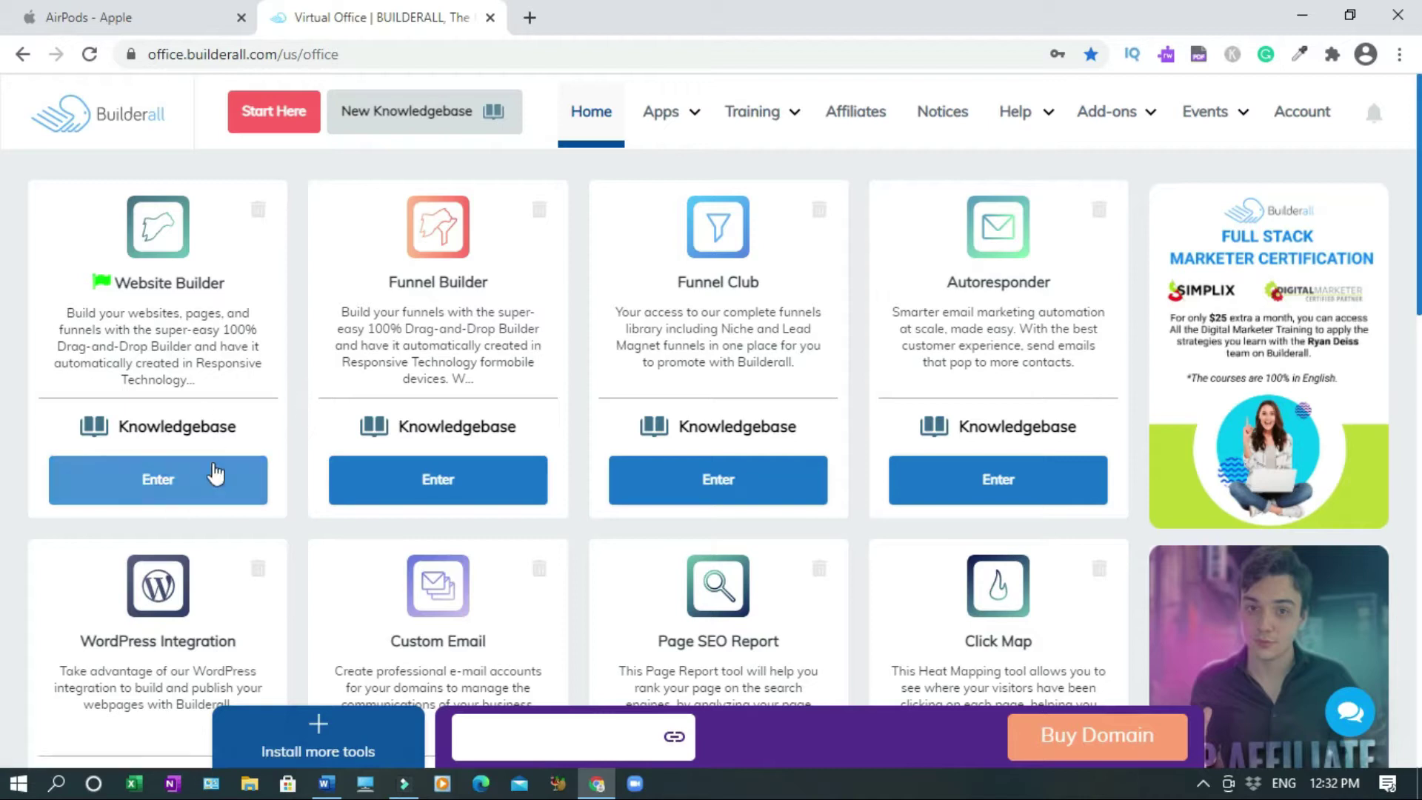
# - Open the Website Builder in a new tab and browse the Cheetah site list
pyautogui.rightClick(217, 472)
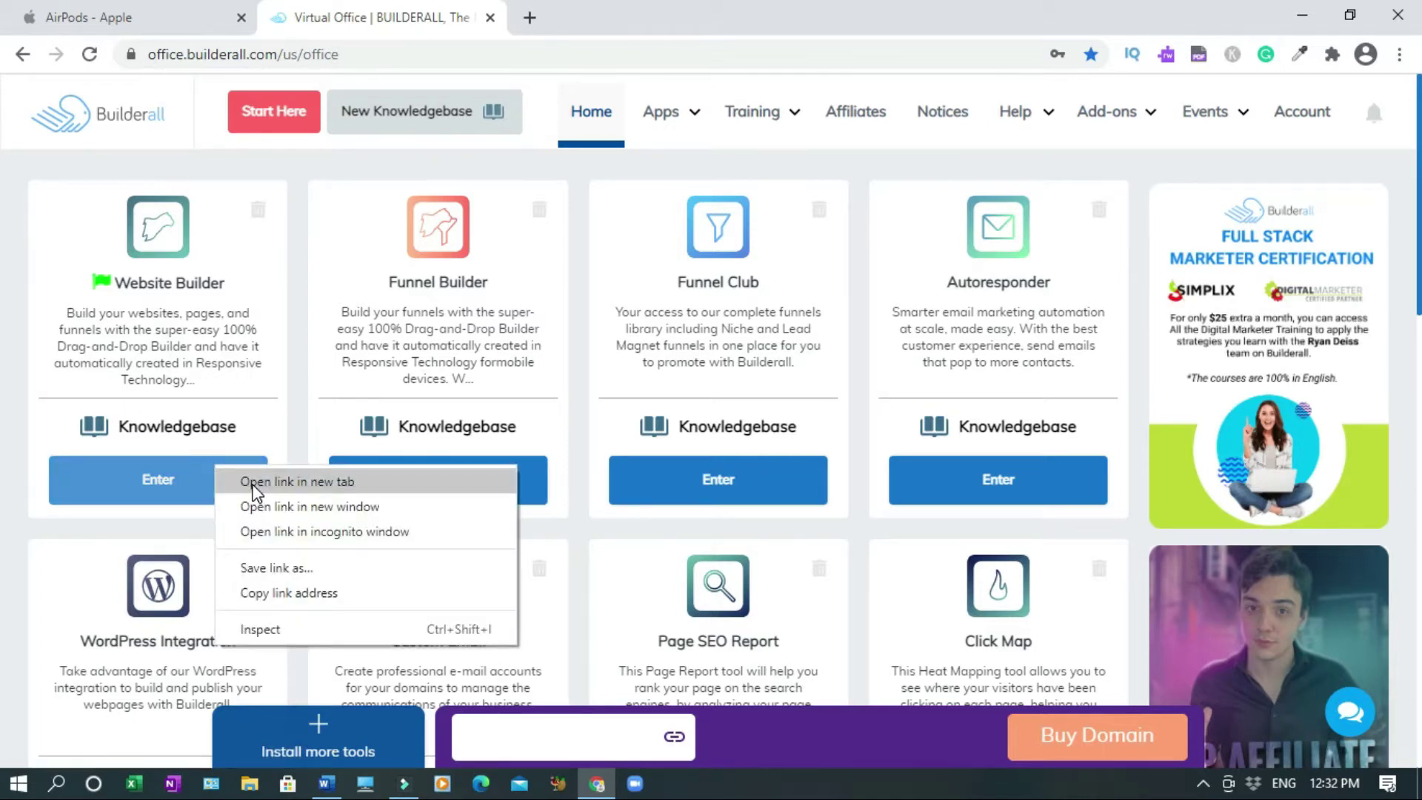
pyautogui.click(254, 485)
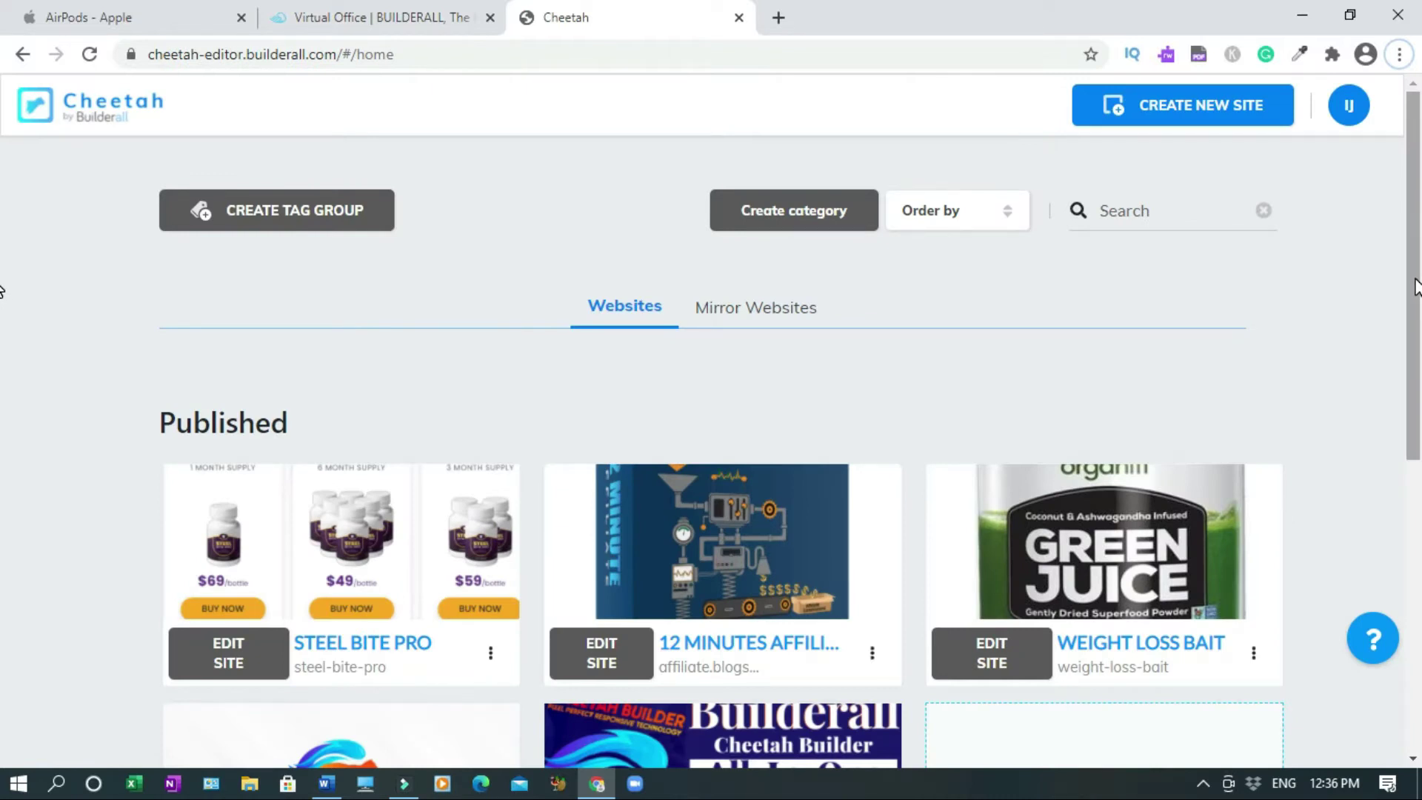
pyautogui.scroll(-3, 1182, 219)
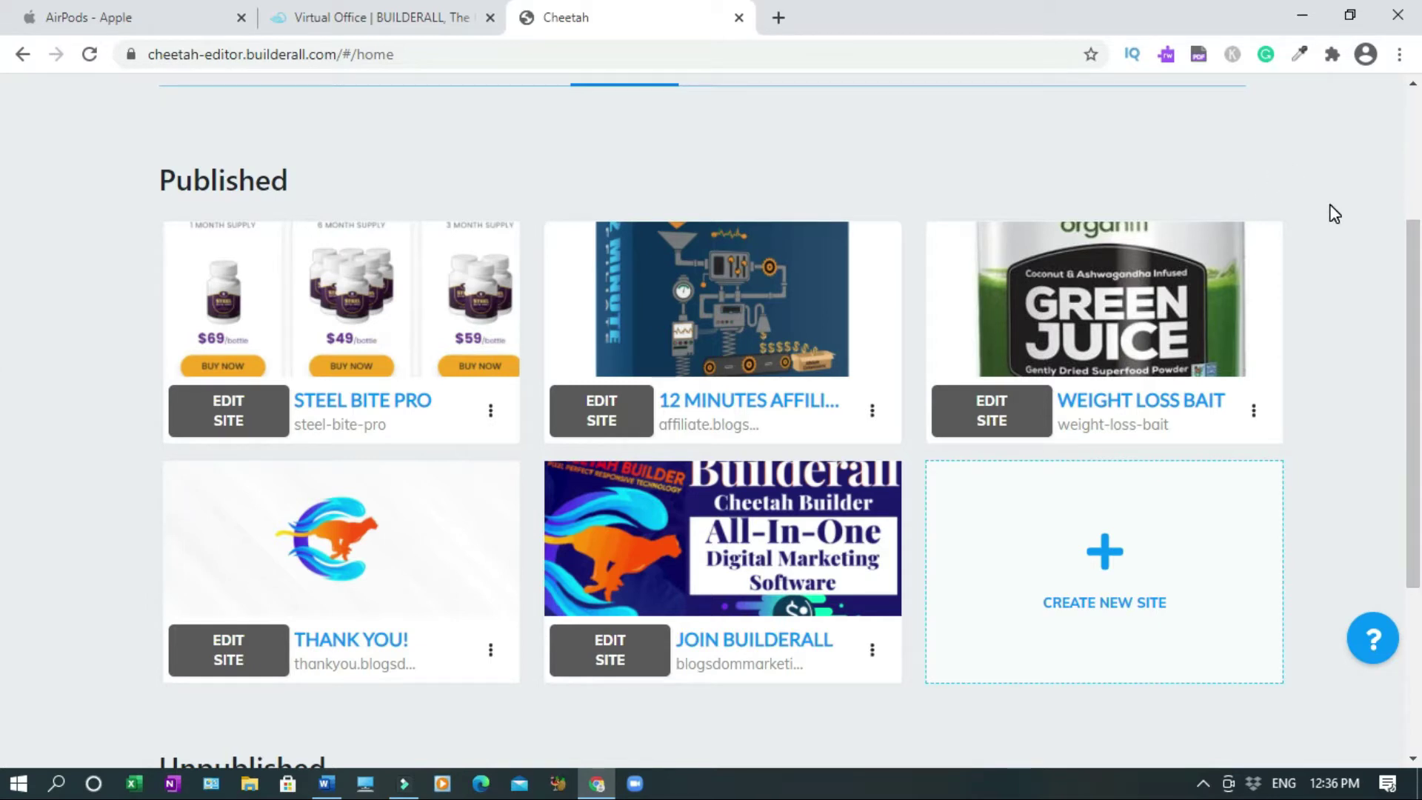
pyautogui.scroll(-4, 3, 474)
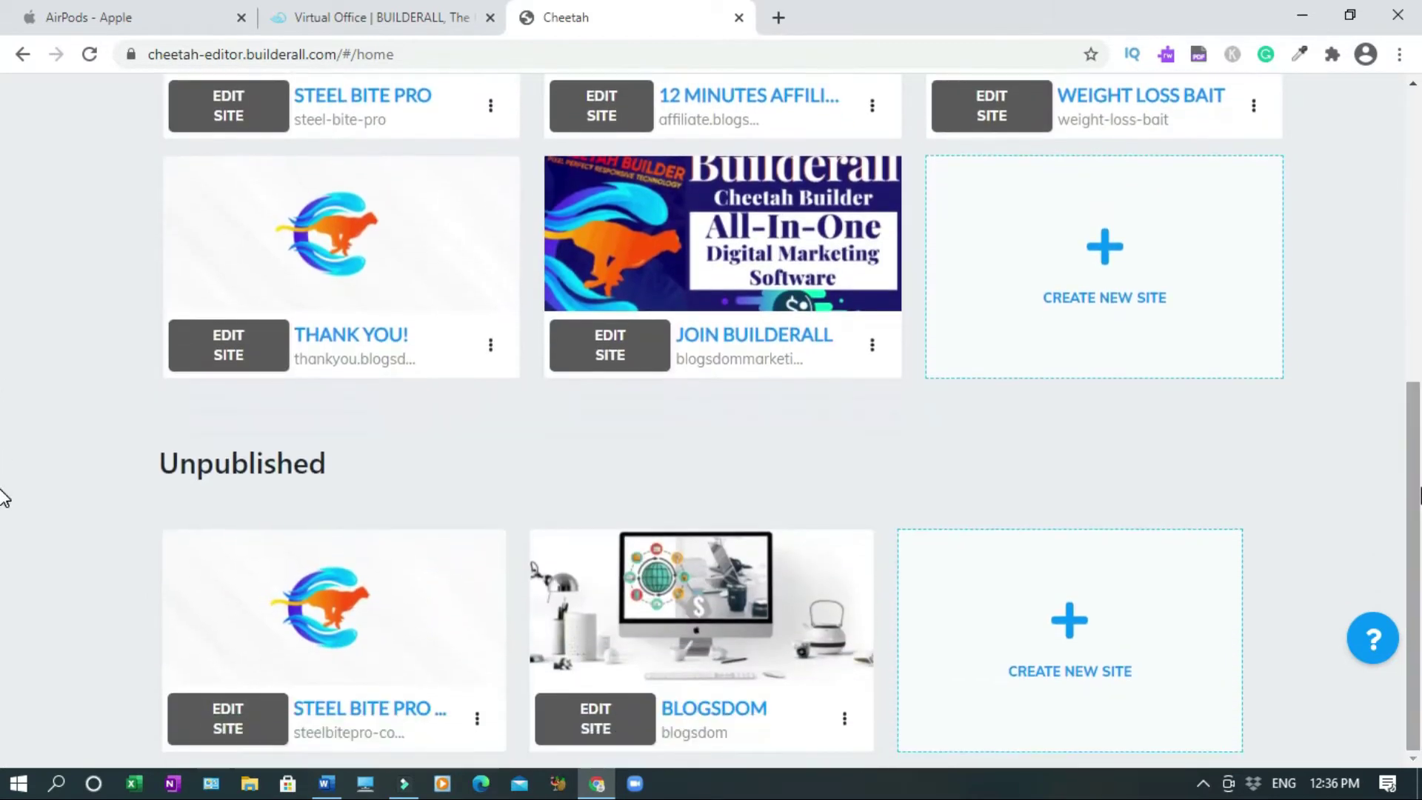
pyautogui.scroll(7, 554, 493)
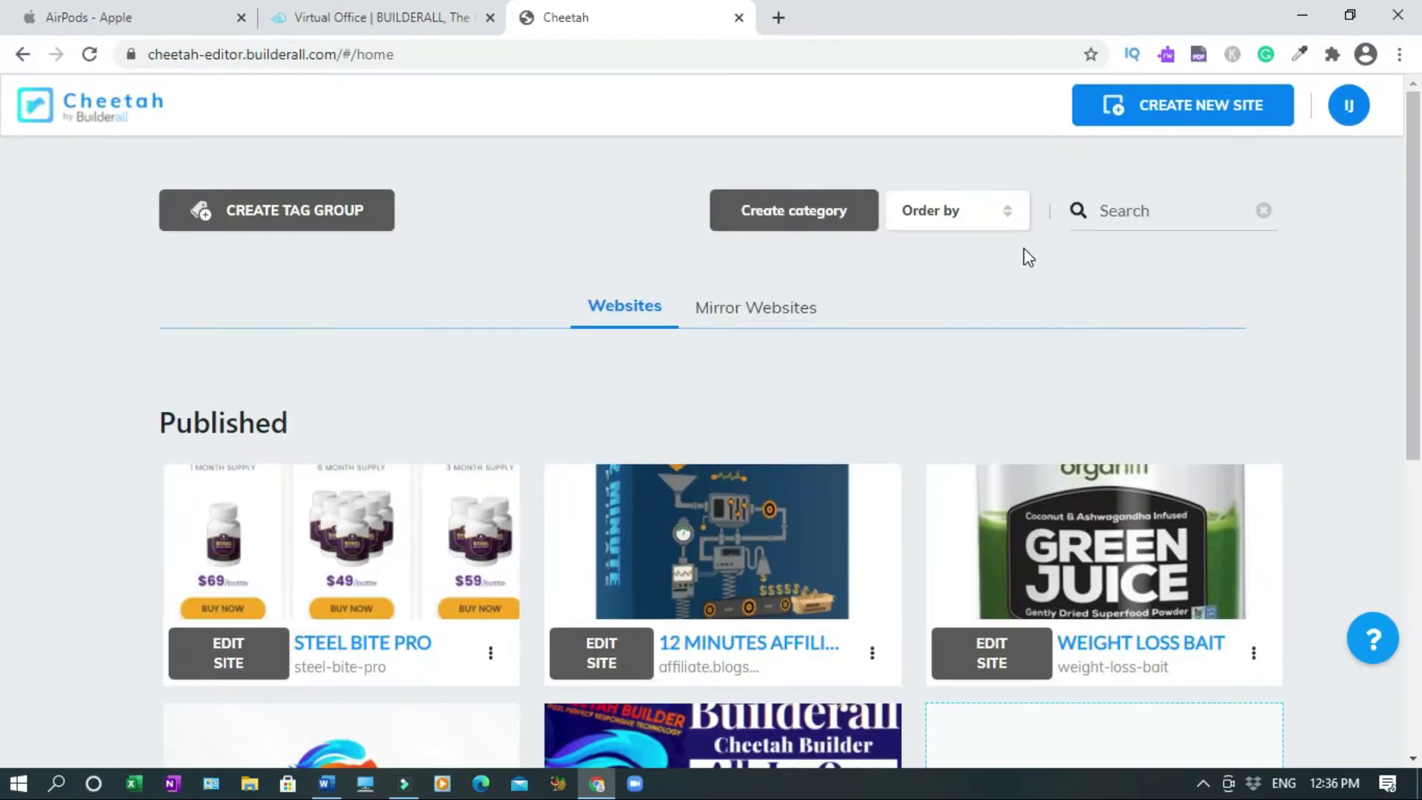
# - Create 'My Cheetah website' from the simple Blank Theme Lead Magnet template
pyautogui.click(1188, 117)
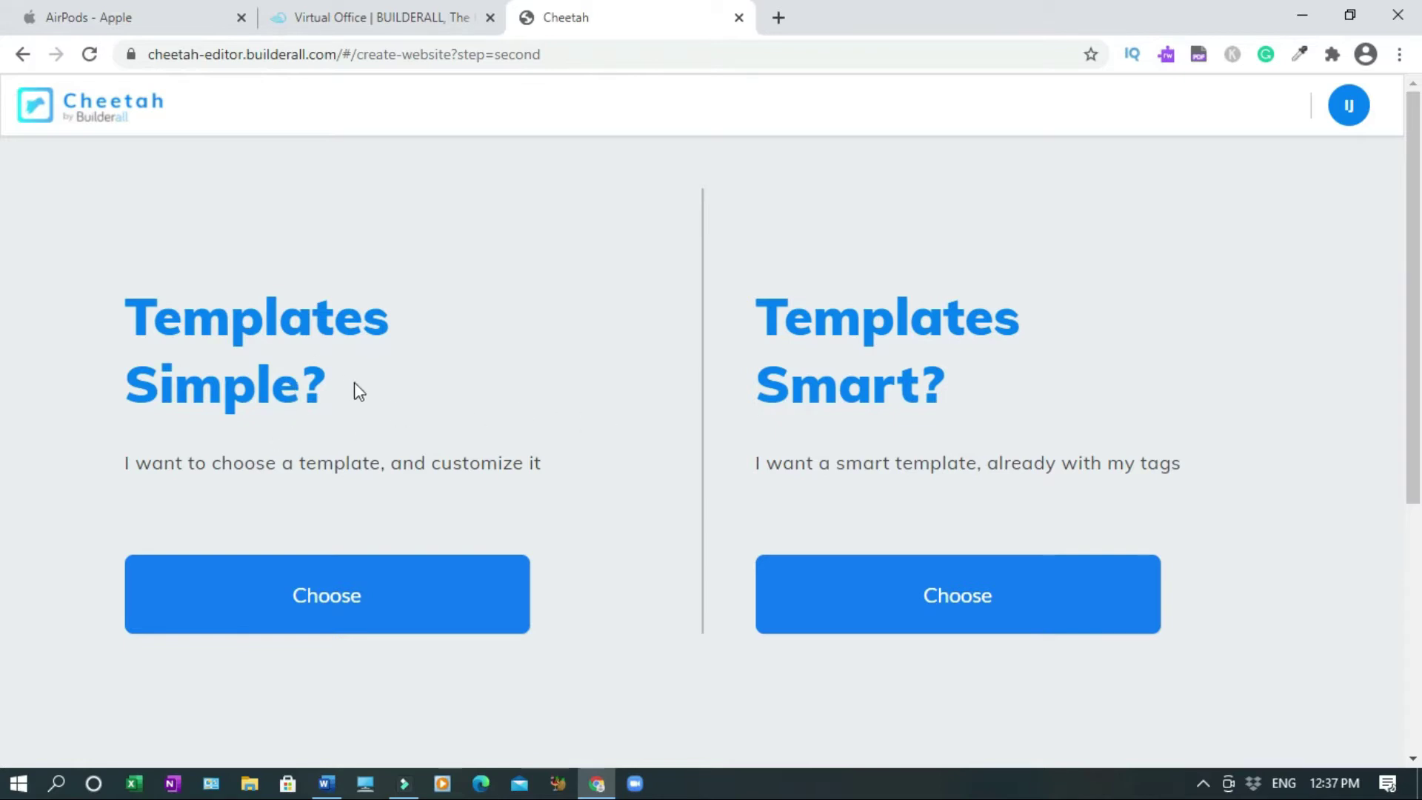
pyautogui.click(329, 621)
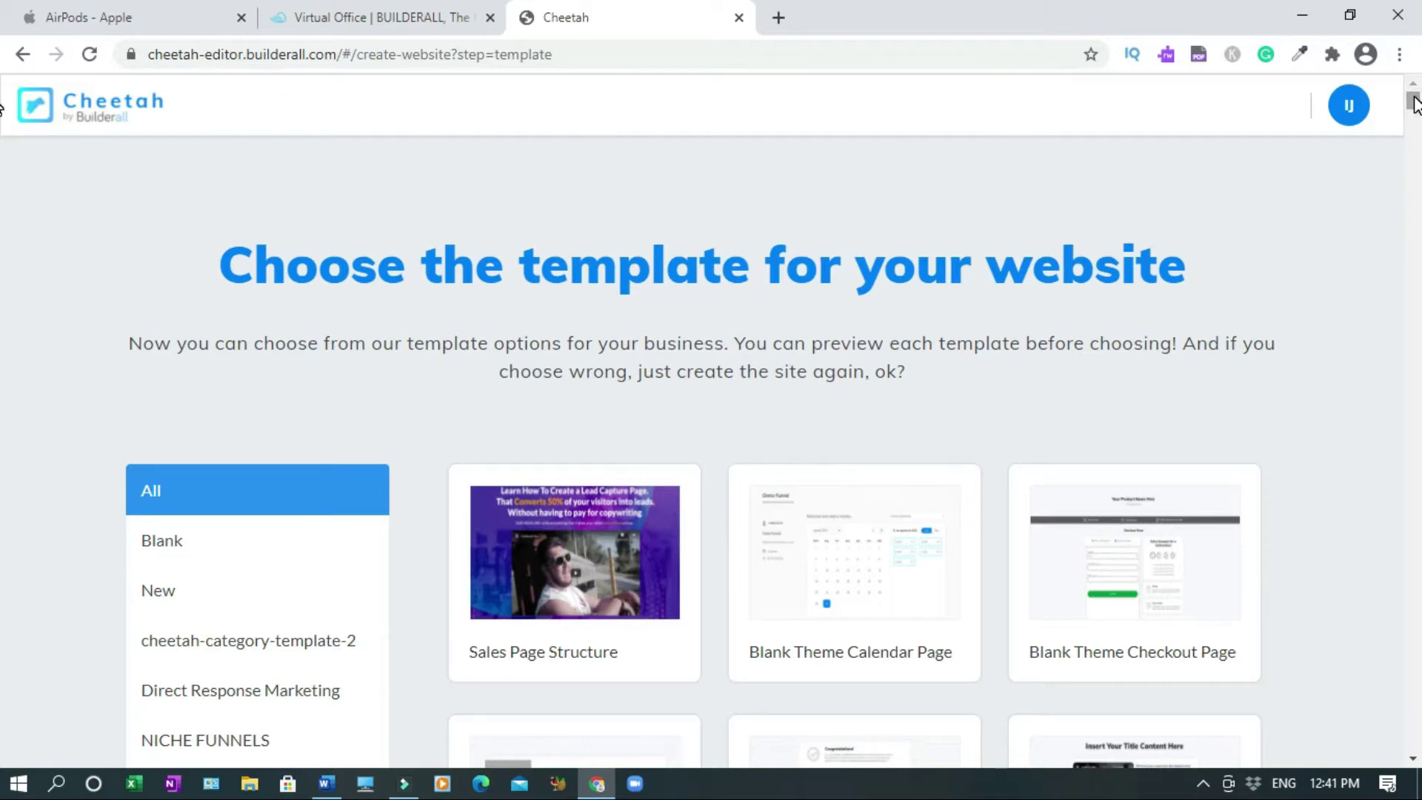
pyautogui.moveTo(1413, 104); pyautogui.dragTo(1414, 121)
pyautogui.moveTo(585, 413)
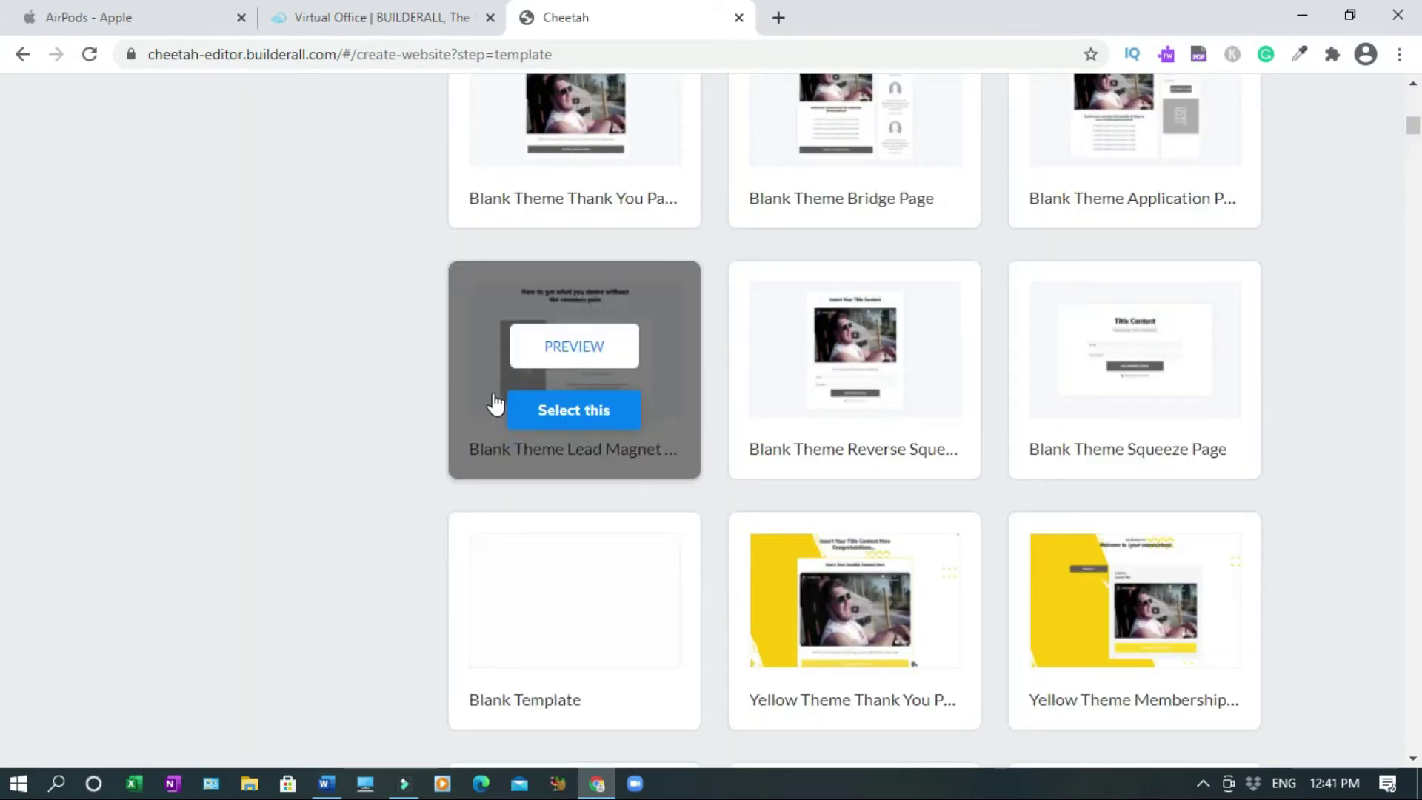
pyautogui.moveTo(594, 555)
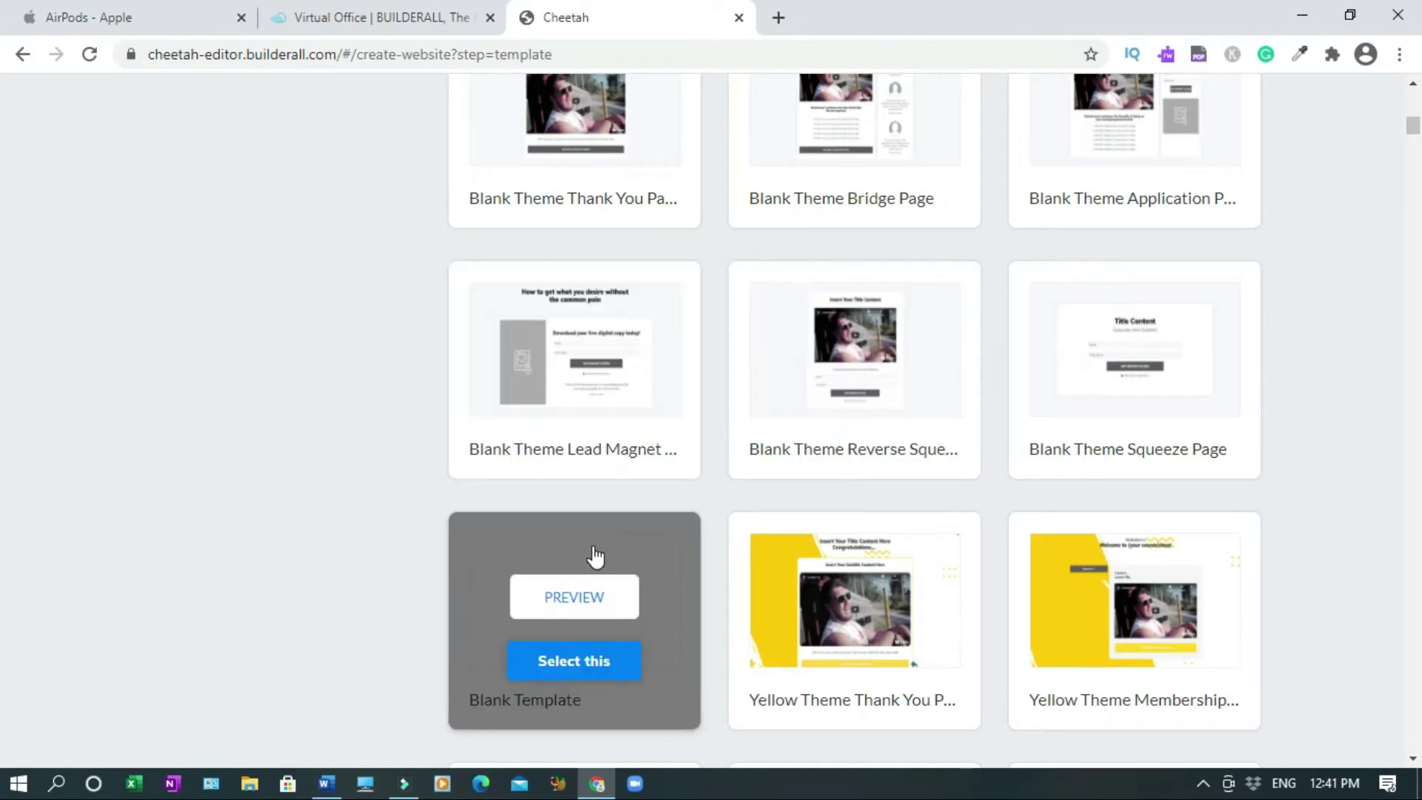
pyautogui.click(579, 409)
pyautogui.click(805, 510)
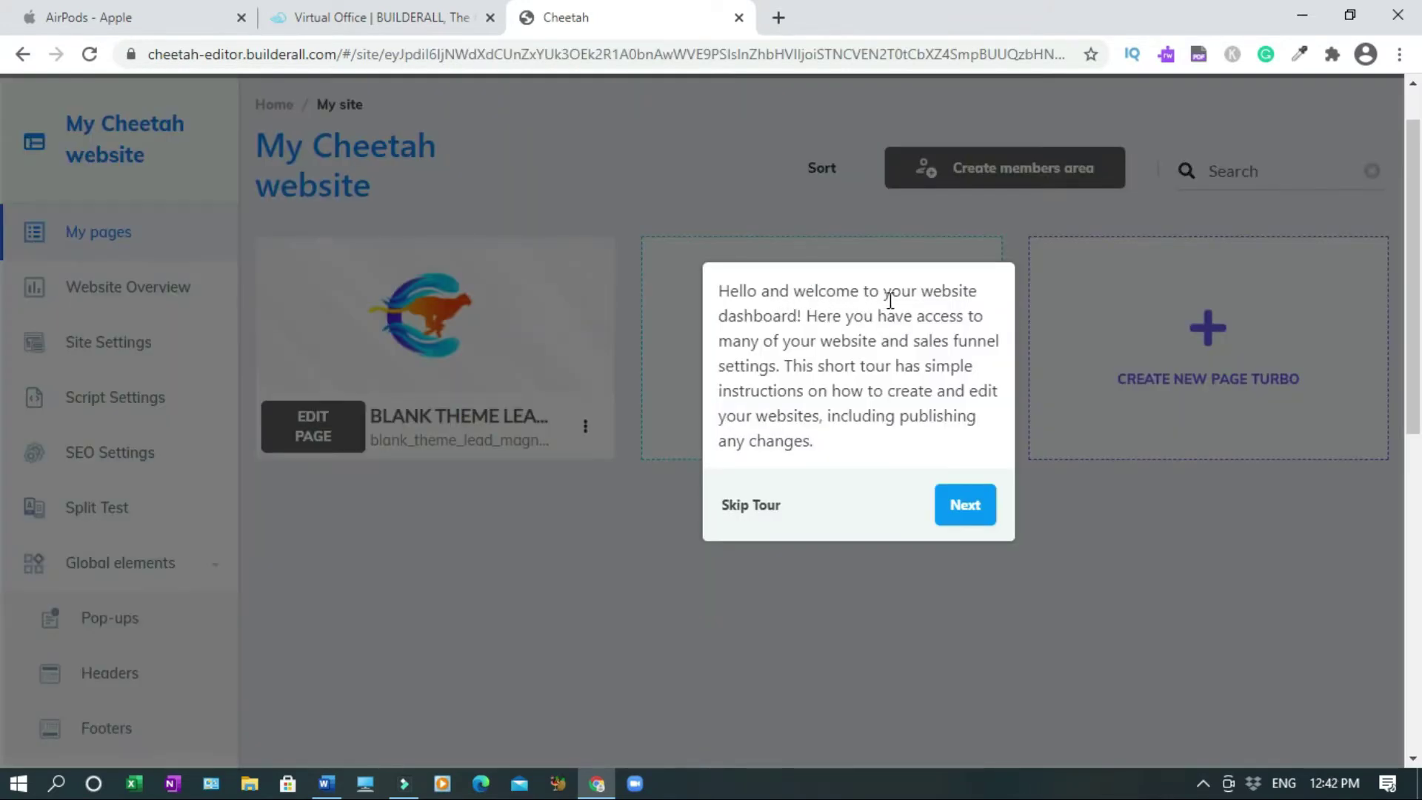
# - Skip the welcome tour and upload Apple AirPod Pro.png as the page card's thumbnail
pyautogui.click(746, 508)
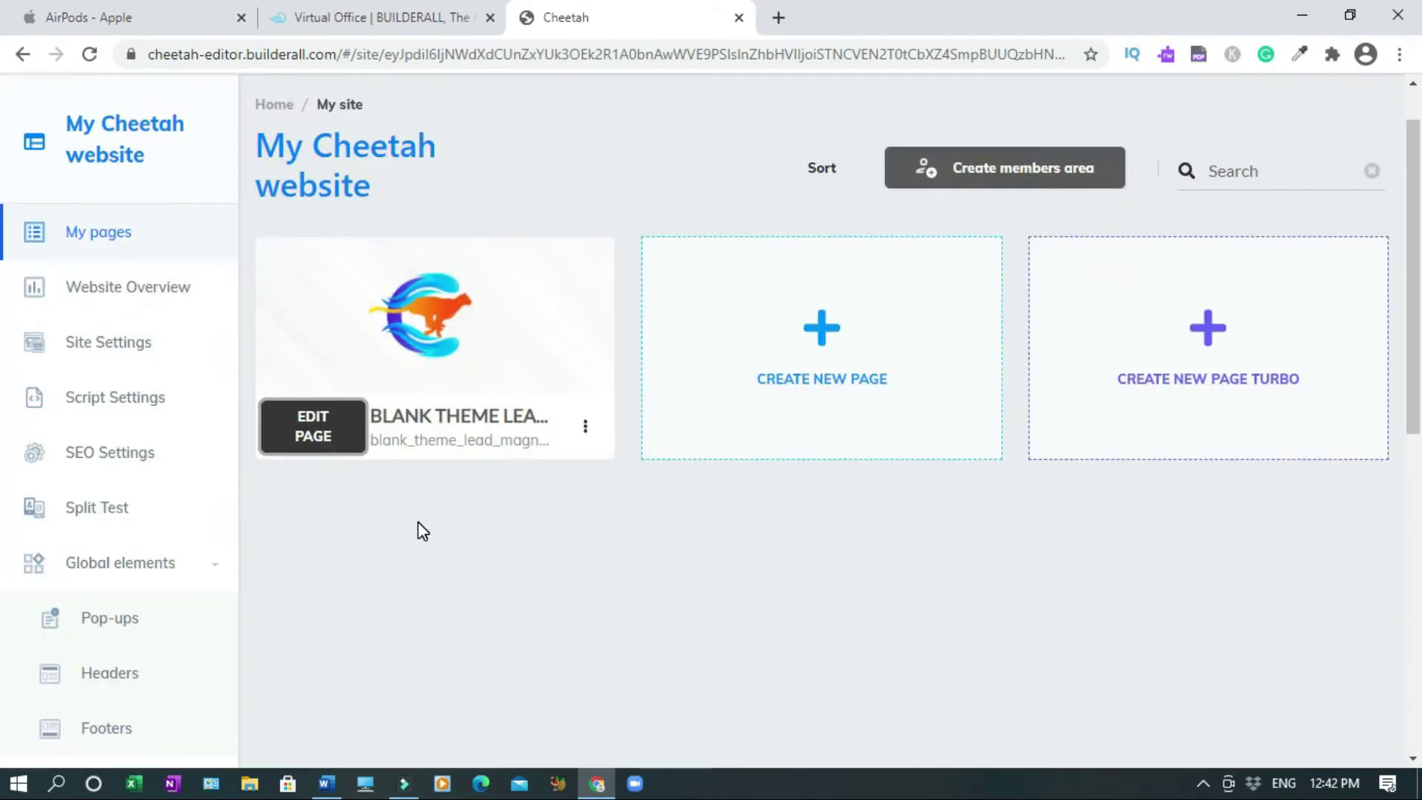
pyautogui.moveTo(531, 324)
pyautogui.click(436, 316)
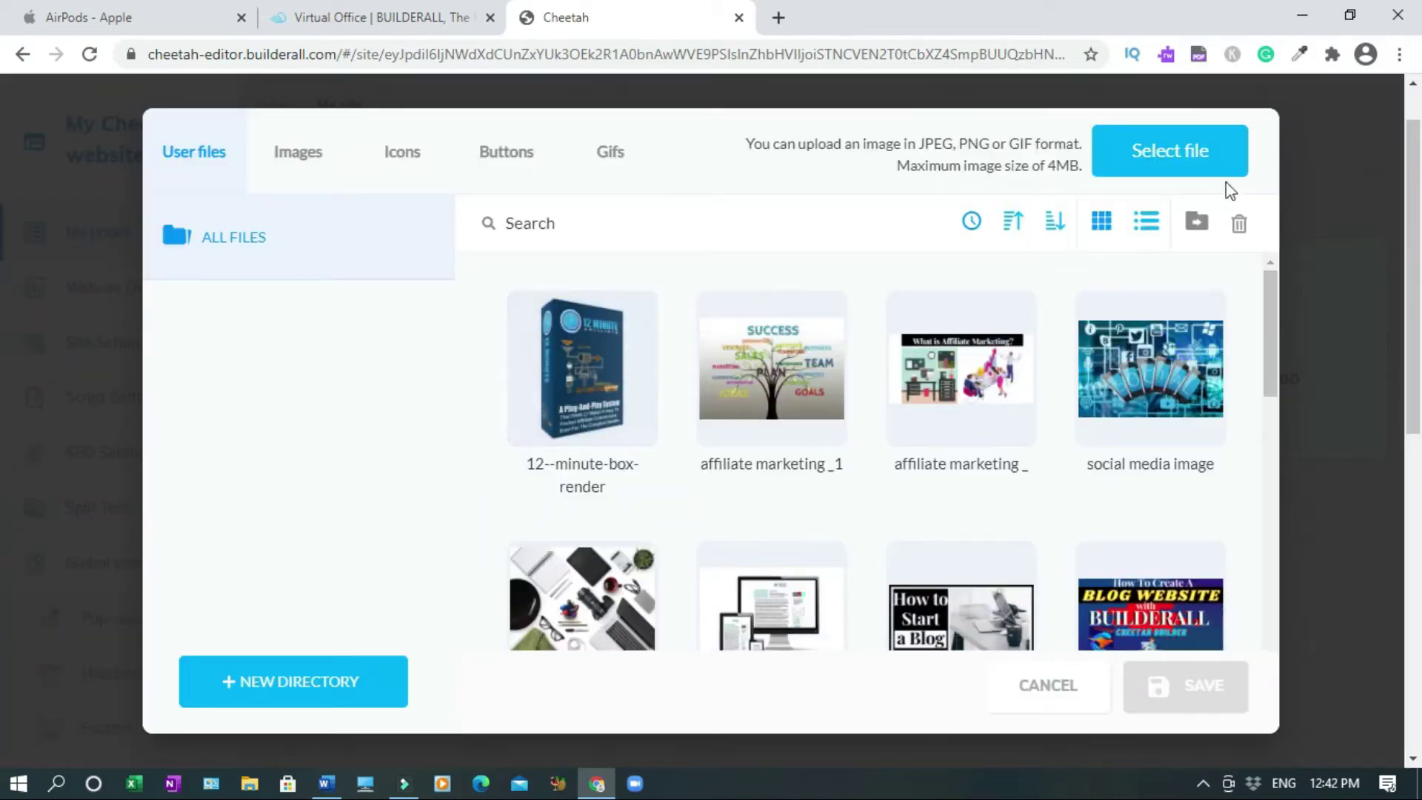
pyautogui.click(1184, 150)
pyautogui.click(282, 158)
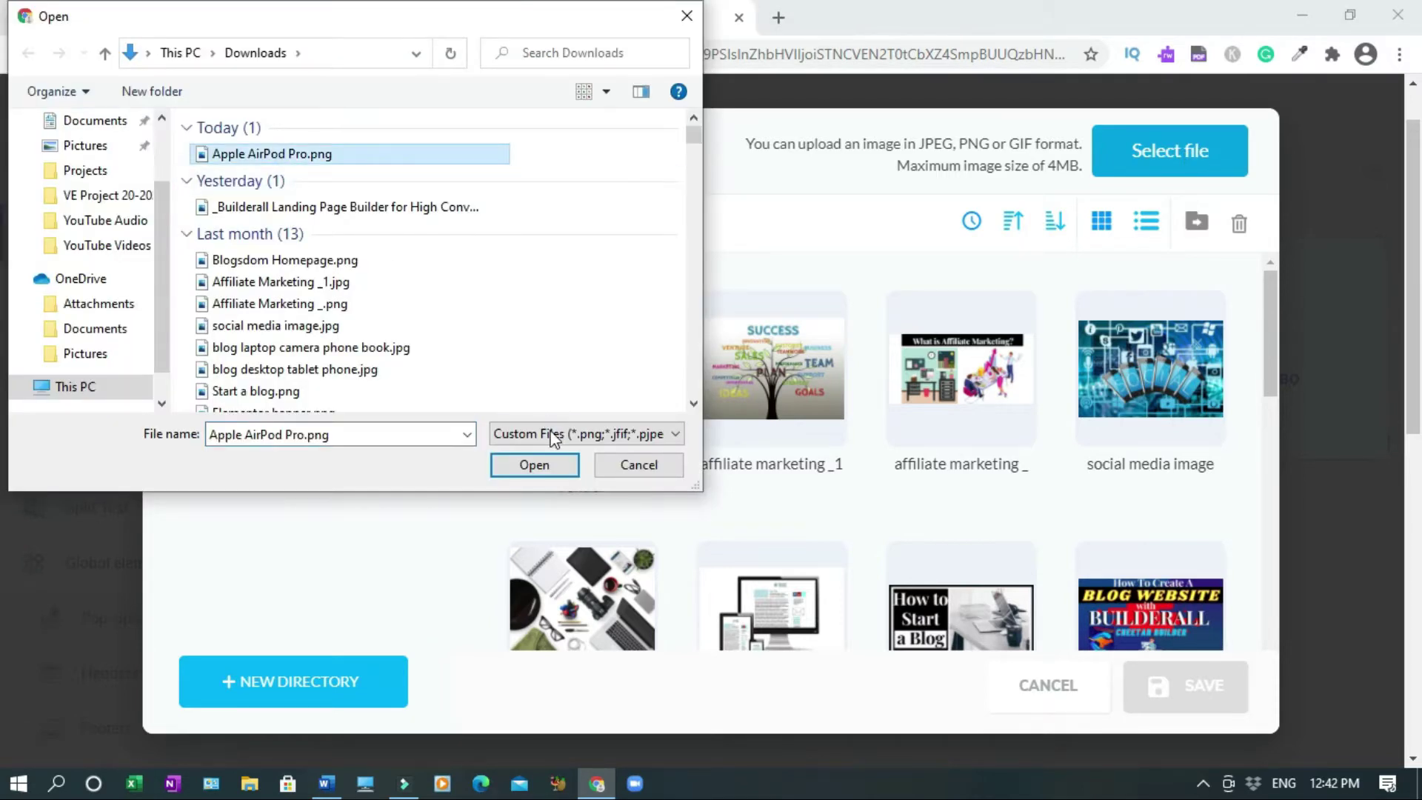
pyautogui.click(534, 464)
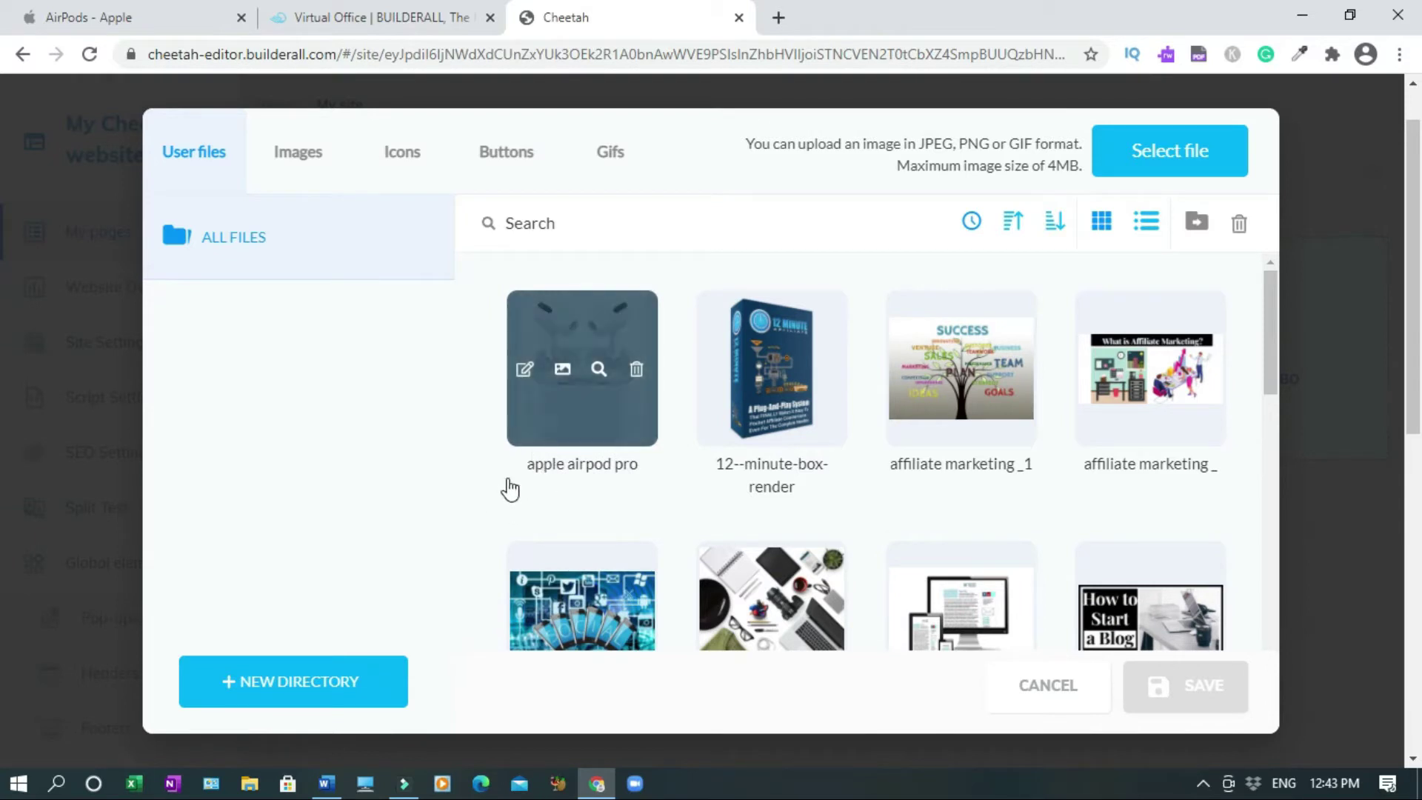
pyautogui.click(523, 440)
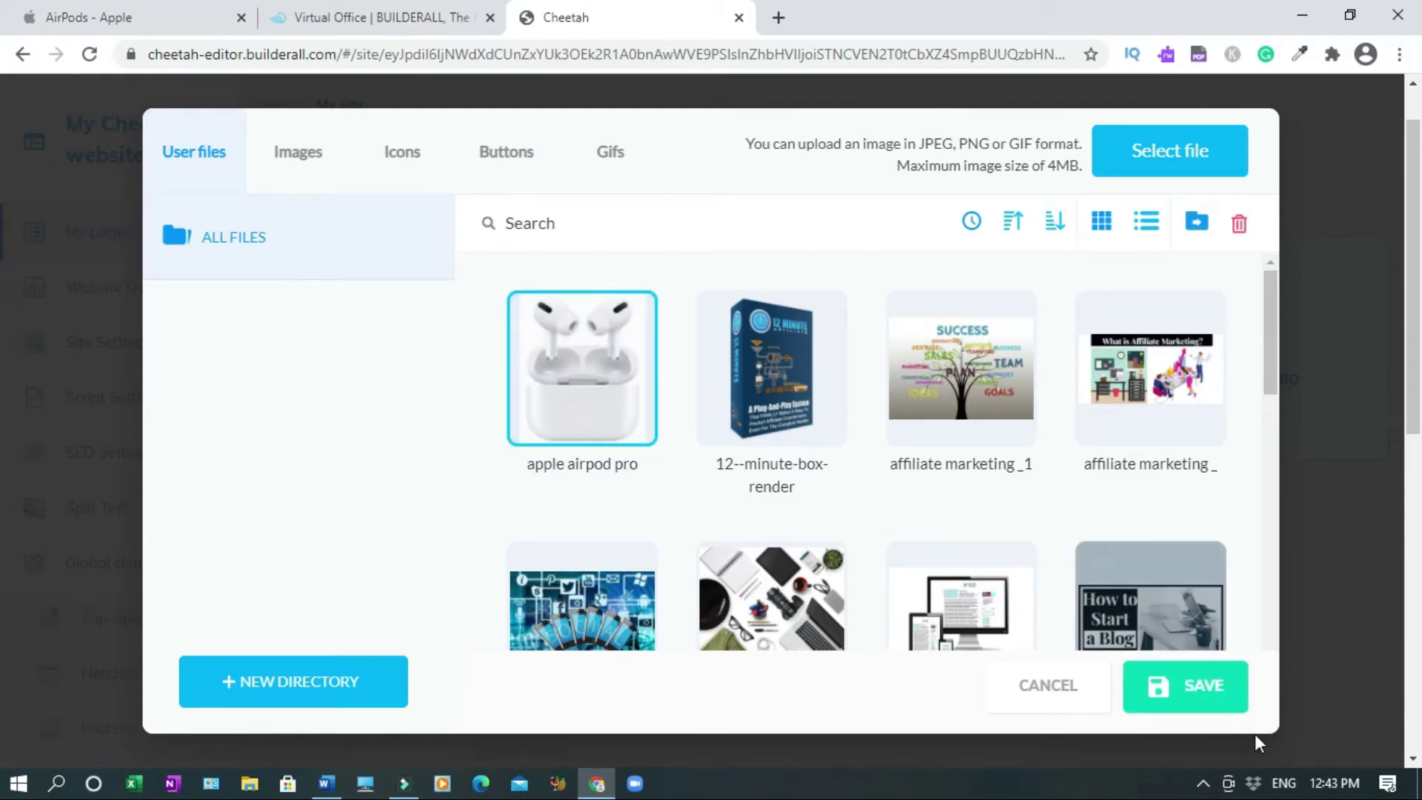
pyautogui.click(1201, 689)
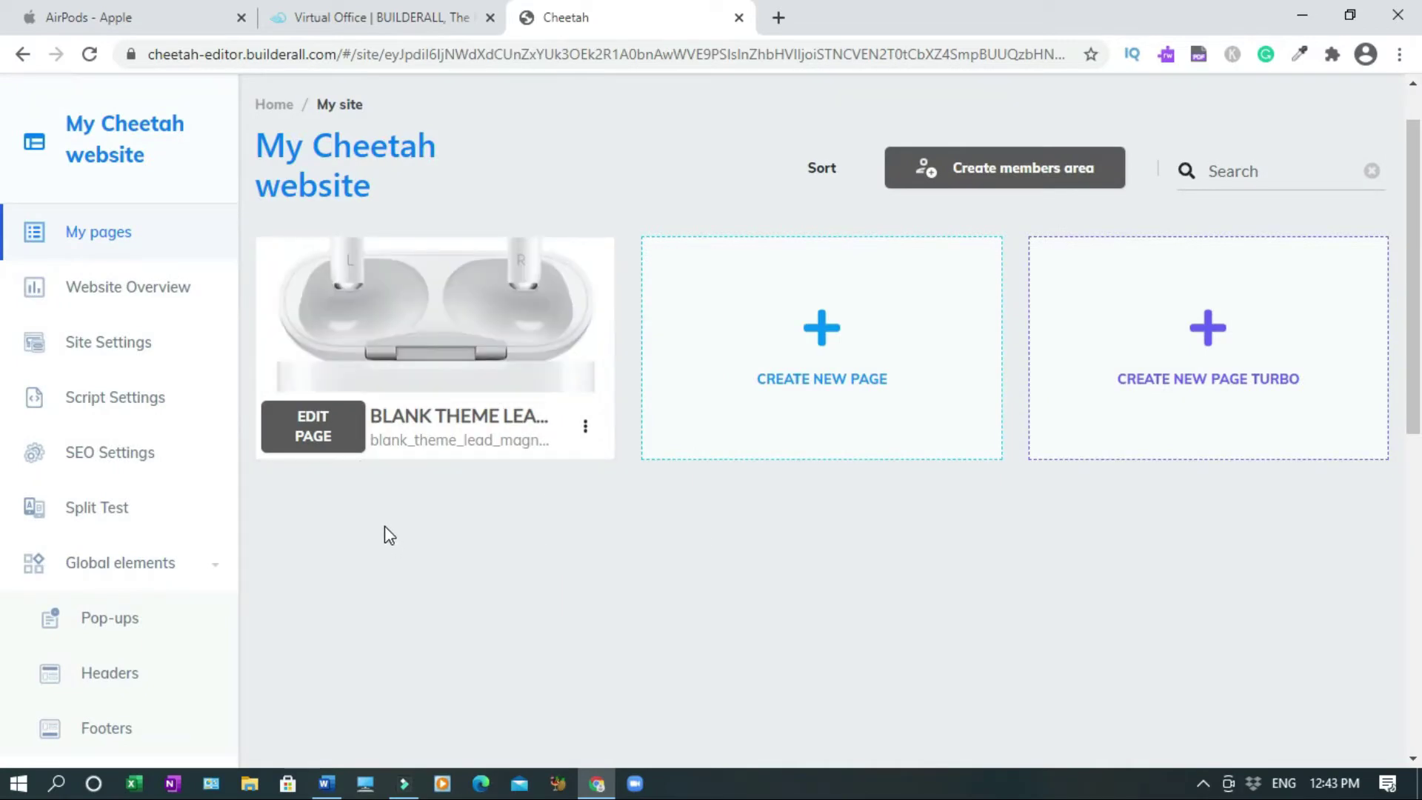
pyautogui.moveTo(456, 373)
# - Open the lead magnet page in the editor with the side panel collapsed, checking the Apple AirPods tab
pyautogui.click(312, 437)
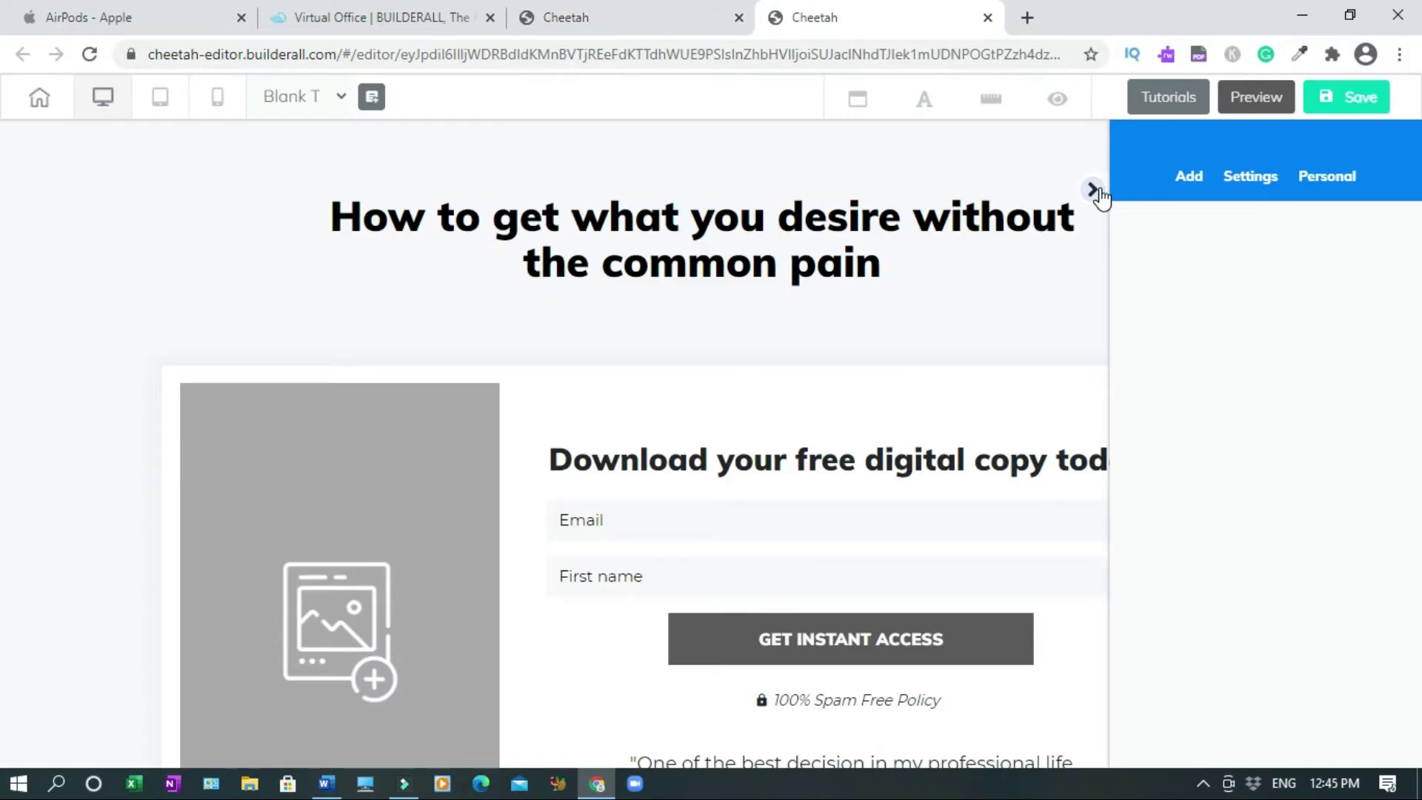
pyautogui.click(1093, 190)
pyautogui.scroll(-3, 2, 330)
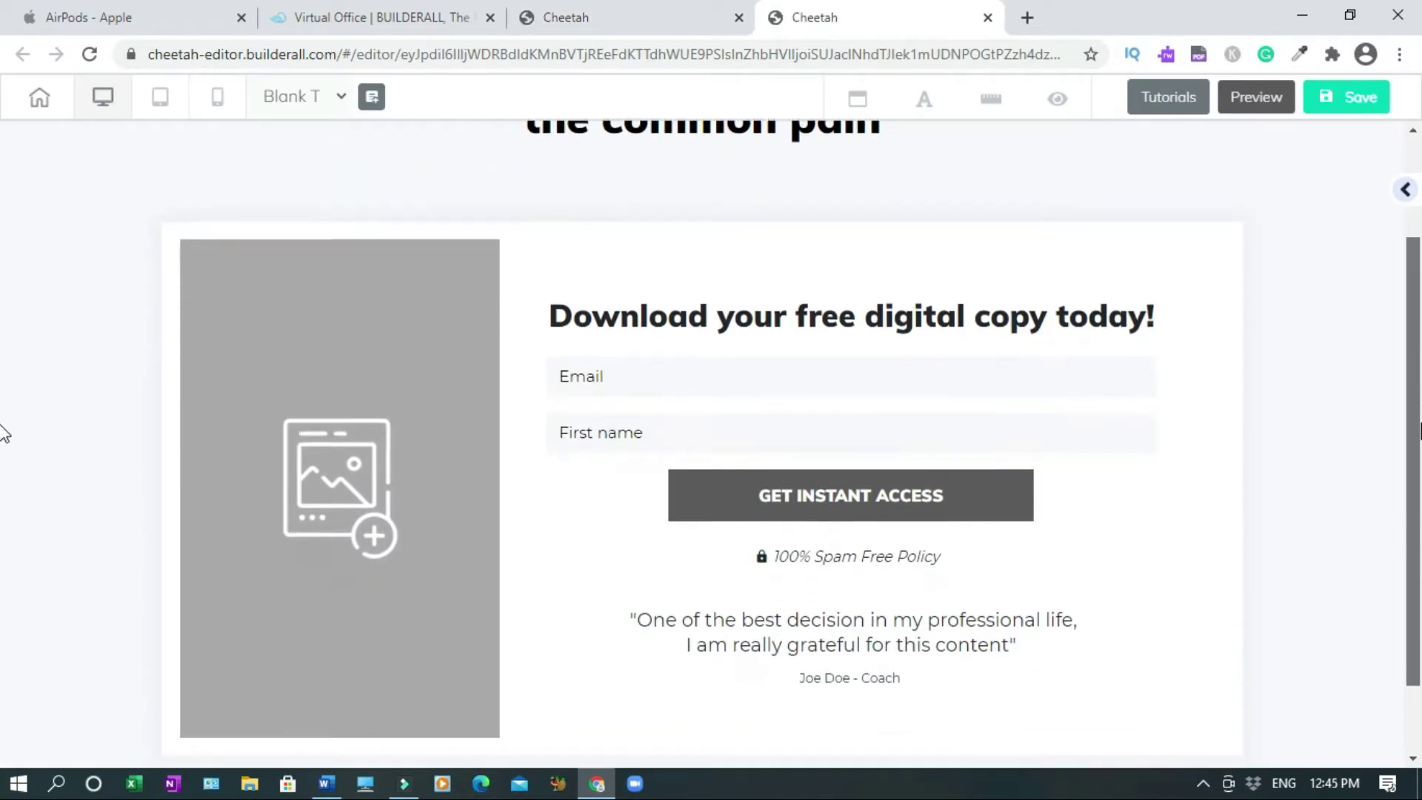
pyautogui.scroll(3, 3, 522)
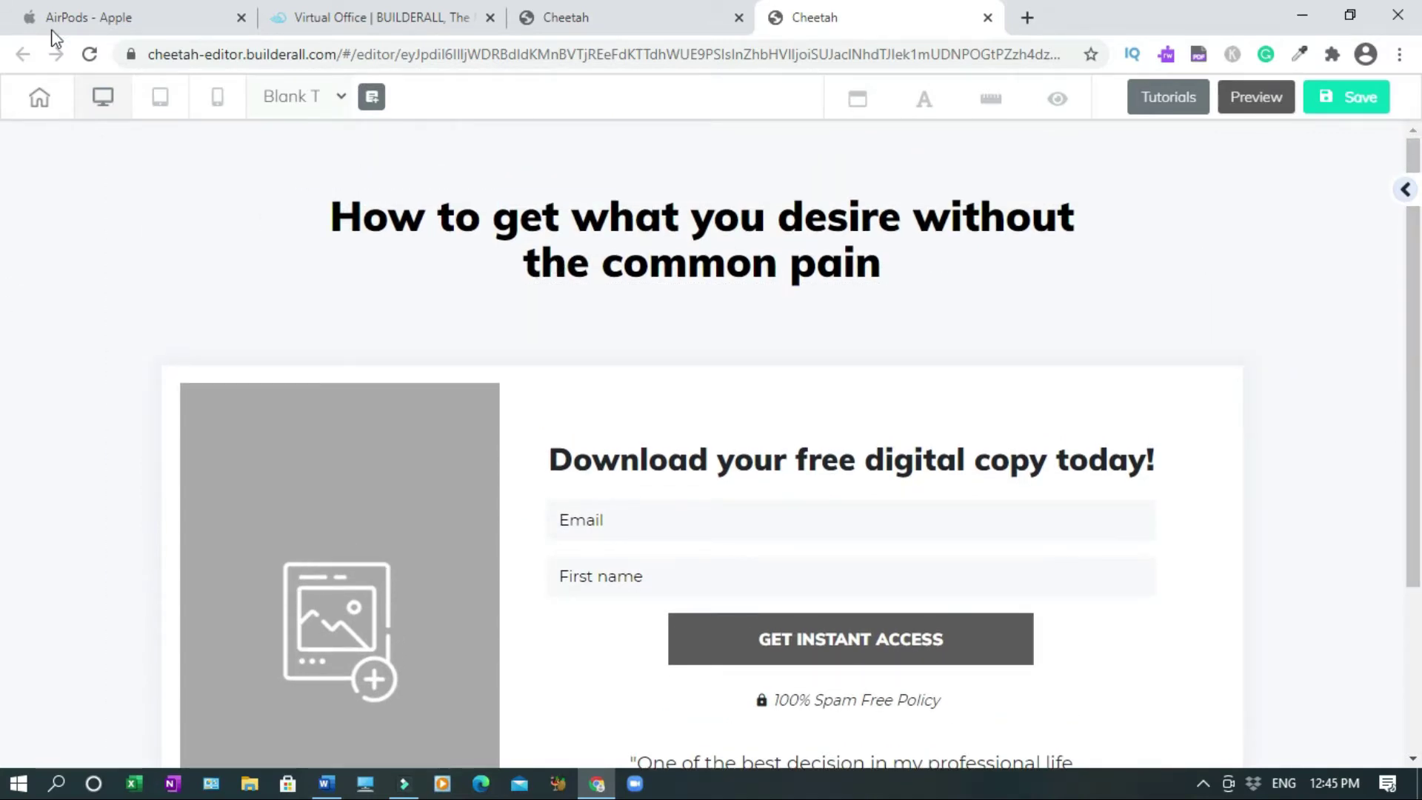
pyautogui.click(86, 17)
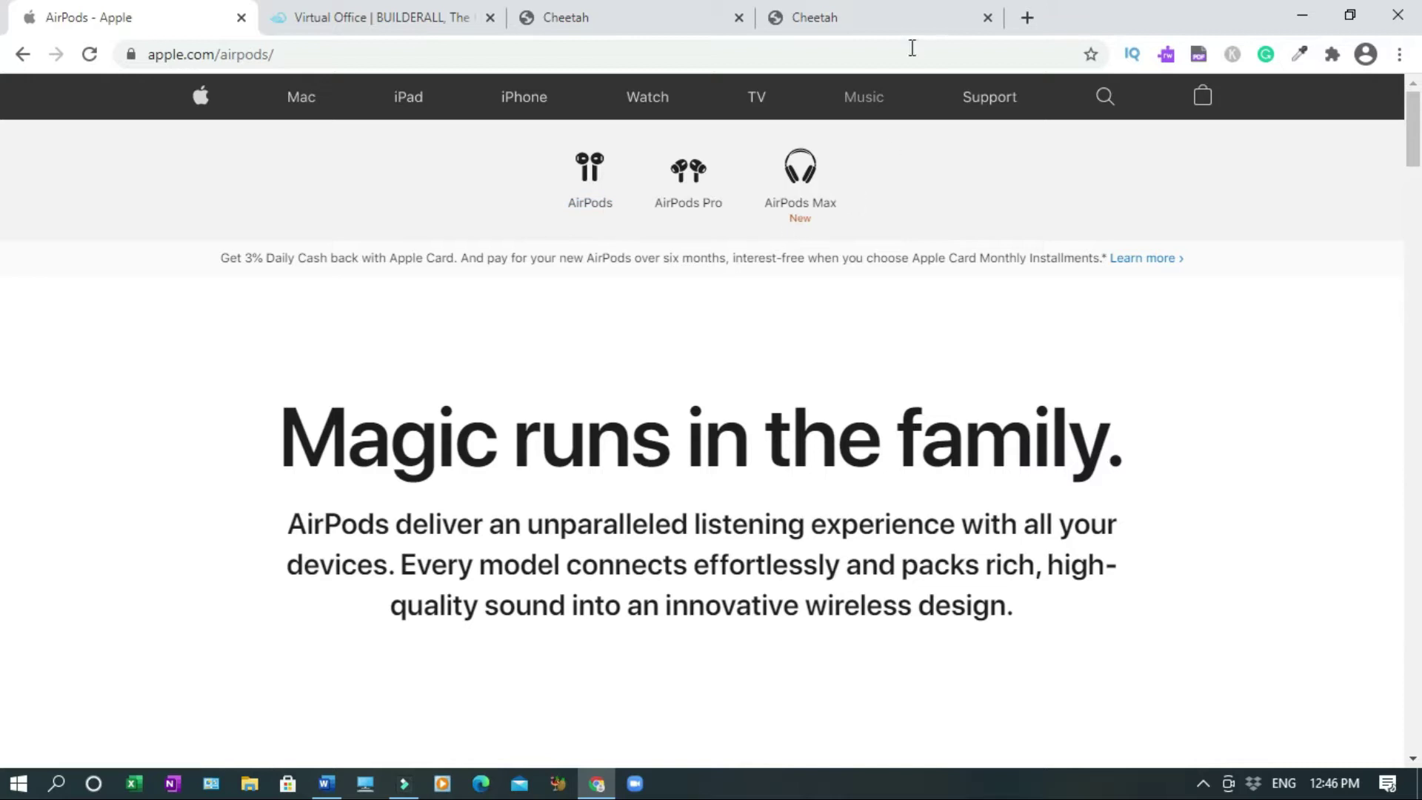
pyautogui.click(905, 16)
pyautogui.scroll(-2, 7, 349)
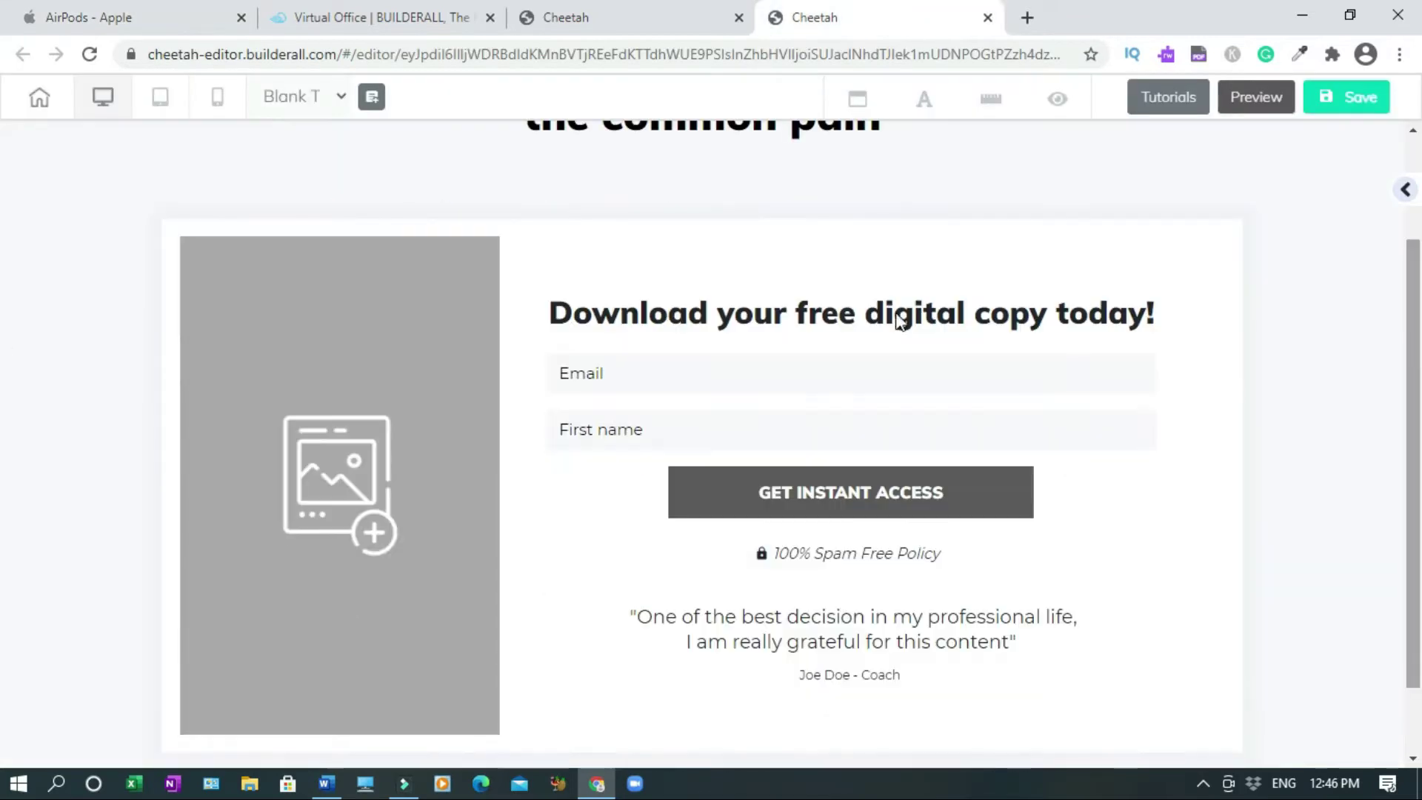
# - Replace the image placeholder beside the form with the Apple AirPod Pro image
pyautogui.click(340, 475)
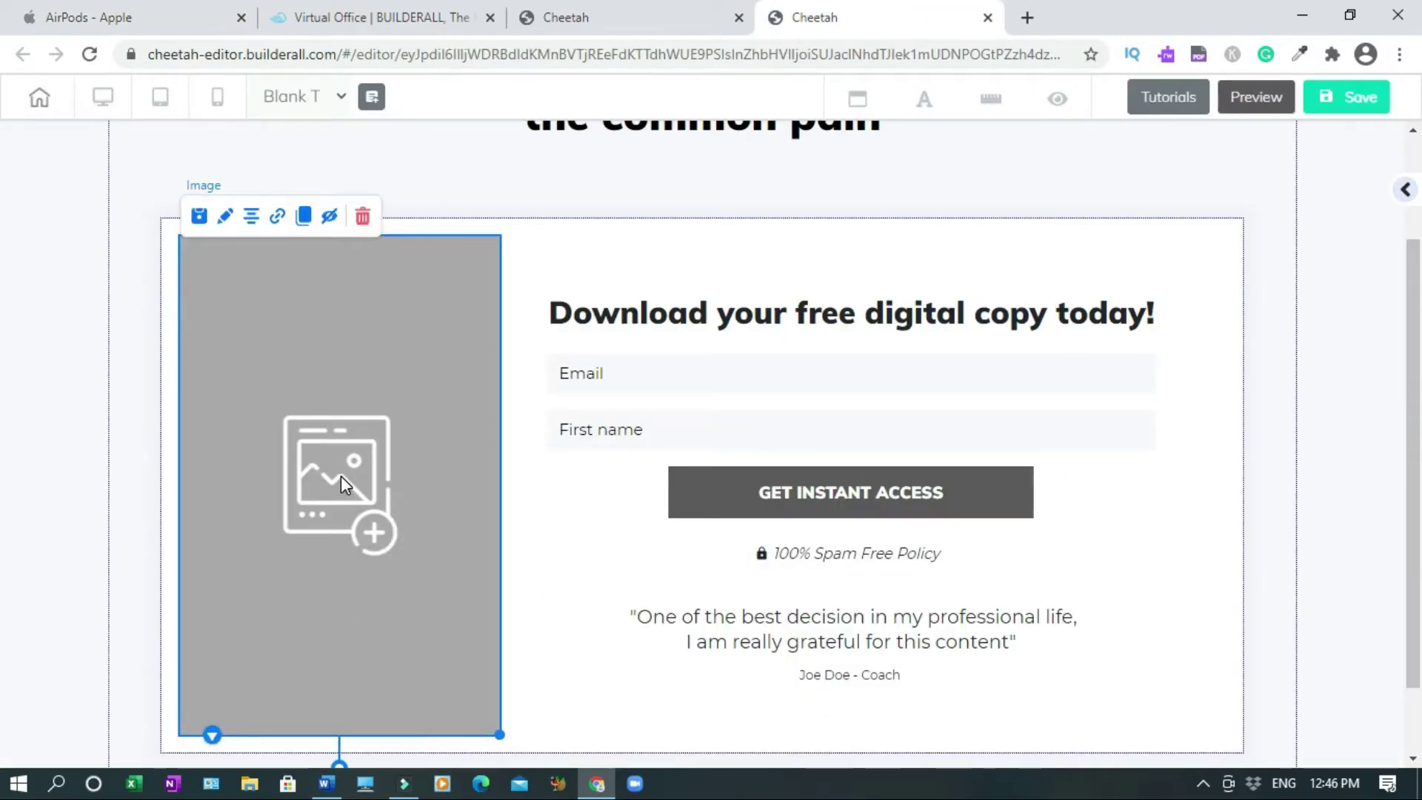
pyautogui.click(331, 354)
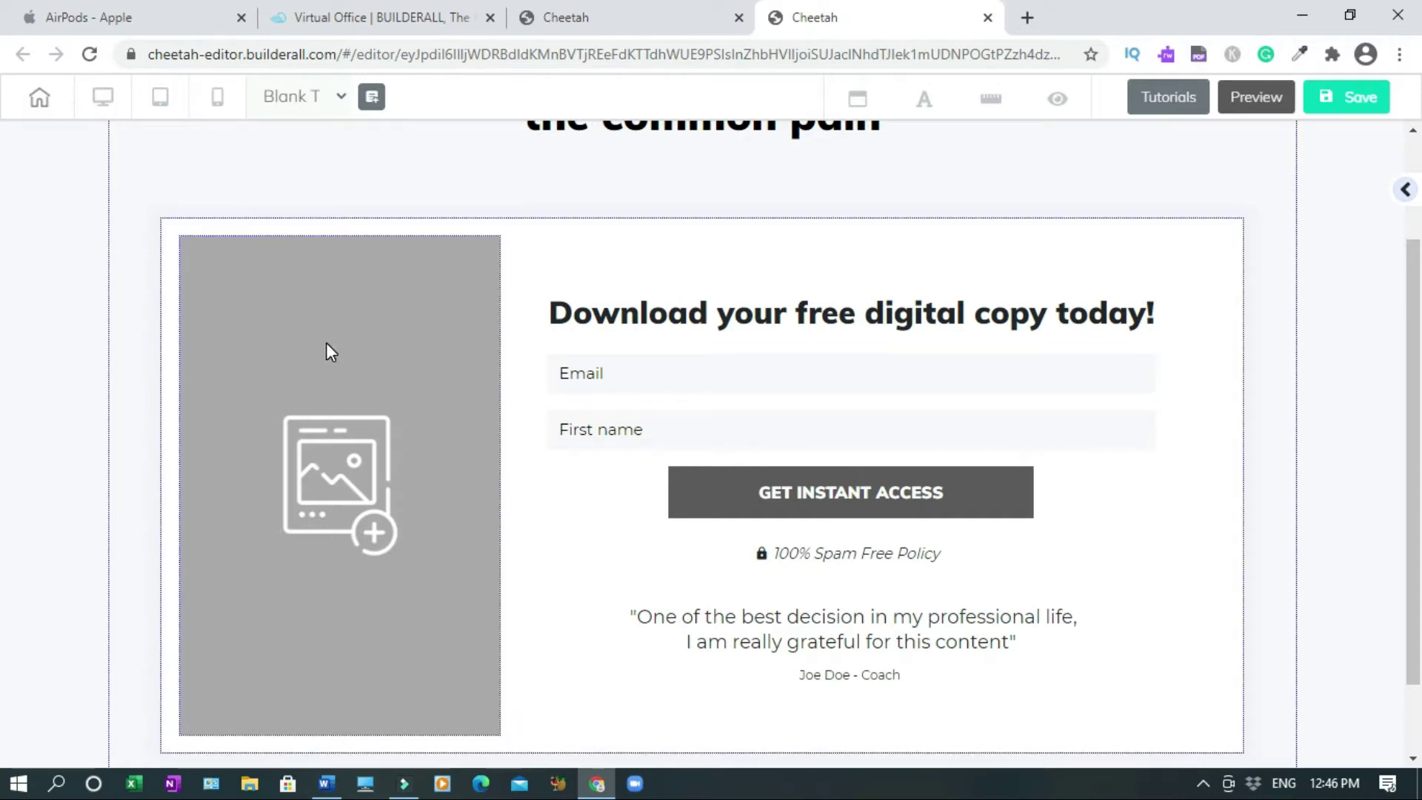
pyautogui.click(331, 352)
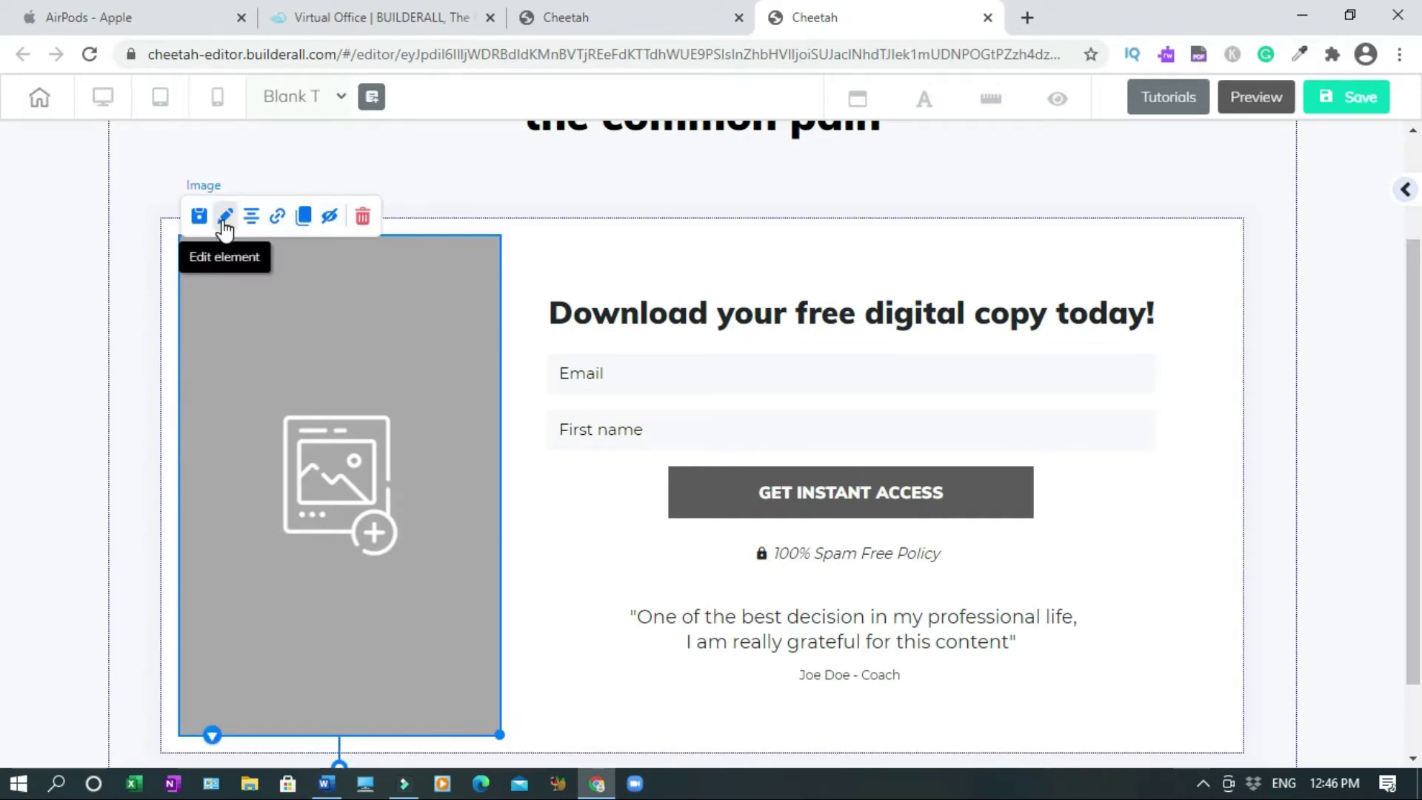
pyautogui.click(224, 217)
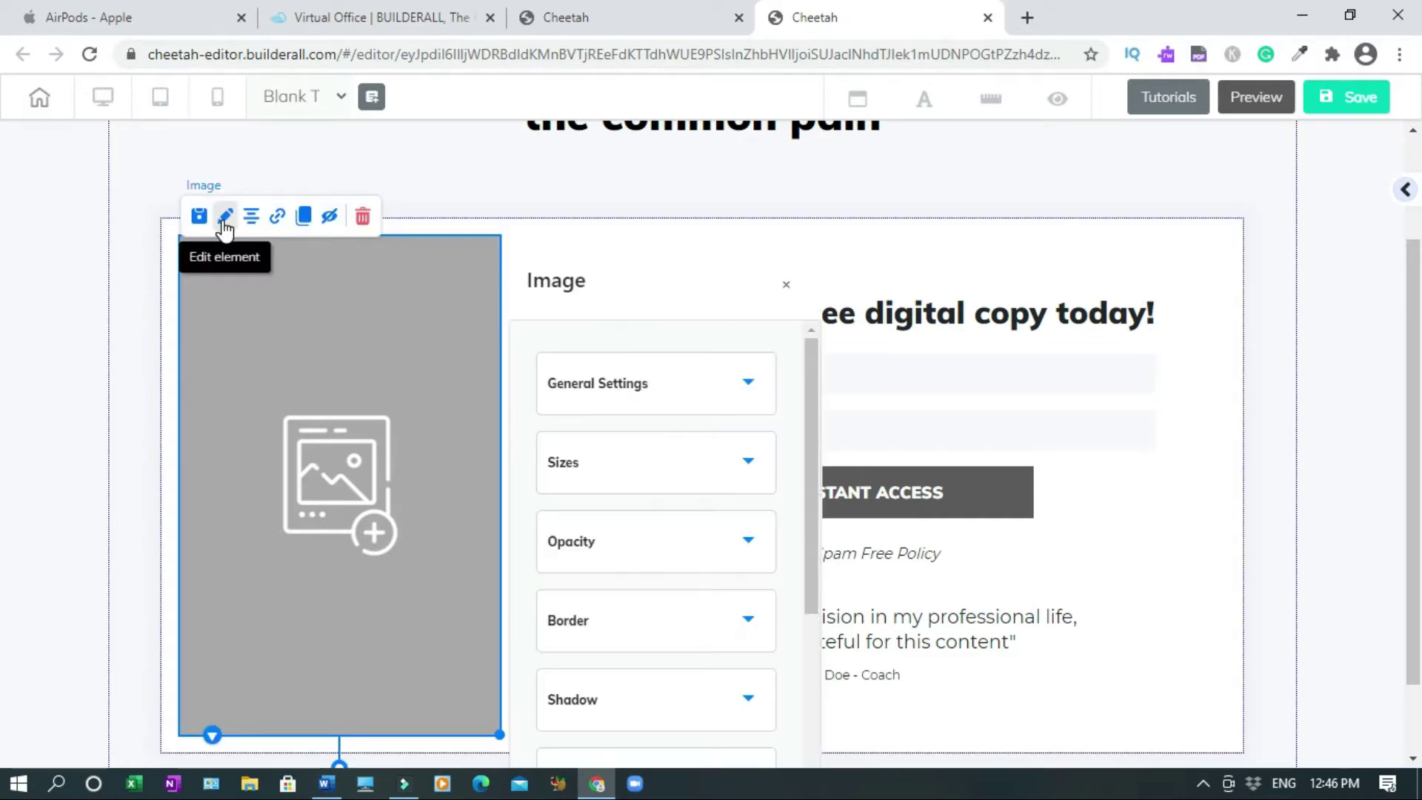
pyautogui.click(749, 385)
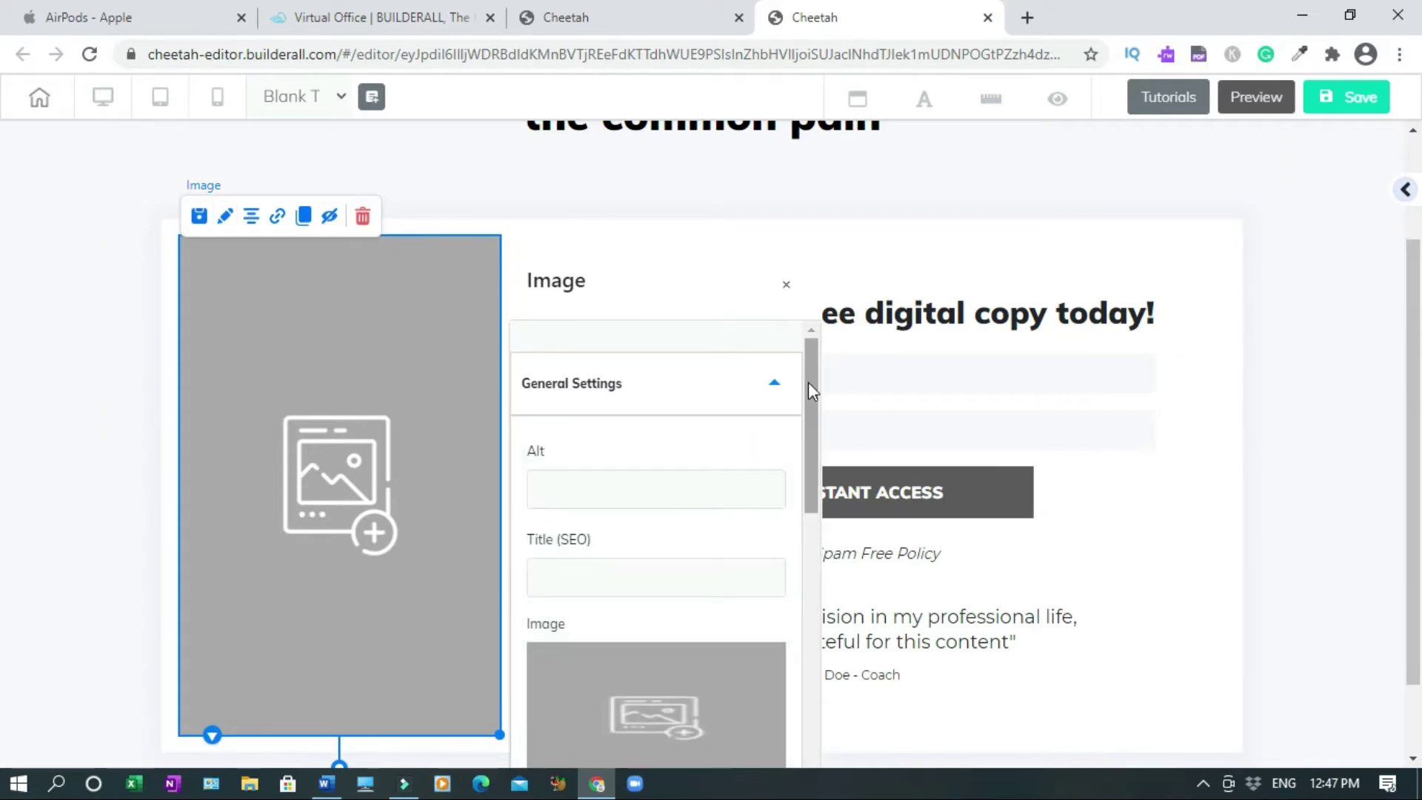
pyautogui.moveTo(809, 383); pyautogui.dragTo(811, 477)
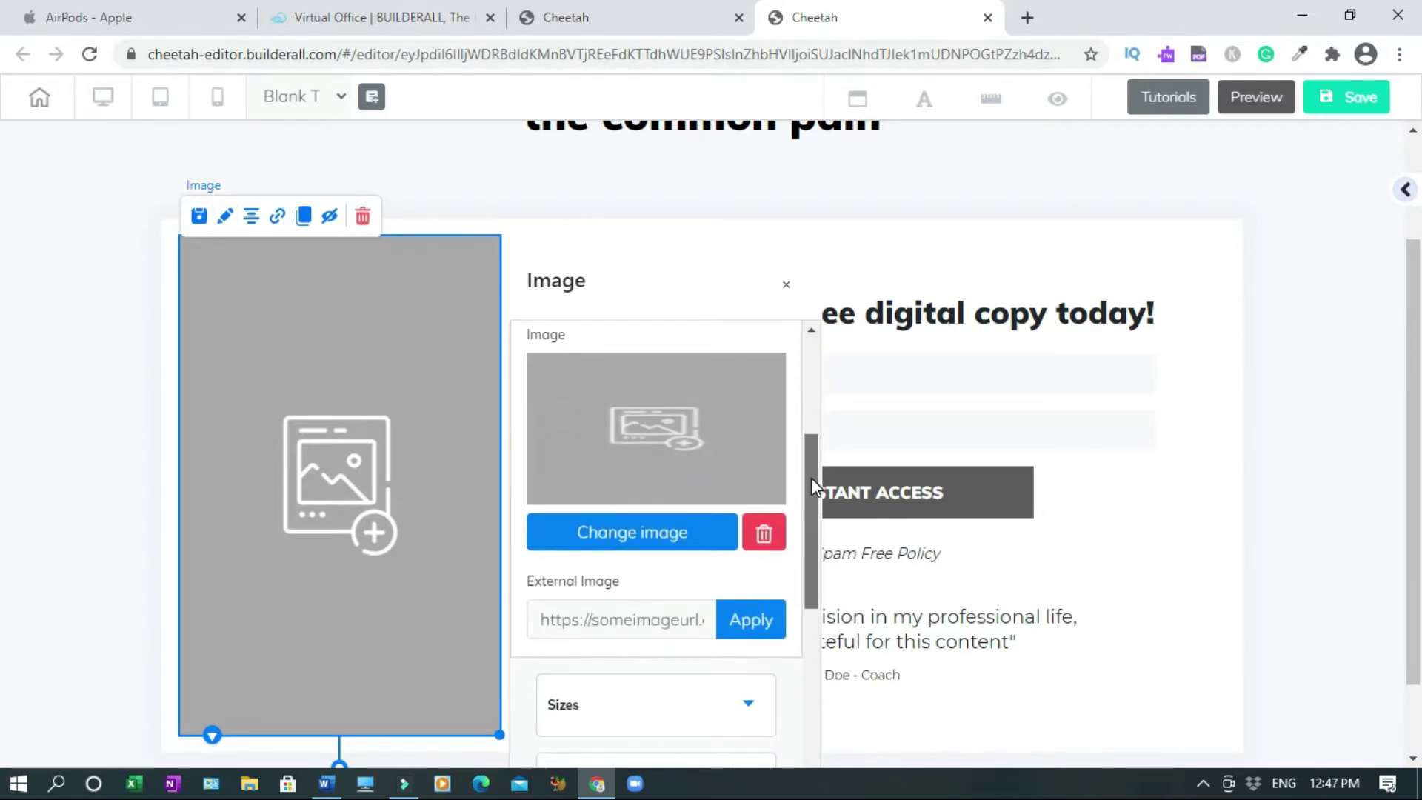
pyautogui.click(651, 534)
pyautogui.click(629, 403)
pyautogui.click(1191, 683)
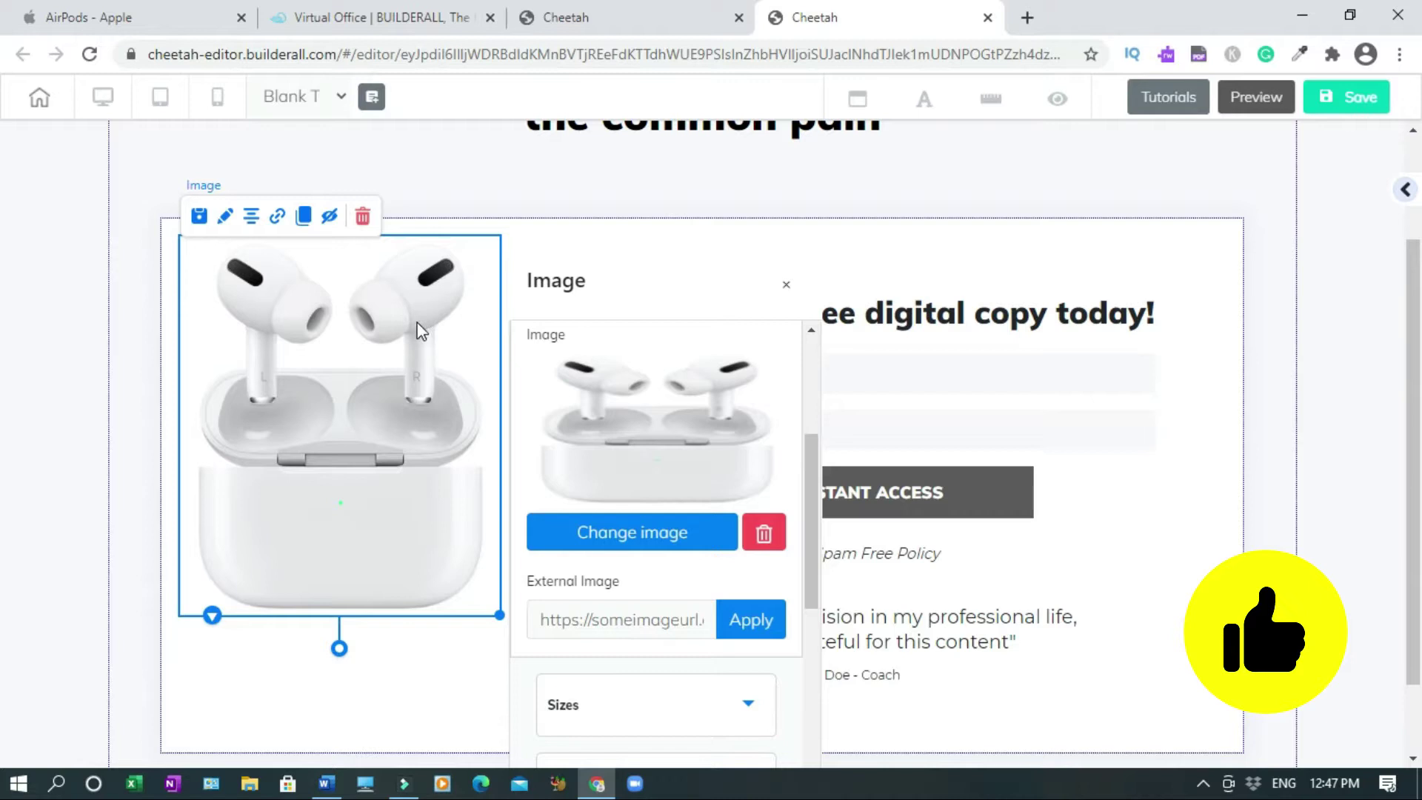
# - Set the image's Title (SEO) and Alt text both to 'Apple AirPod Pro'
pyautogui.moveTo(417, 321); pyautogui.dragTo(797, 455)
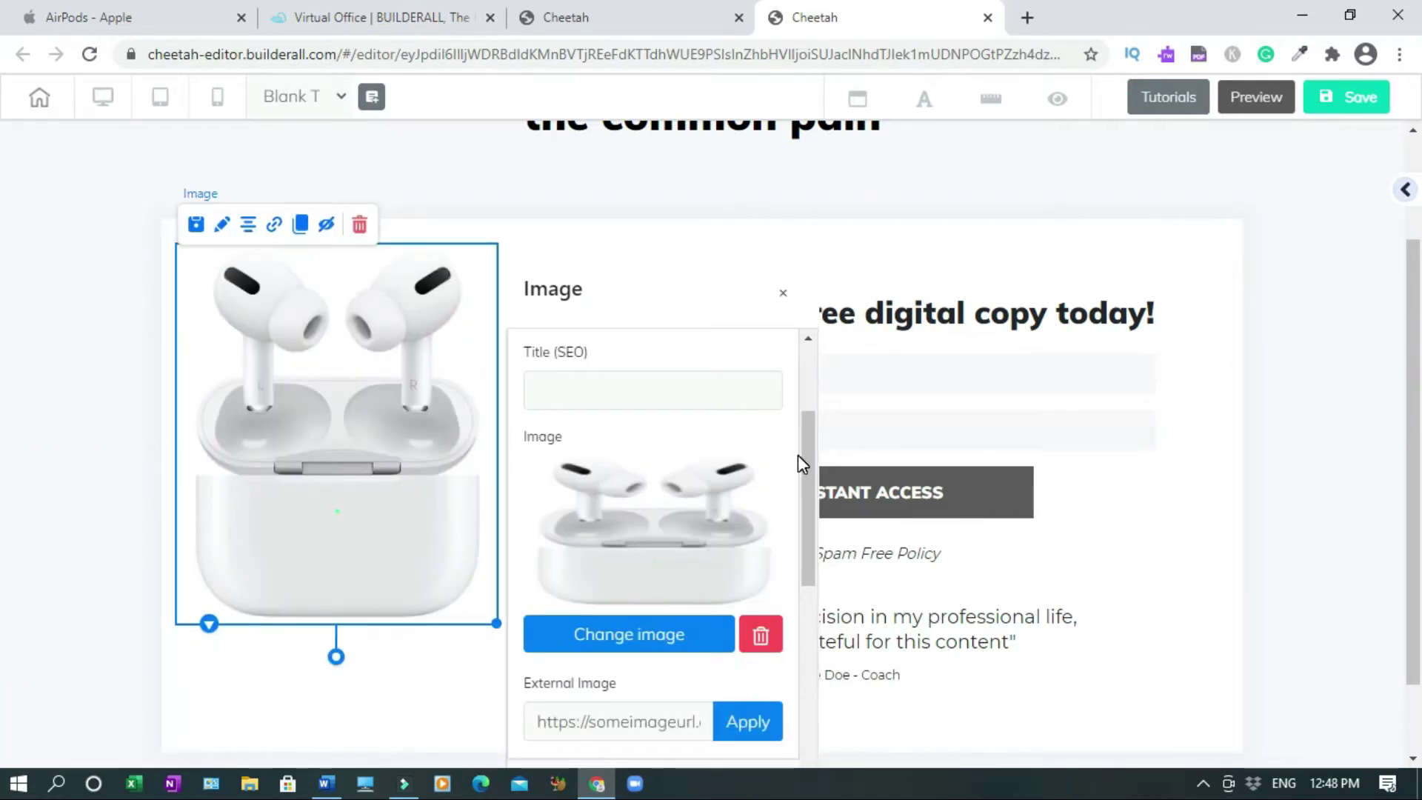
pyautogui.click(590, 388)
pyautogui.write('Appl')
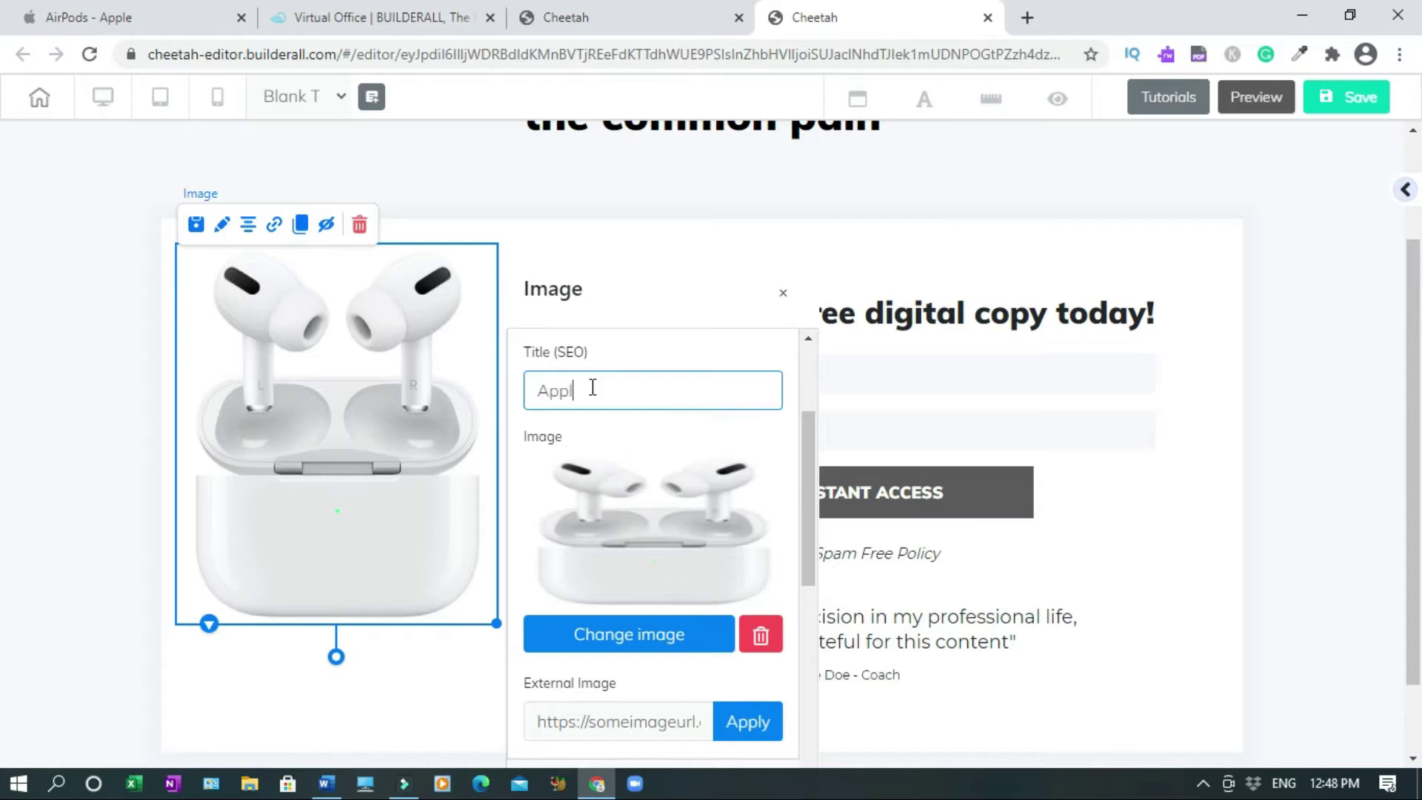
pyautogui.write('e Aie')
pyautogui.doubleClick(592, 388)
pyautogui.write('AirPod Pro')
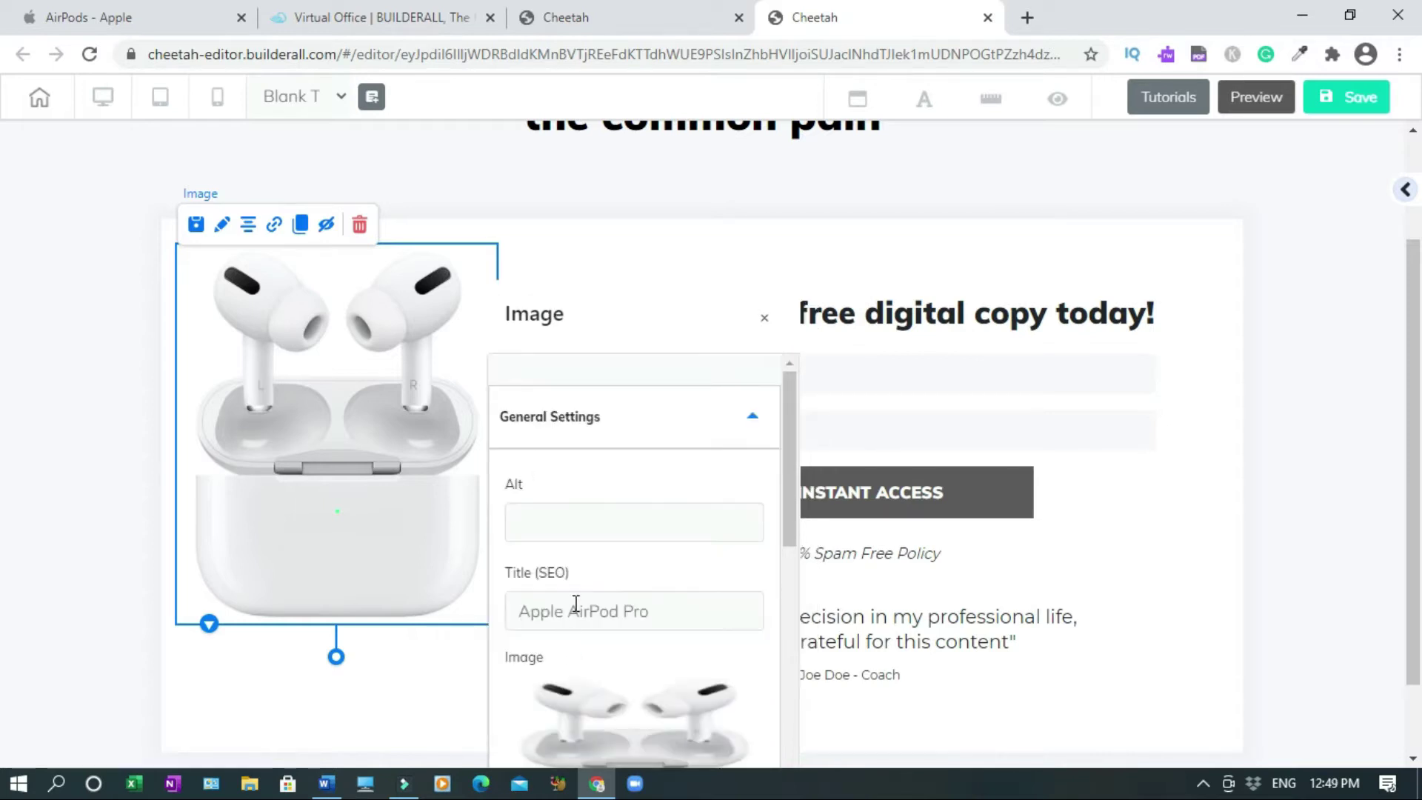
pyautogui.tripleClick(576, 603)
pyautogui.hotkey('ctrl', 'c')
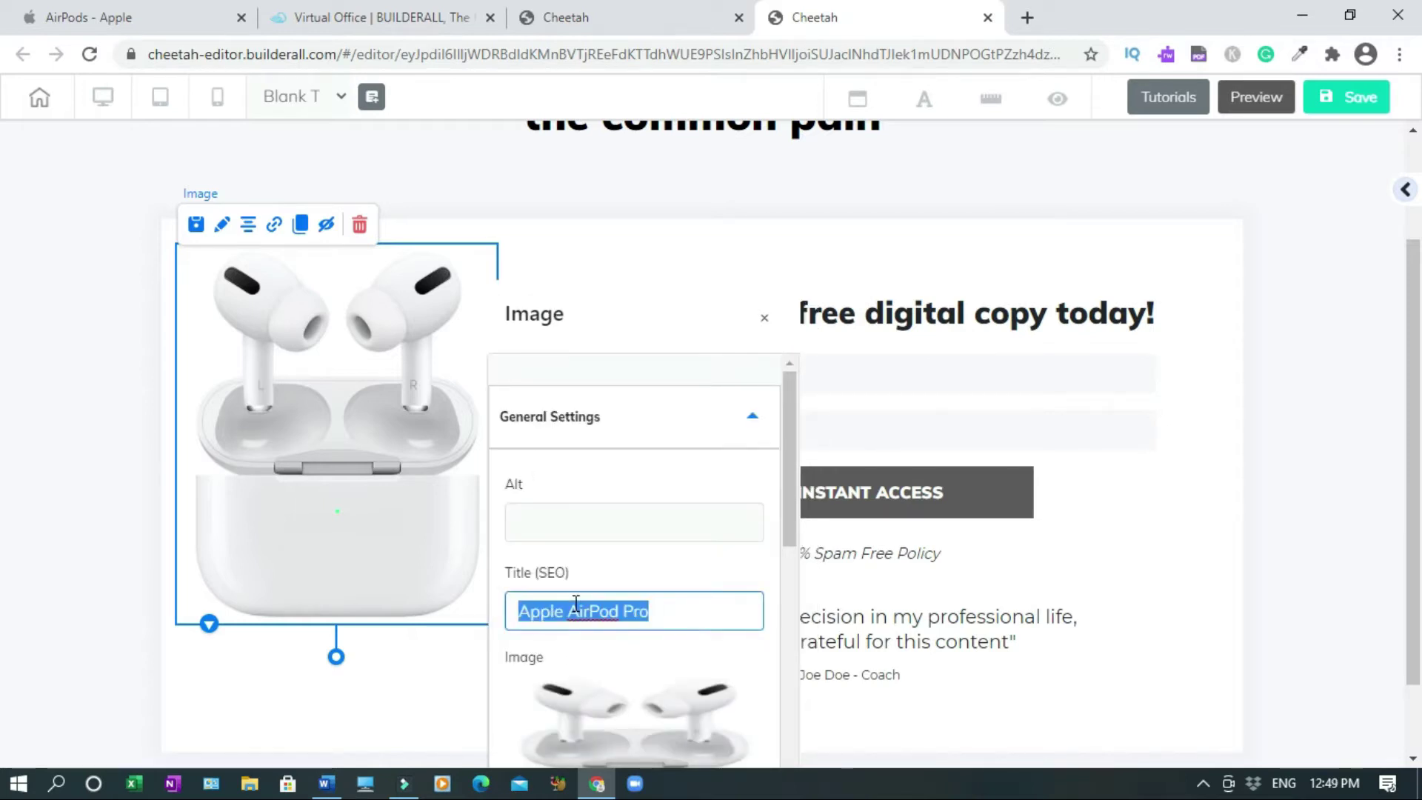
pyautogui.click(613, 527)
pyautogui.hotkey('ctrl', 'v')
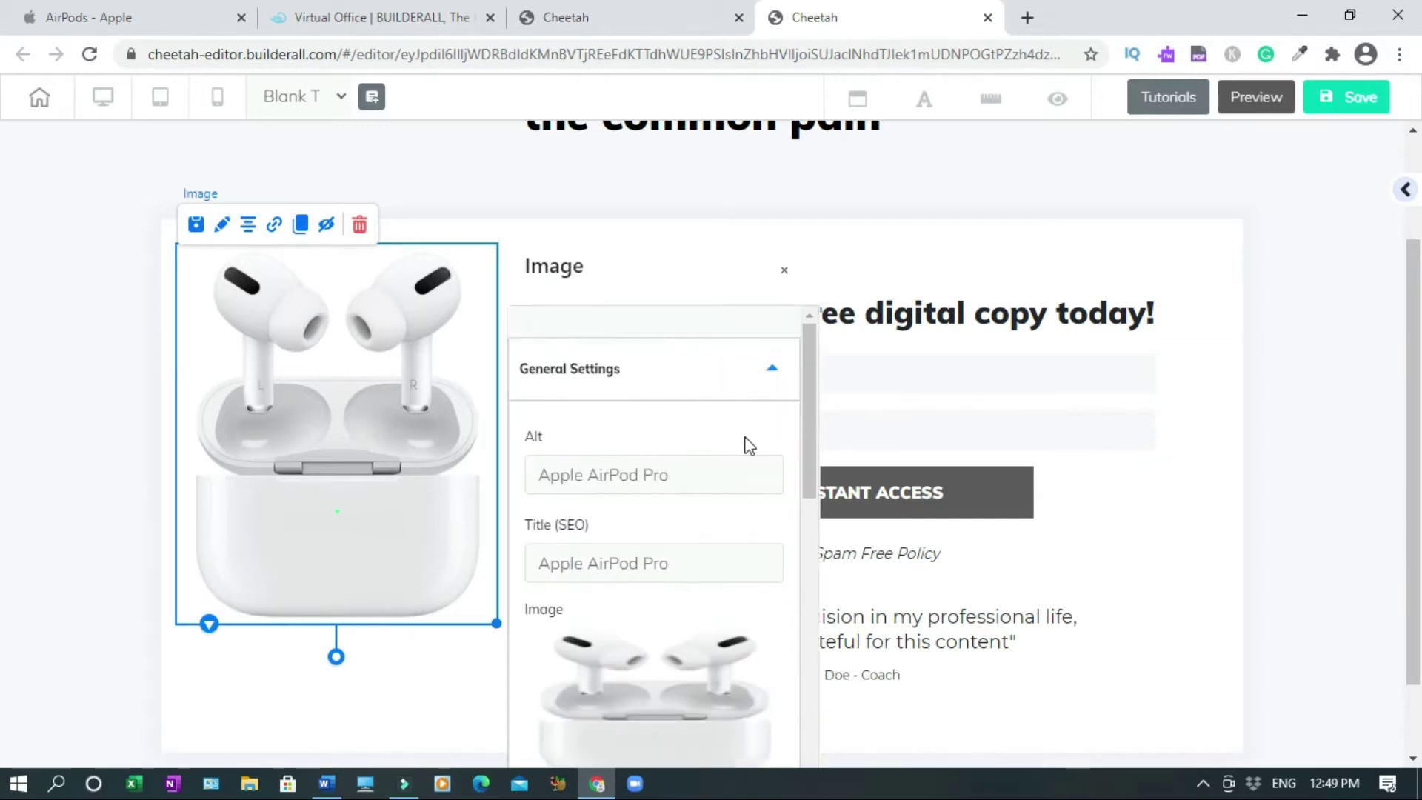
pyautogui.click(785, 276)
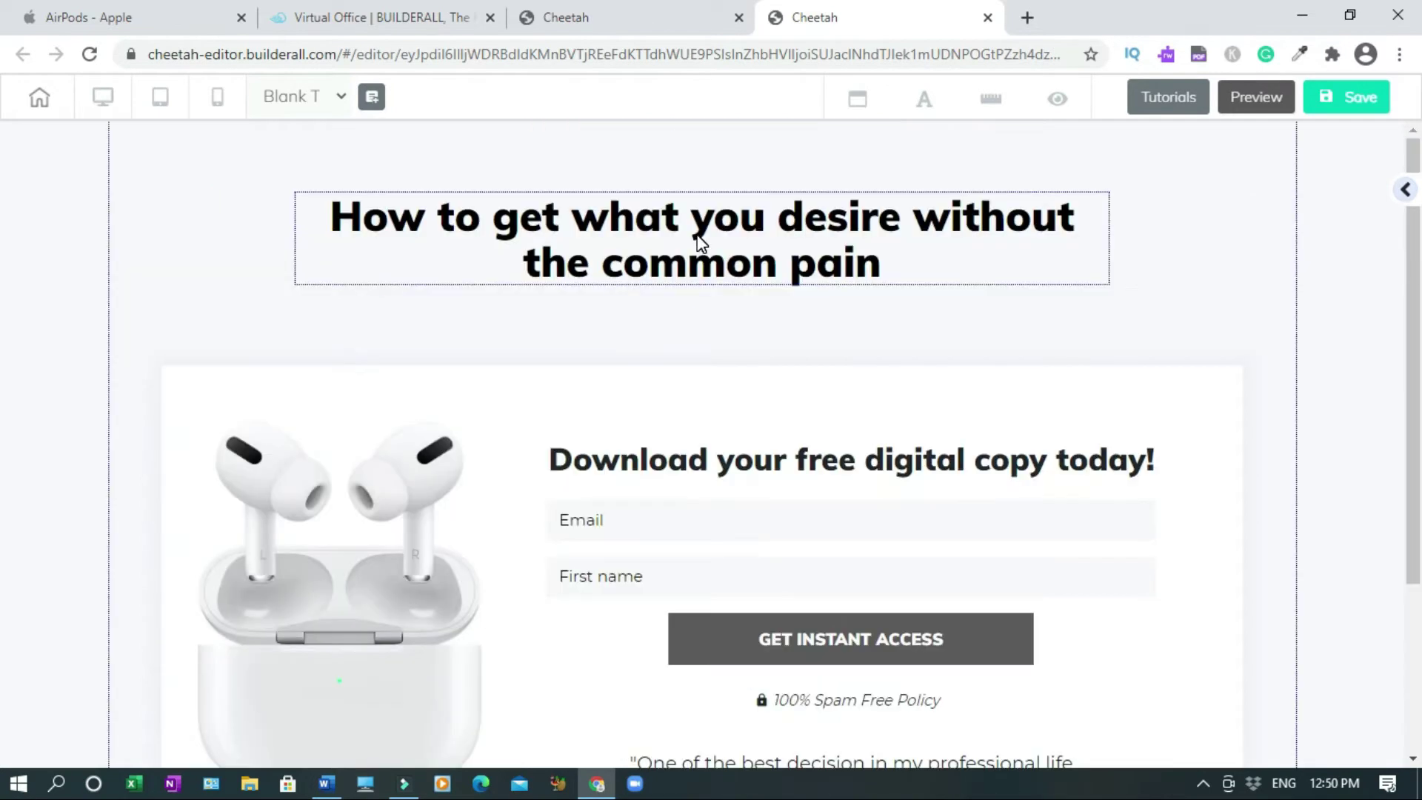
# - Change the headline text to 'Apple AirPod Pro'
pyautogui.click(699, 238)
pyautogui.click(699, 239)
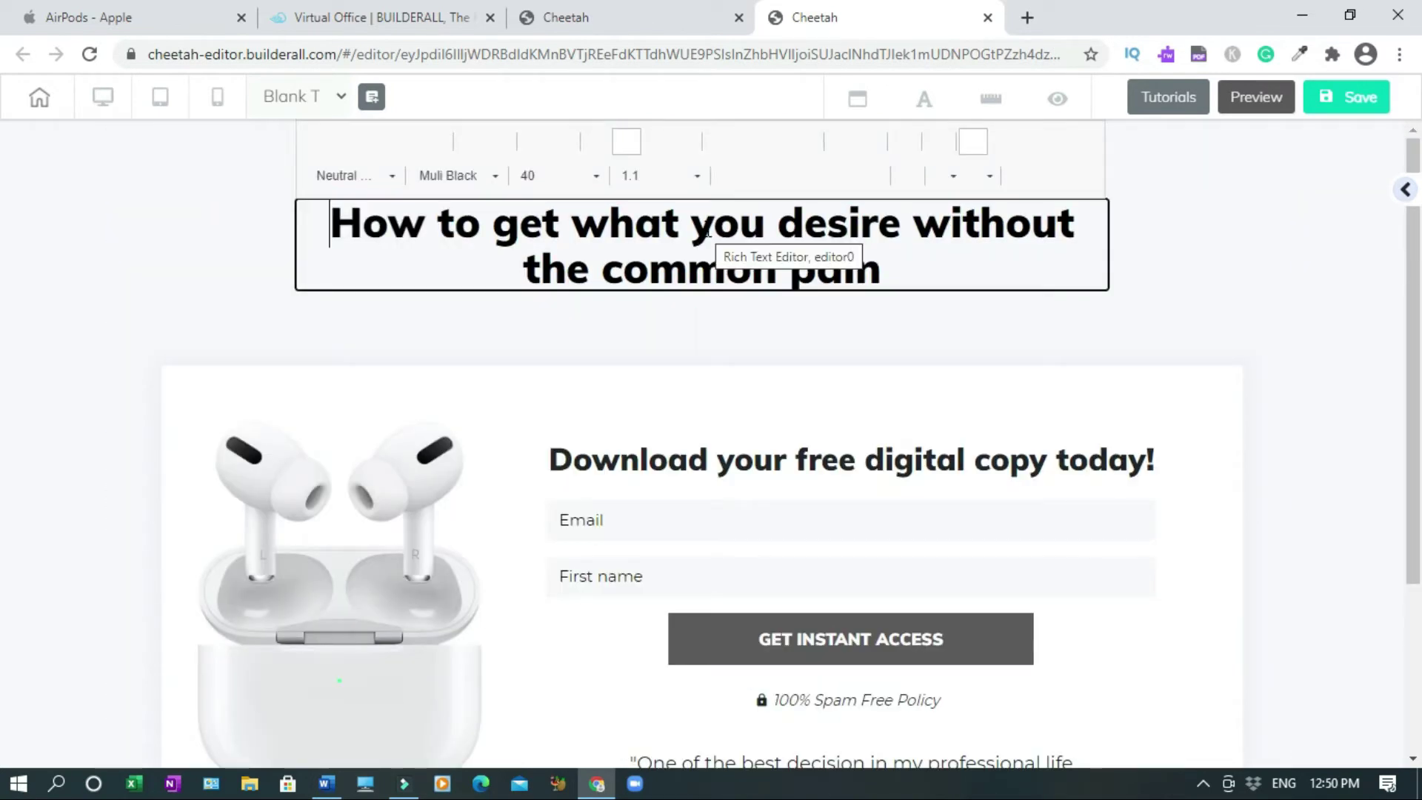
pyautogui.hotkey('ctrl', 'a')
pyautogui.write('Apple AirPod Pro')
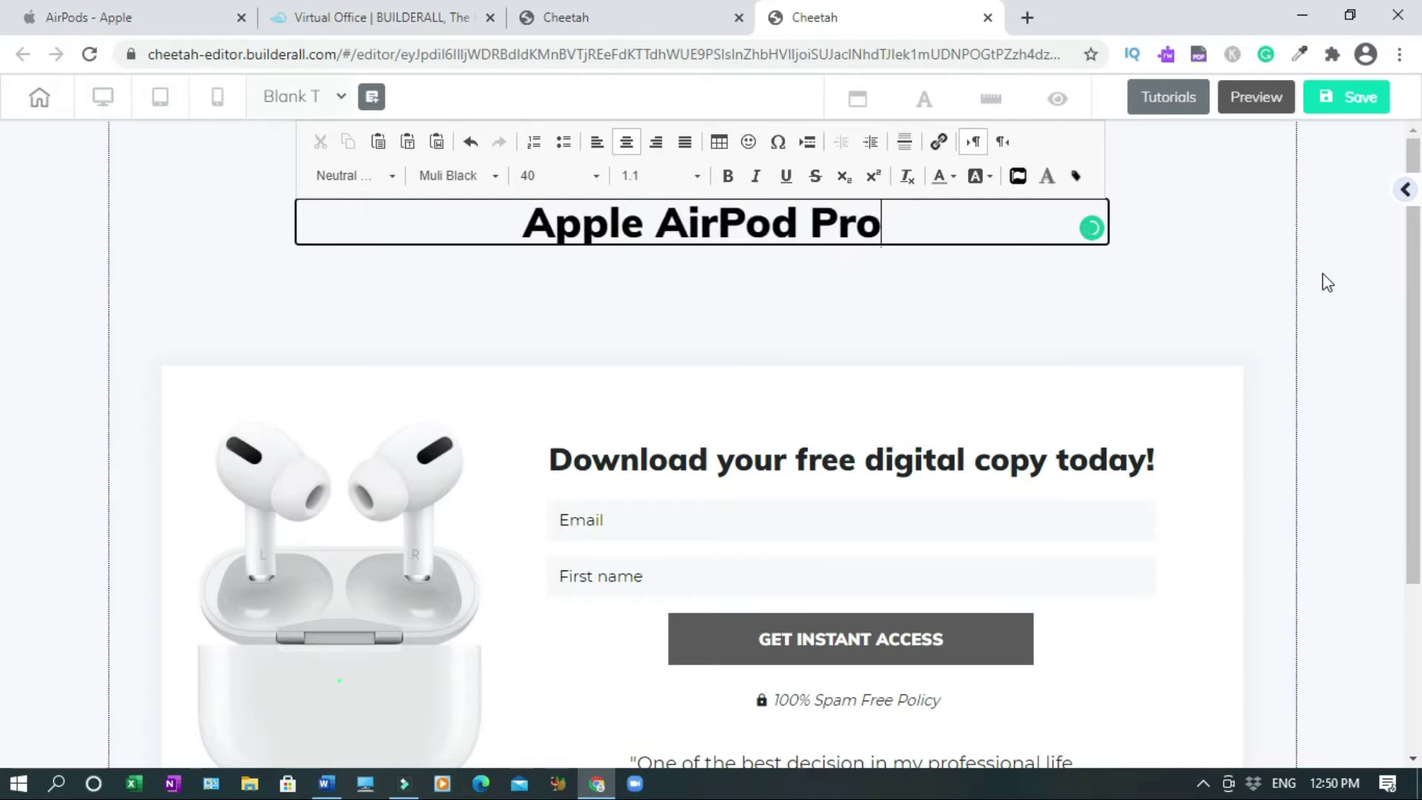
pyautogui.click(1328, 281)
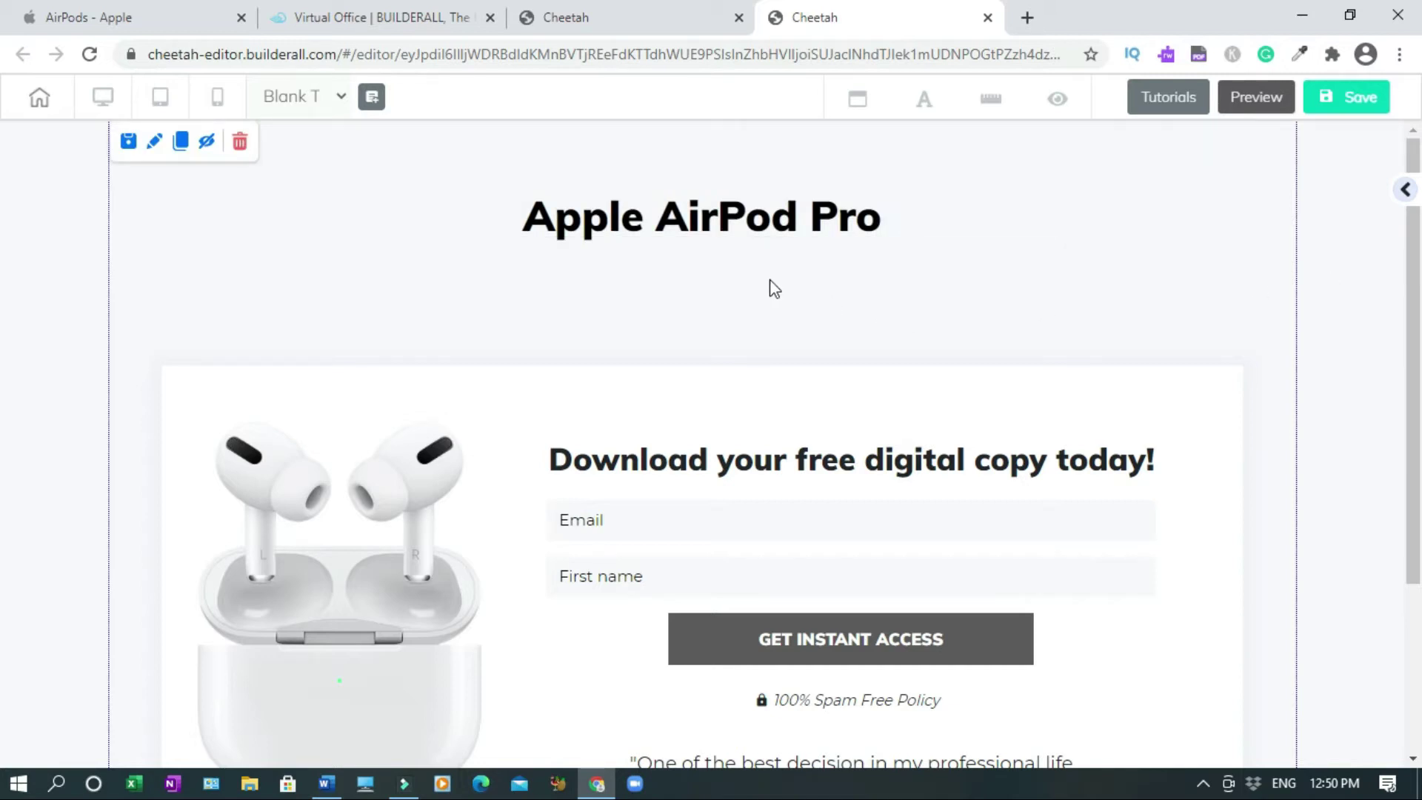
# - Move the signup form box up, then narrow and centre the headline above it
pyautogui.click(1072, 406)
pyautogui.moveTo(1072, 406); pyautogui.dragTo(1057, 292)
pyautogui.moveTo(727, 231); pyautogui.dragTo(733, 180)
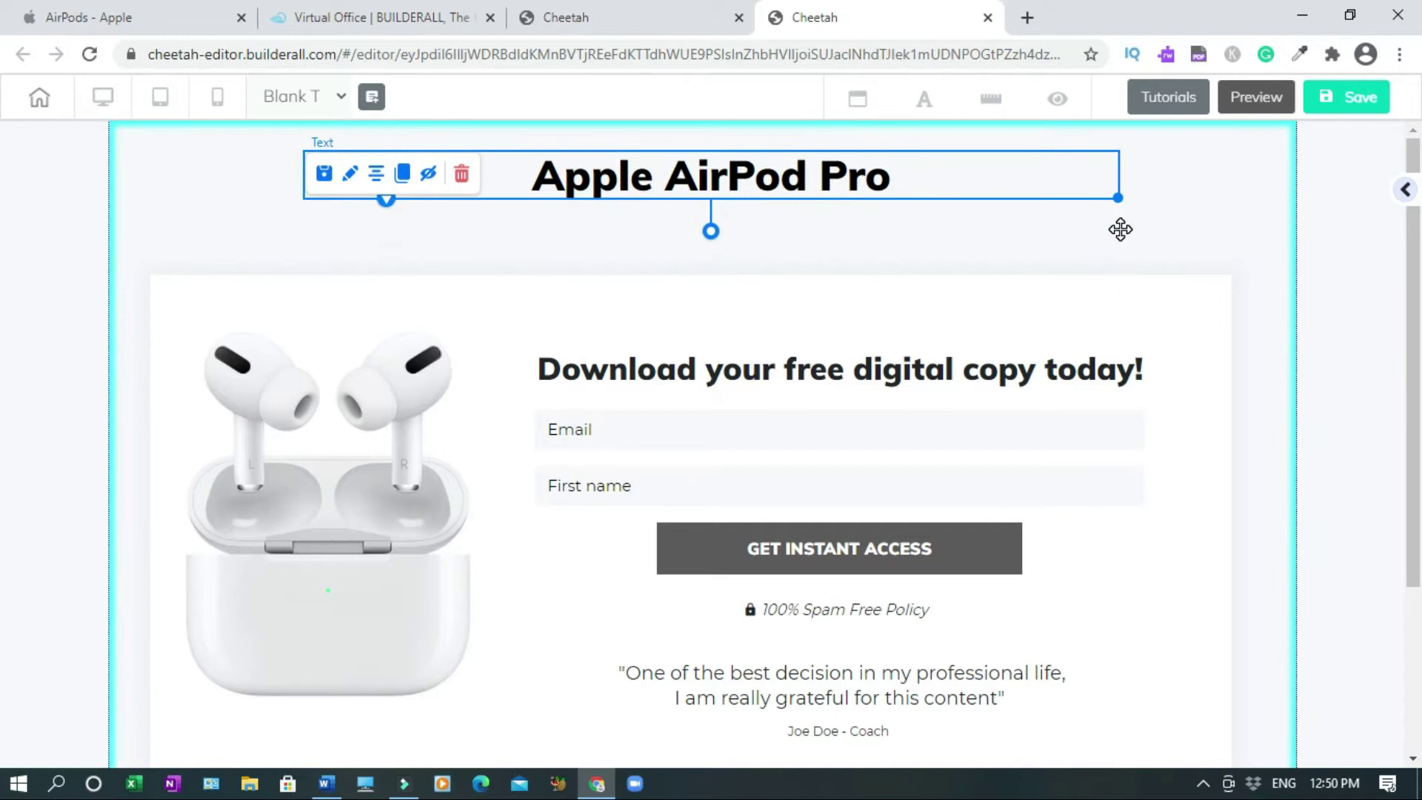
pyautogui.moveTo(1114, 198); pyautogui.dragTo(689, 186)
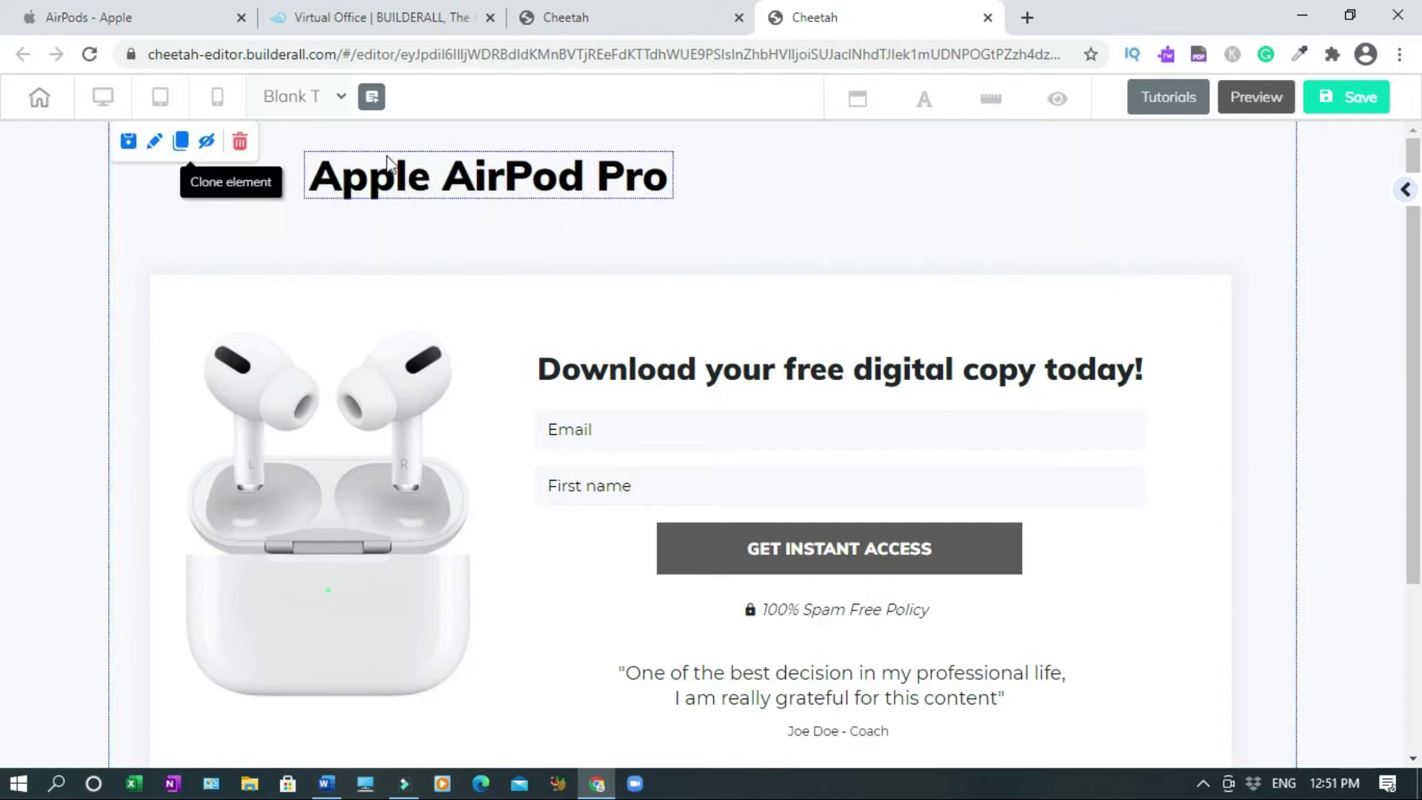
pyautogui.click(376, 173)
pyautogui.moveTo(981, 327); pyautogui.dragTo(974, 269)
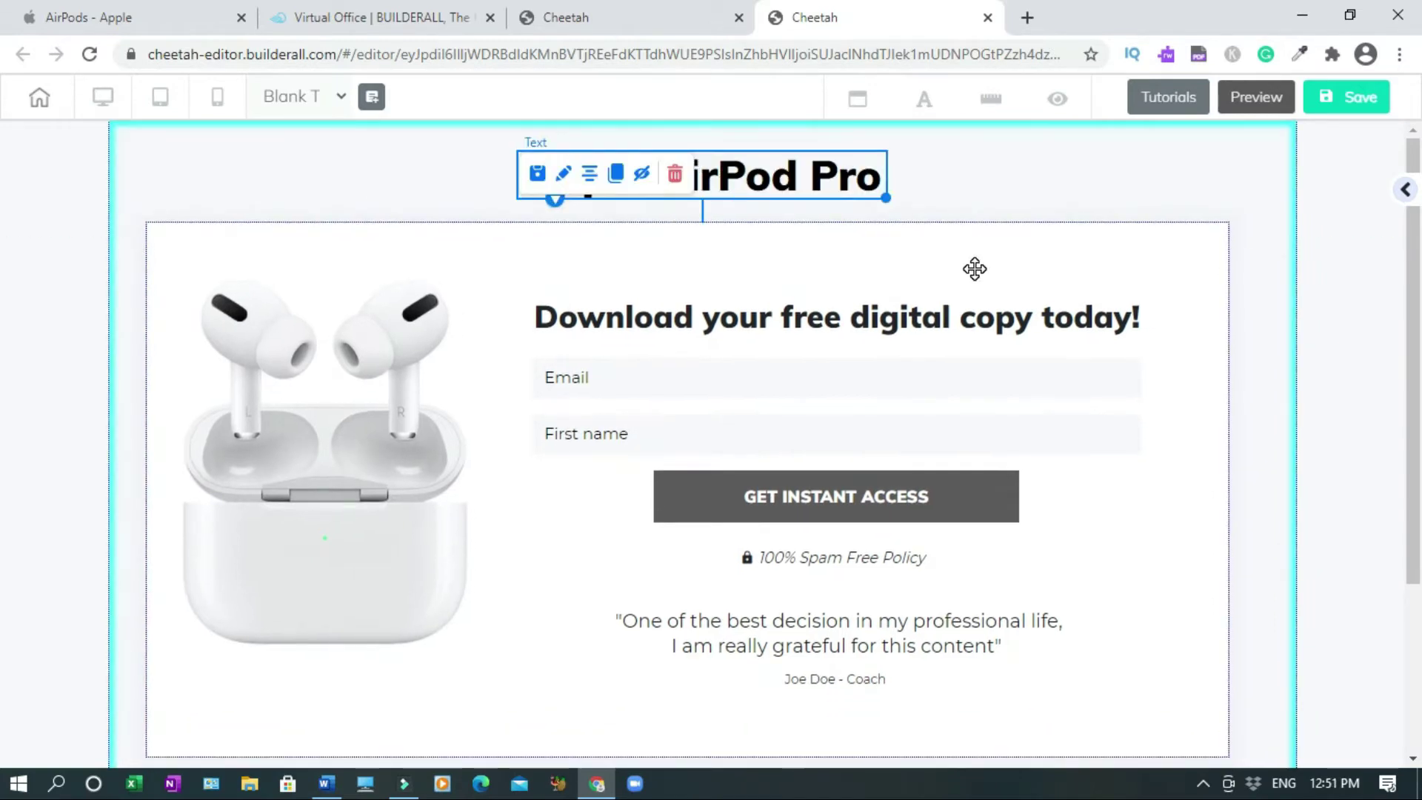
pyautogui.click(1286, 299)
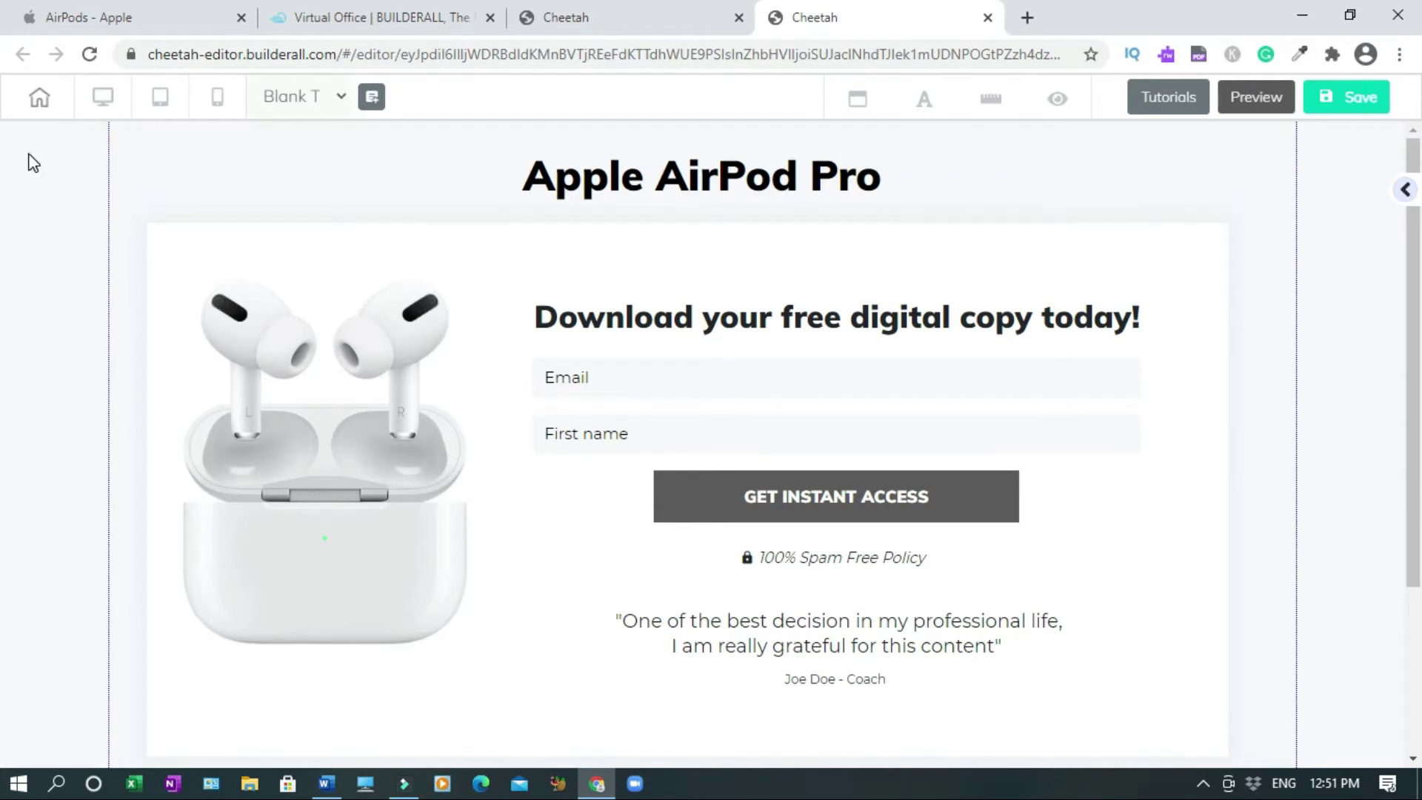
pyautogui.moveTo(215, 206)
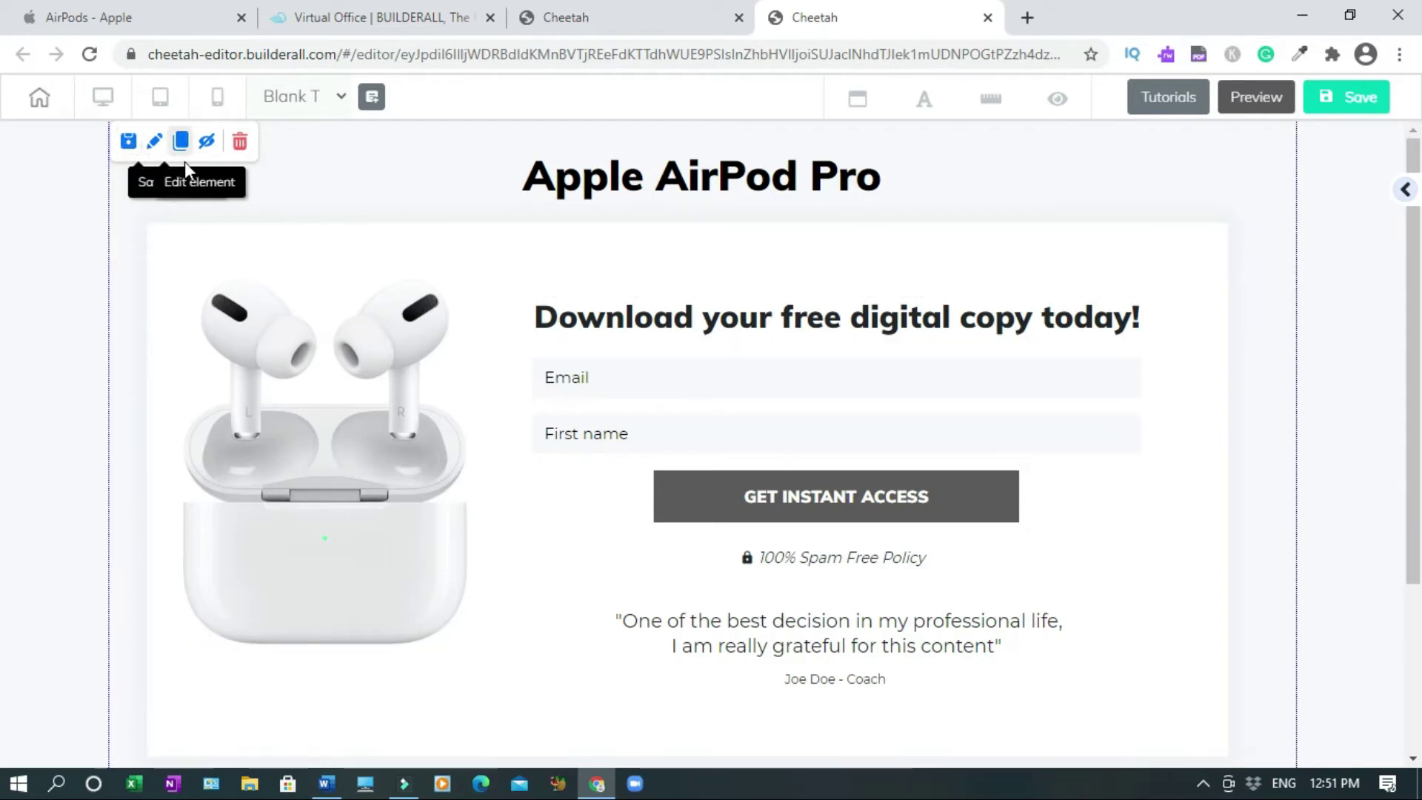
# - Open the section's Background Settings colour picker, then switch to the Apple AirPods tab
pyautogui.click(155, 142)
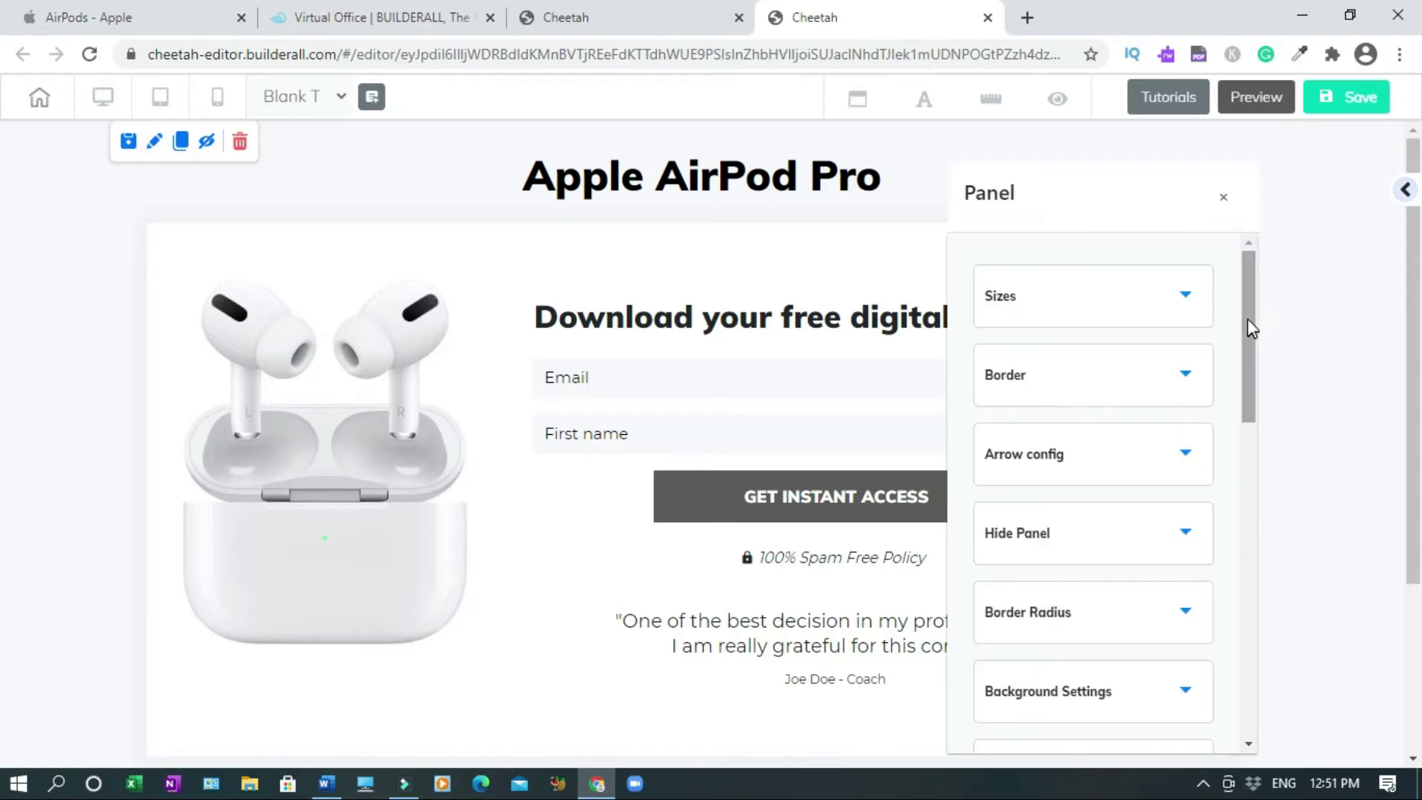
pyautogui.moveTo(1247, 318); pyautogui.dragTo(1256, 410)
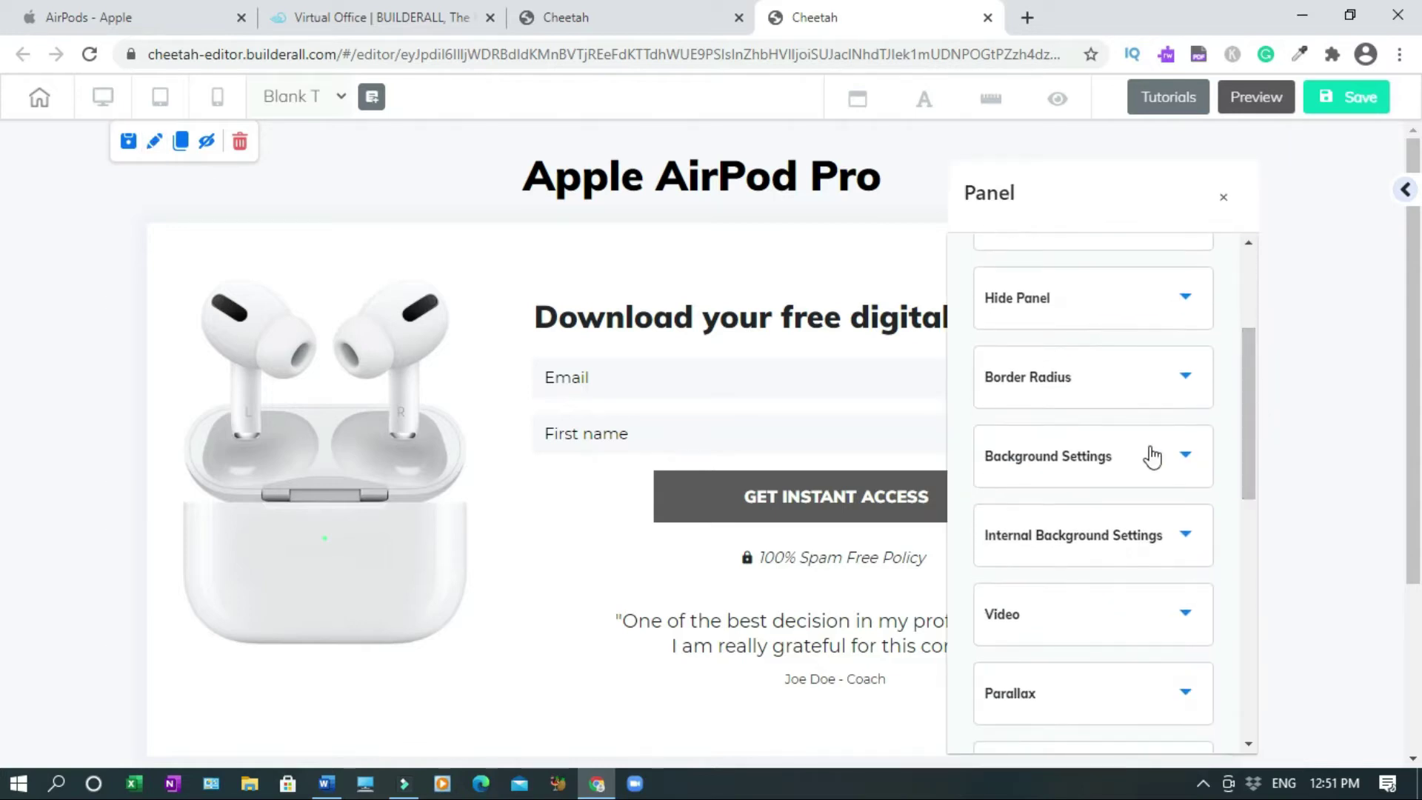
pyautogui.click(1160, 460)
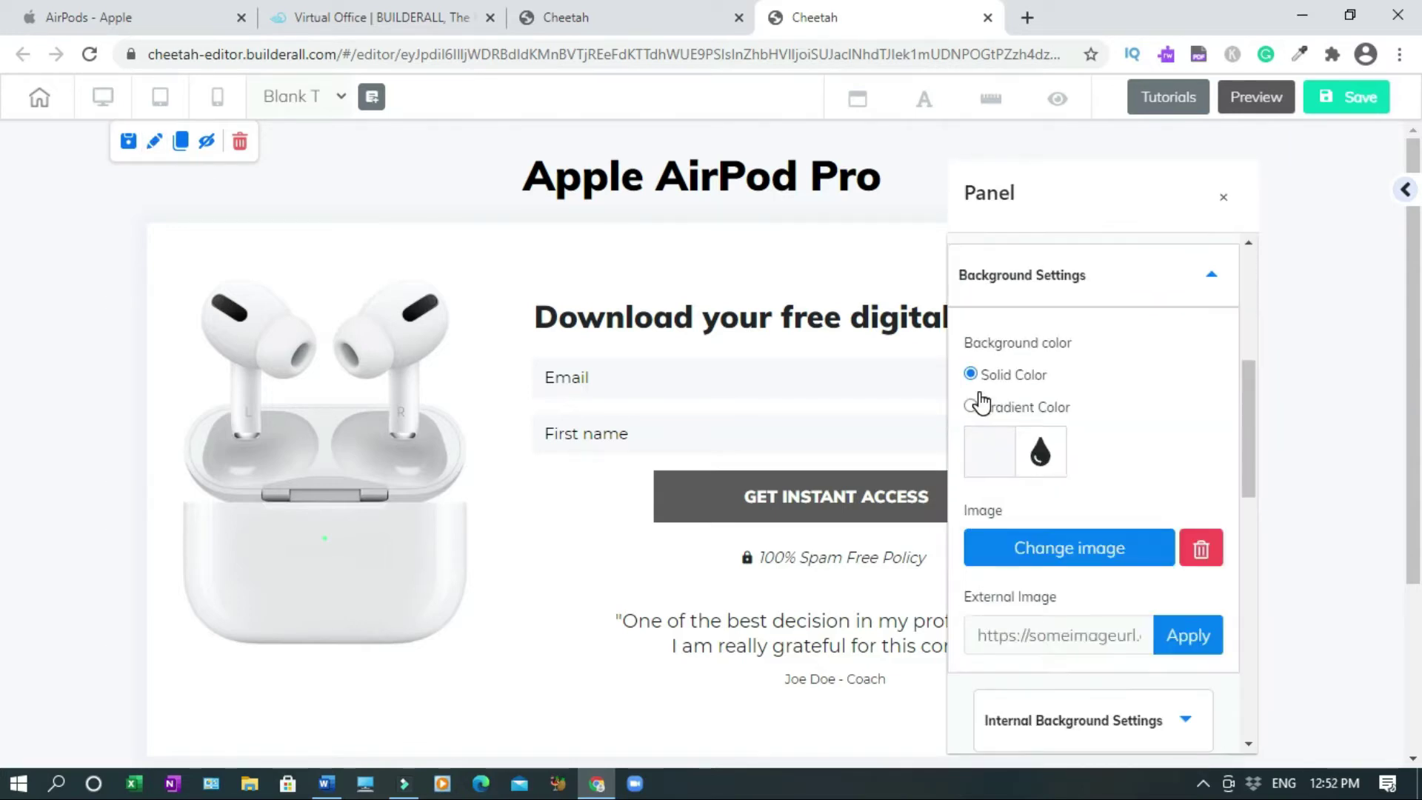
pyautogui.click(1050, 465)
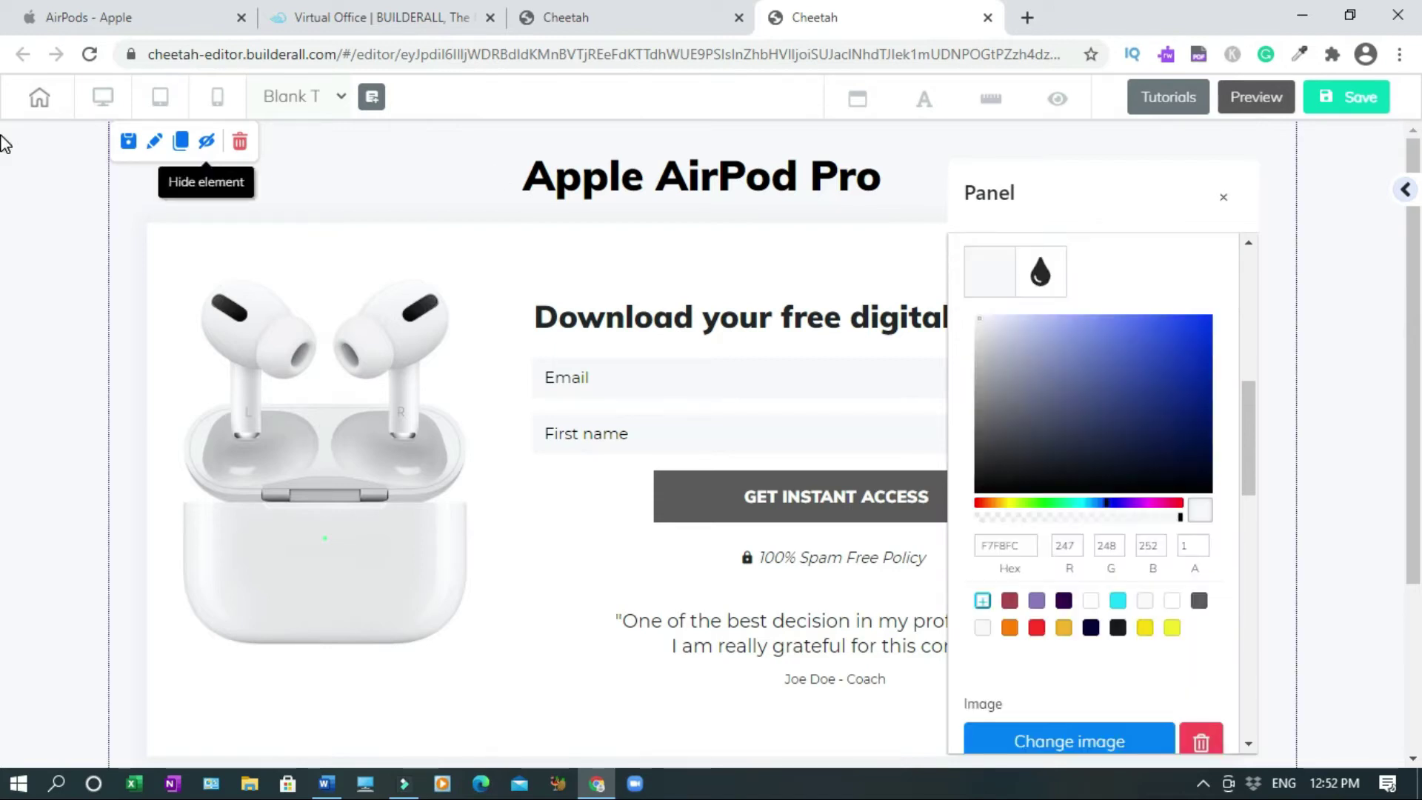
pyautogui.click(81, 20)
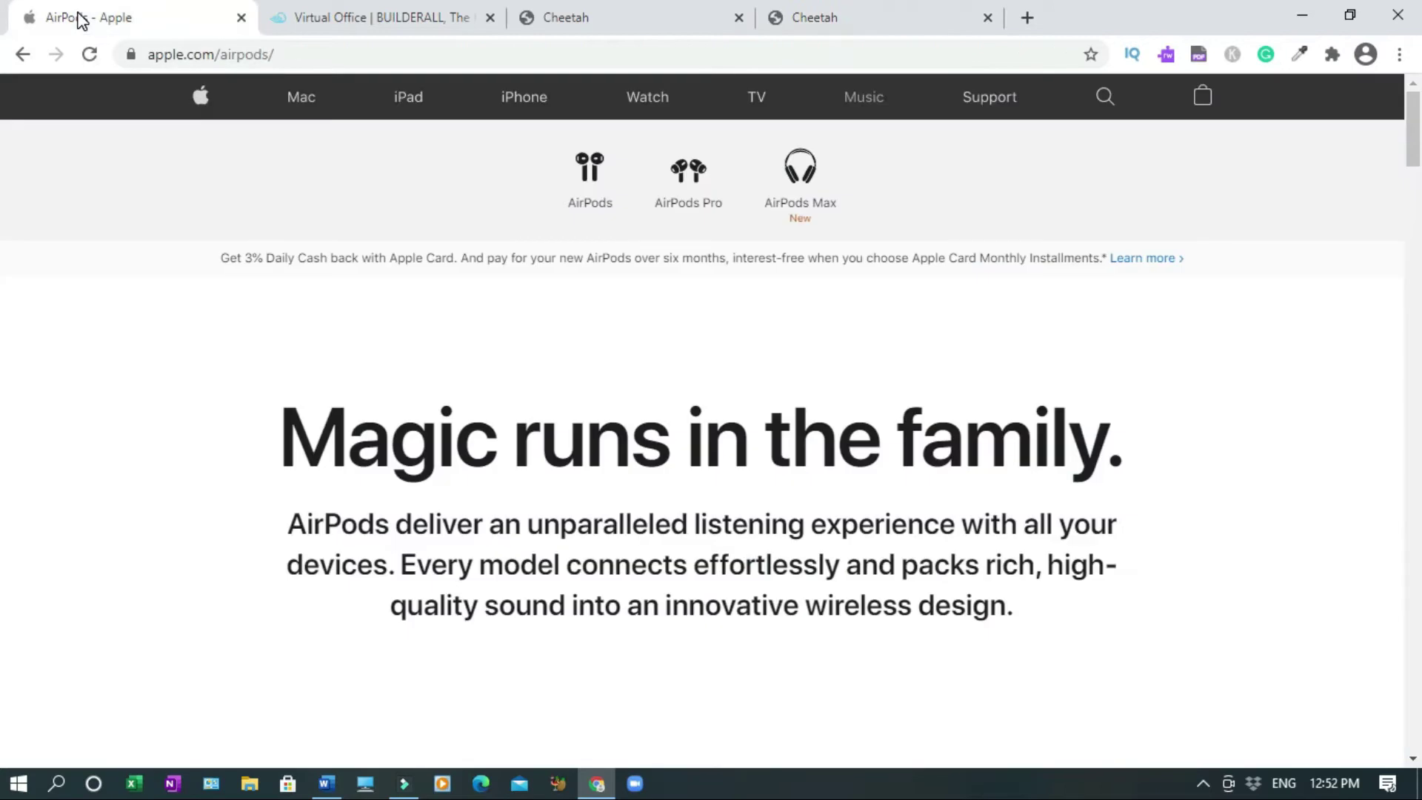
# - Copy the Apple navigation bar colour #333333 with the eyedropper extension's Page Color Picker
pyautogui.click(1301, 55)
pyautogui.click(1259, 83)
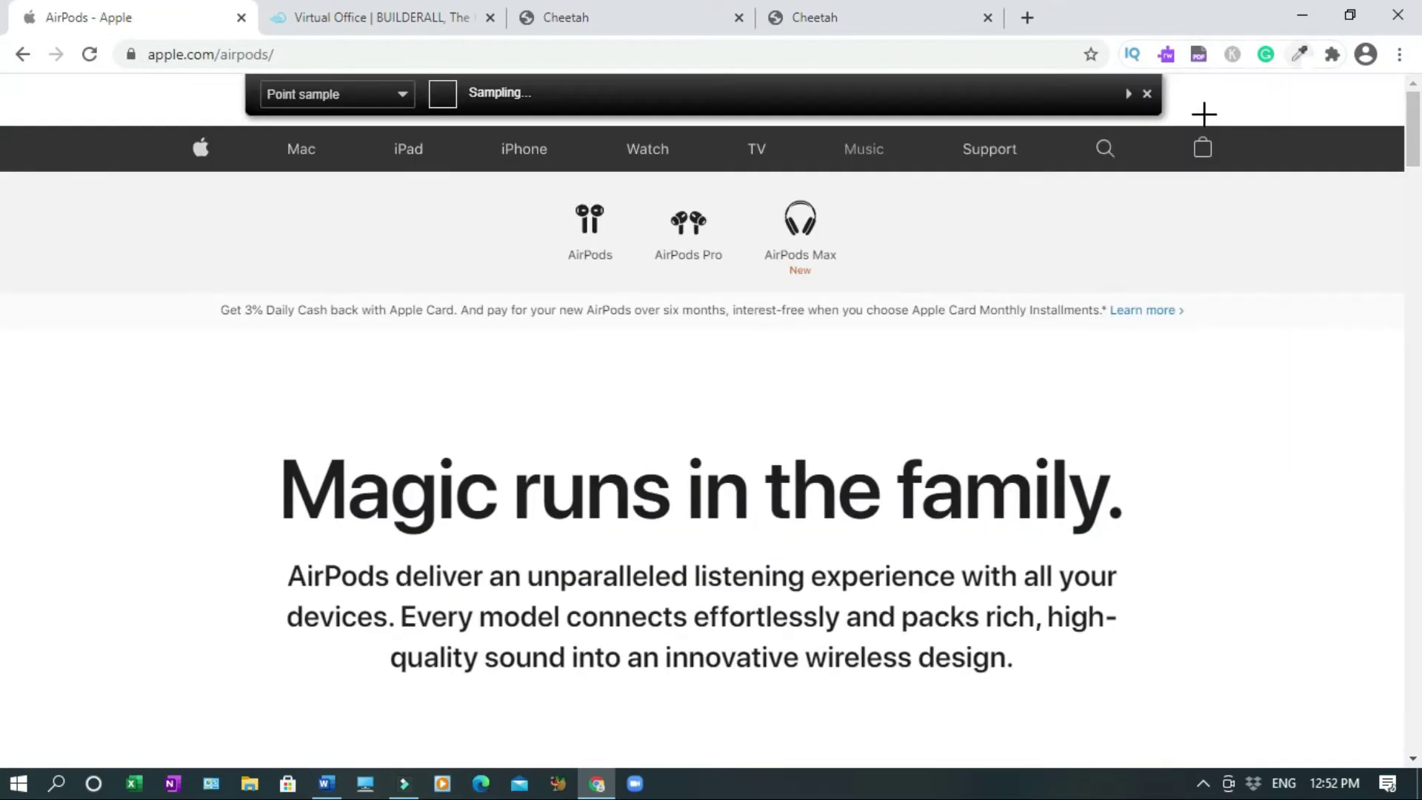
pyautogui.click(1348, 148)
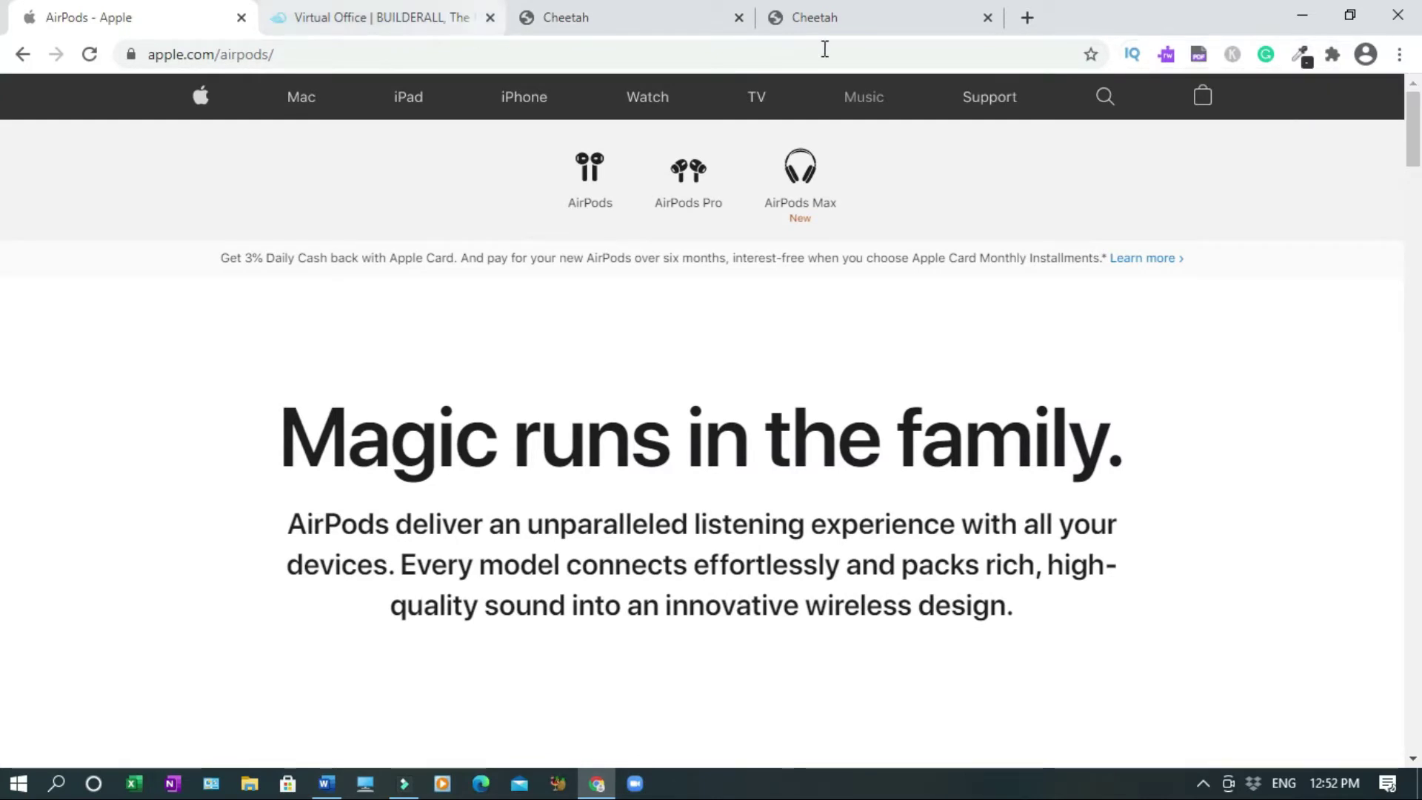
pyautogui.click(862, 22)
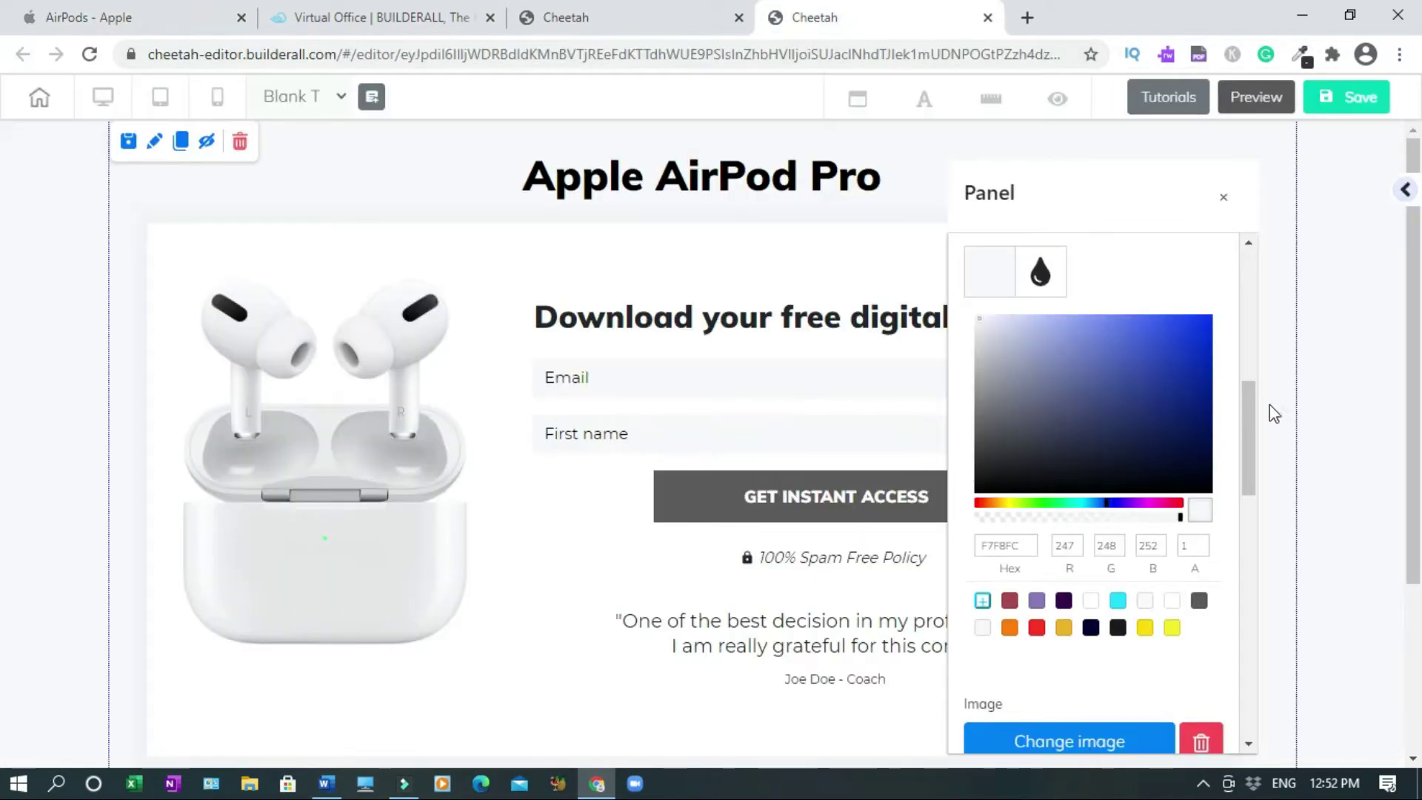
# - Set the page background Hex colour to 333333
pyautogui.doubleClick(1006, 545)
pyautogui.press('BackSpace')
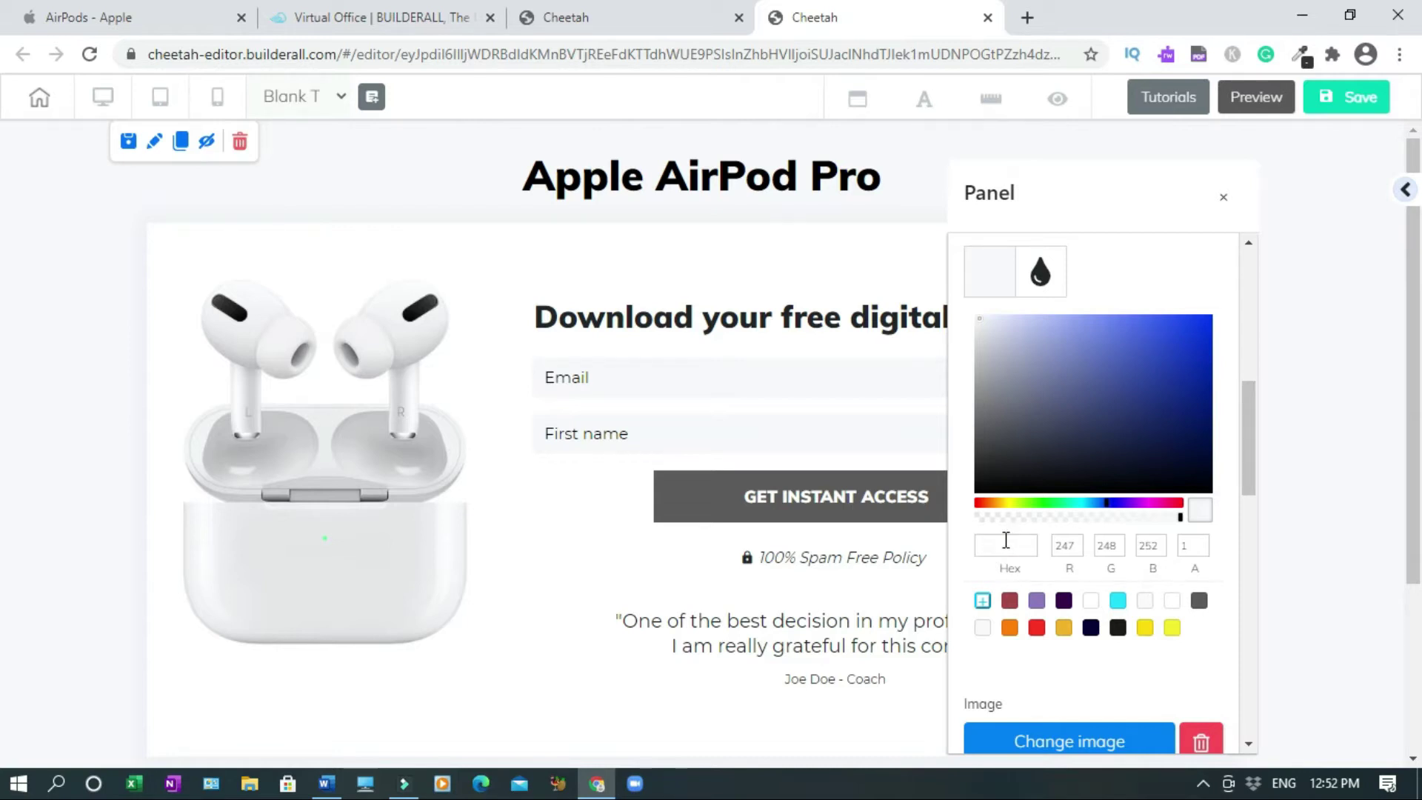
pyautogui.write('333333')
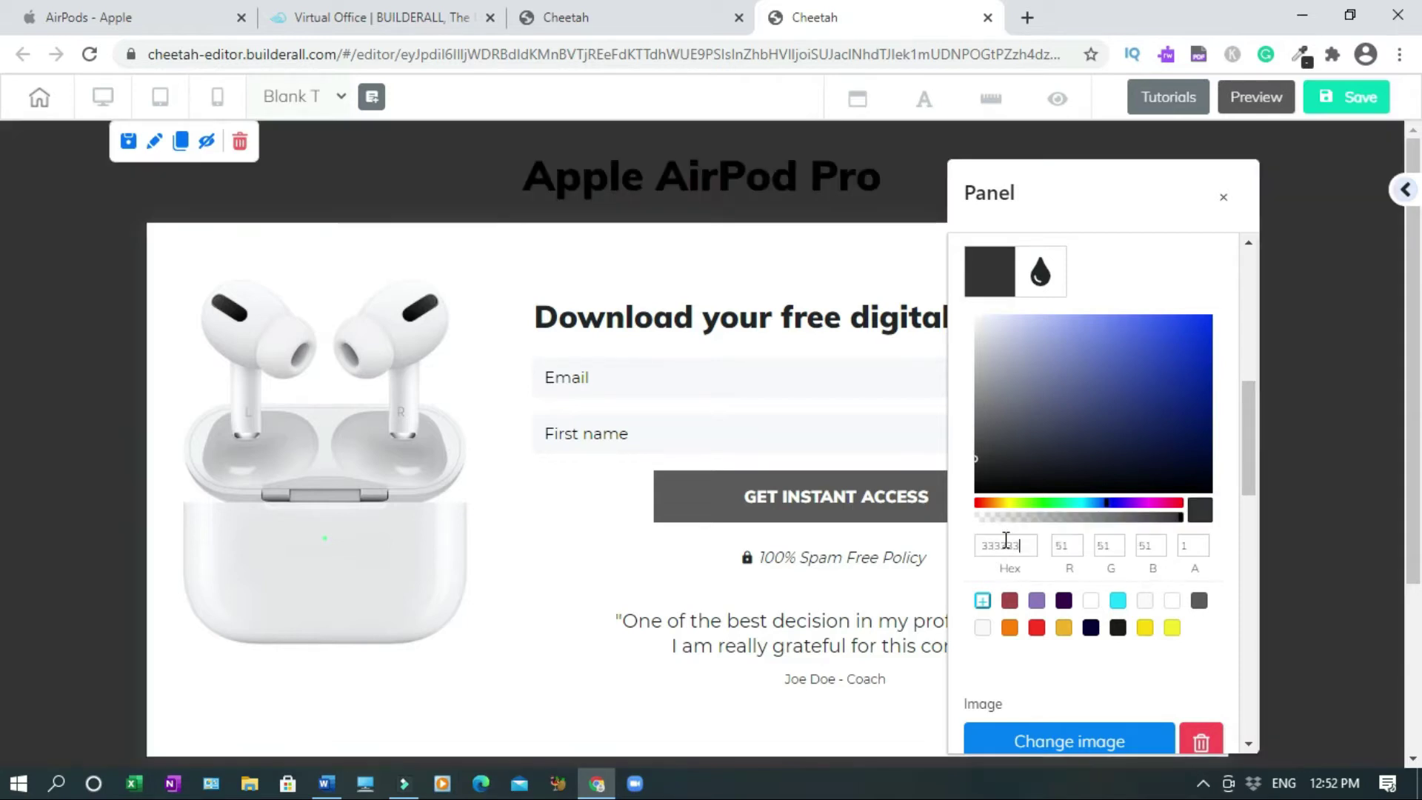
pyautogui.click(1225, 200)
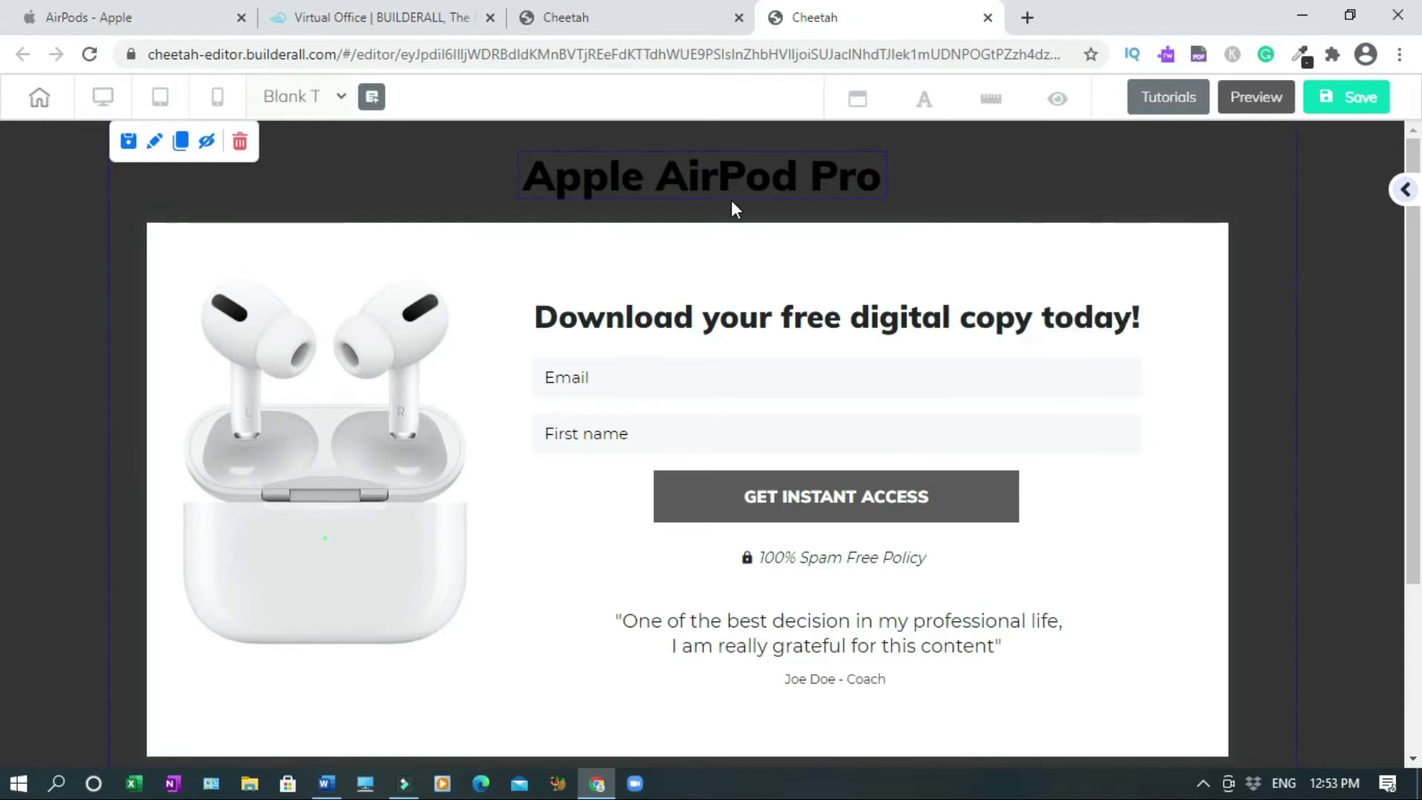
# - Make the Apple AirPod Pro headline text white
pyautogui.doubleClick(714, 177)
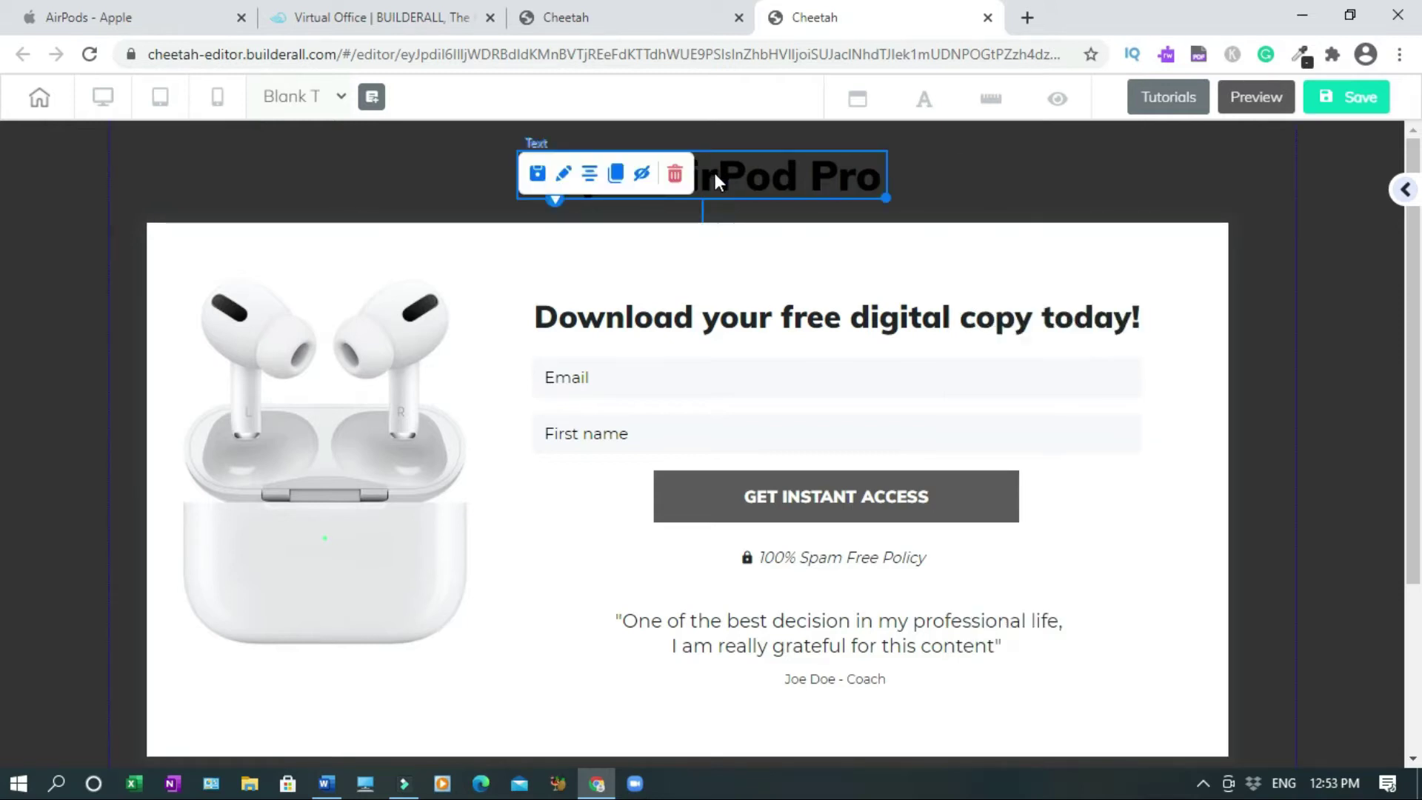
pyautogui.tripleClick(681, 224)
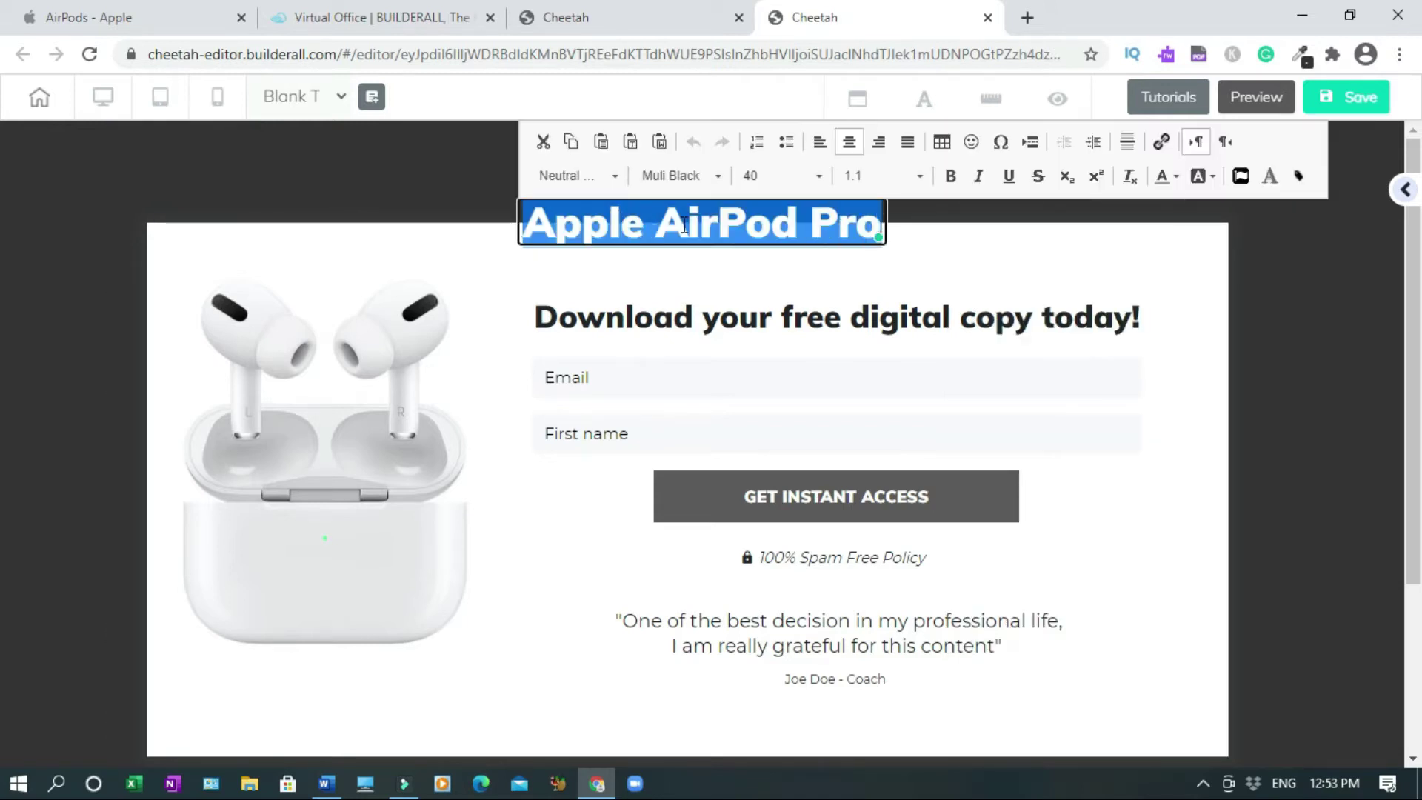
pyautogui.click(1178, 182)
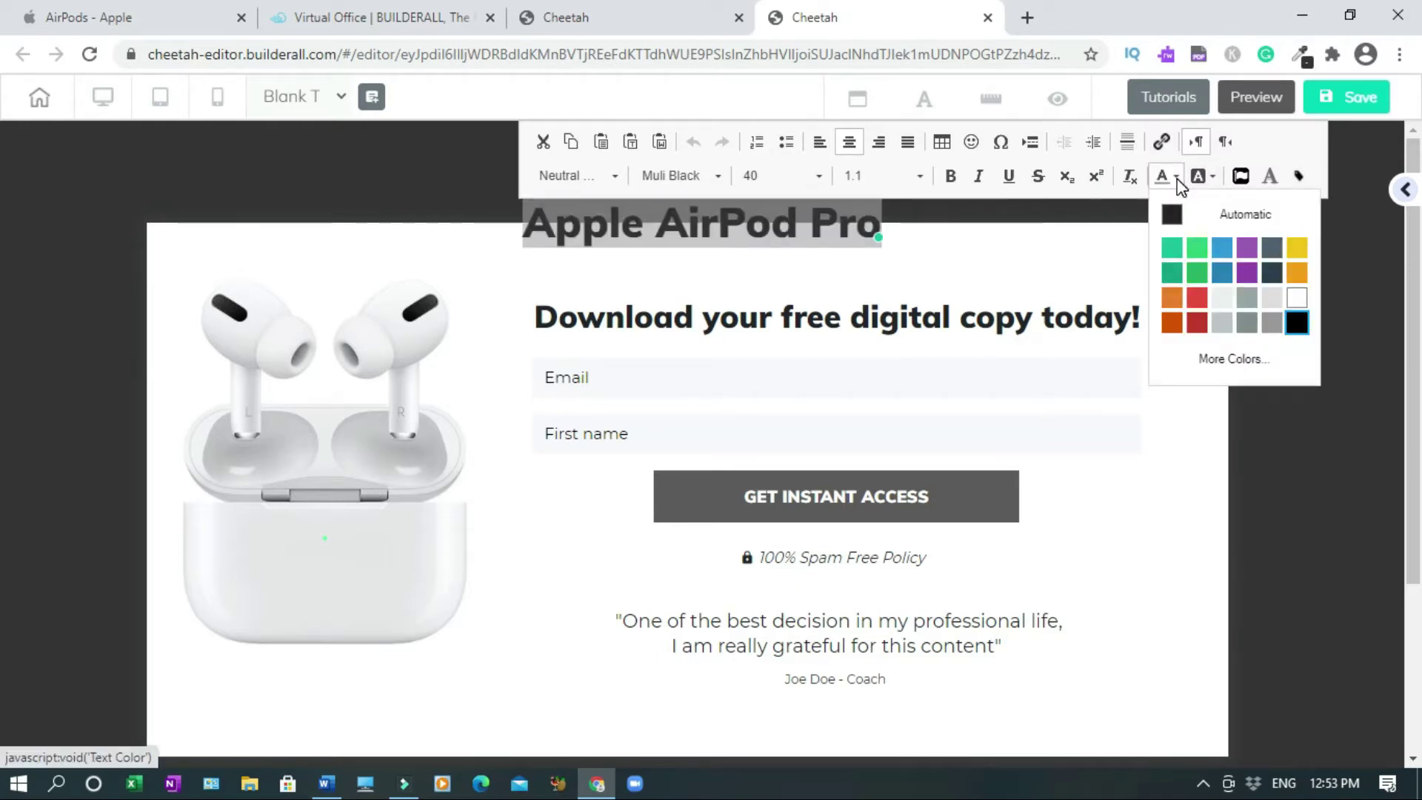
pyautogui.click(1297, 299)
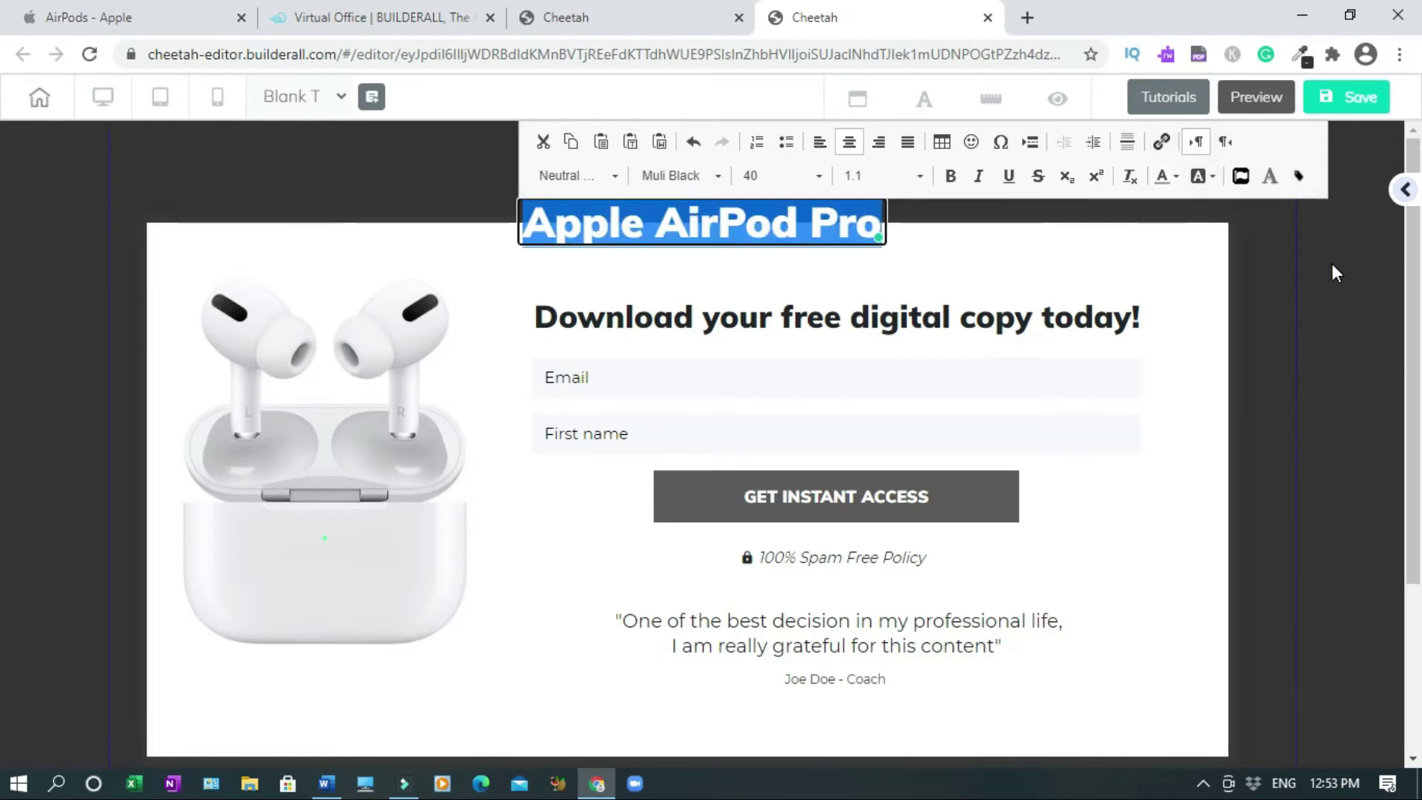
pyautogui.click(1331, 264)
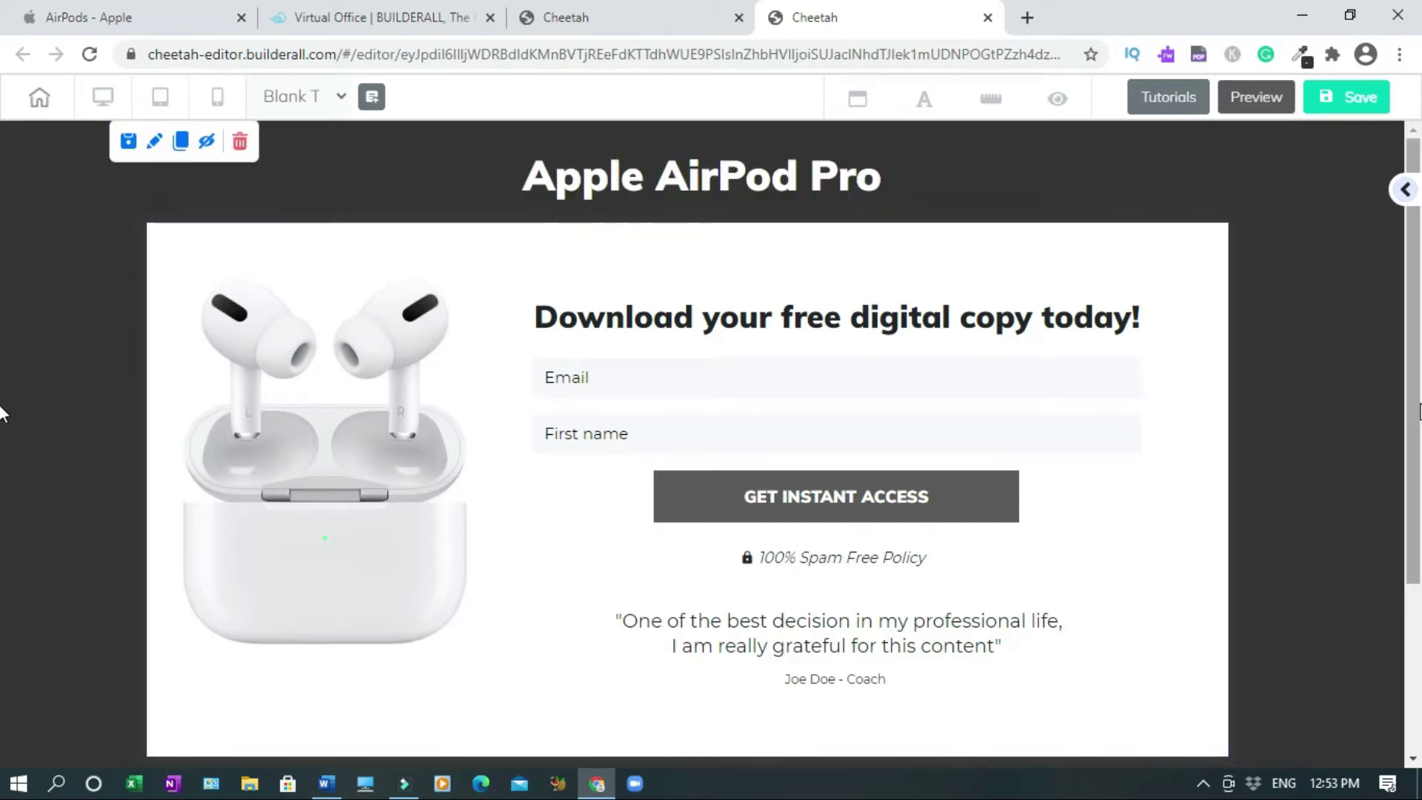
pyautogui.scroll(-3, 2, 444)
# - Delete the 'Download your free digital copy today!' heading
pyautogui.scroll(3, 2, 560)
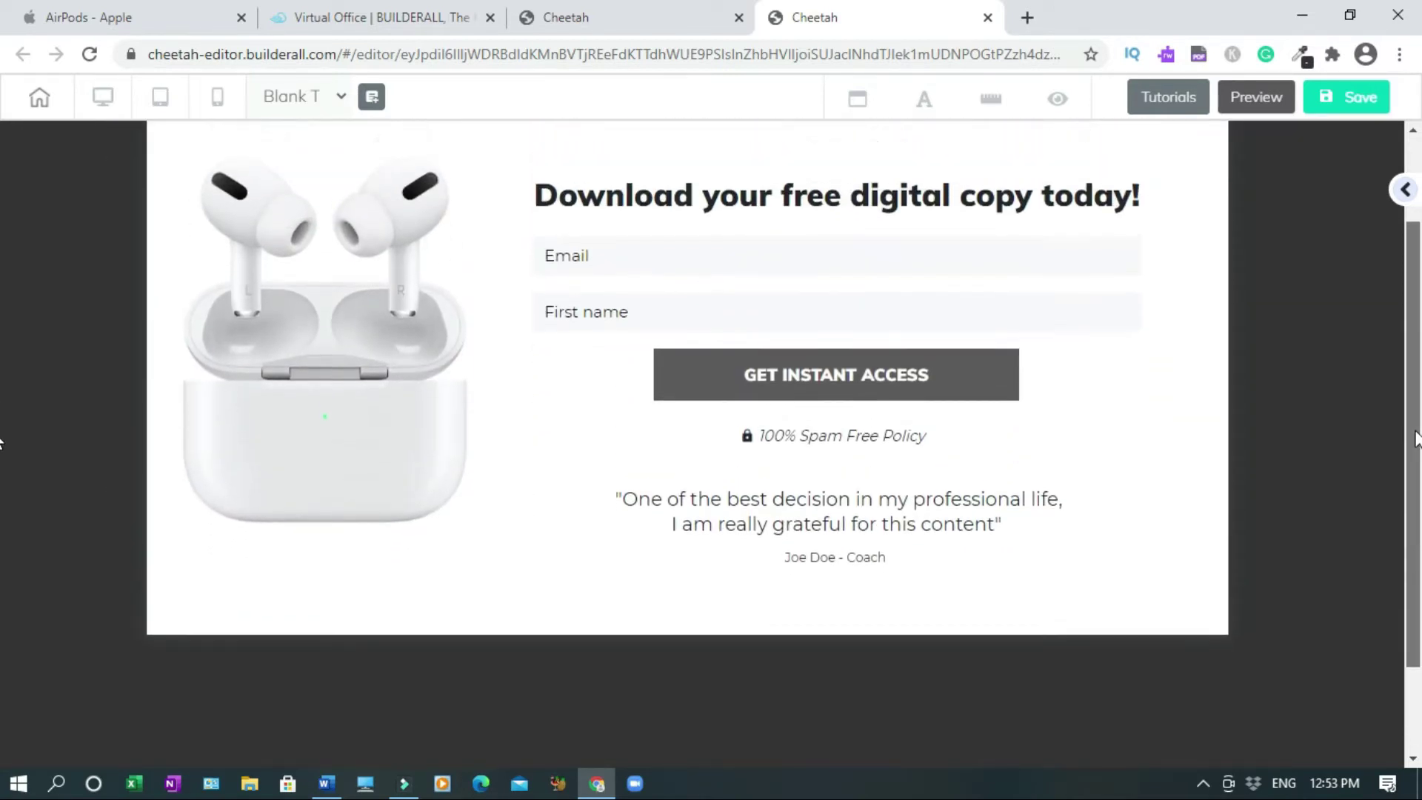
pyautogui.click(857, 315)
pyautogui.press('Delete')
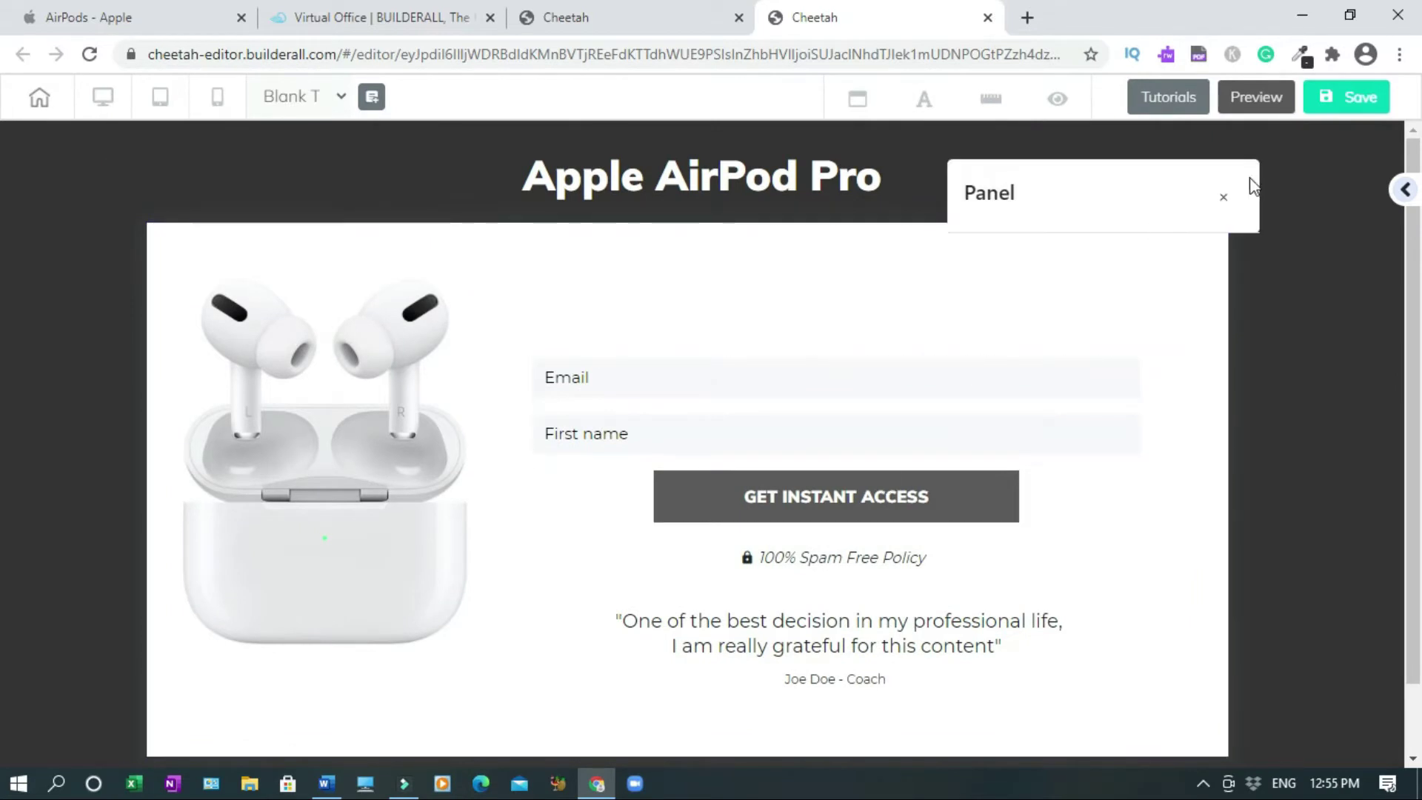
# - Duplicate the 'One of the best decision…' testimonial text and place it above the Email field
pyautogui.click(1223, 197)
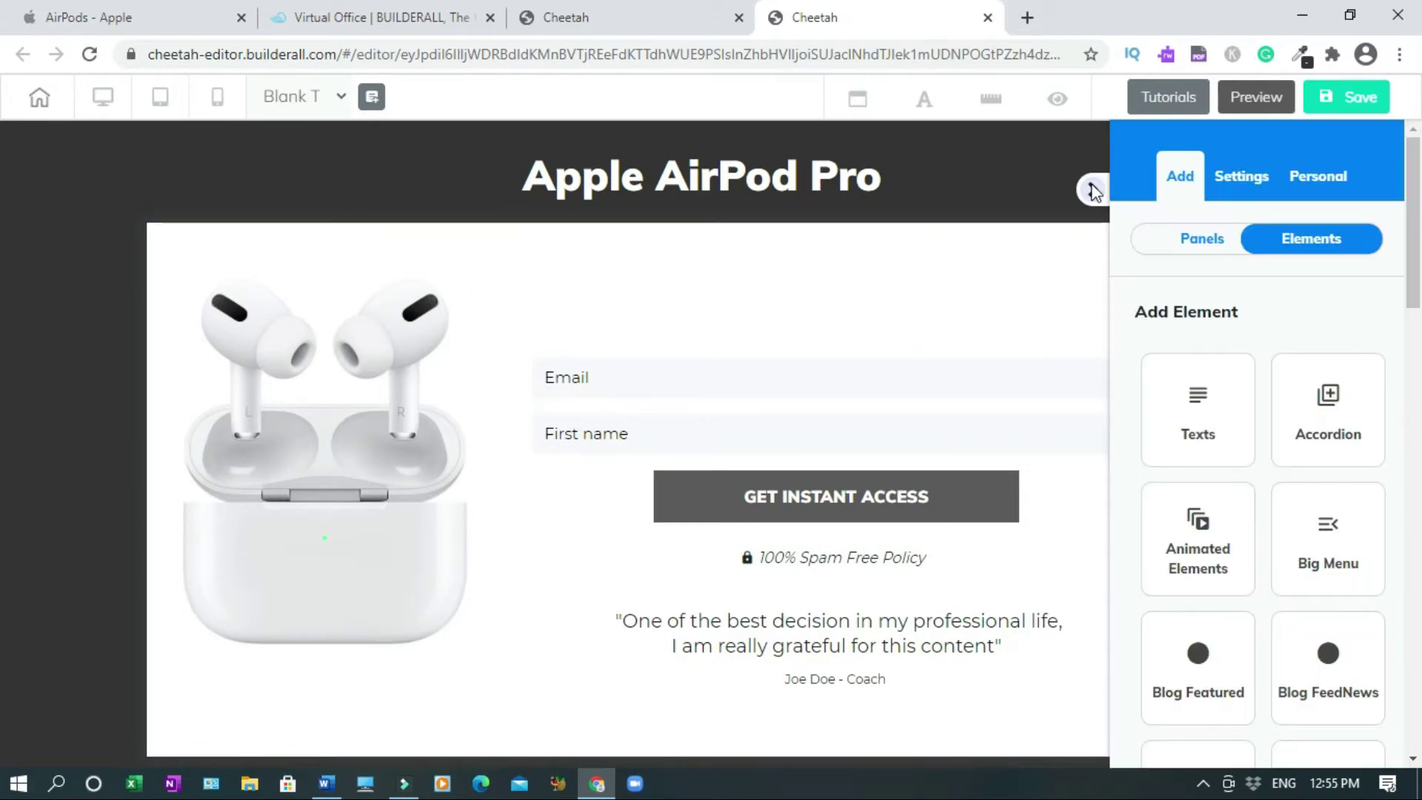
pyautogui.click(1092, 190)
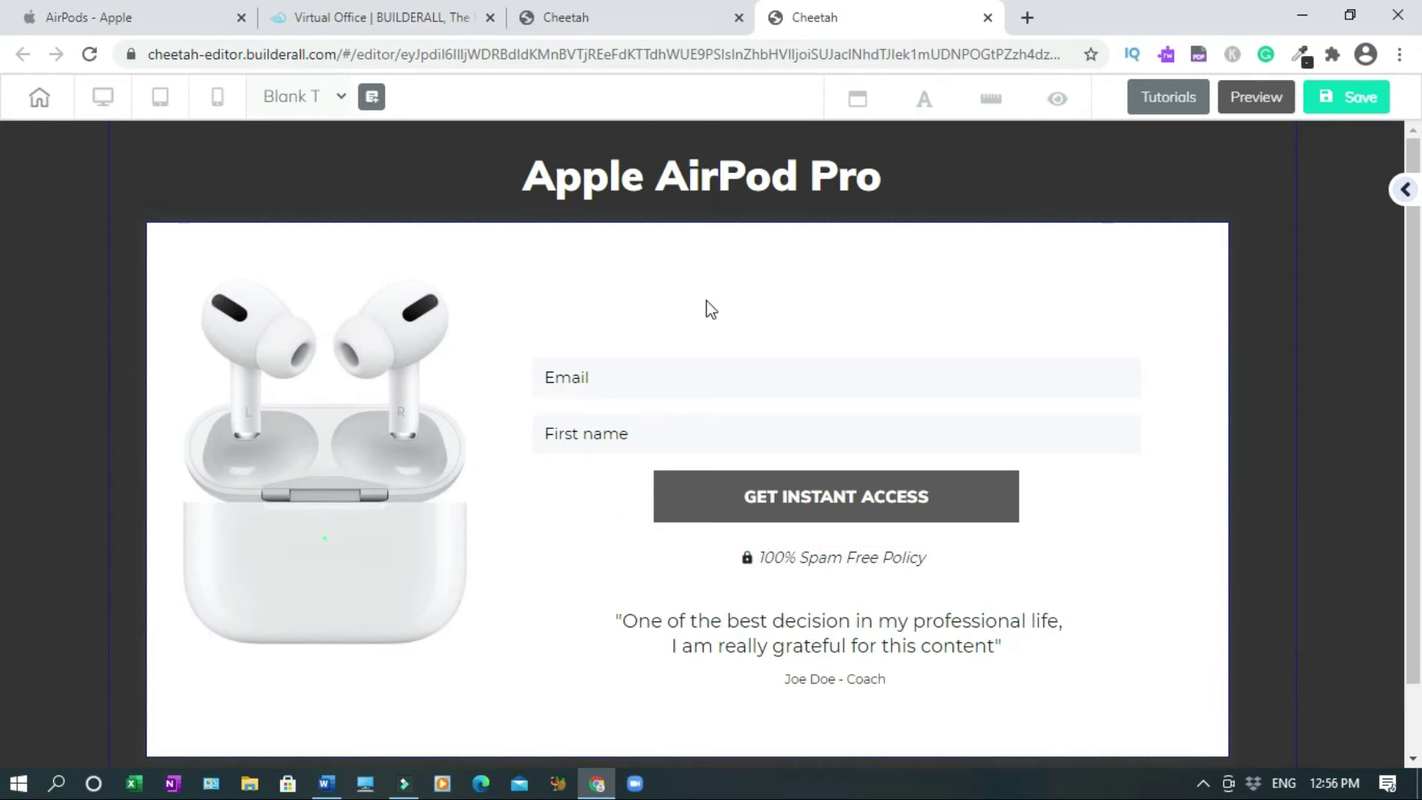
pyautogui.click(1147, 433)
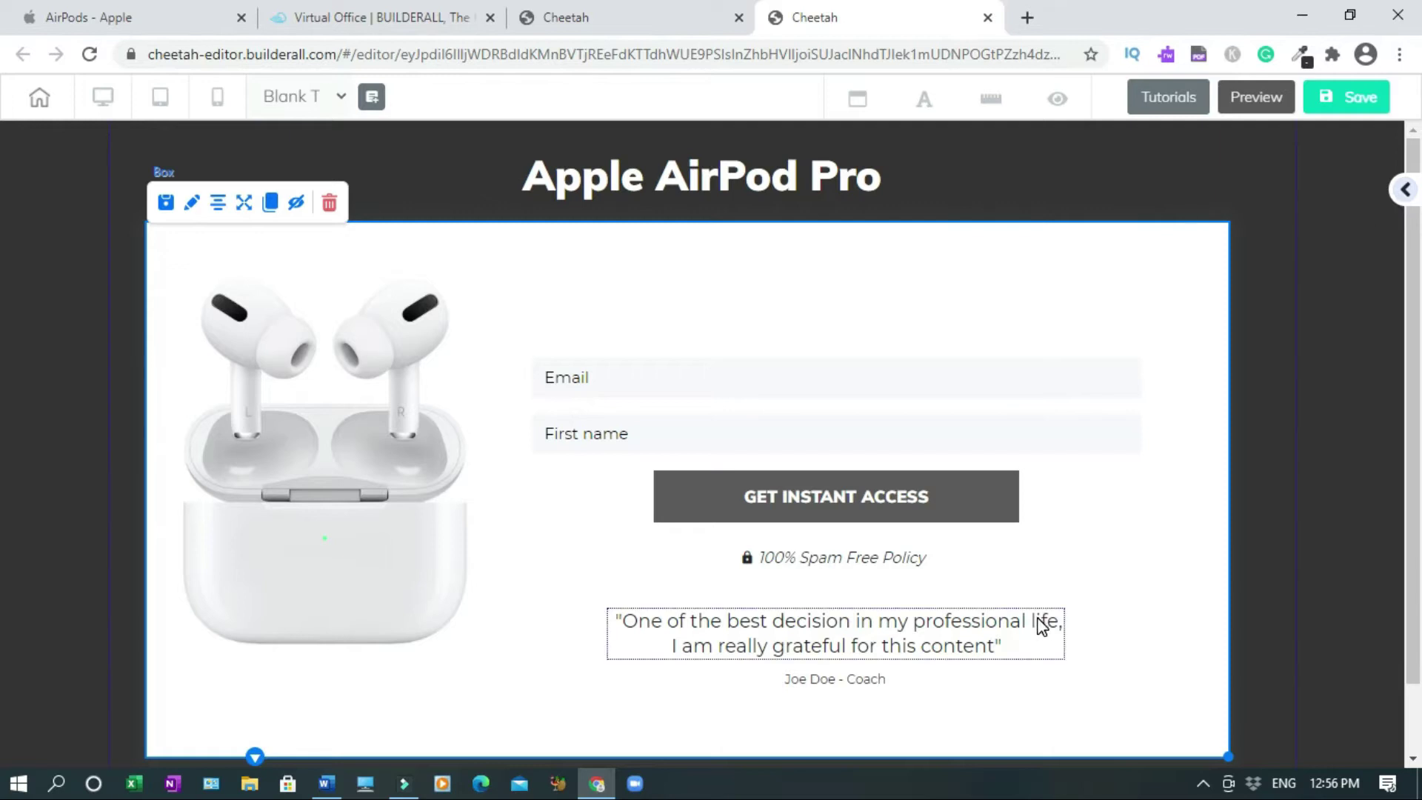
pyautogui.click(948, 647)
pyautogui.moveTo(705, 587)
pyautogui.mouseDown()
pyautogui.moveTo(943, 340)
pyautogui.moveTo(939, 289)
pyautogui.mouseUp()
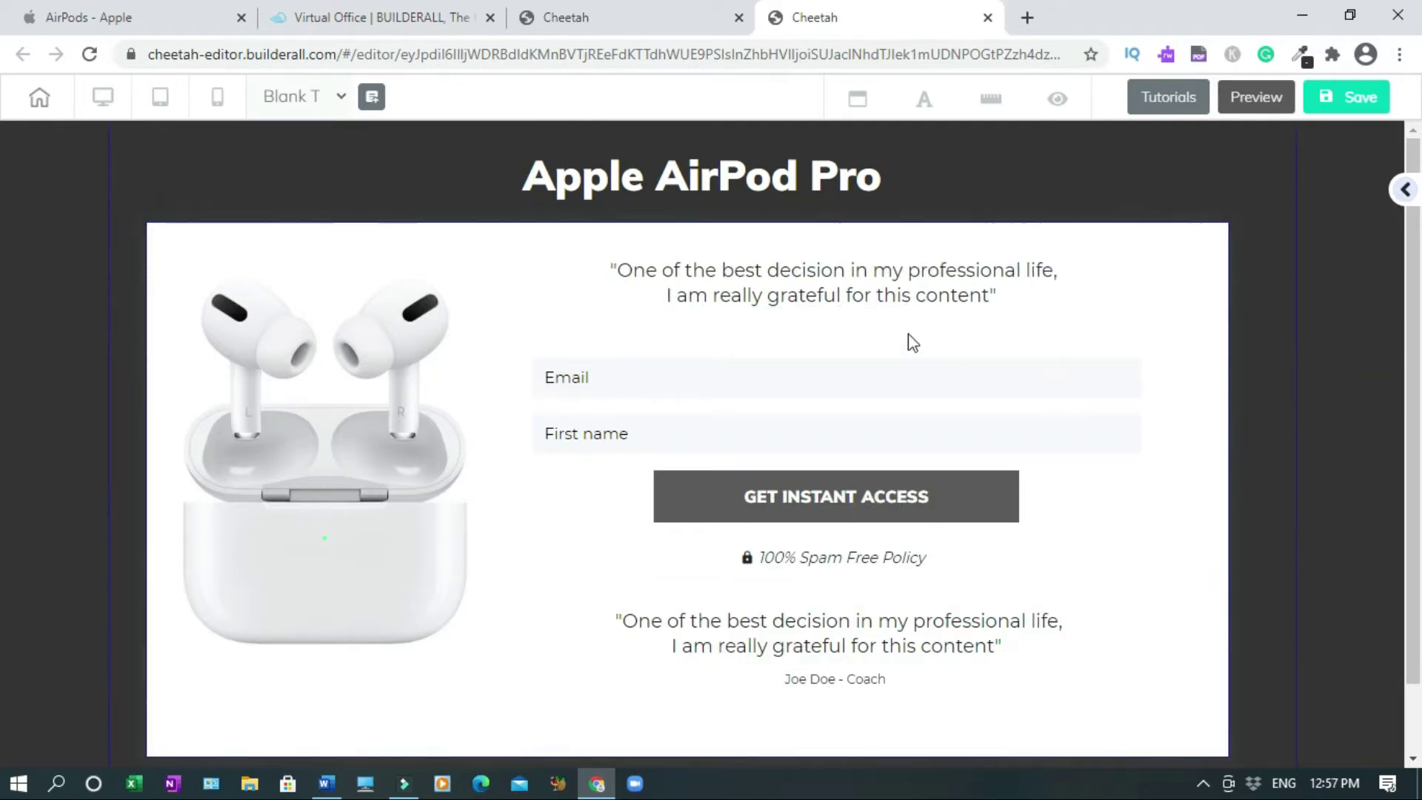
# - Drag a Title H2 heading from the Text elements onto the page box
pyautogui.click(1404, 192)
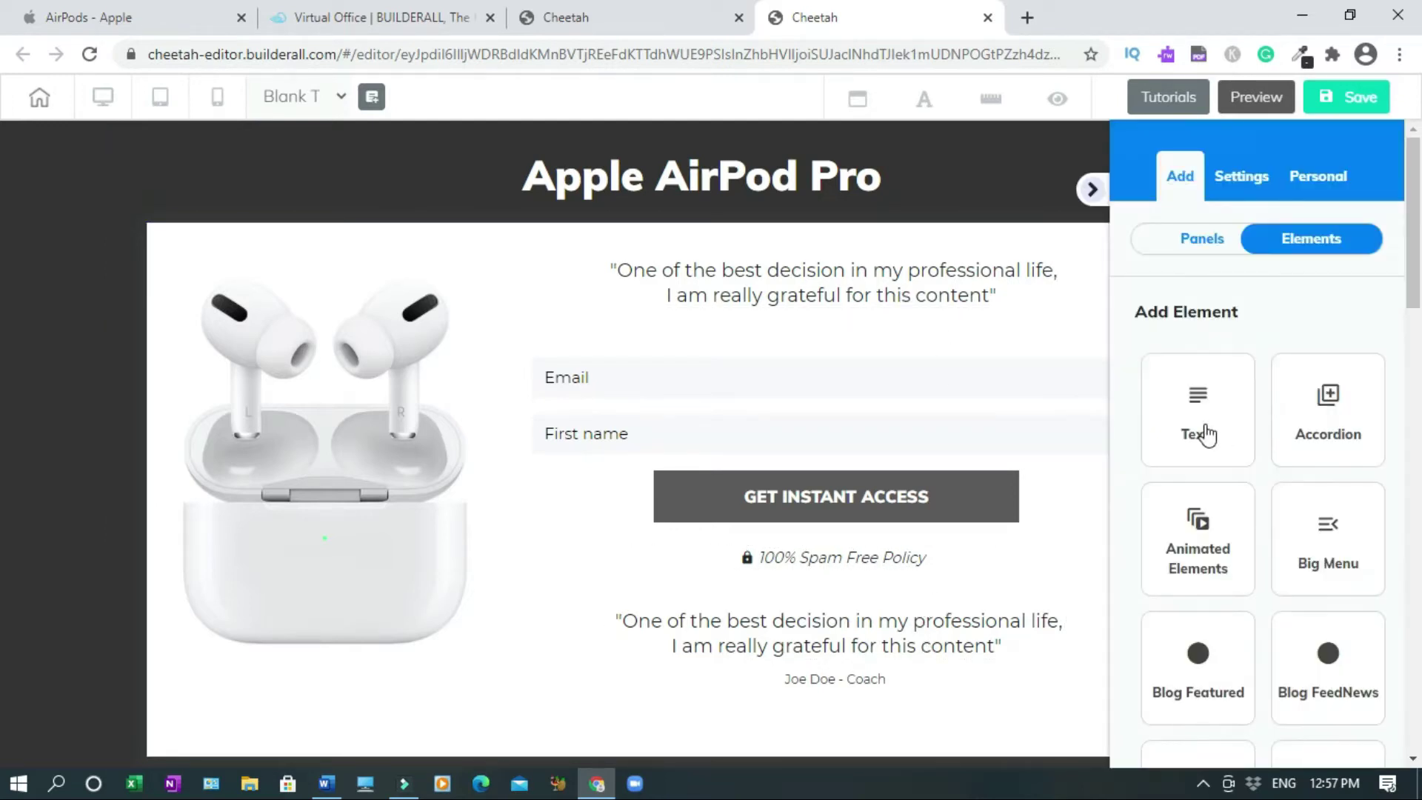
pyautogui.click(1204, 428)
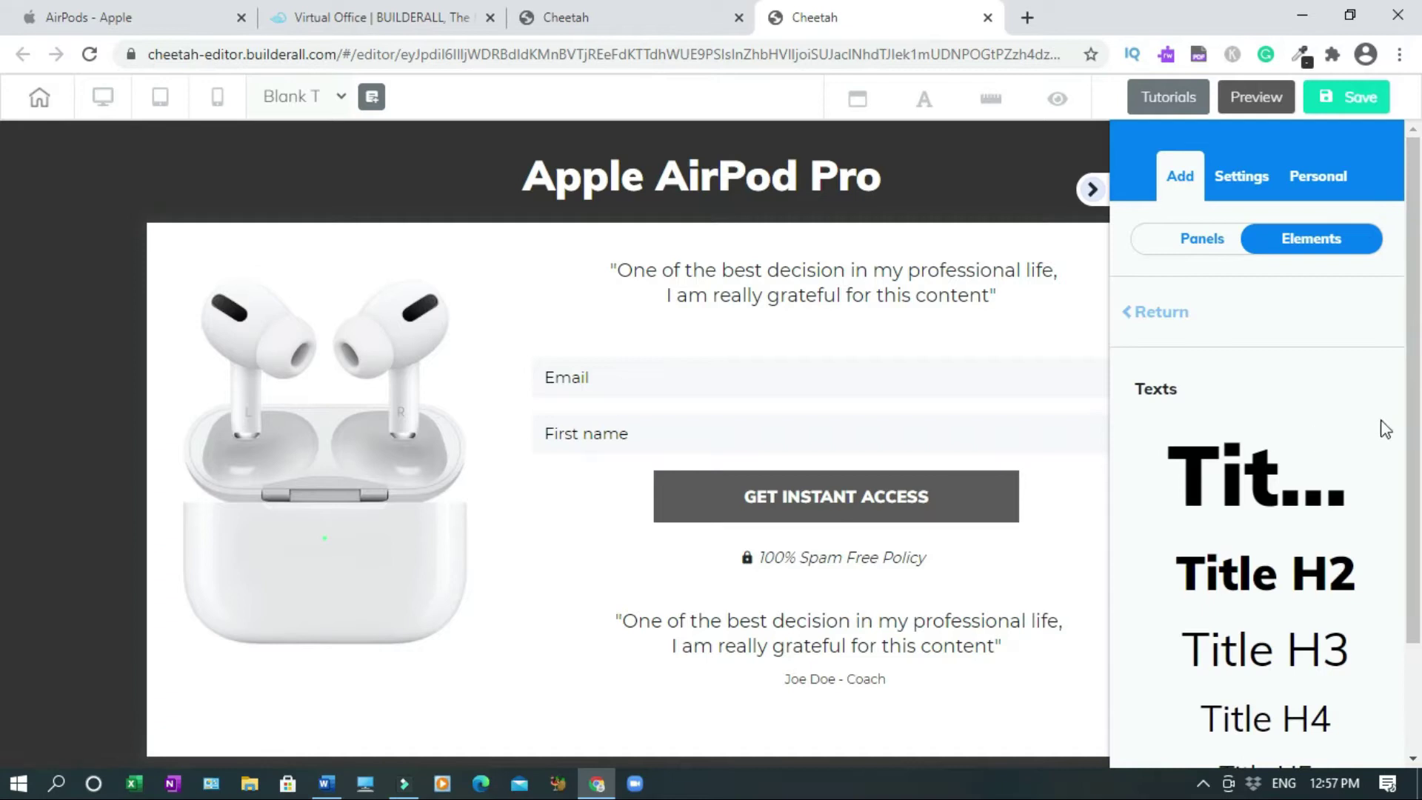
pyautogui.moveTo(1413, 418); pyautogui.dragTo(1415, 499)
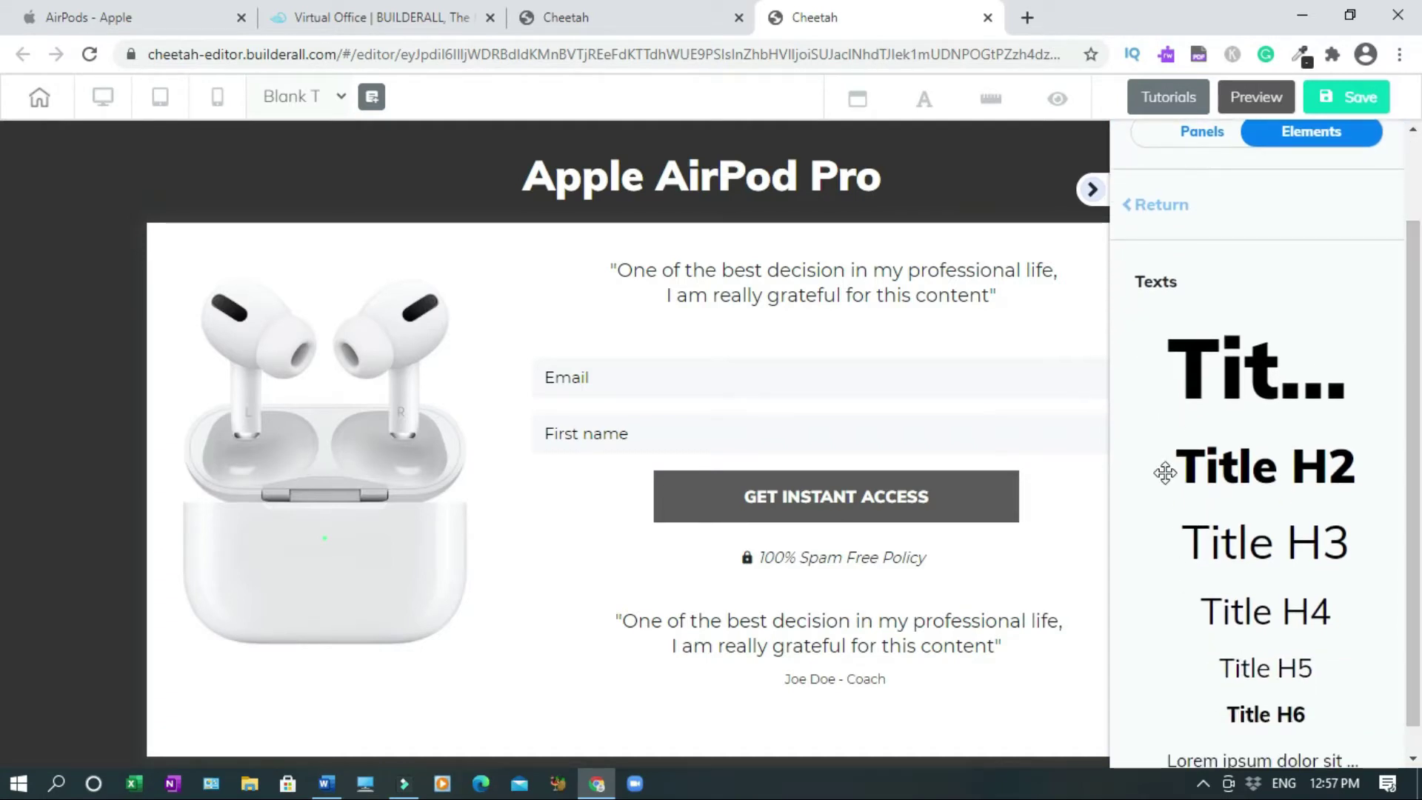
pyautogui.moveTo(1285, 480); pyautogui.dragTo(722, 321)
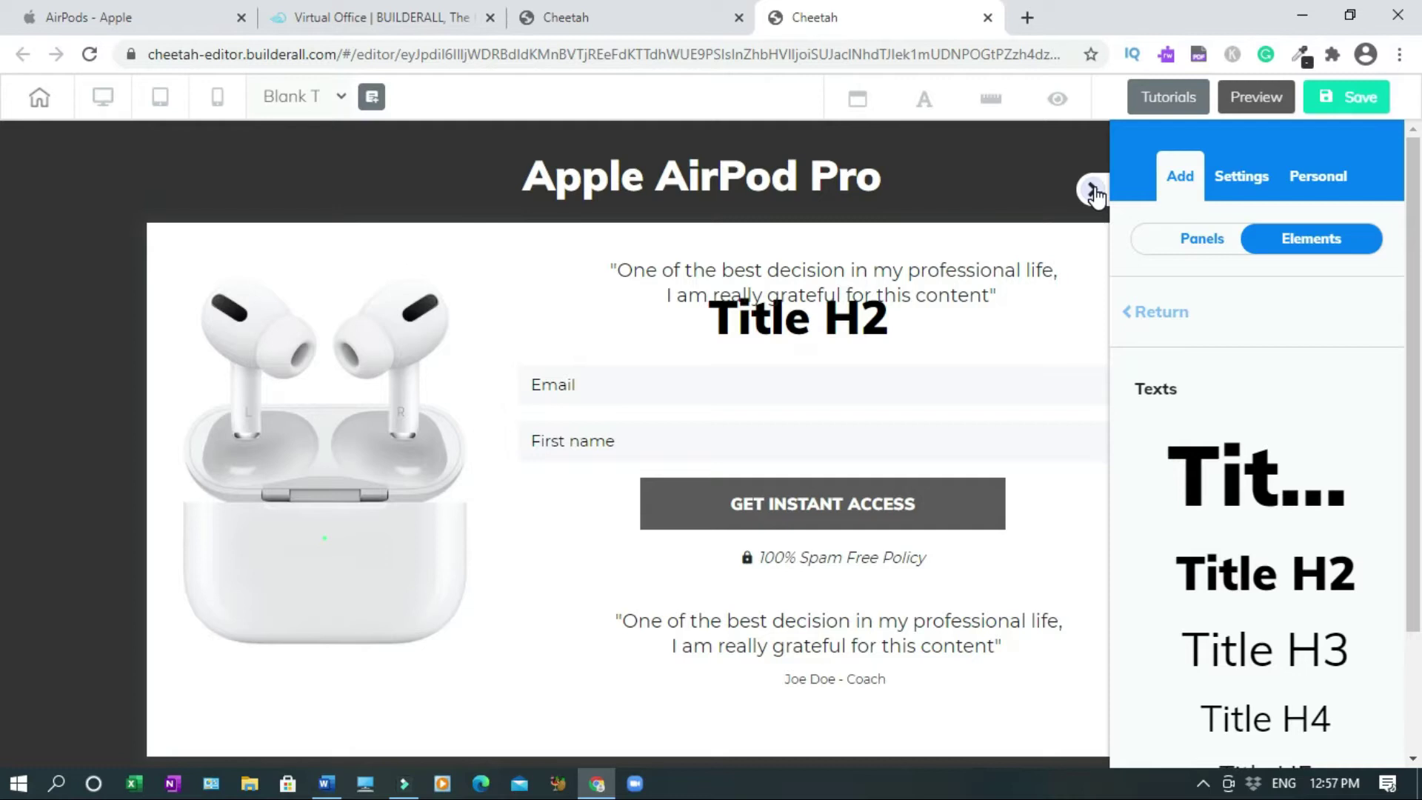
pyautogui.click(1093, 191)
# - Delete the top testimonial quote and move the Title H2 heading up into its place
pyautogui.click(971, 287)
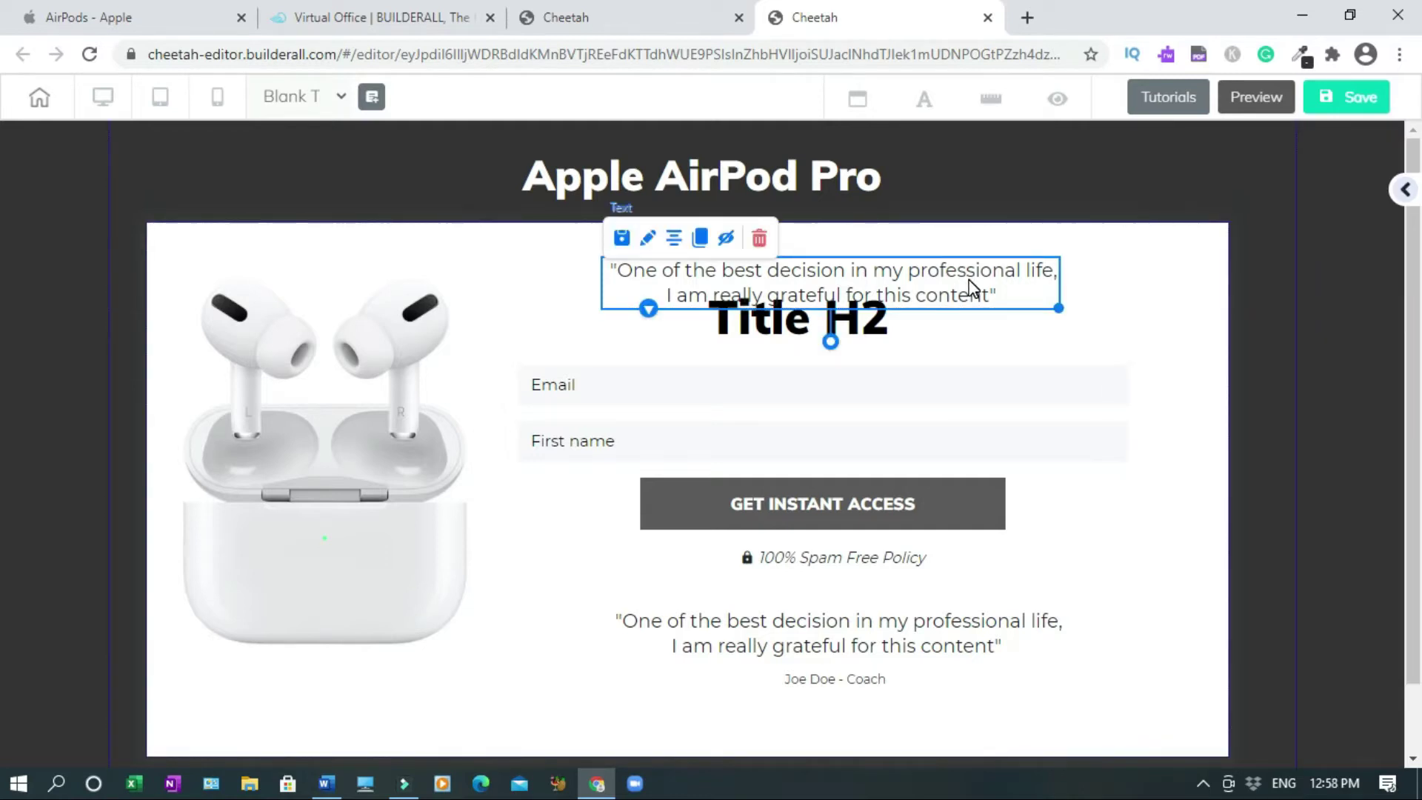
pyautogui.click(760, 238)
pyautogui.click(906, 482)
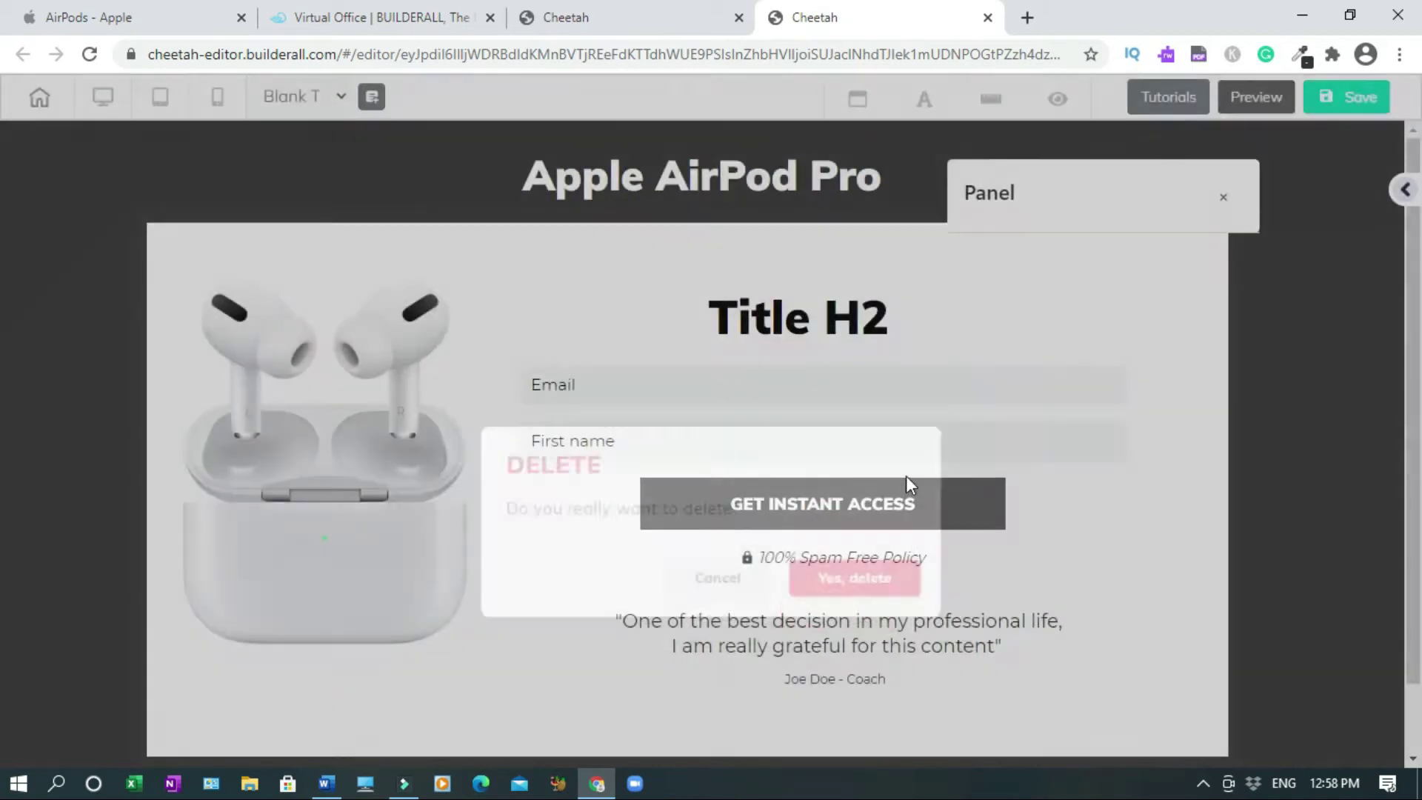
pyautogui.moveTo(837, 326); pyautogui.dragTo(870, 293)
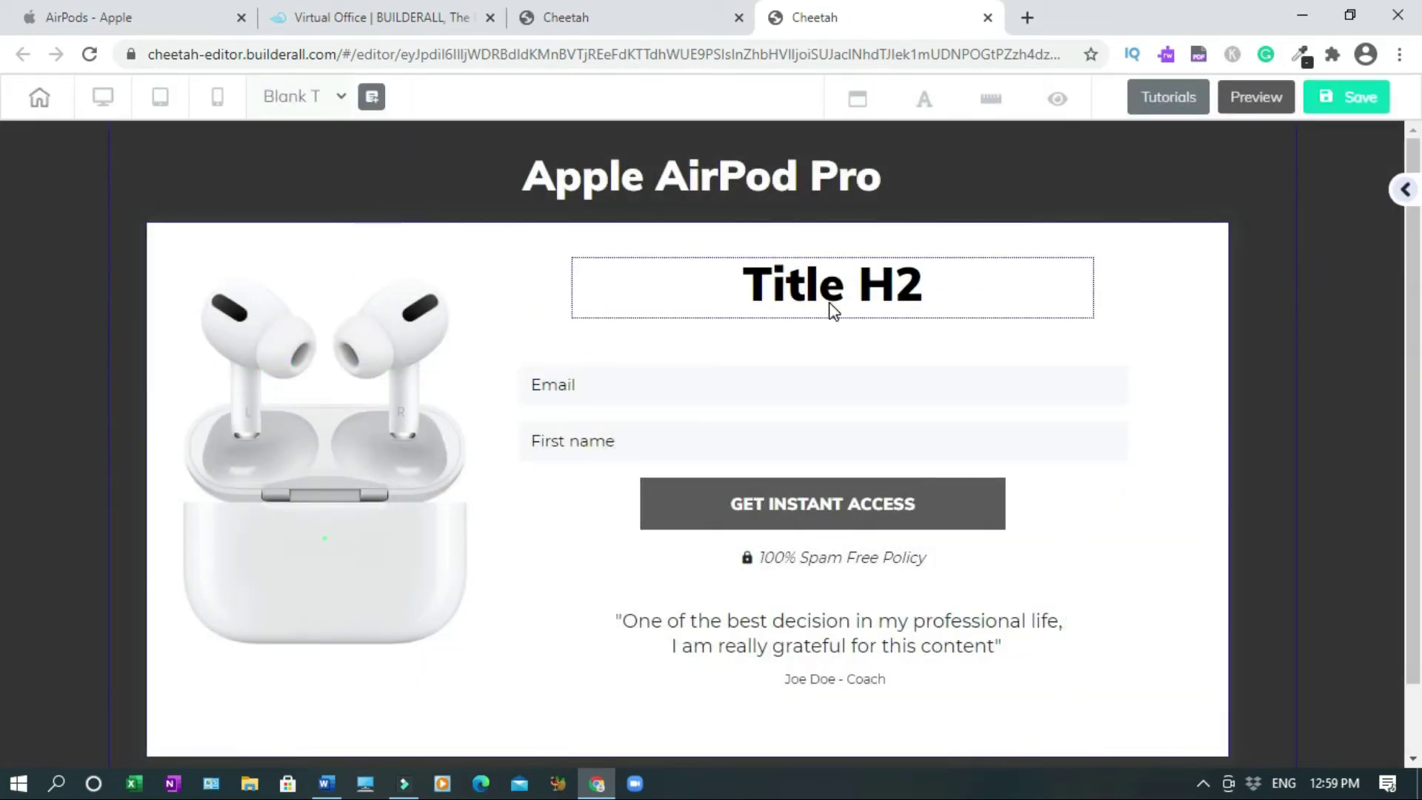
# - Copy the 'AirPods deliver an unparalleled listening experience…' paragraph from apple.com, then return to Cheetah
pyautogui.click(160, 18)
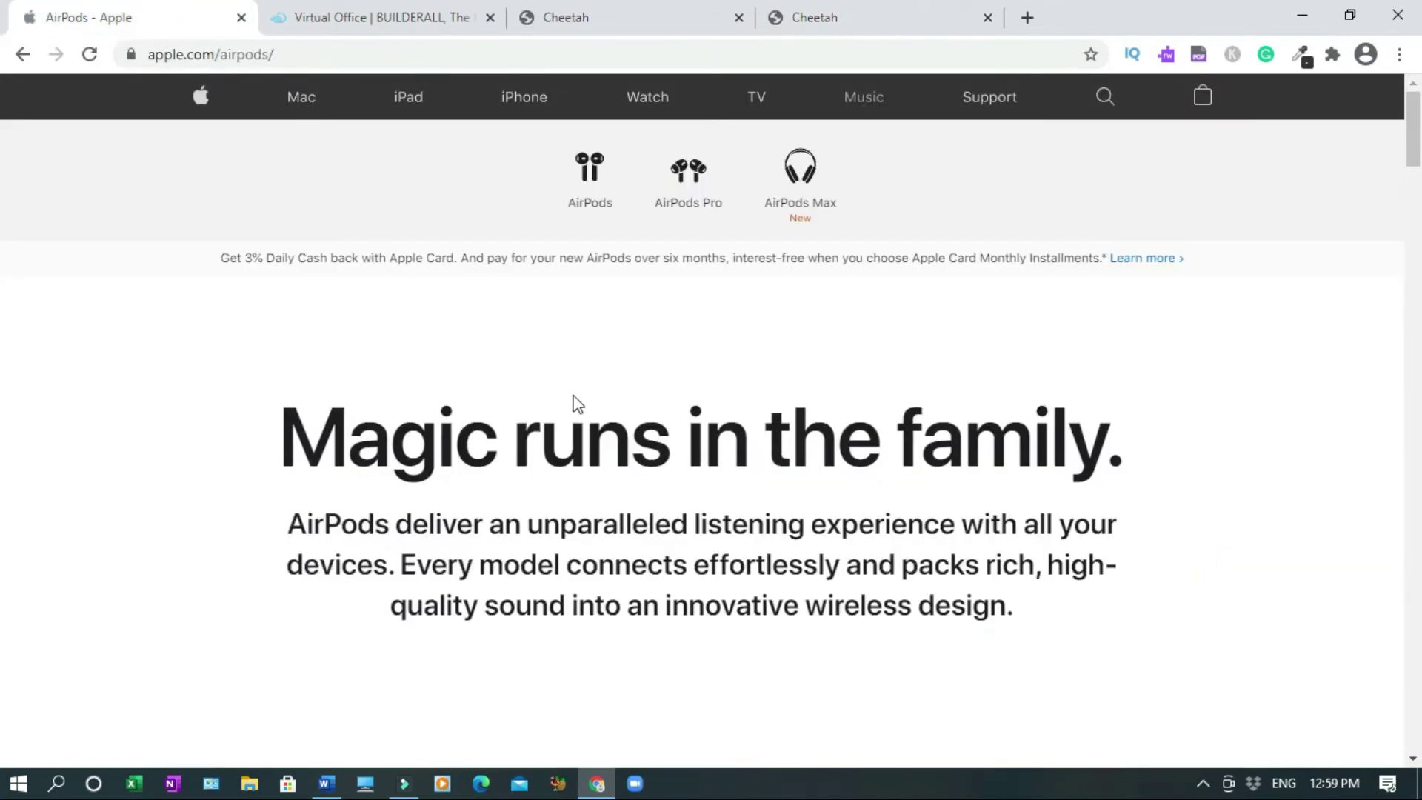
pyautogui.moveTo(310, 523); pyautogui.dragTo(1098, 607)
pyautogui.rightClick(881, 563)
pyautogui.click(919, 575)
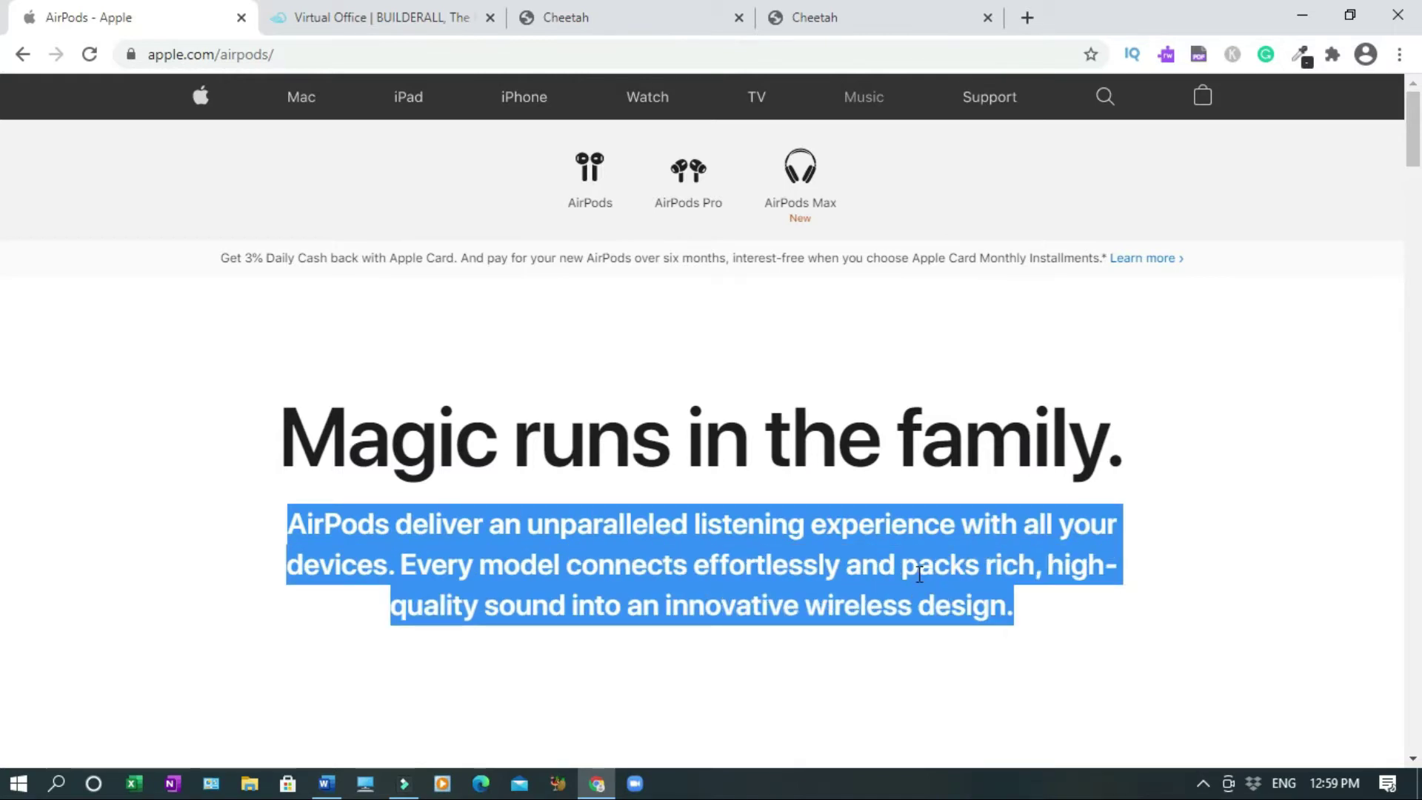
pyautogui.click(889, 16)
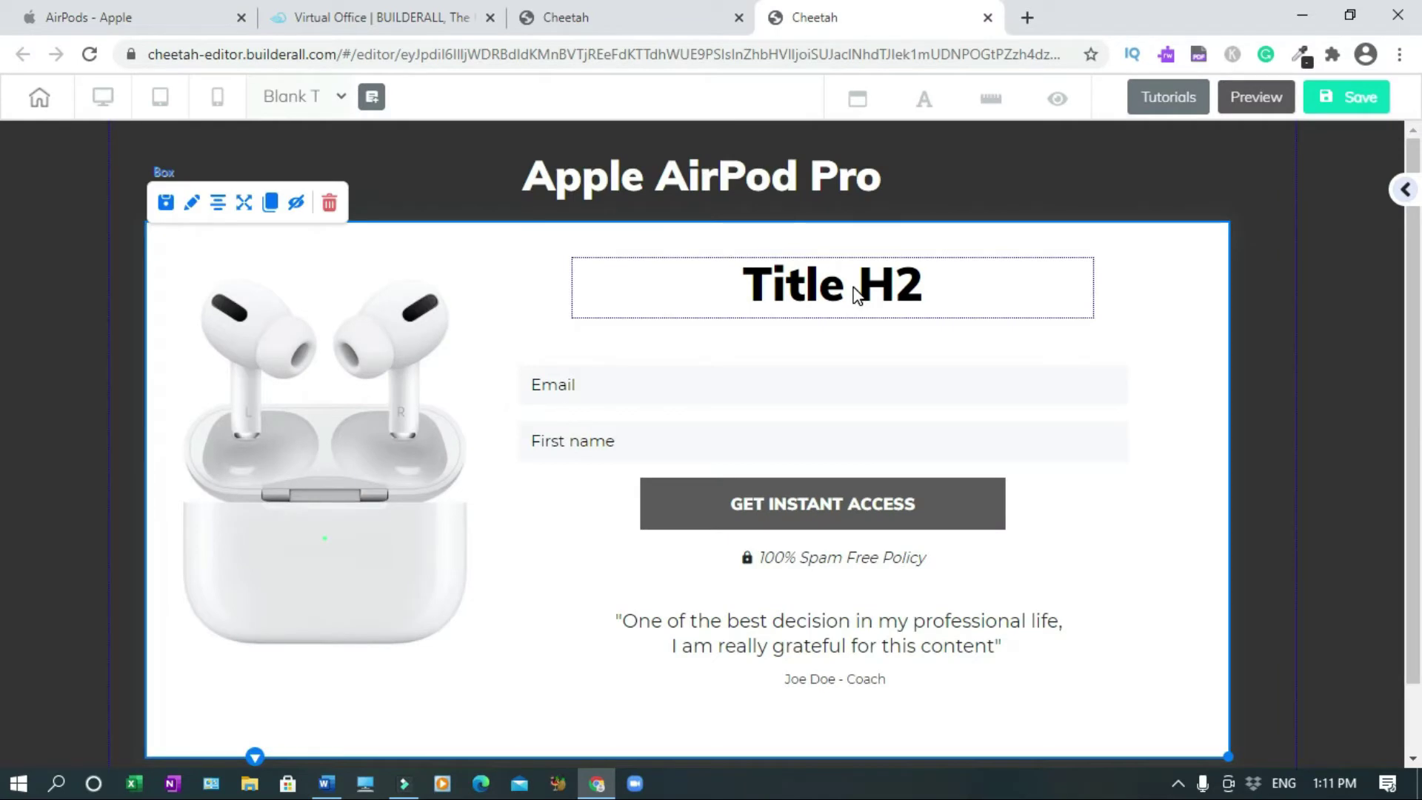
# - Paste the copied AirPods paragraph over the Title H2 text
pyautogui.doubleClick(857, 292)
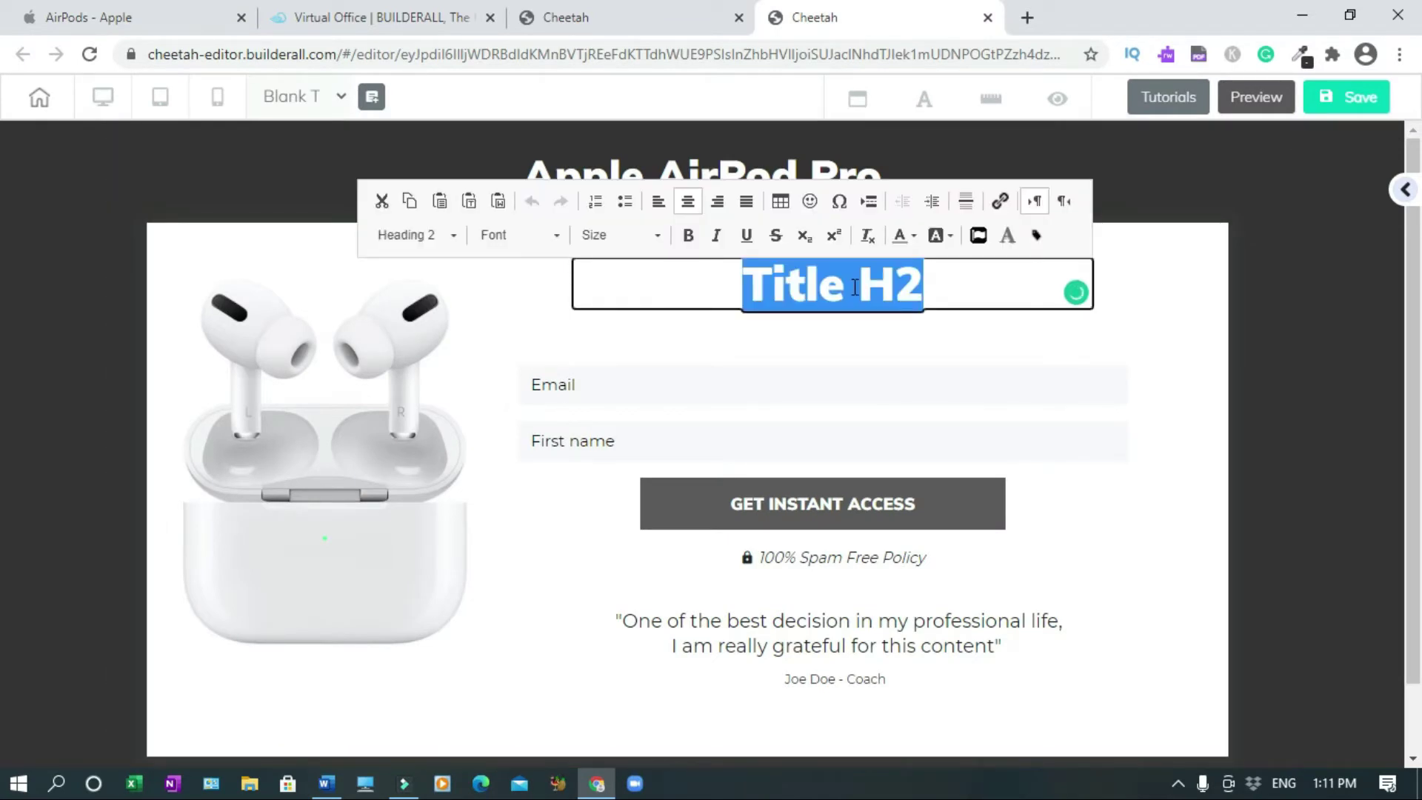
pyautogui.hotkey('ctrl', 'v')
pyautogui.moveTo(619, 283); pyautogui.dragTo(993, 730)
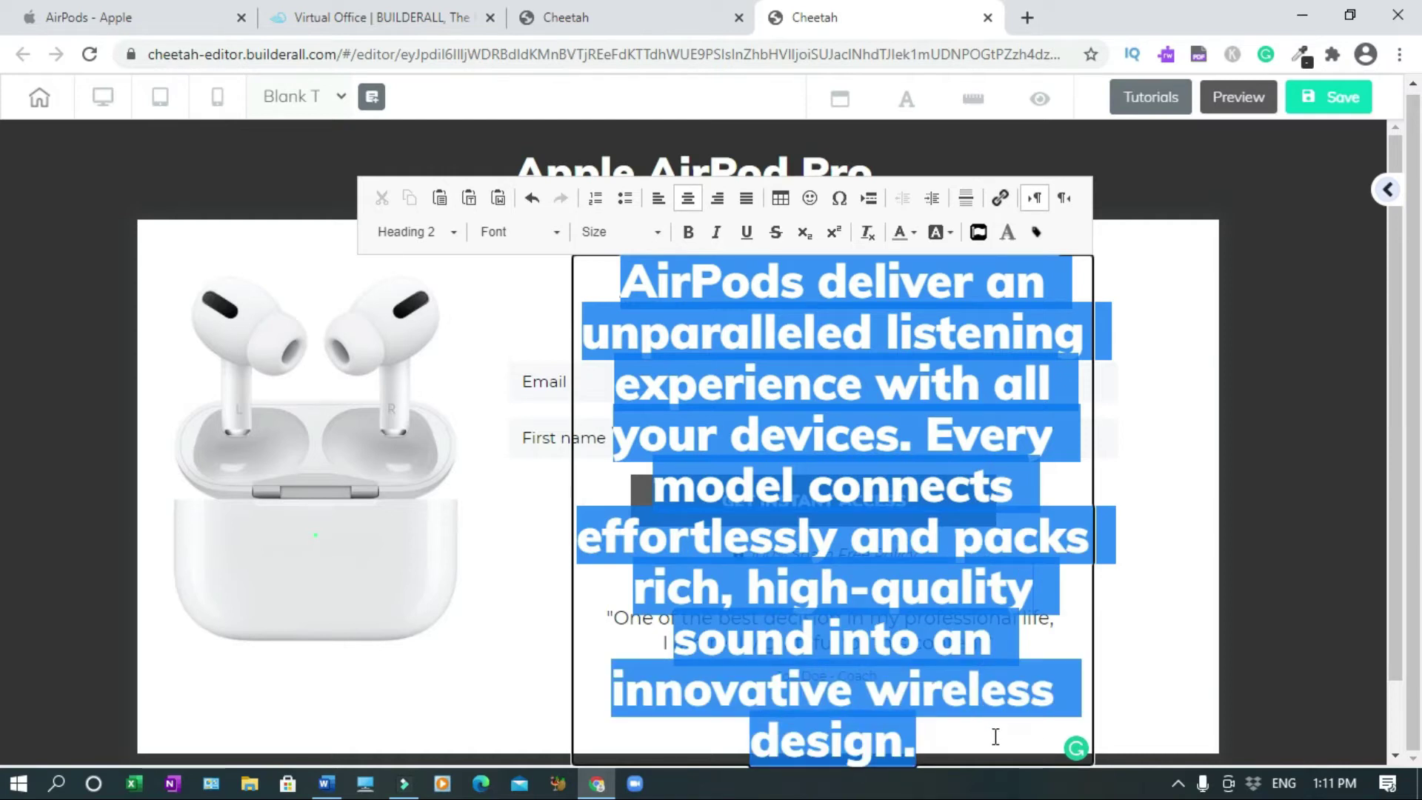
# - Give the paragraph a smaller font size and position it just above the signup form
pyautogui.click(658, 231)
pyautogui.scroll(-5, 707, 360)
pyautogui.scroll(-2, 707, 361)
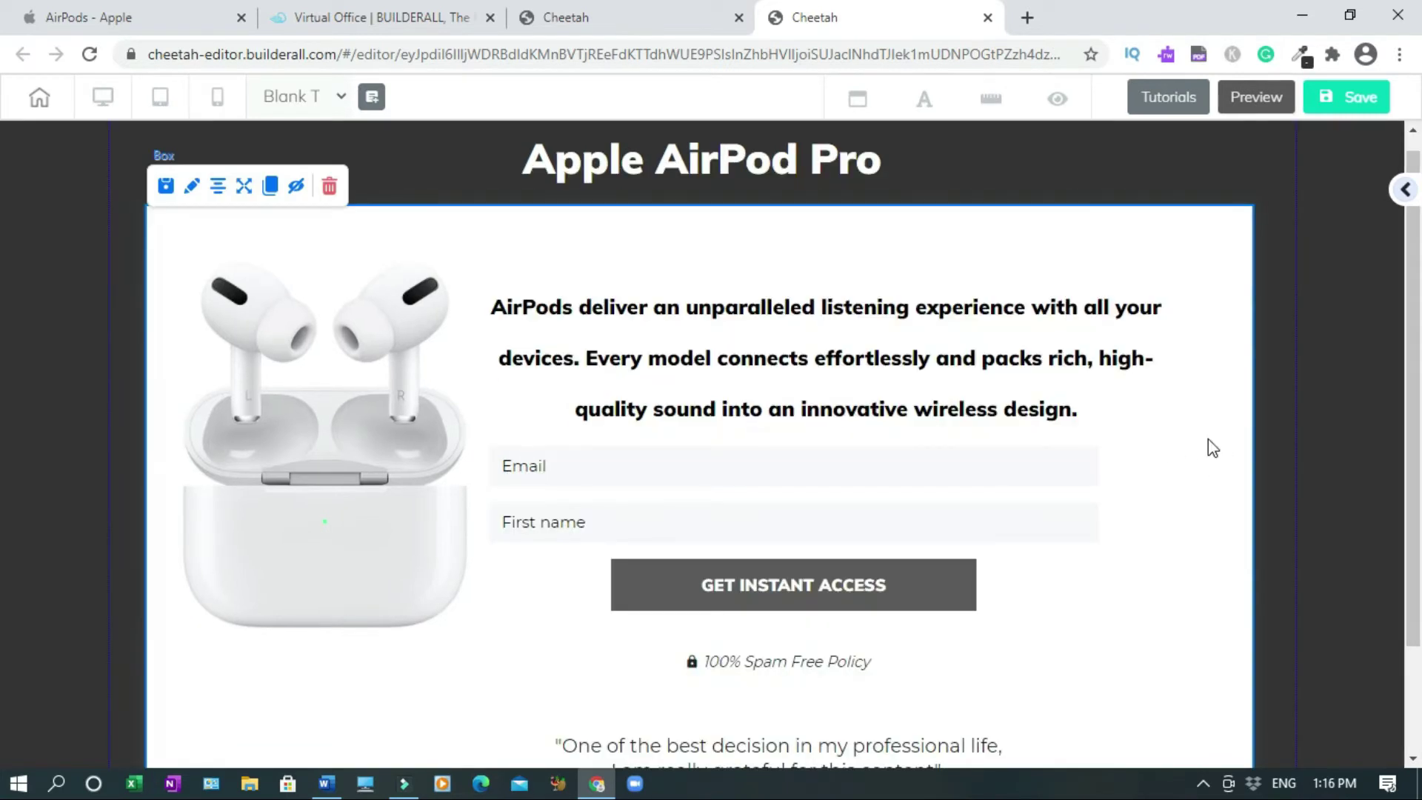
pyautogui.click(1006, 375)
pyautogui.click(1215, 428)
pyautogui.moveTo(981, 374); pyautogui.dragTo(978, 372)
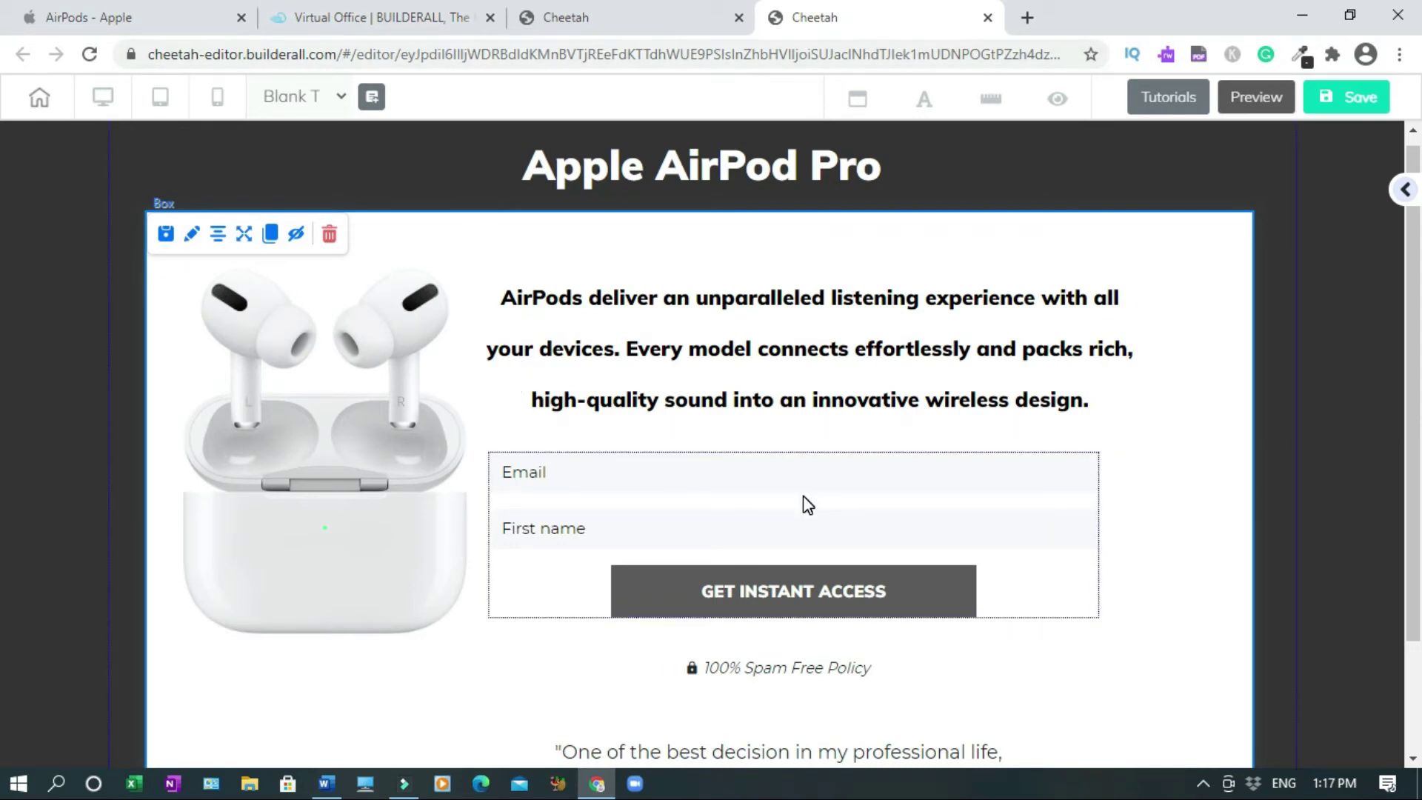
# - Save the AirPod Pro page, choosing That's it instead of publishing
pyautogui.click(742, 479)
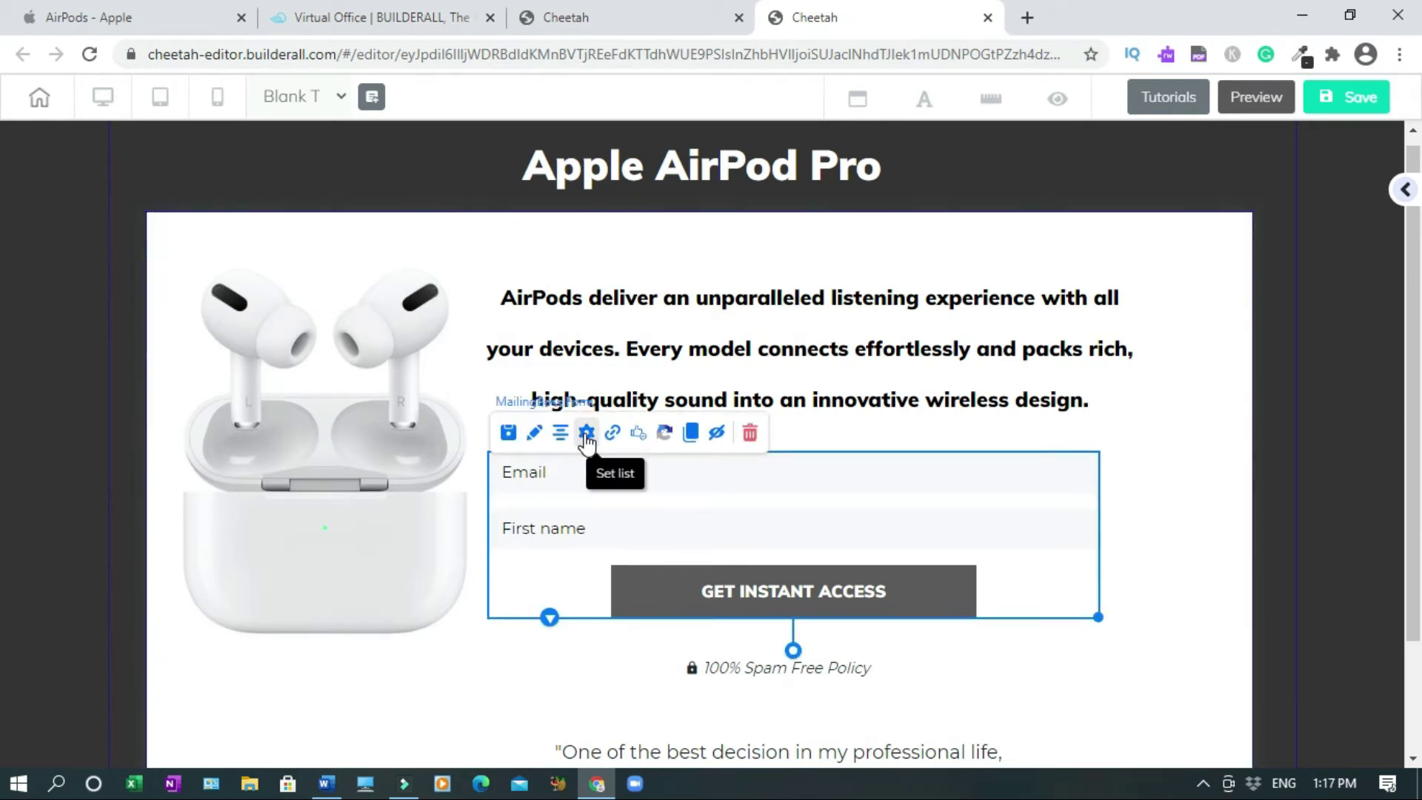
pyautogui.click(1190, 467)
pyautogui.click(352, 22)
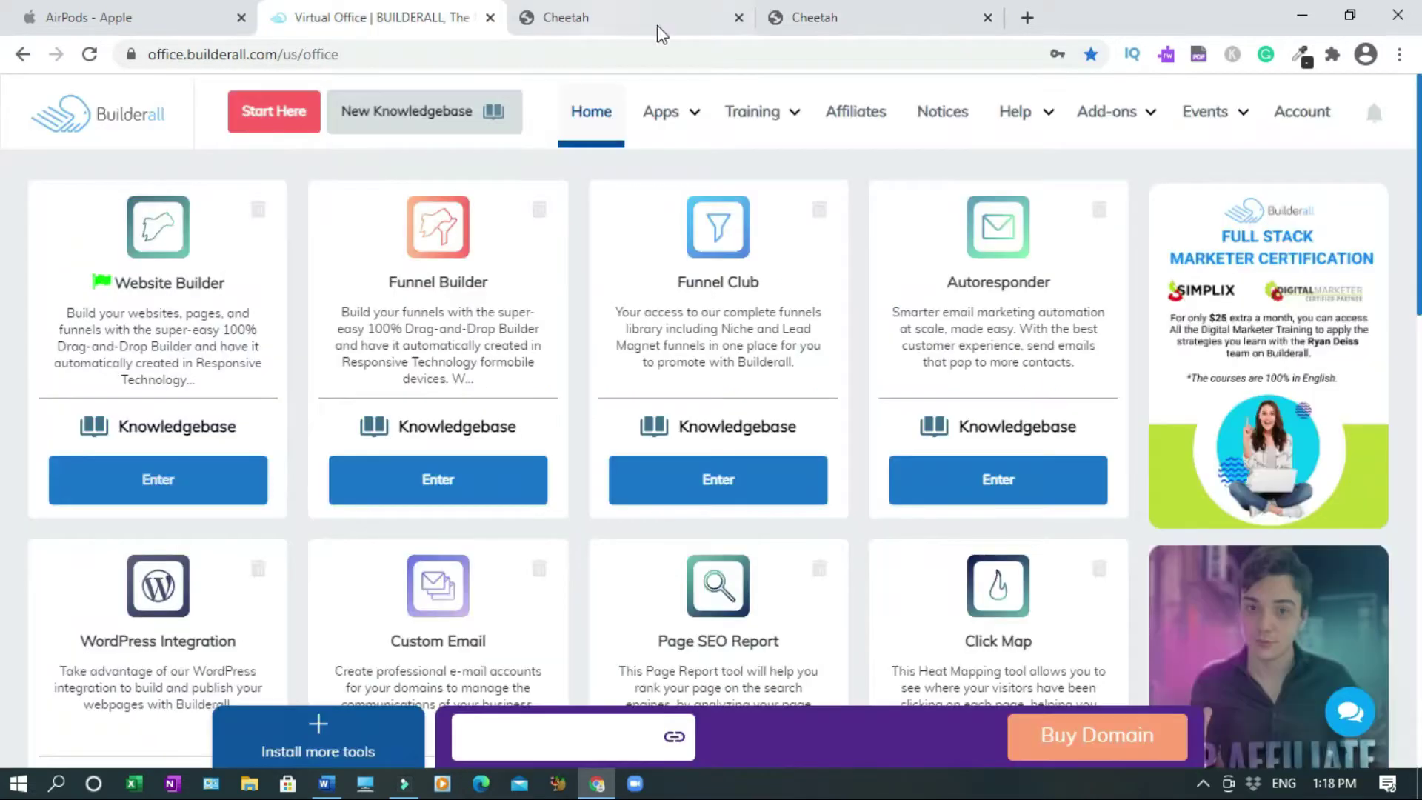
pyautogui.click(840, 17)
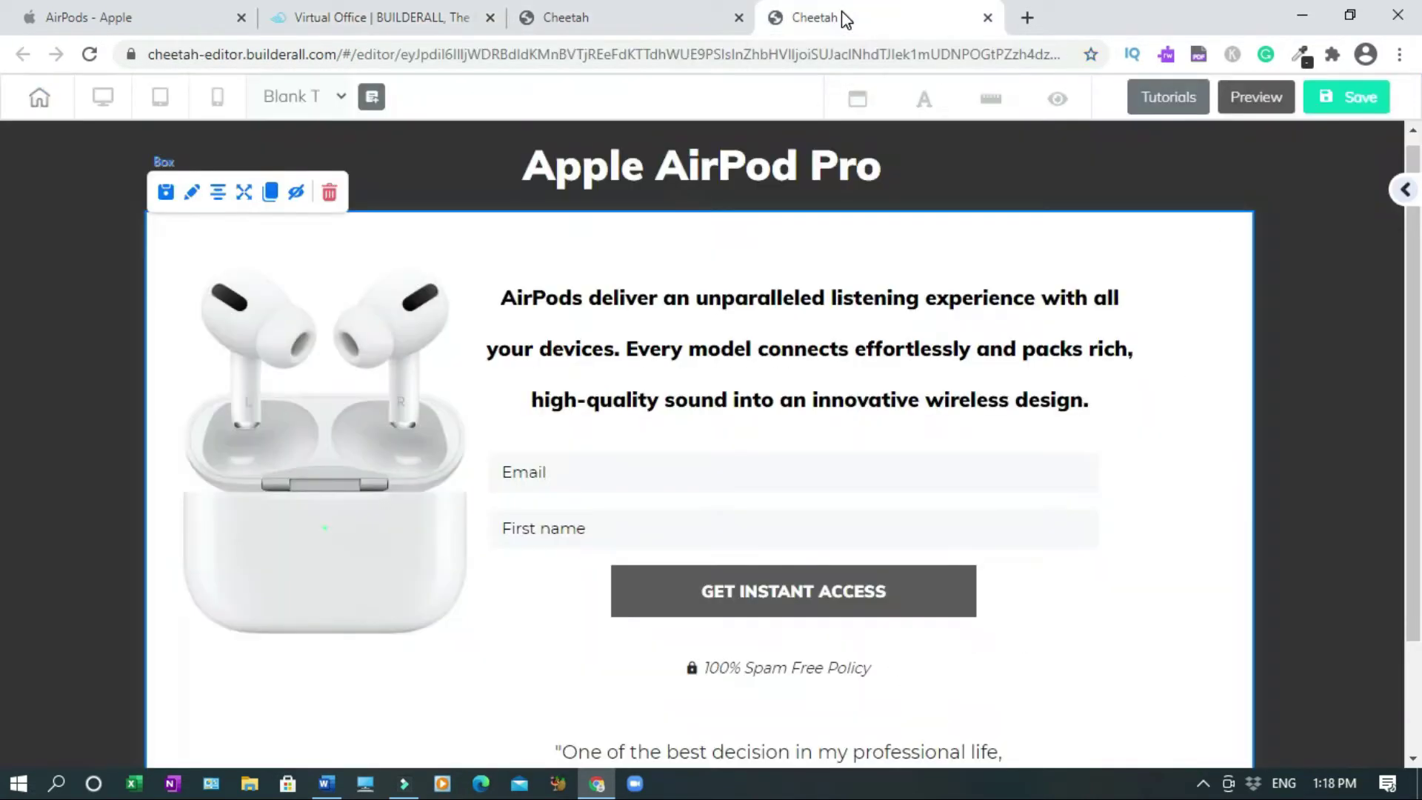
pyautogui.click(1346, 109)
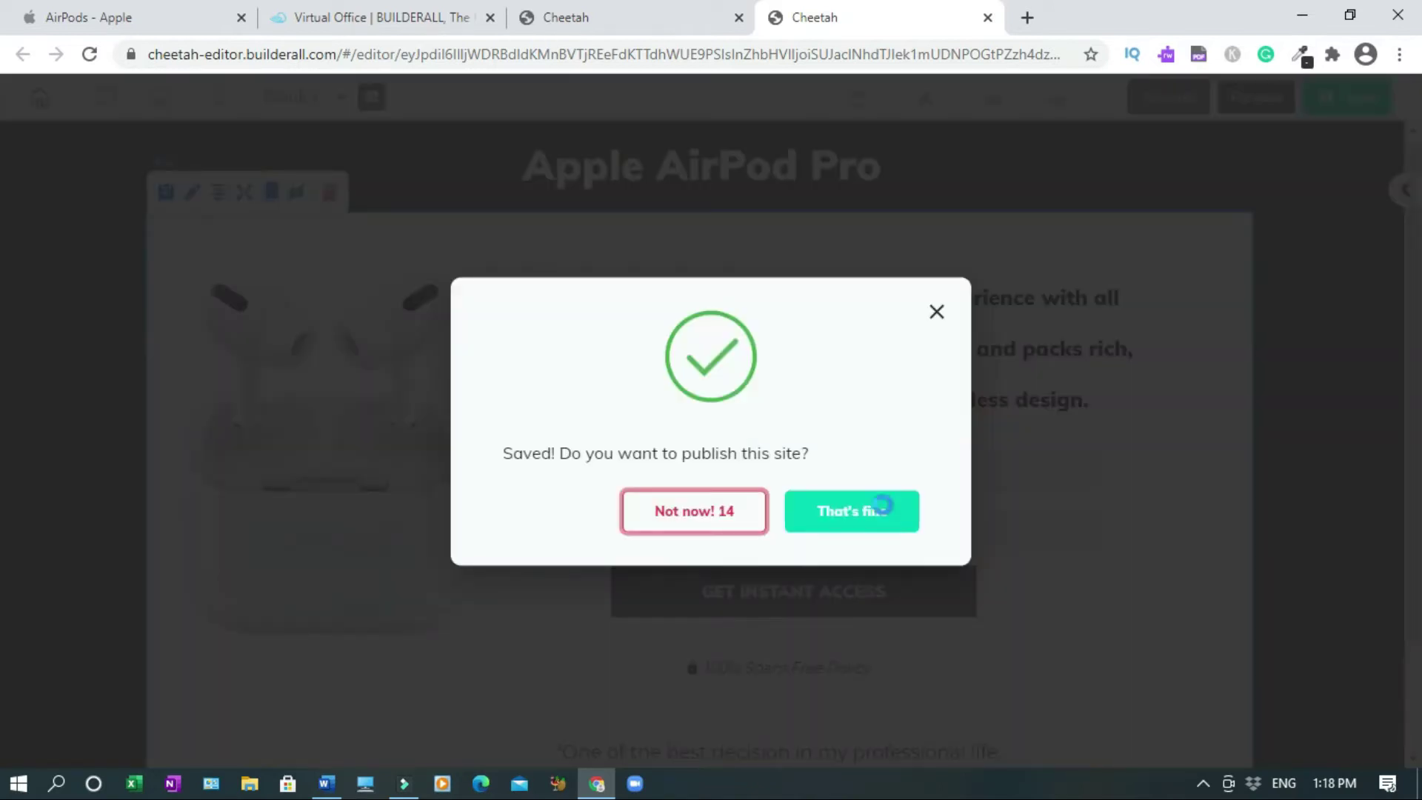
pyautogui.click(881, 510)
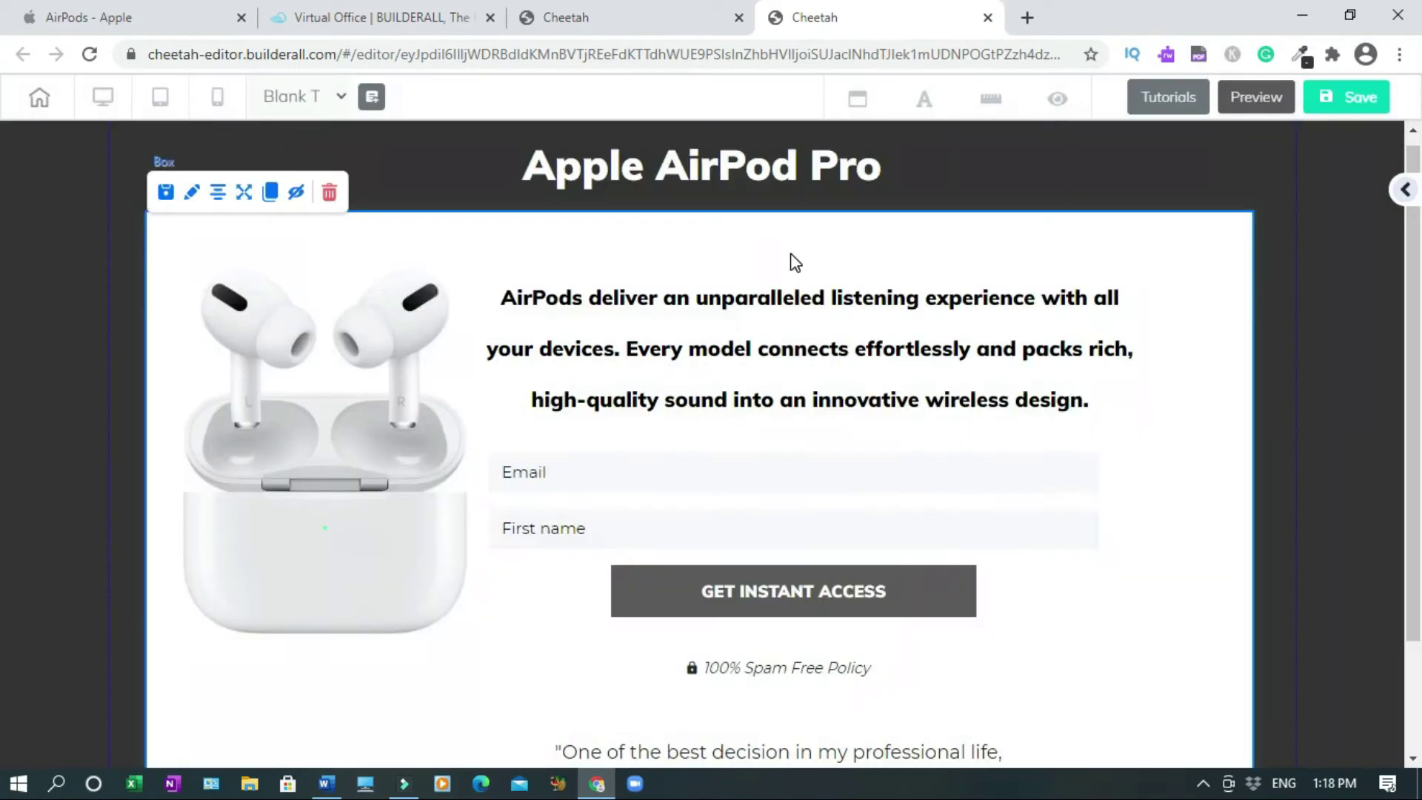
# - Open MailingBoss from the Autoresponder card in a new browser tab and switch to it
pyautogui.click(346, 16)
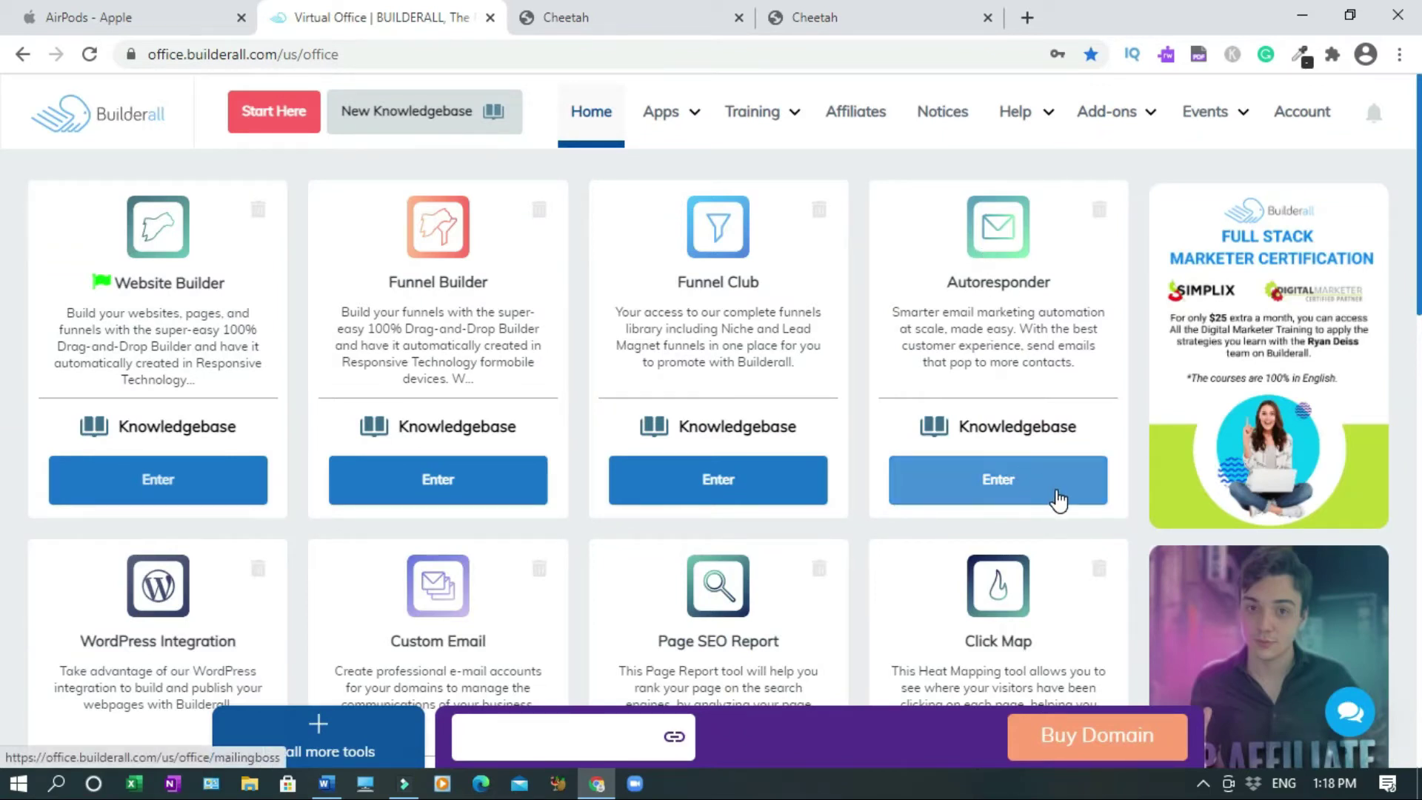
pyautogui.rightClick(1056, 490)
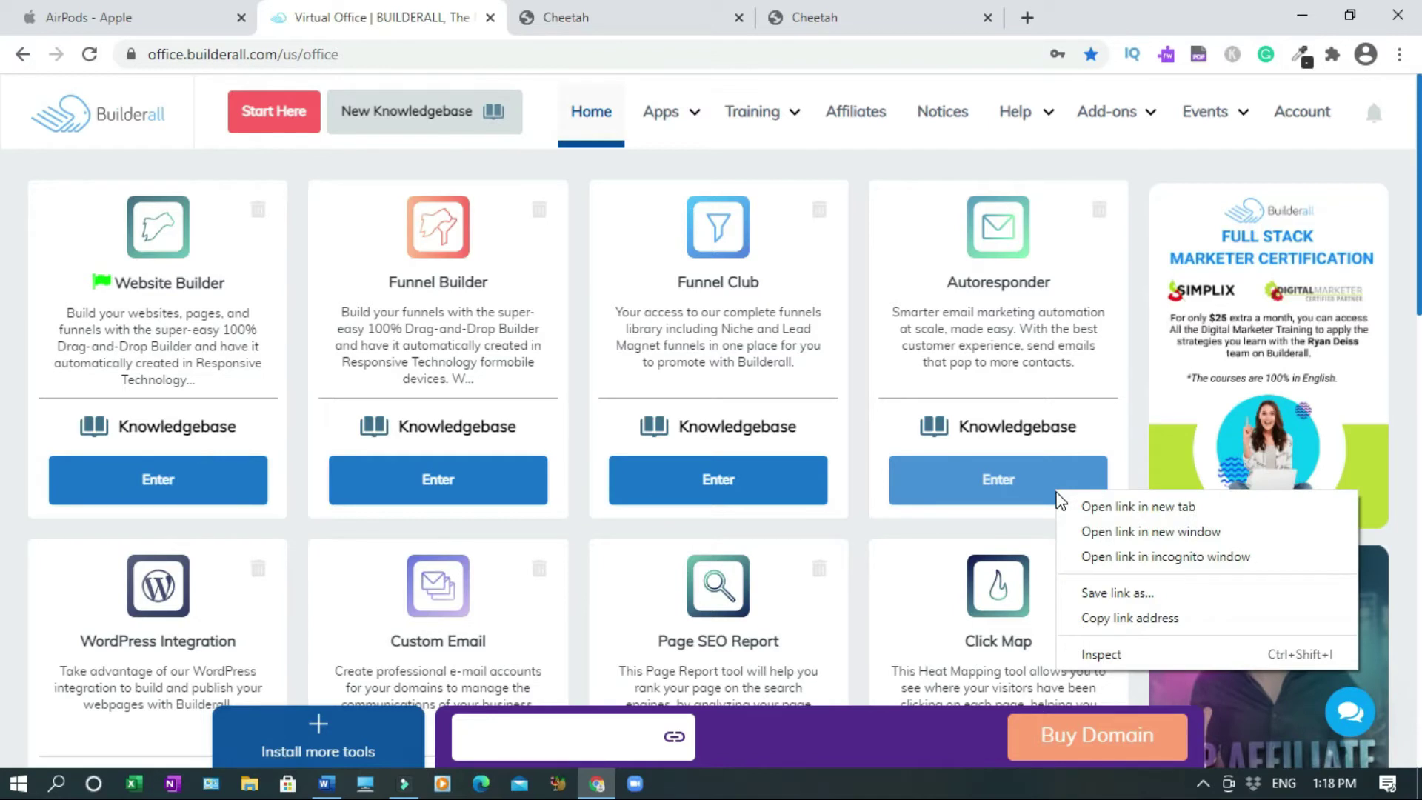
pyautogui.click(1099, 506)
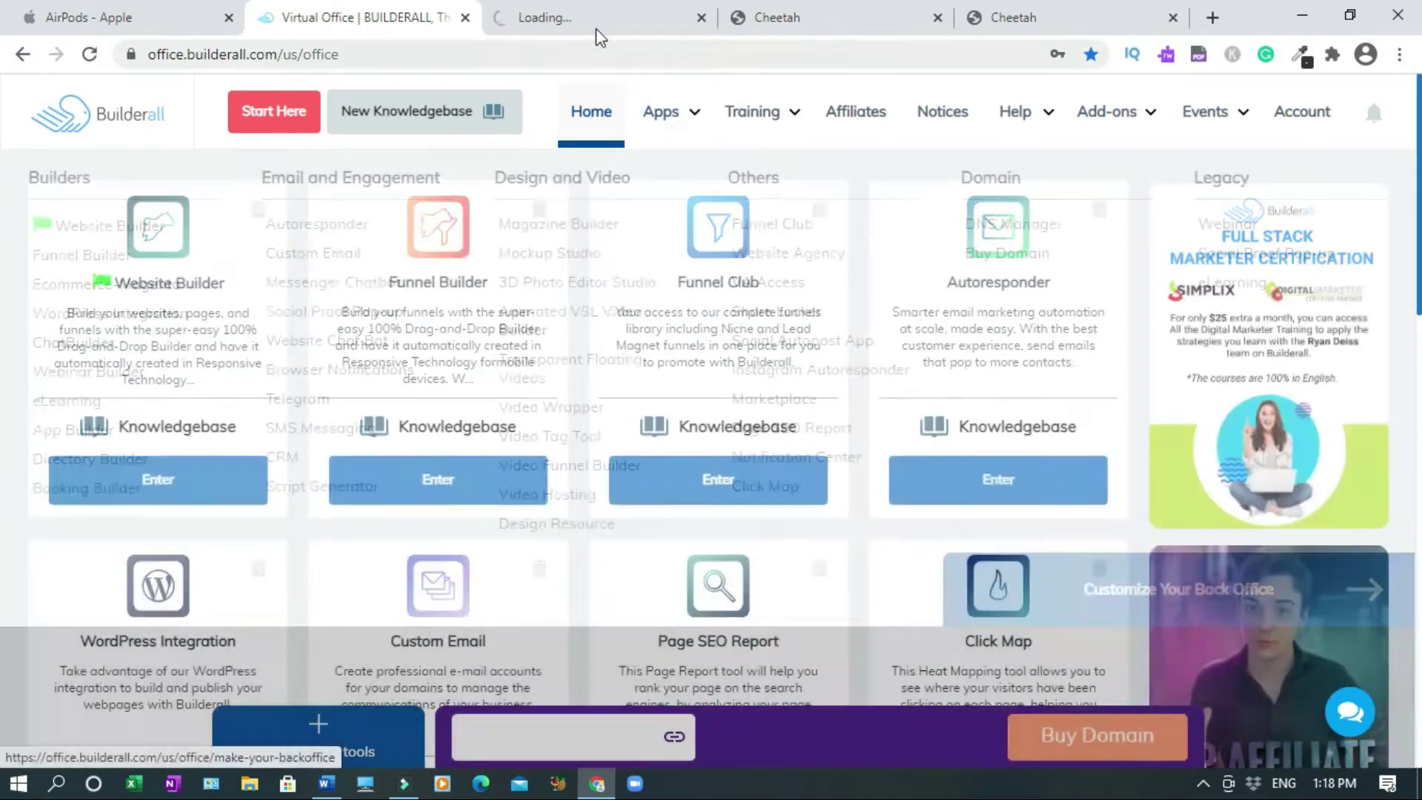
pyautogui.click(592, 20)
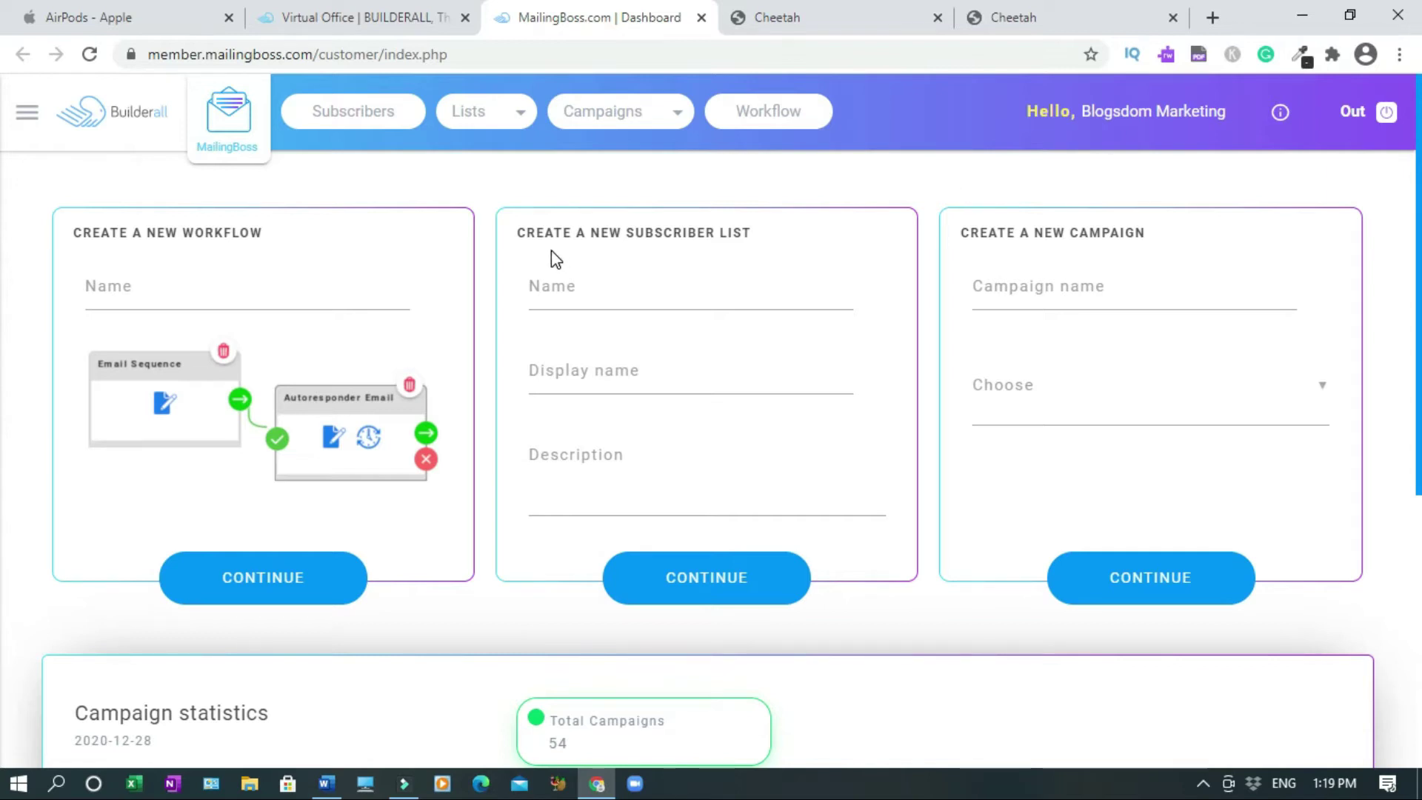
# - Enter 'Apple AirPod Pro' as the new list's name, display name and description, then continue
pyautogui.click(592, 286)
pyautogui.write('Apple')
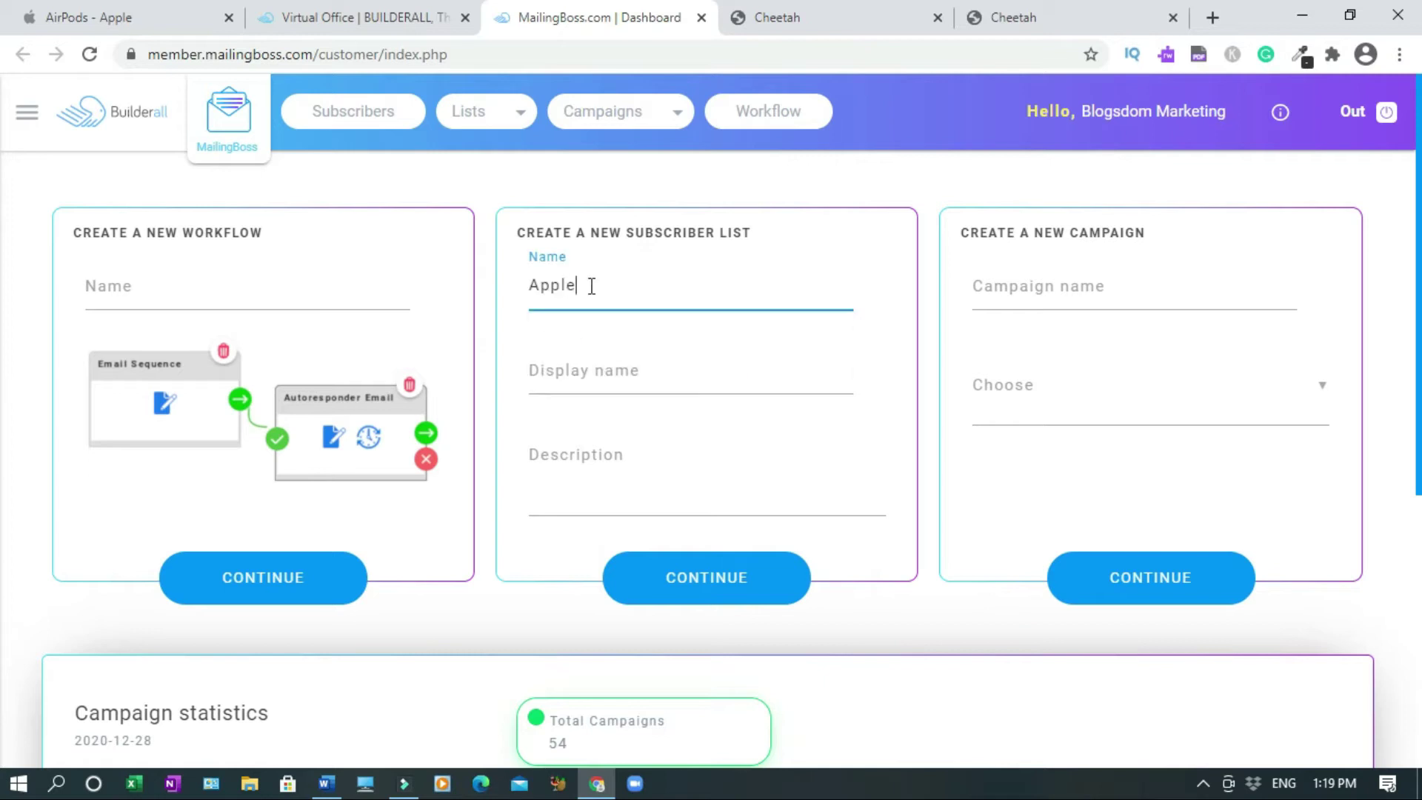
pyautogui.write(' AirPod Pro')
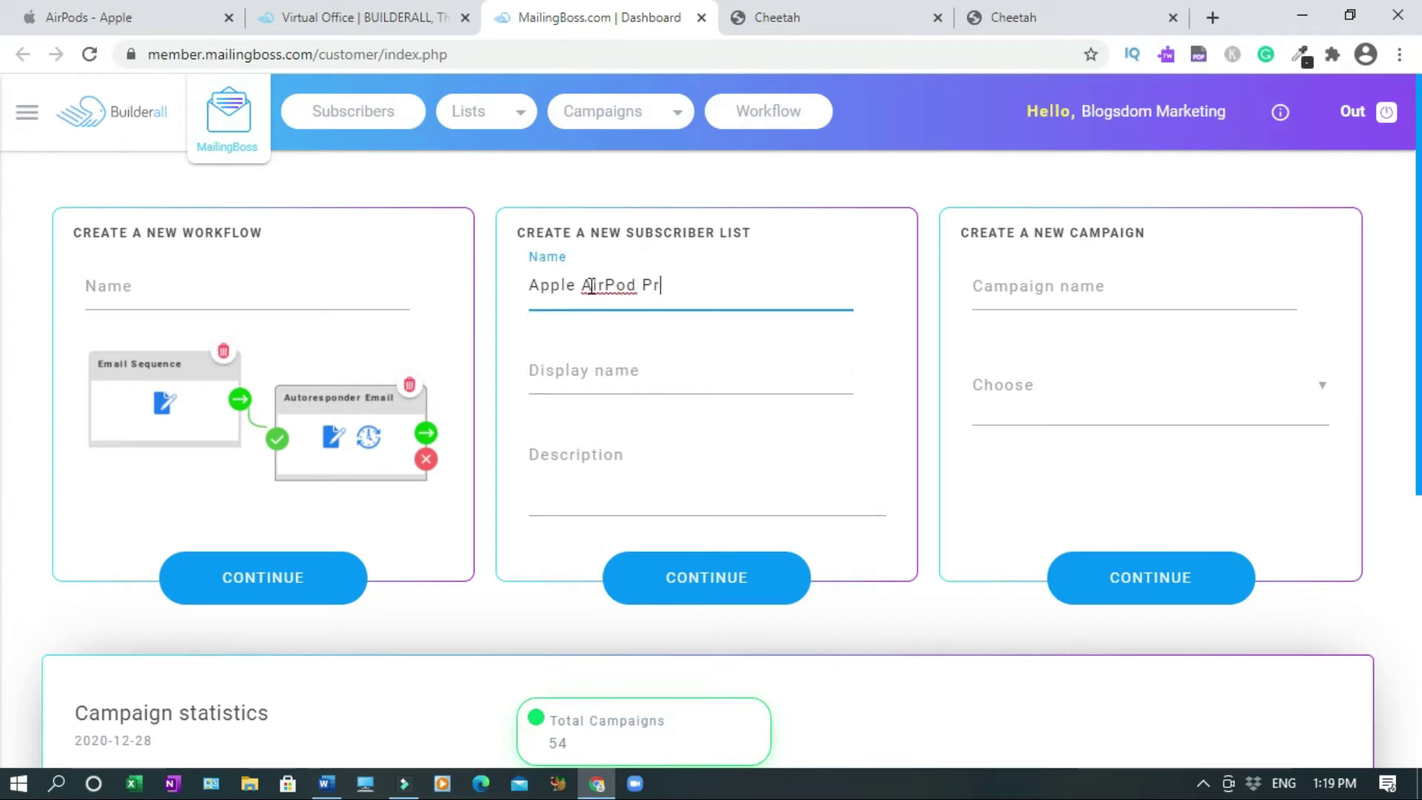
pyautogui.hotkey('ctrl', 'a')
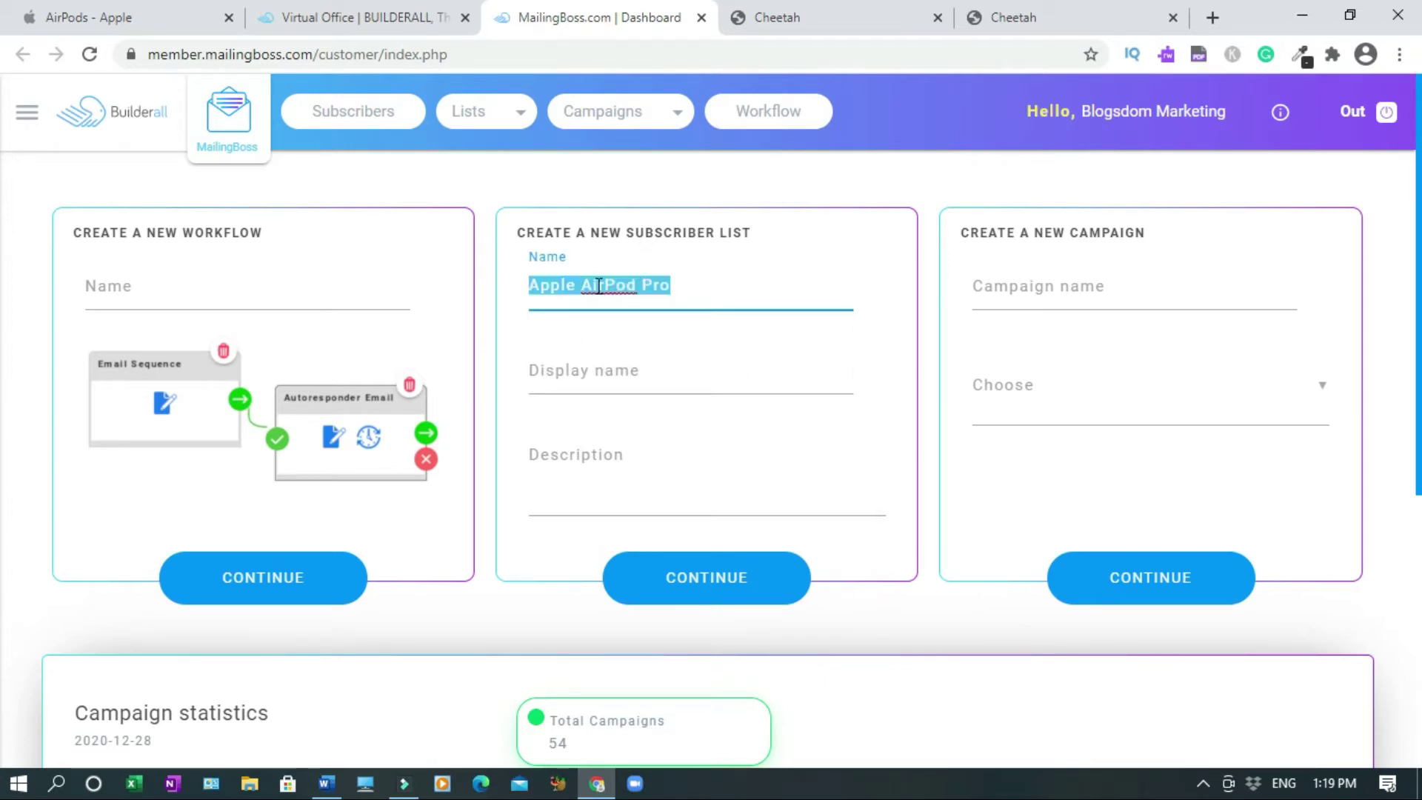
pyautogui.click(601, 374)
pyautogui.hotkey('ctrl', 'v')
pyautogui.click(610, 440)
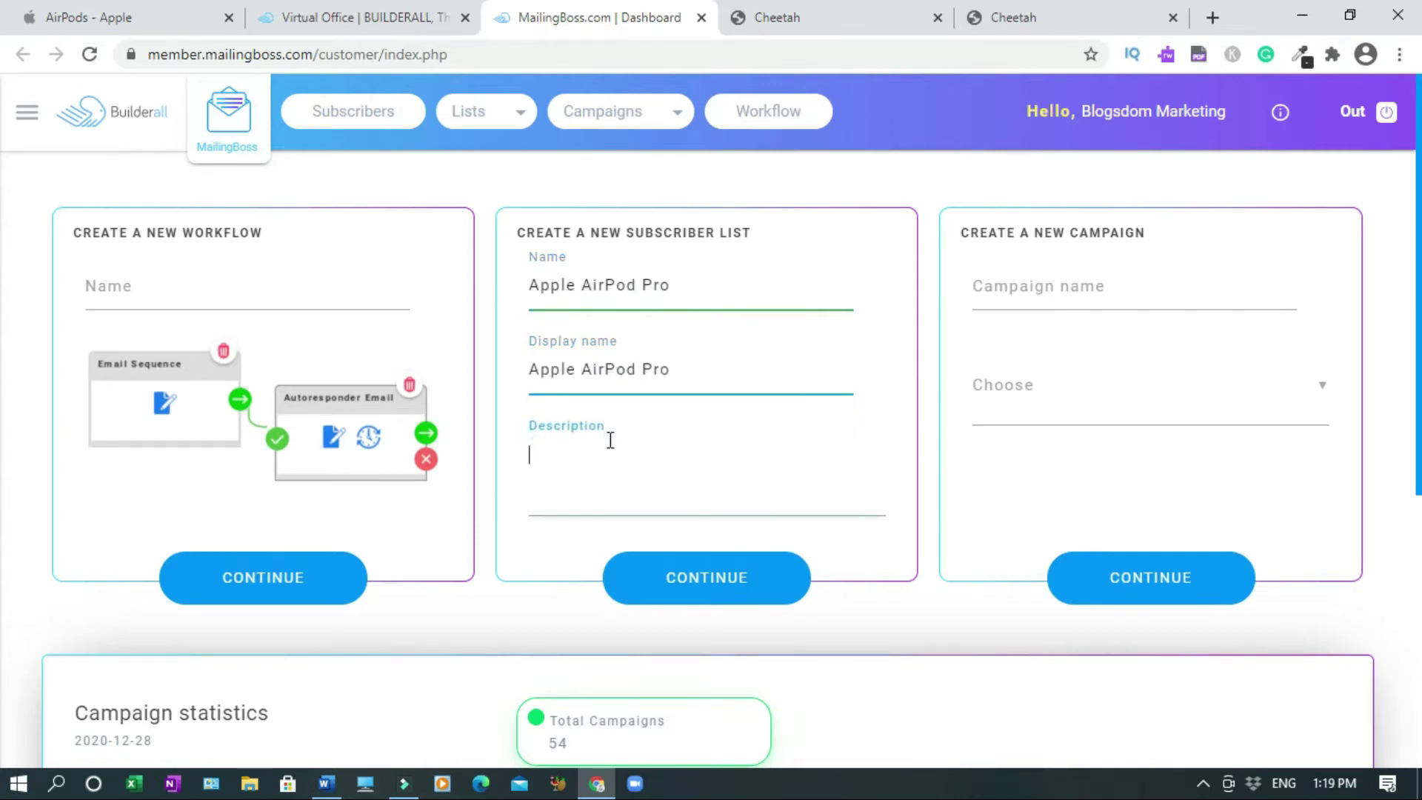
pyautogui.hotkey('ctrl', 'v')
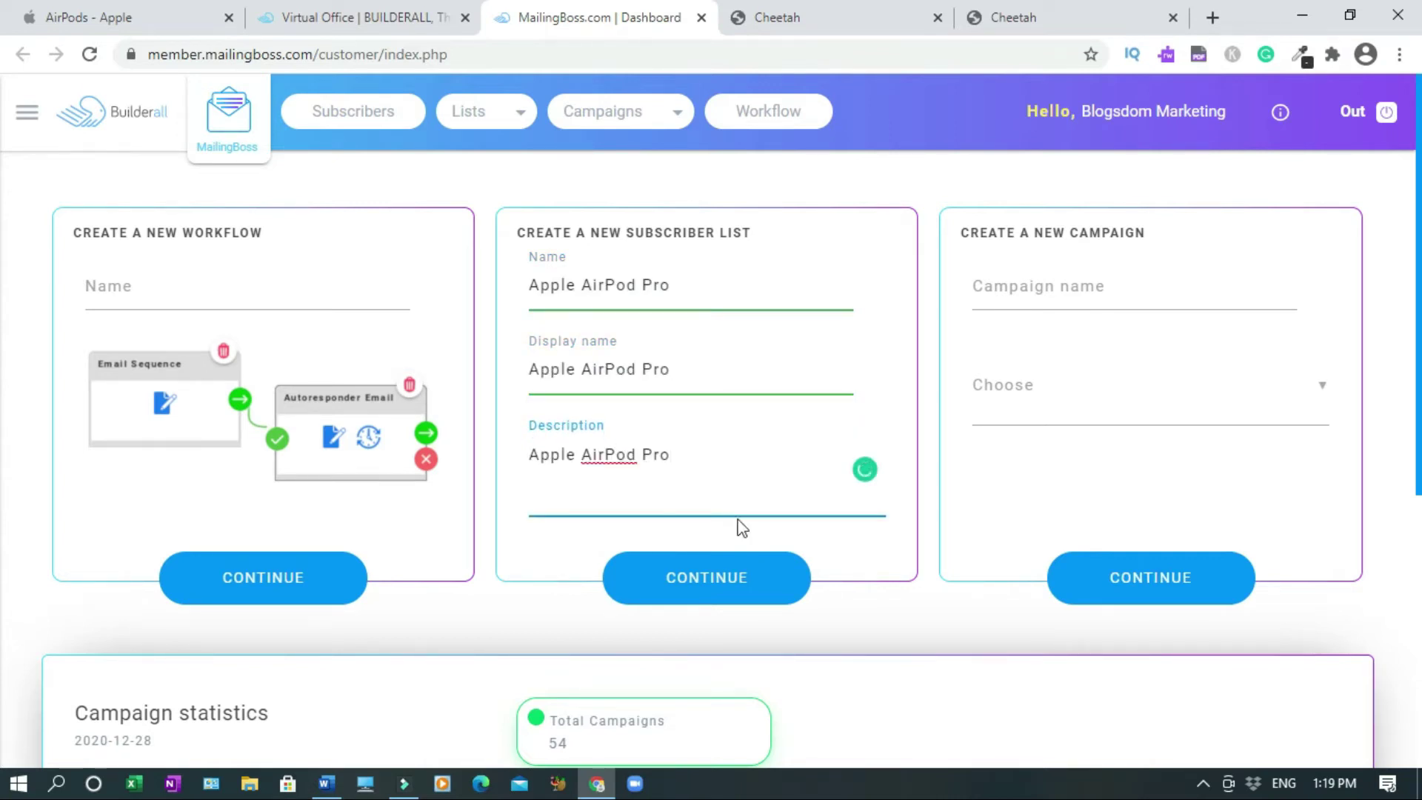
pyautogui.click(743, 585)
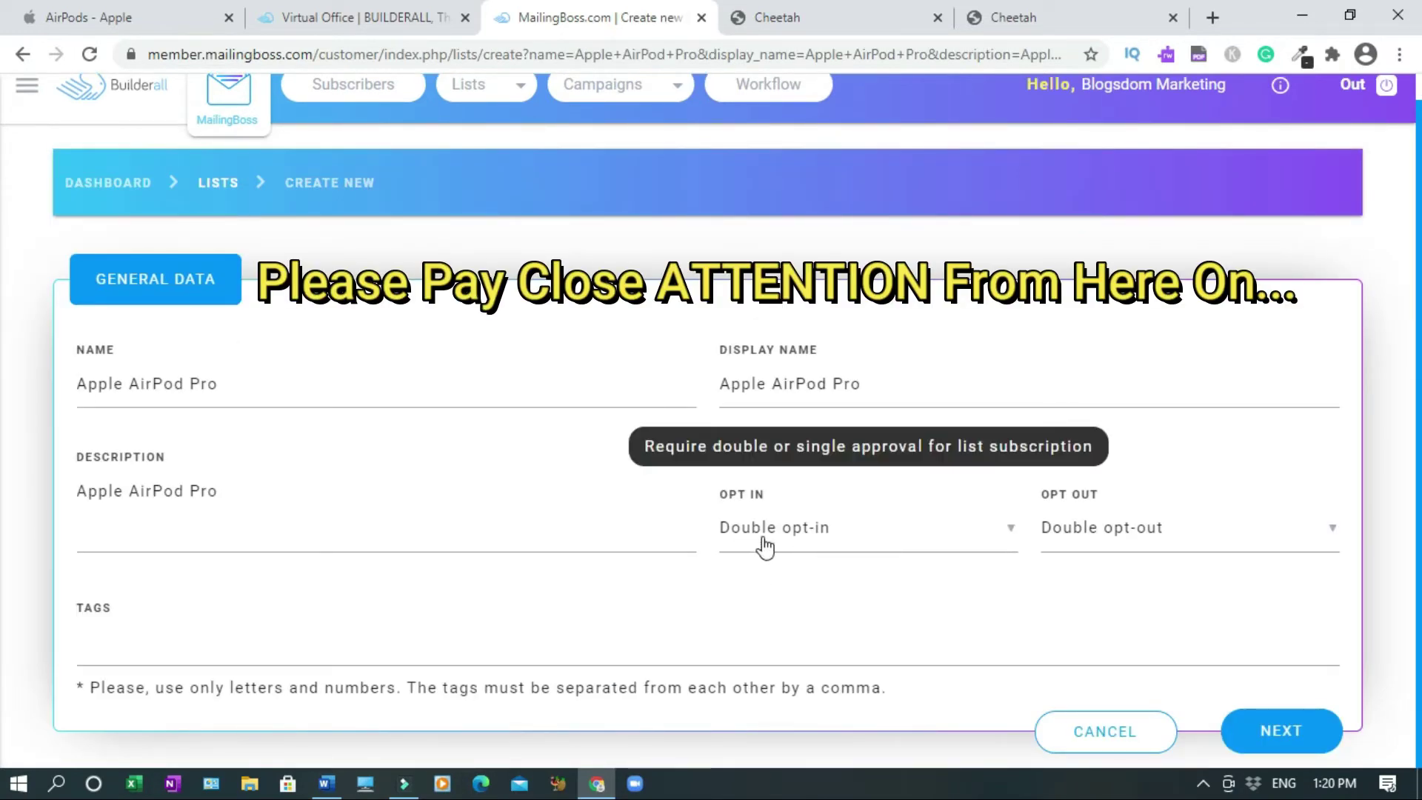
# - Set the list to single opt-in and single opt-out and submit it
pyautogui.click(952, 542)
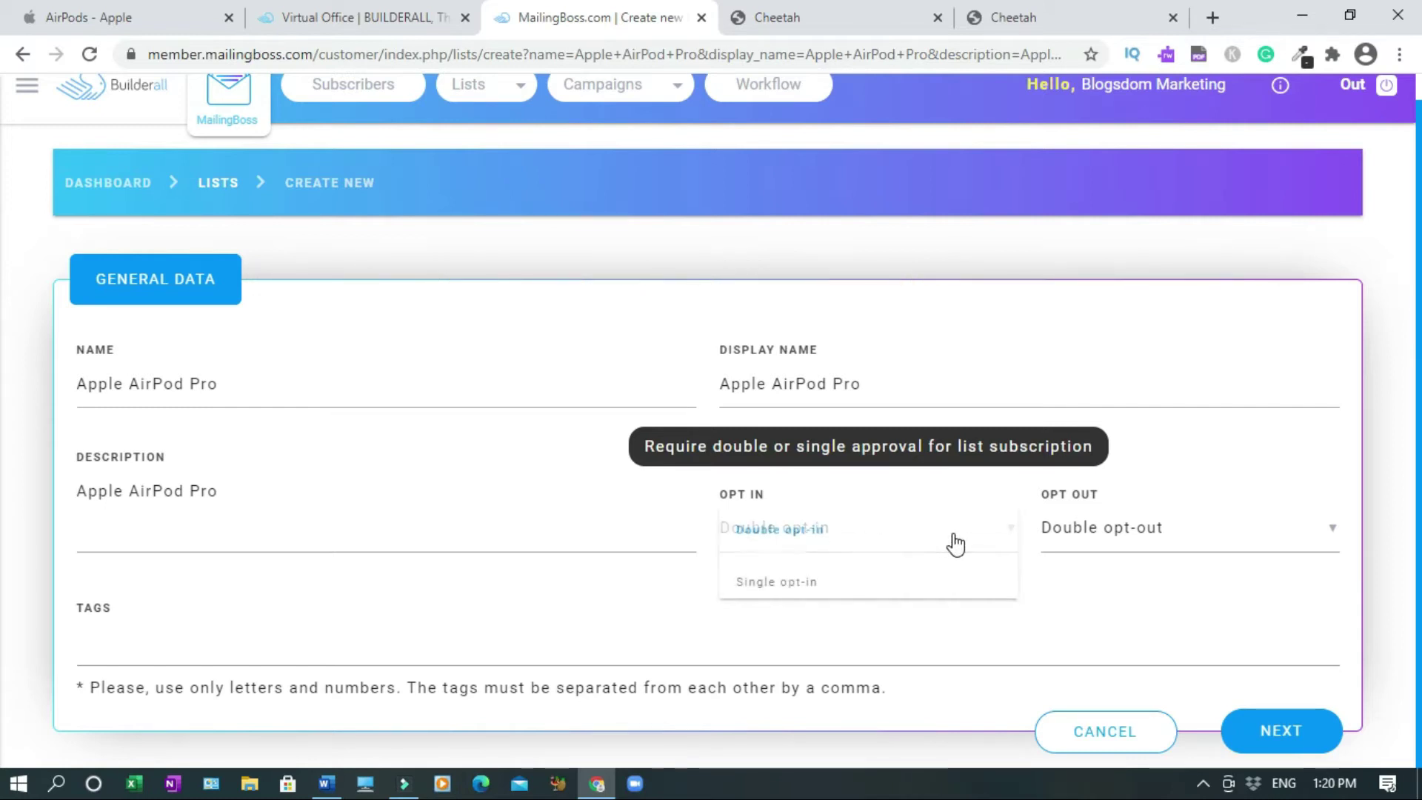
pyautogui.click(783, 584)
pyautogui.click(1305, 531)
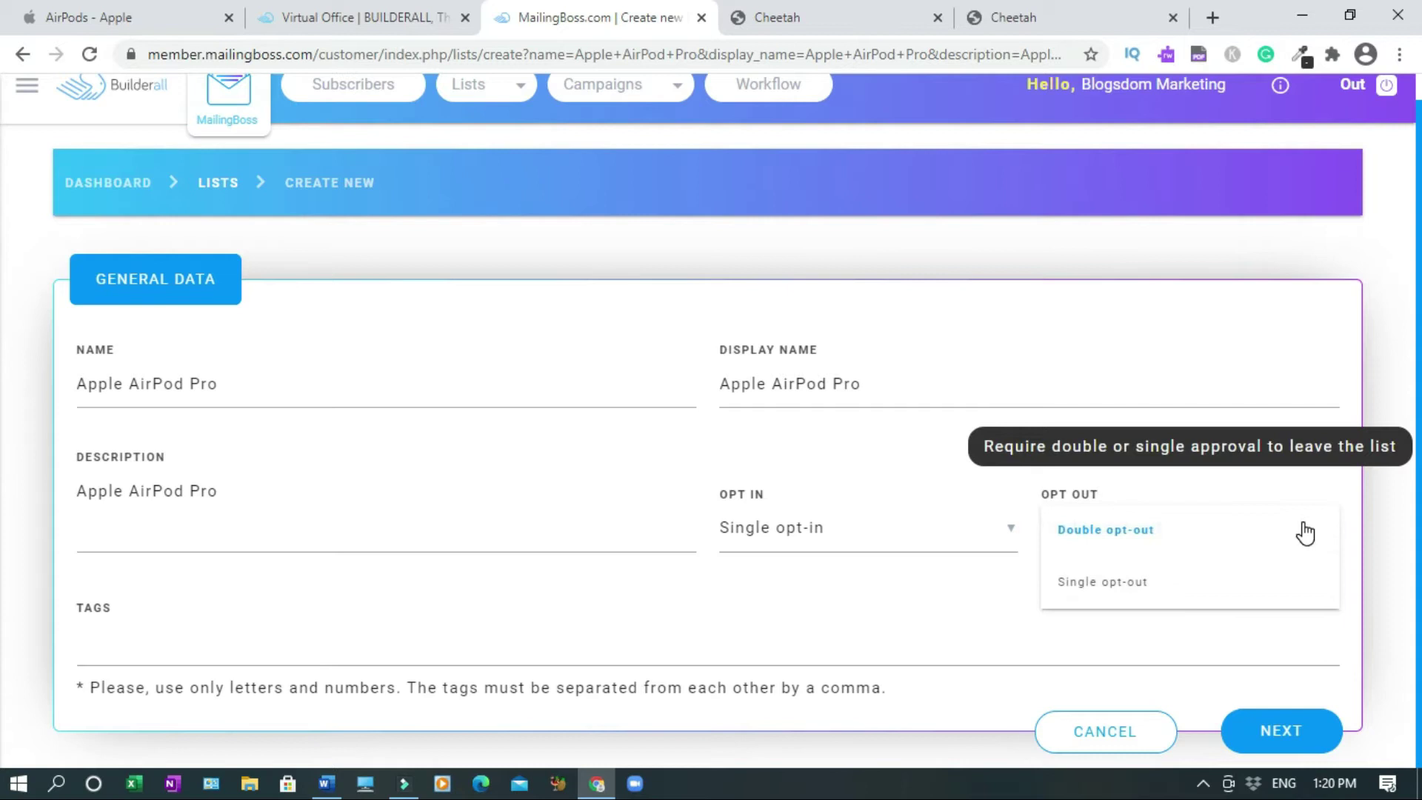
pyautogui.click(1114, 582)
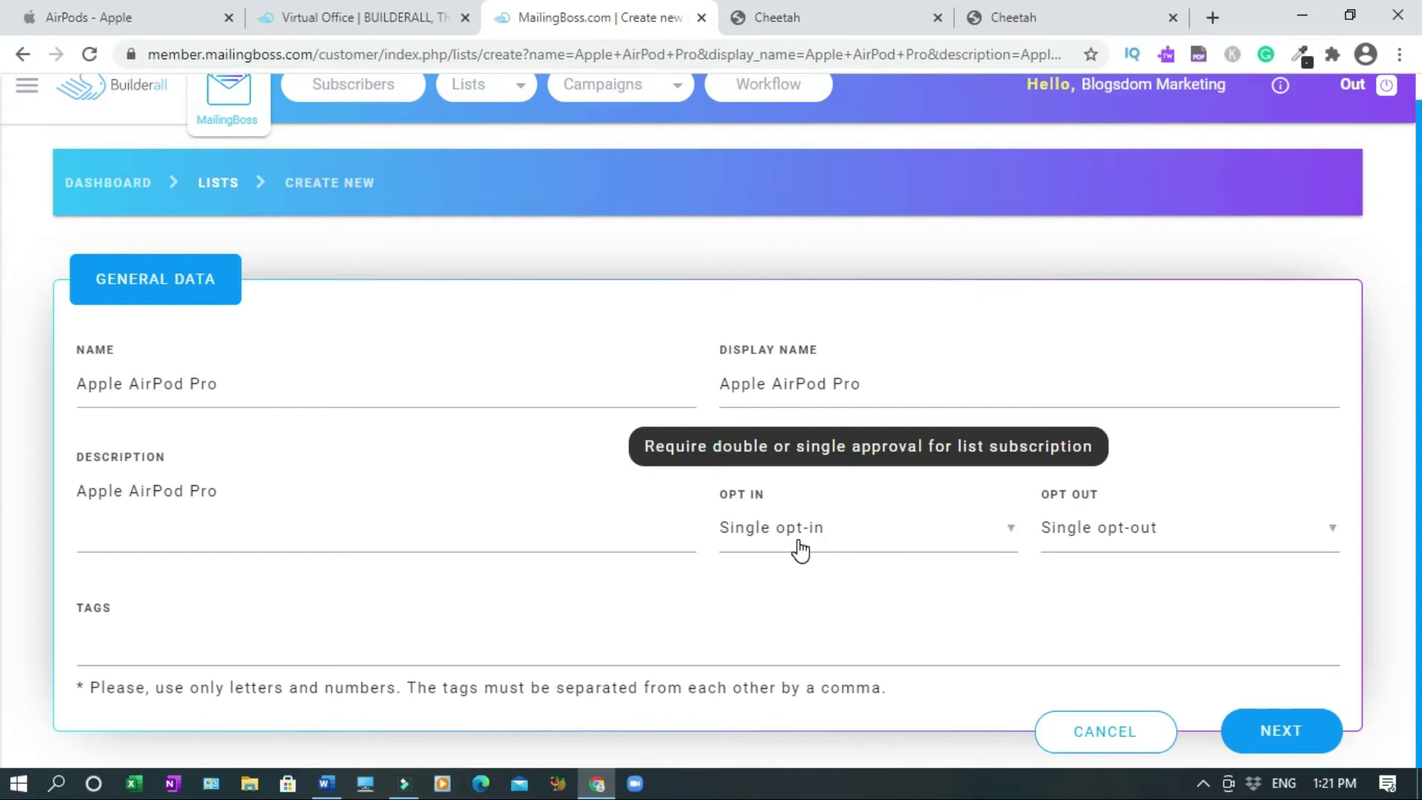
pyautogui.click(1299, 737)
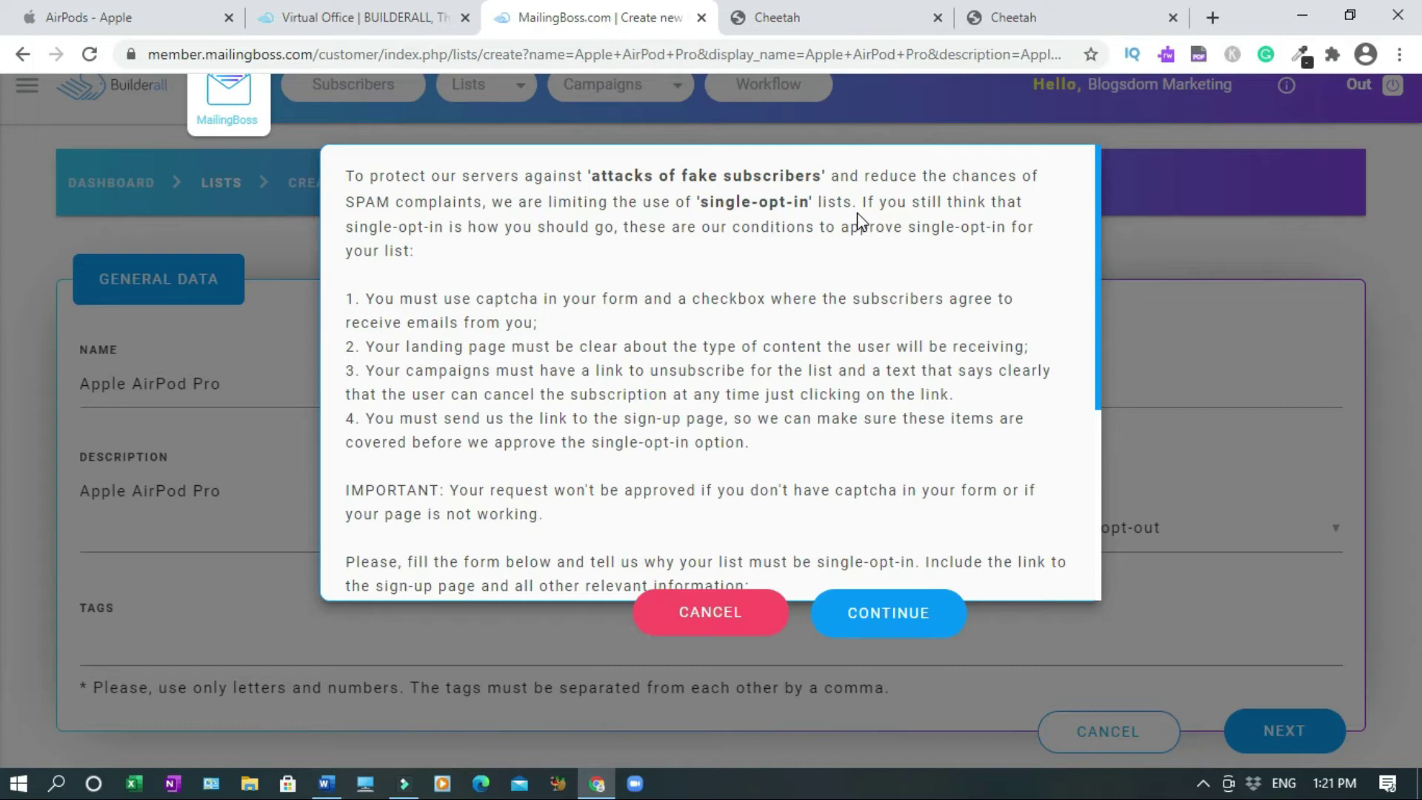
# - Copy the published Cheetah landing page's web address
pyautogui.moveTo(1099, 314); pyautogui.dragTo(1099, 436)
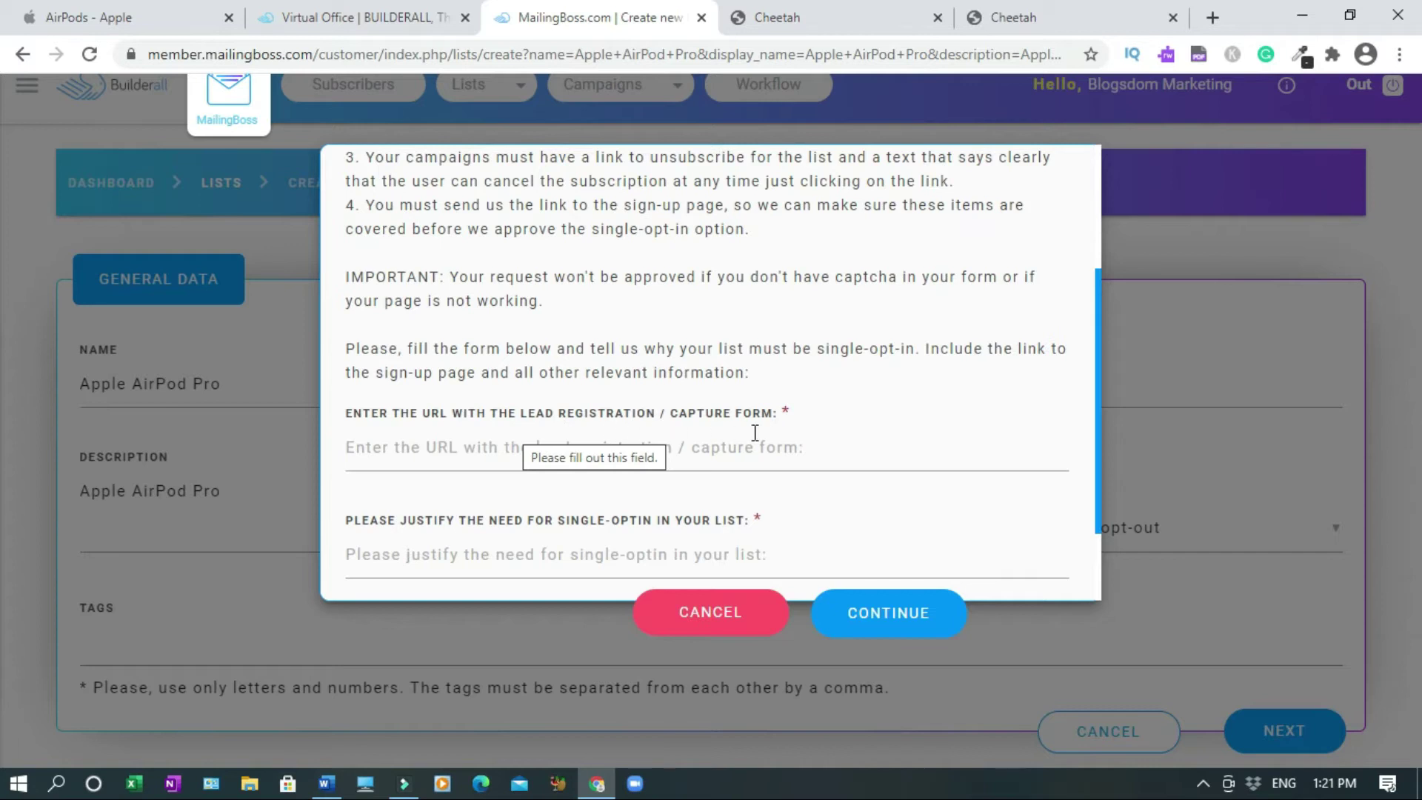
pyautogui.scroll(-1, 781, 431)
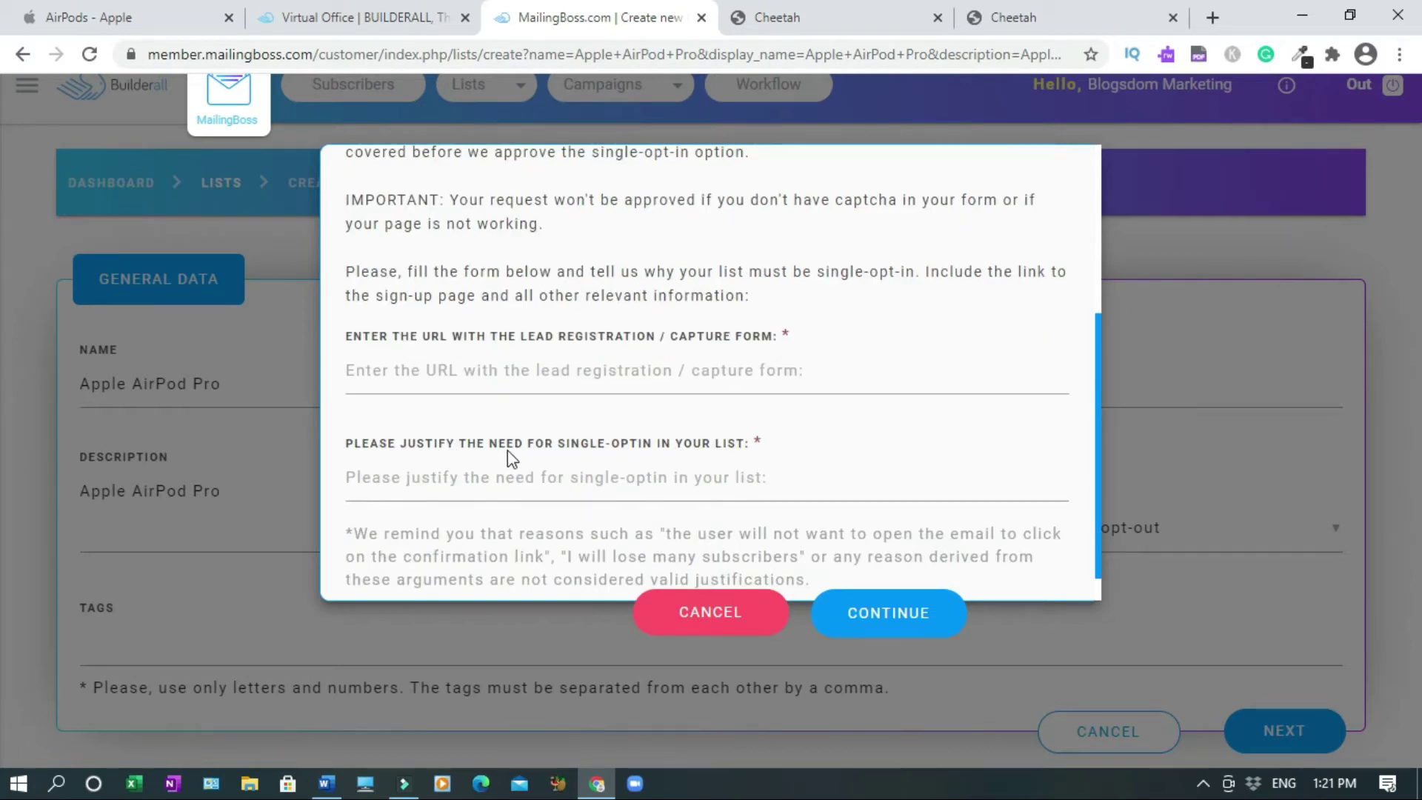
pyautogui.click(807, 24)
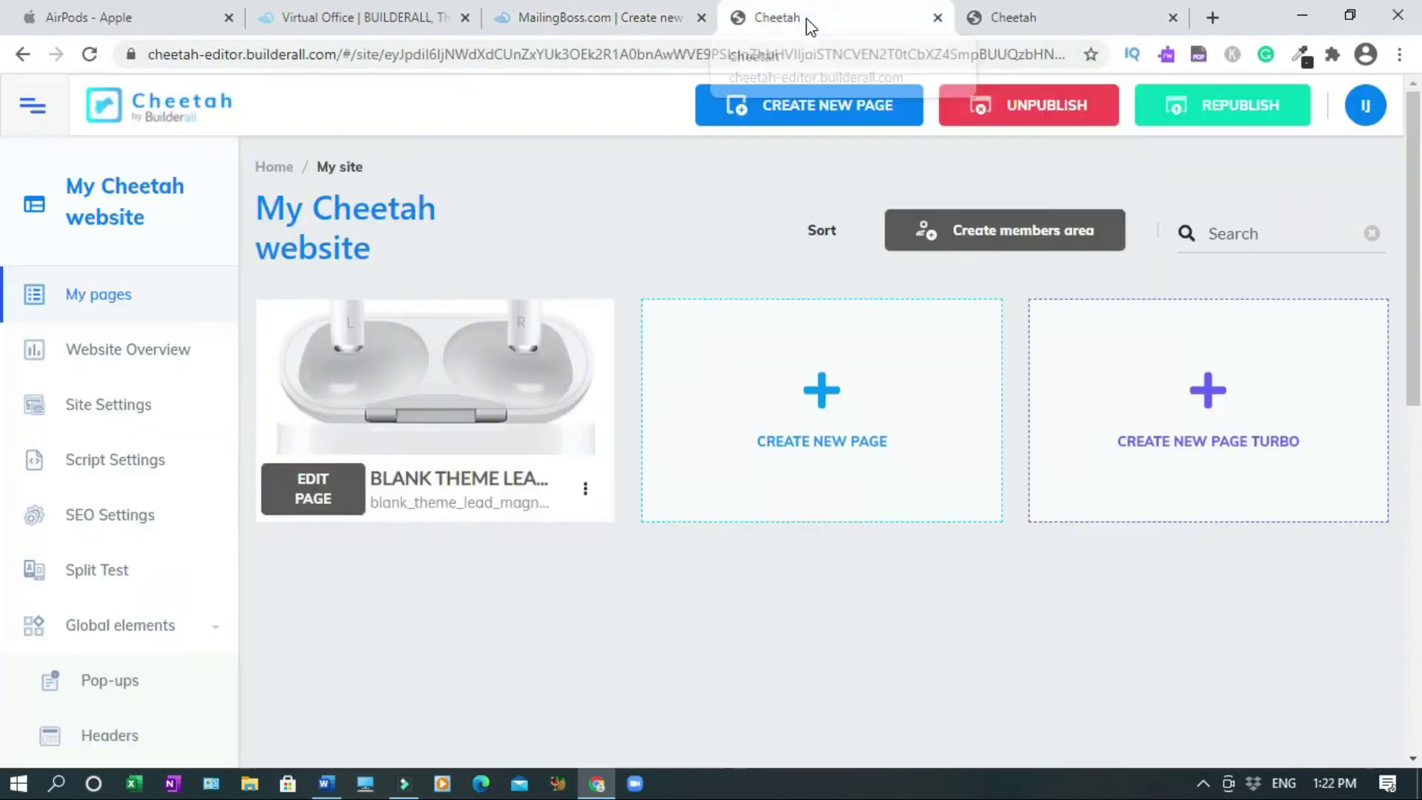
pyautogui.click(585, 489)
pyautogui.click(561, 587)
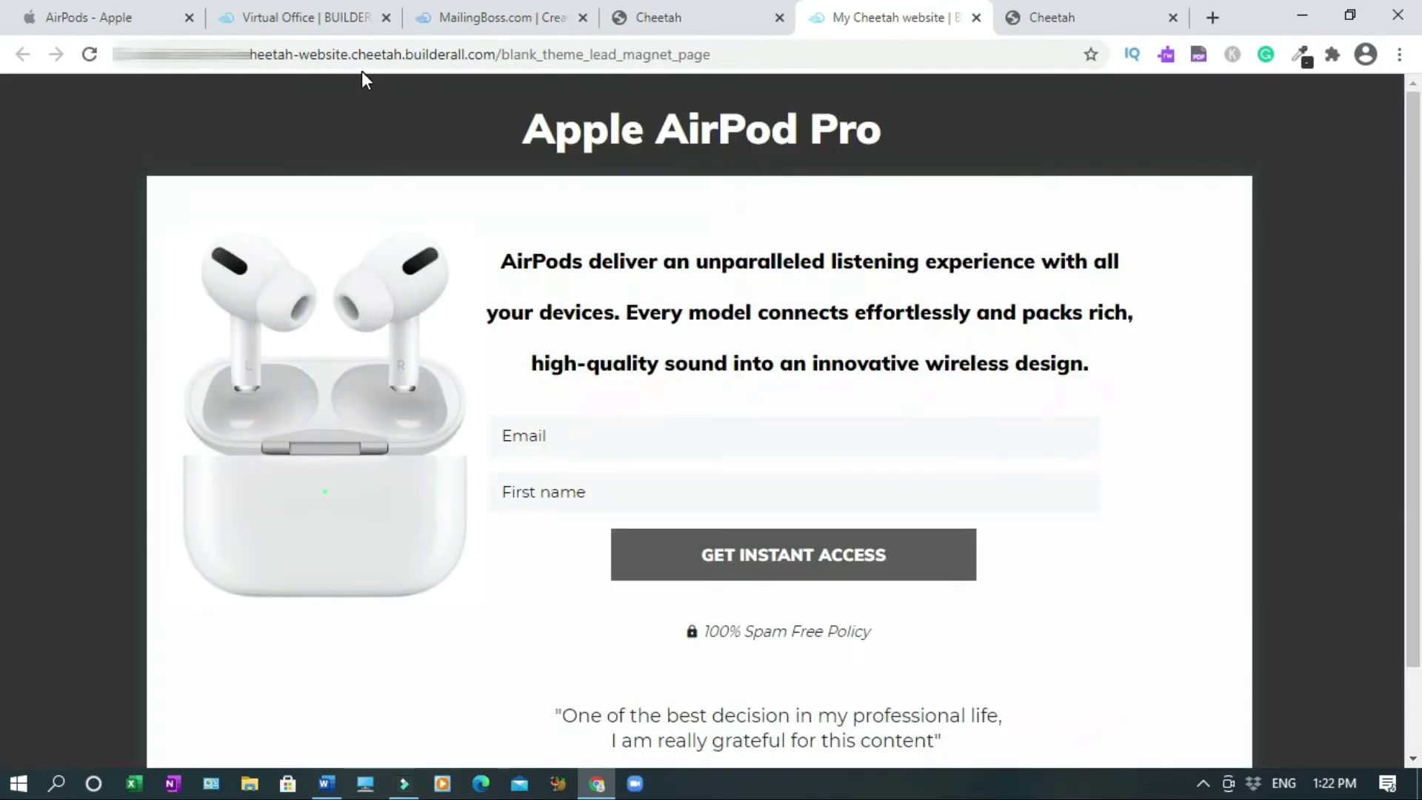
pyautogui.click(351, 56)
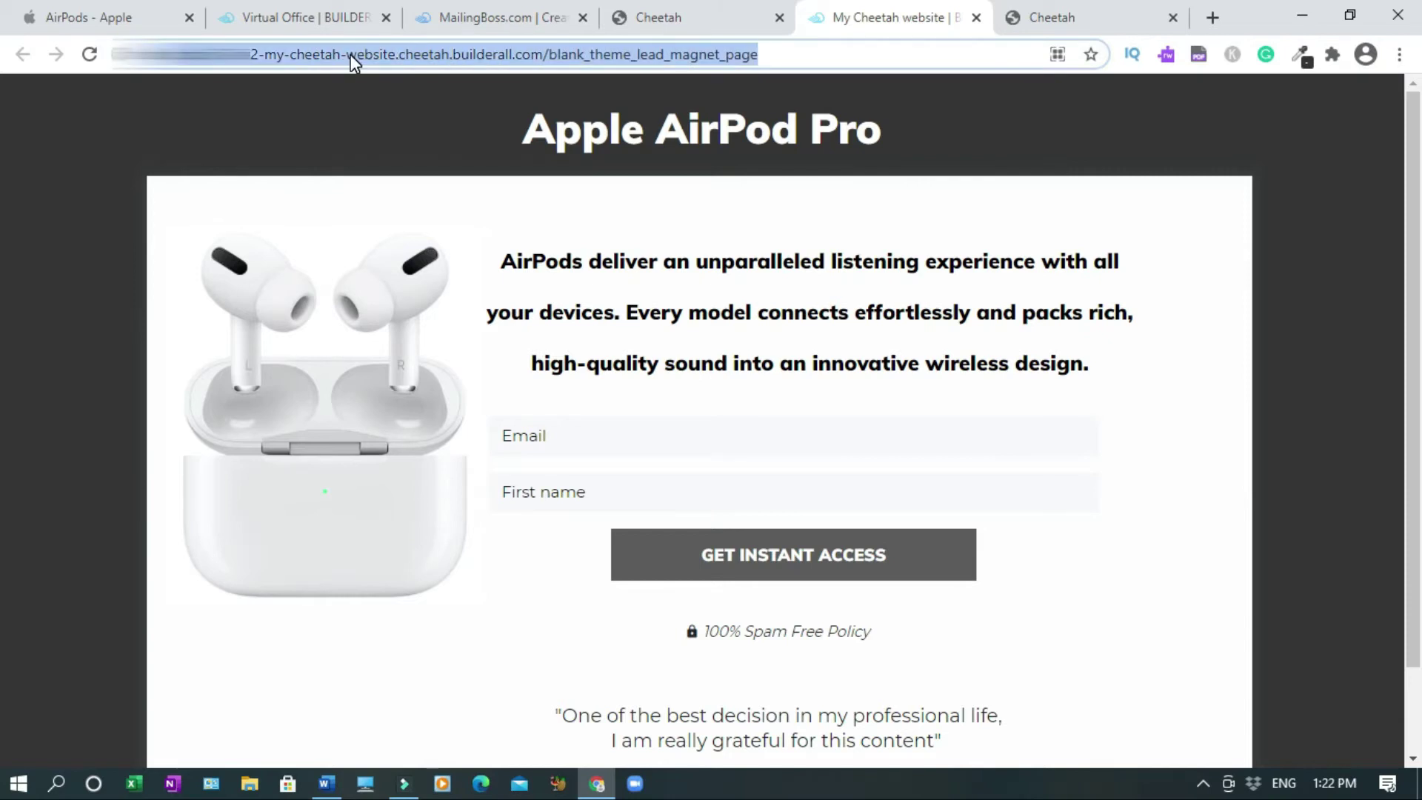
pyautogui.rightClick(351, 55)
pyautogui.click(434, 170)
# - Paste the URL with justification 'I need it due to the competitive market' and submit the request
pyautogui.click(491, 22)
pyautogui.hotkey('ctrl', 'v')
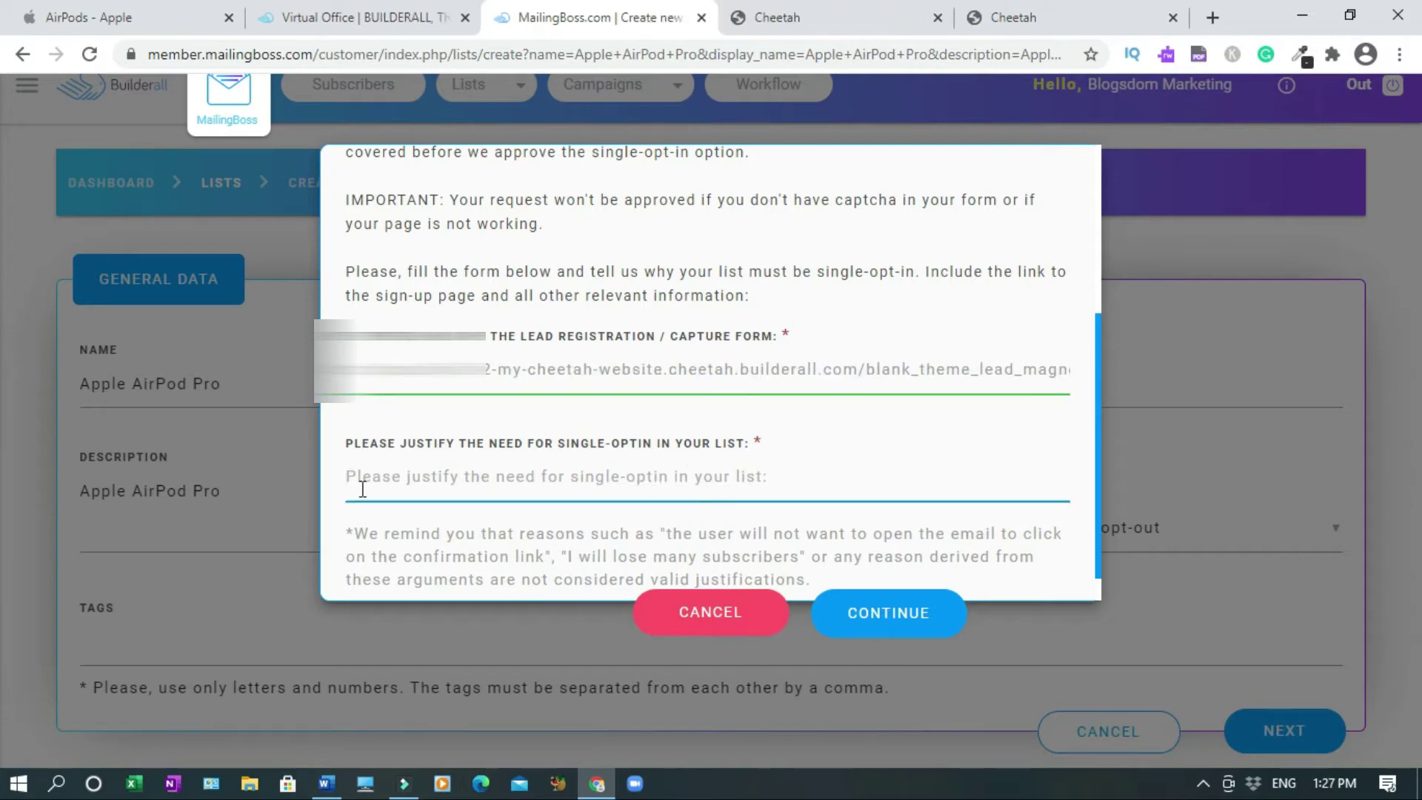
pyautogui.write('I need it due to the competitive market.')
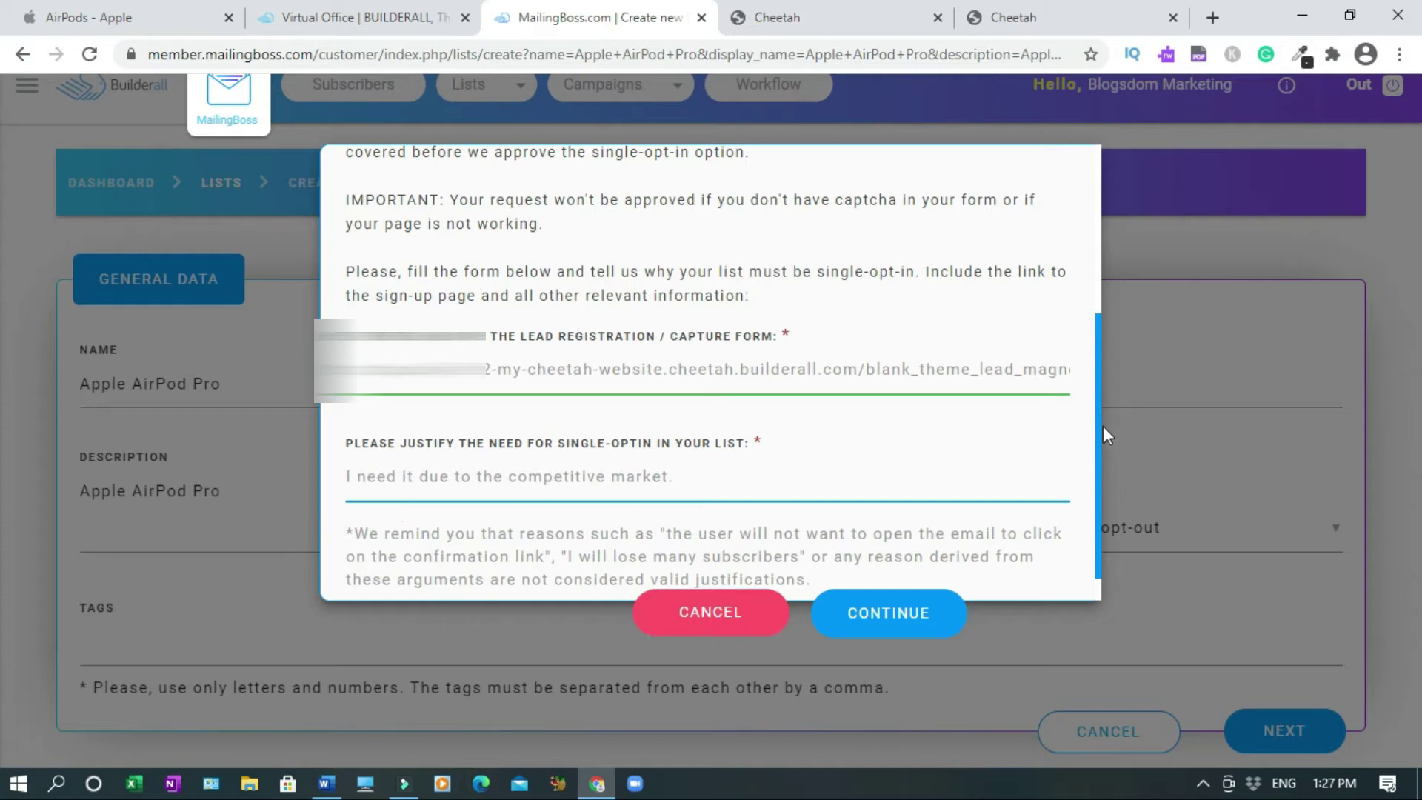
pyautogui.scroll(-1, 1097, 421)
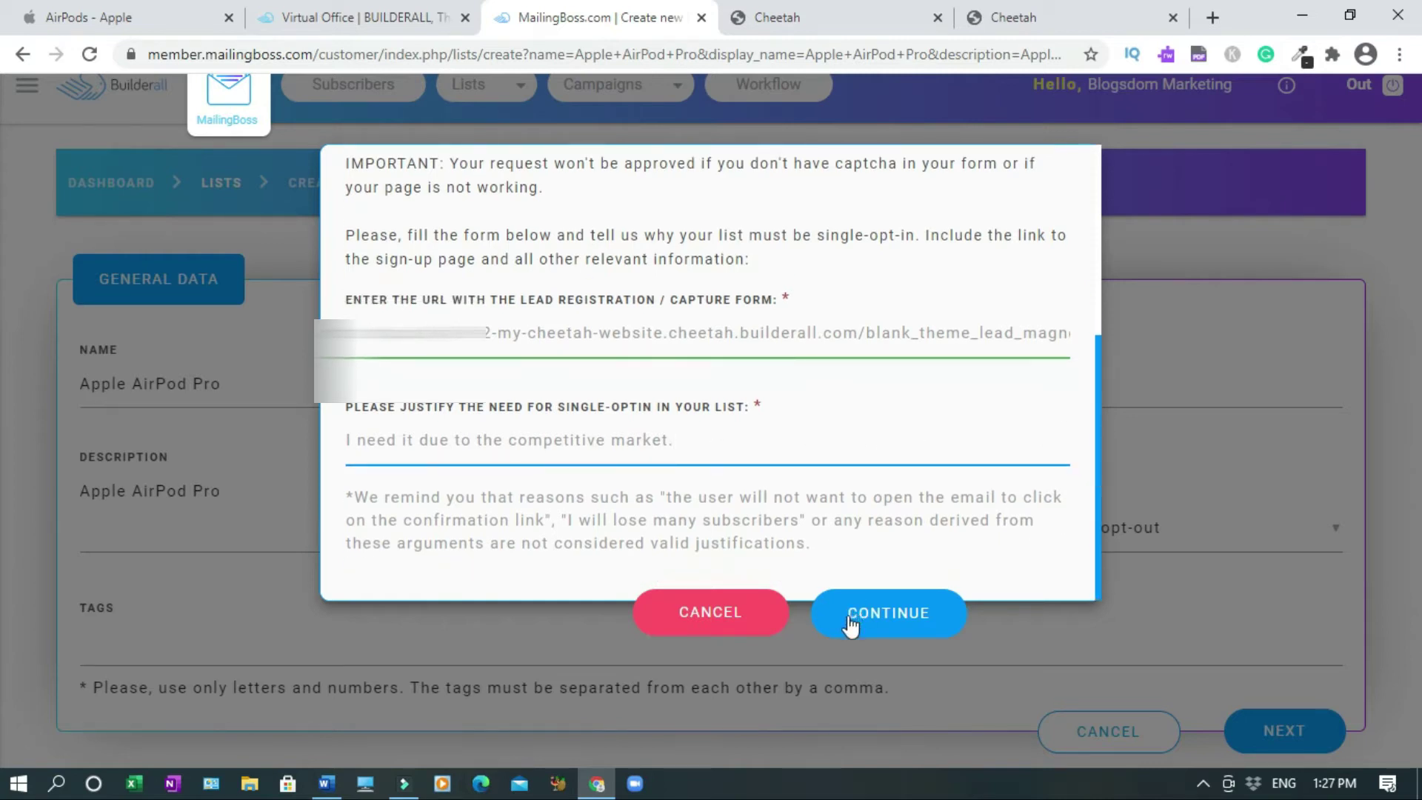
pyautogui.click(877, 620)
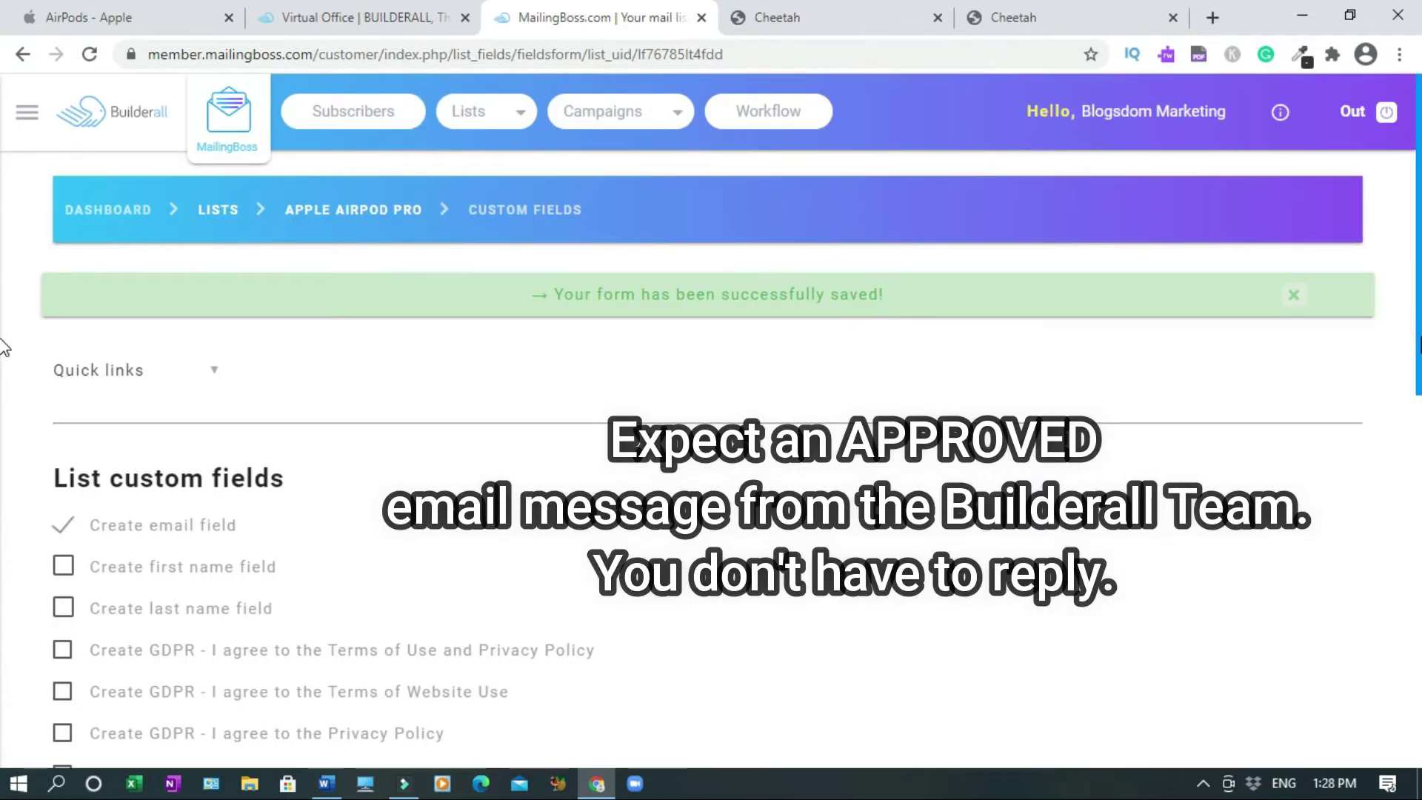
# - Add a first name field to the Apple AirPod Pro list, save it, and go to the Fields page
pyautogui.scroll(-1, 4, 348)
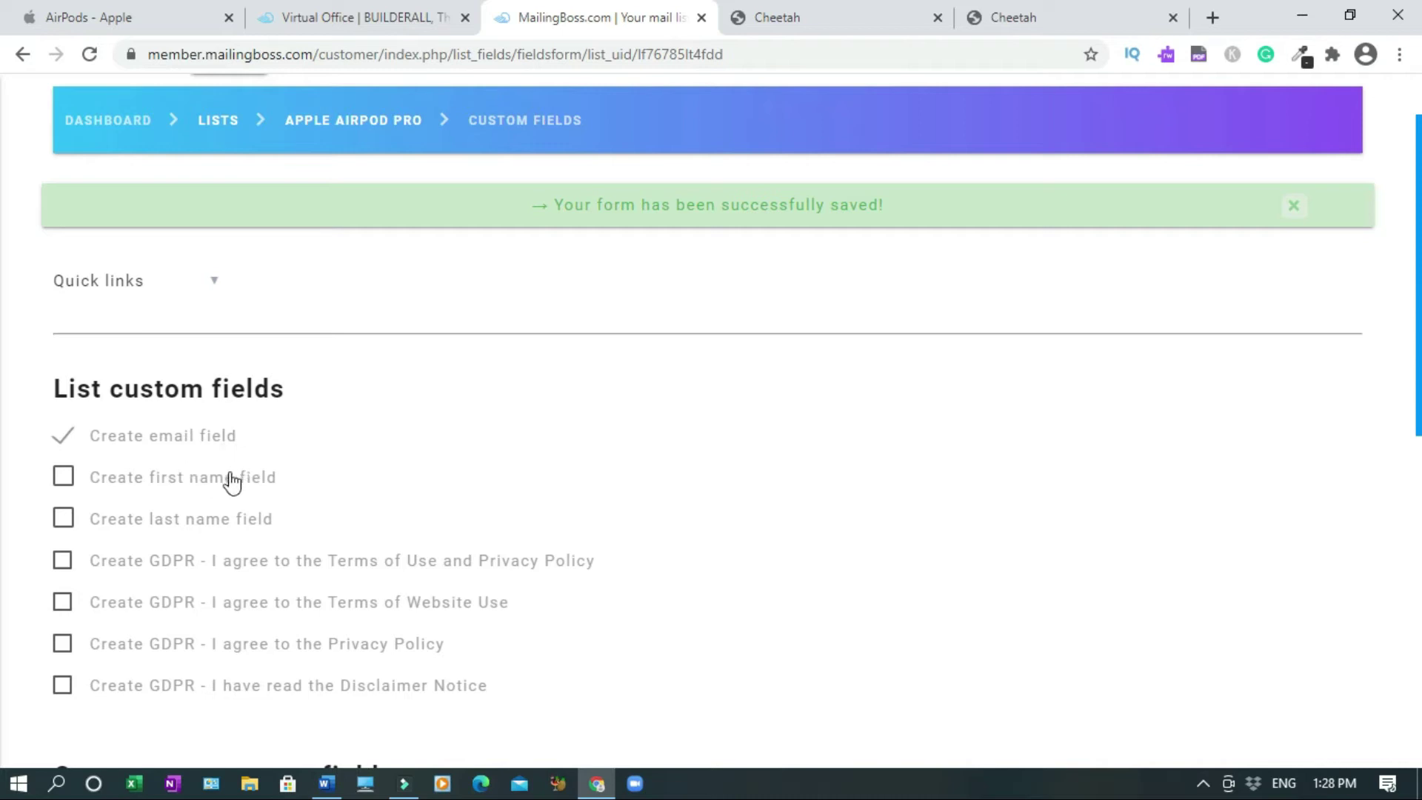
pyautogui.click(63, 478)
pyautogui.scroll(-1, 3, 485)
pyautogui.scroll(-9, 4, 485)
pyautogui.click(1247, 700)
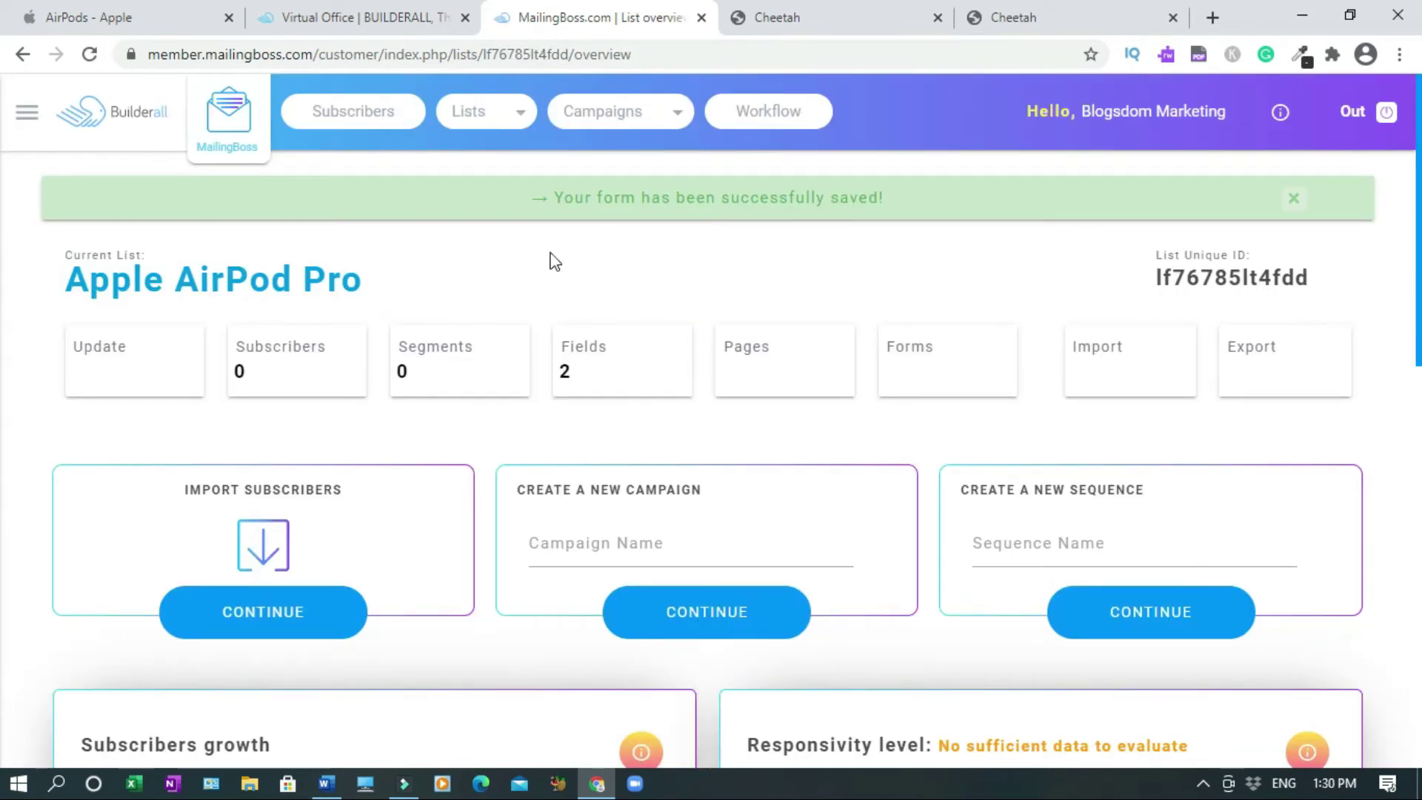
pyautogui.click(581, 353)
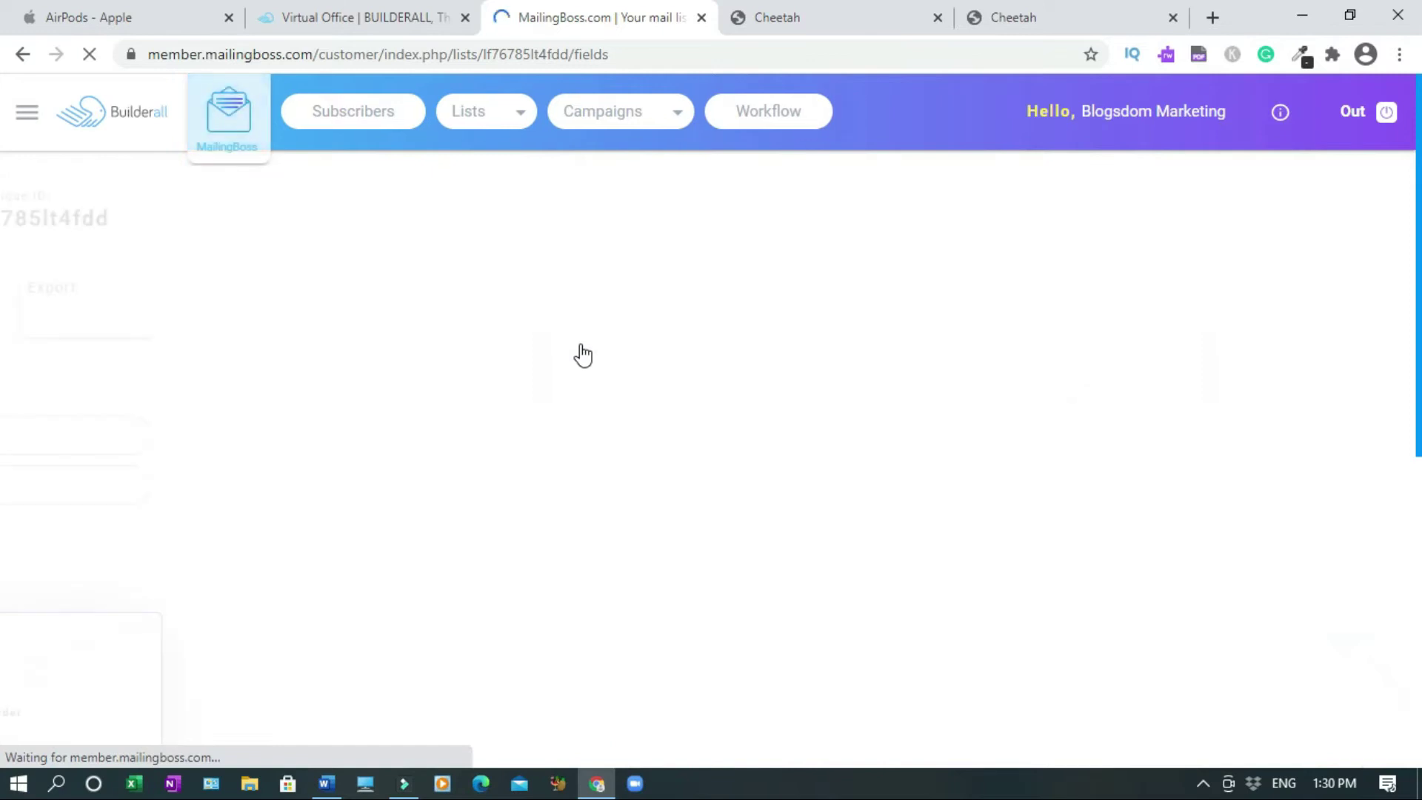
# - Give Email sort order 1, make First name required, and save the field changes
pyautogui.scroll(-5, 4, 350)
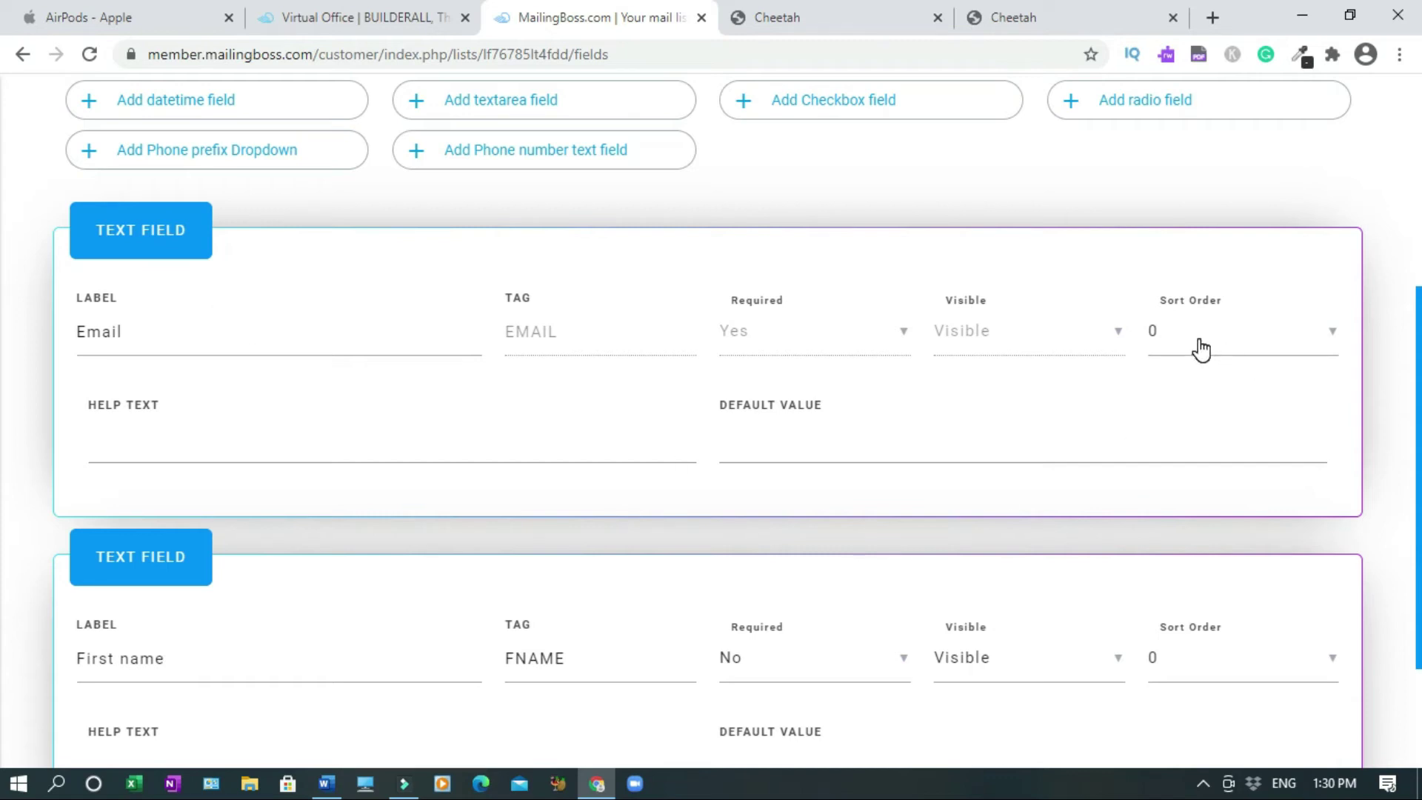
pyautogui.click(1330, 339)
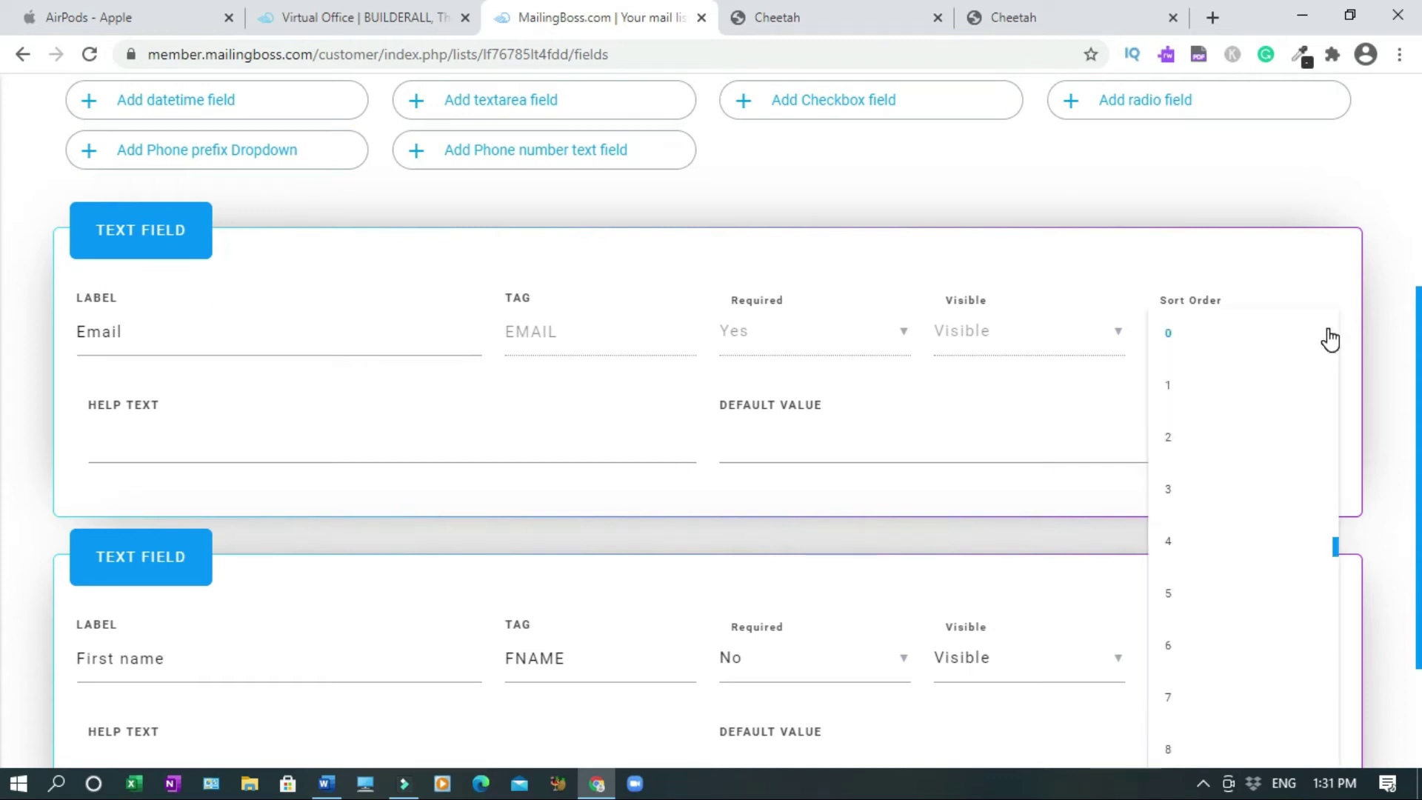
pyautogui.click(1183, 390)
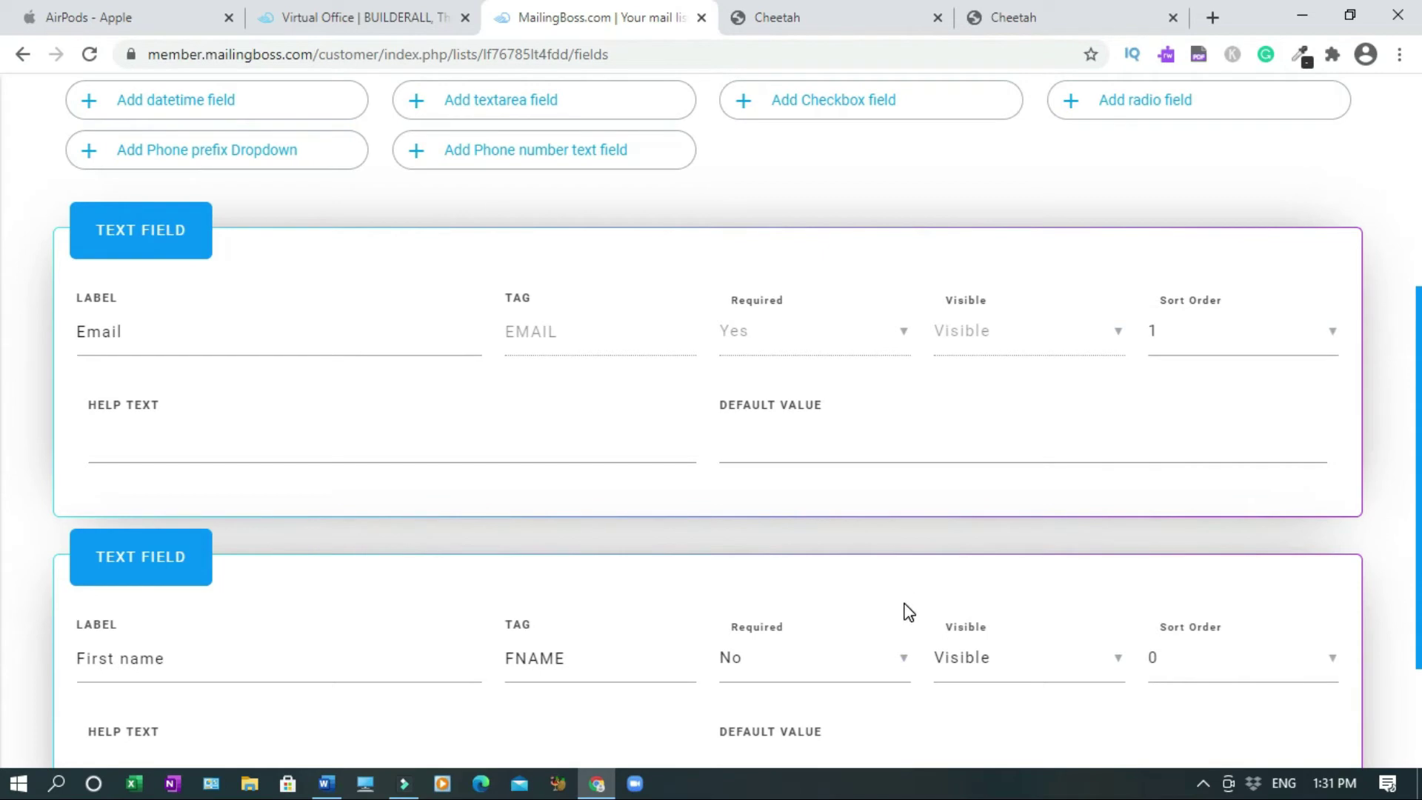
pyautogui.click(885, 662)
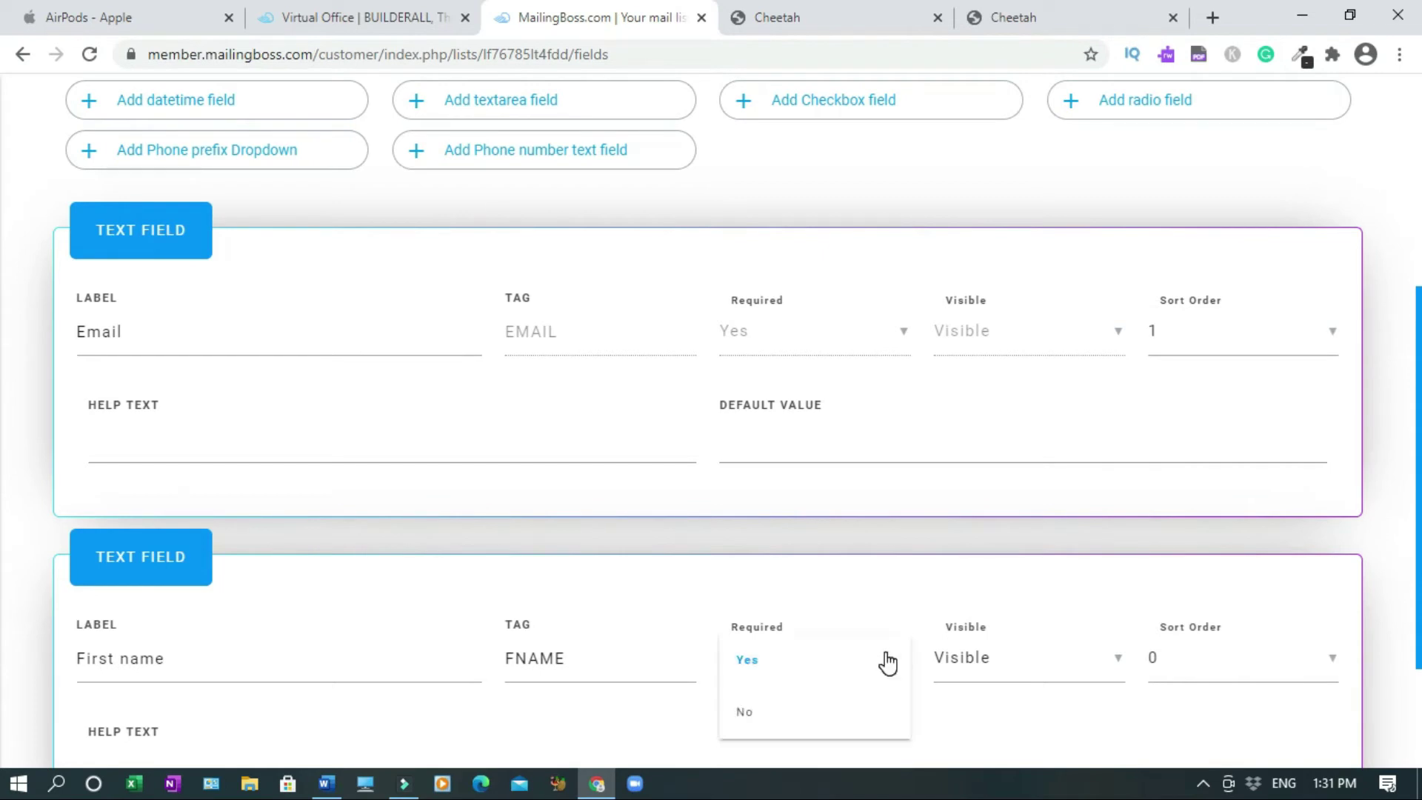
pyautogui.click(796, 663)
pyautogui.scroll(-2, 787, 663)
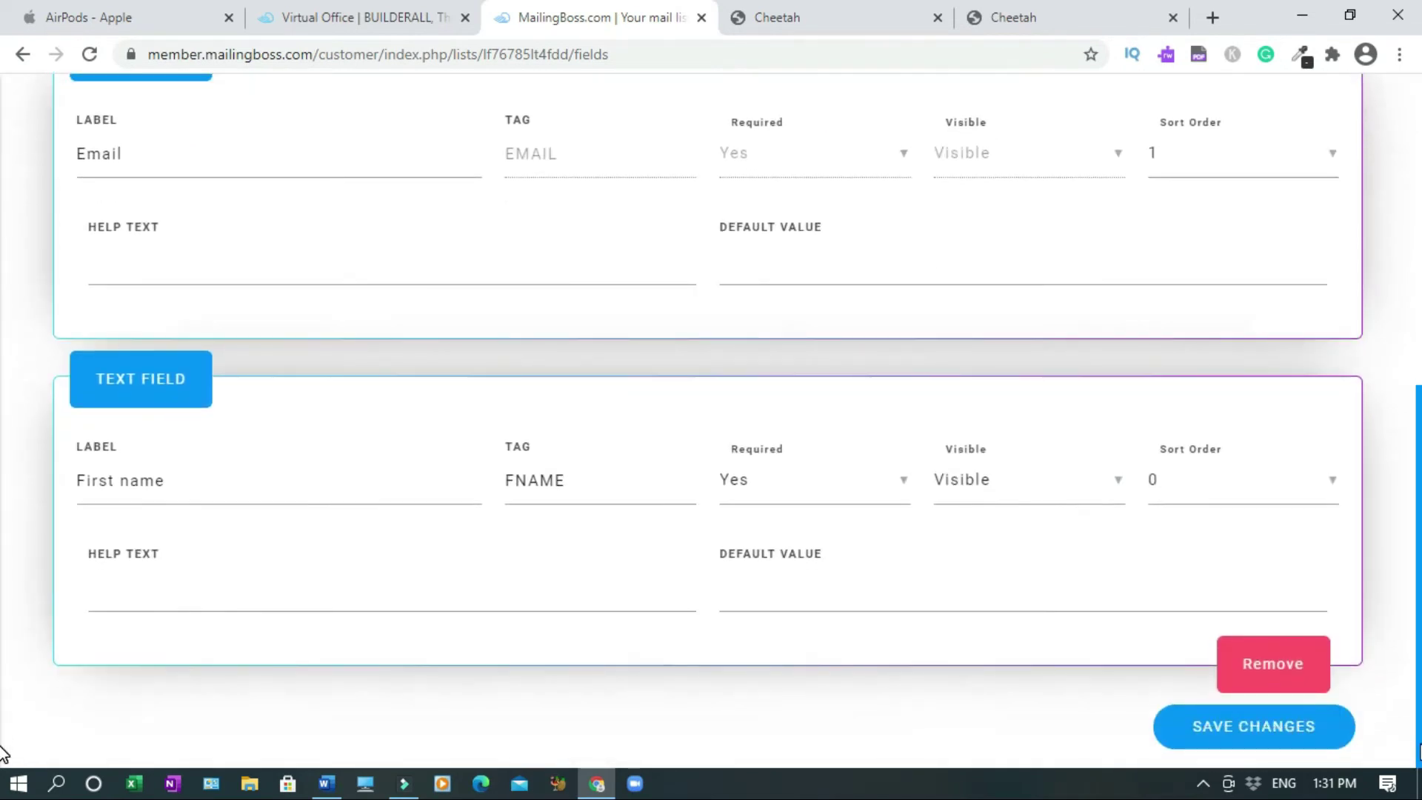
pyautogui.click(1276, 737)
pyautogui.scroll(-4, 633, 581)
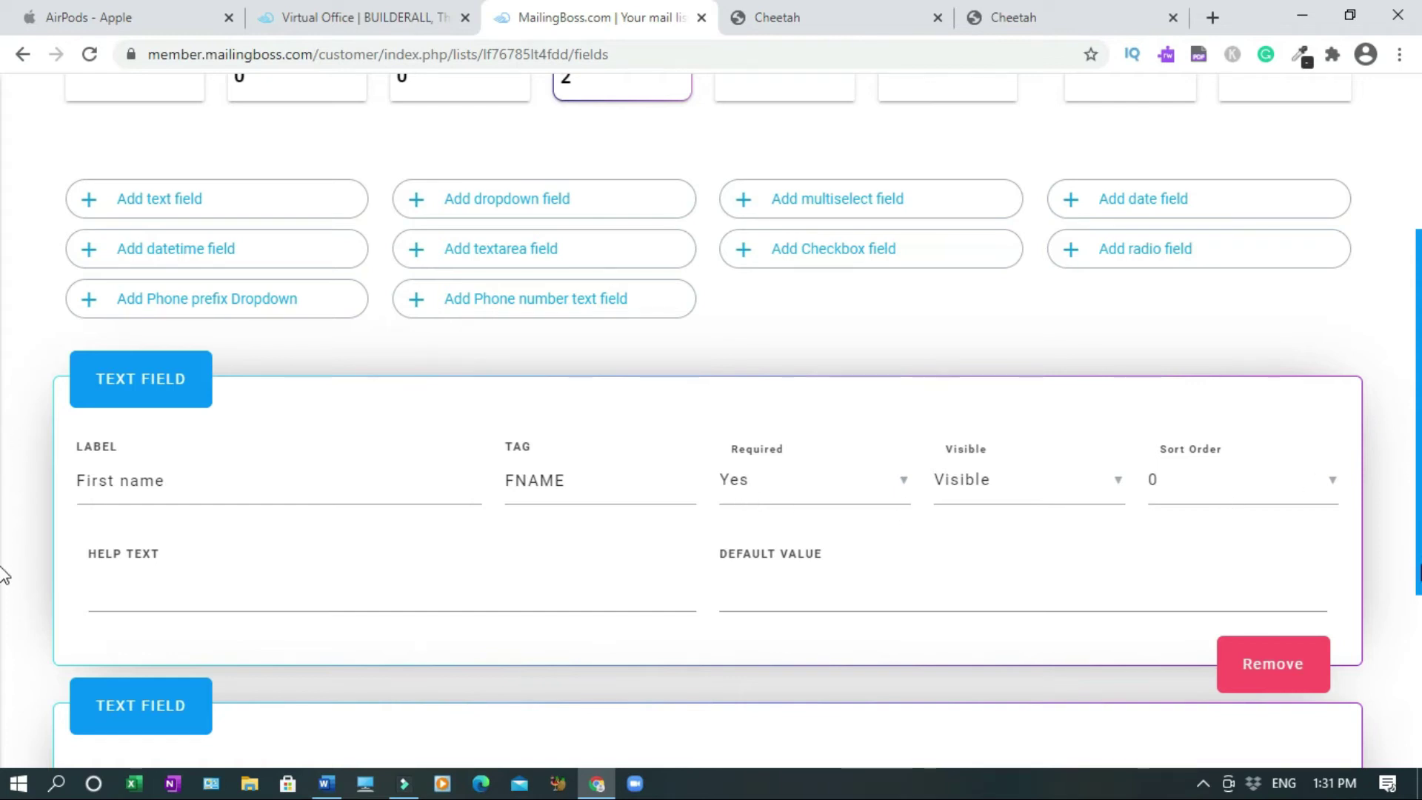
pyautogui.scroll(-4, 7, 615)
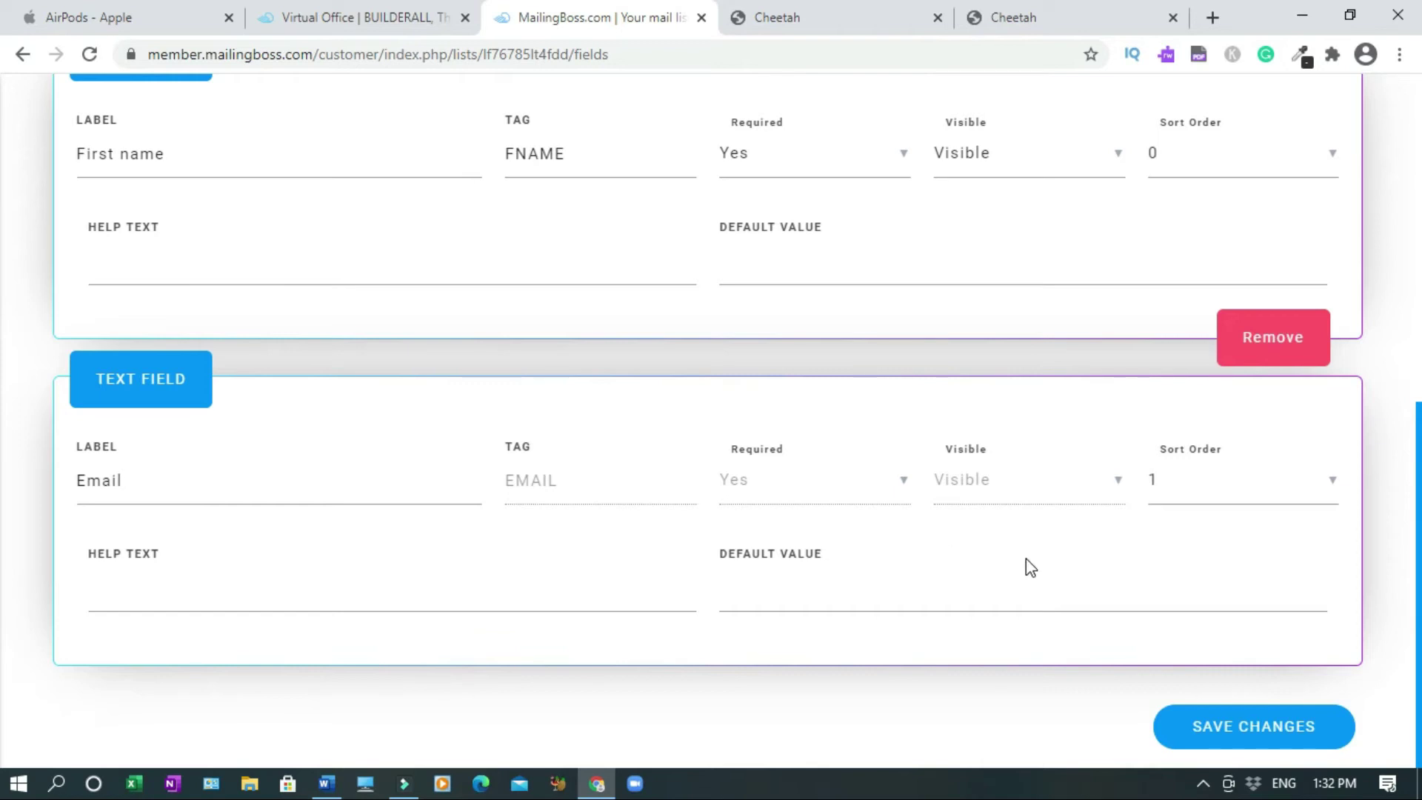
pyautogui.click(1293, 735)
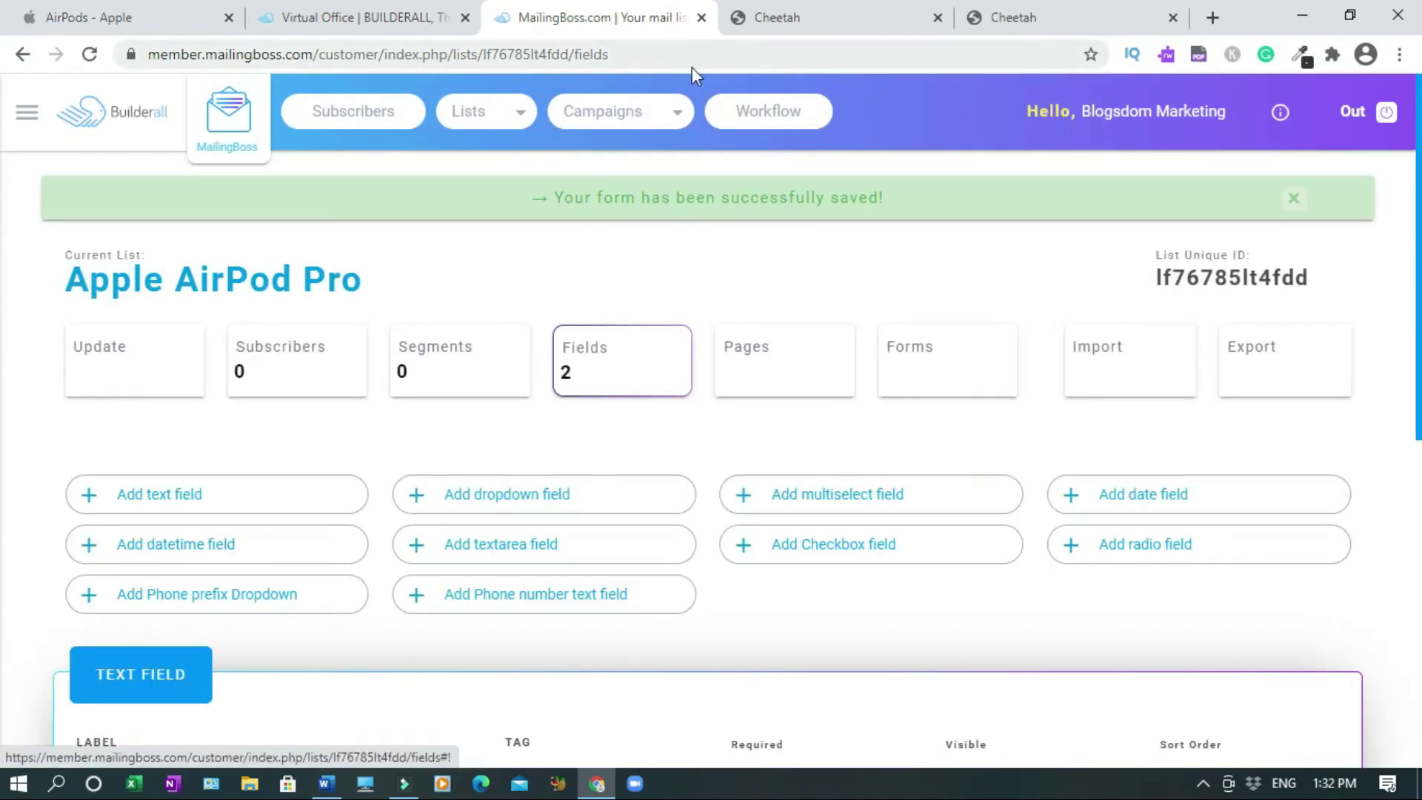
# - Connect the page's signup form to the Apple AirPod Pro mailing list and save
pyautogui.click(702, 17)
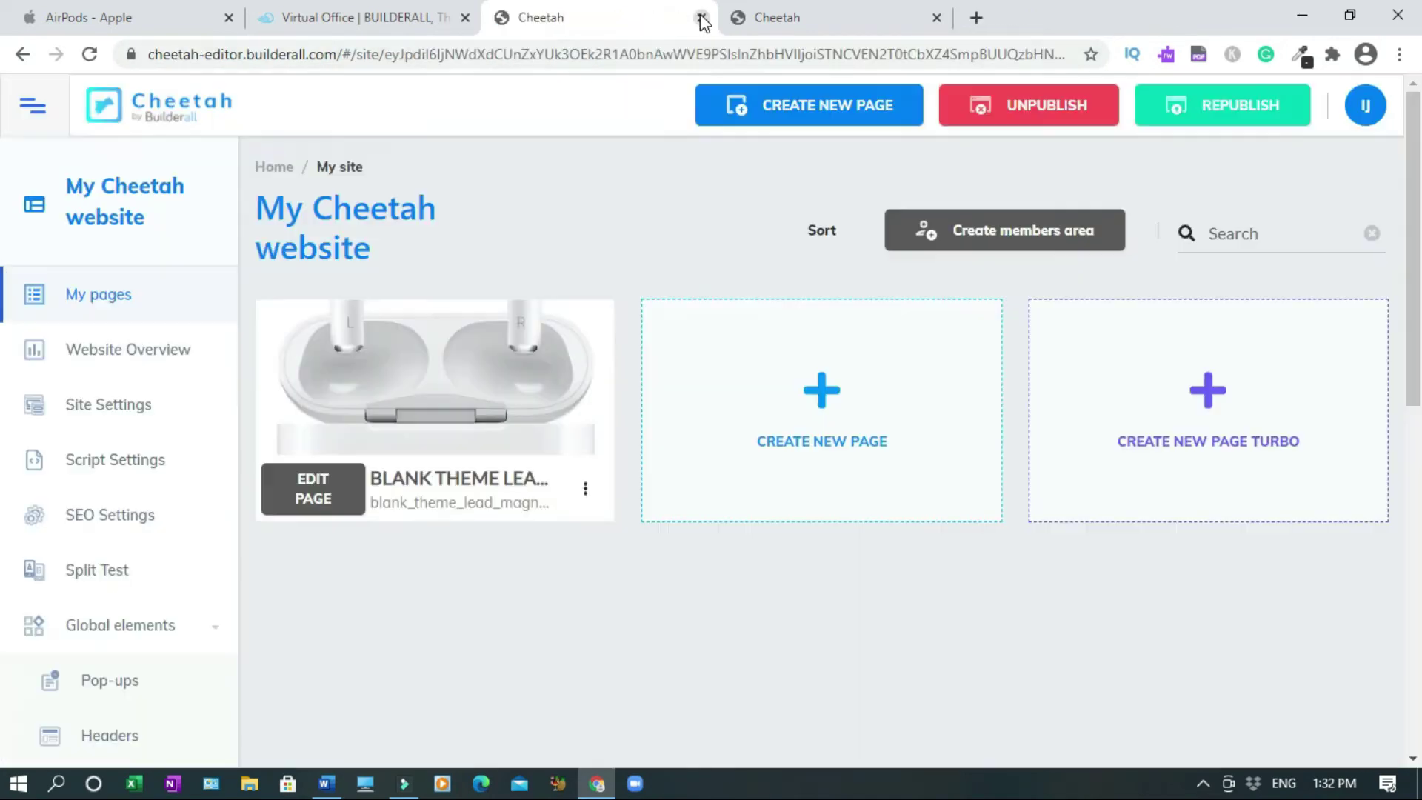
pyautogui.click(779, 11)
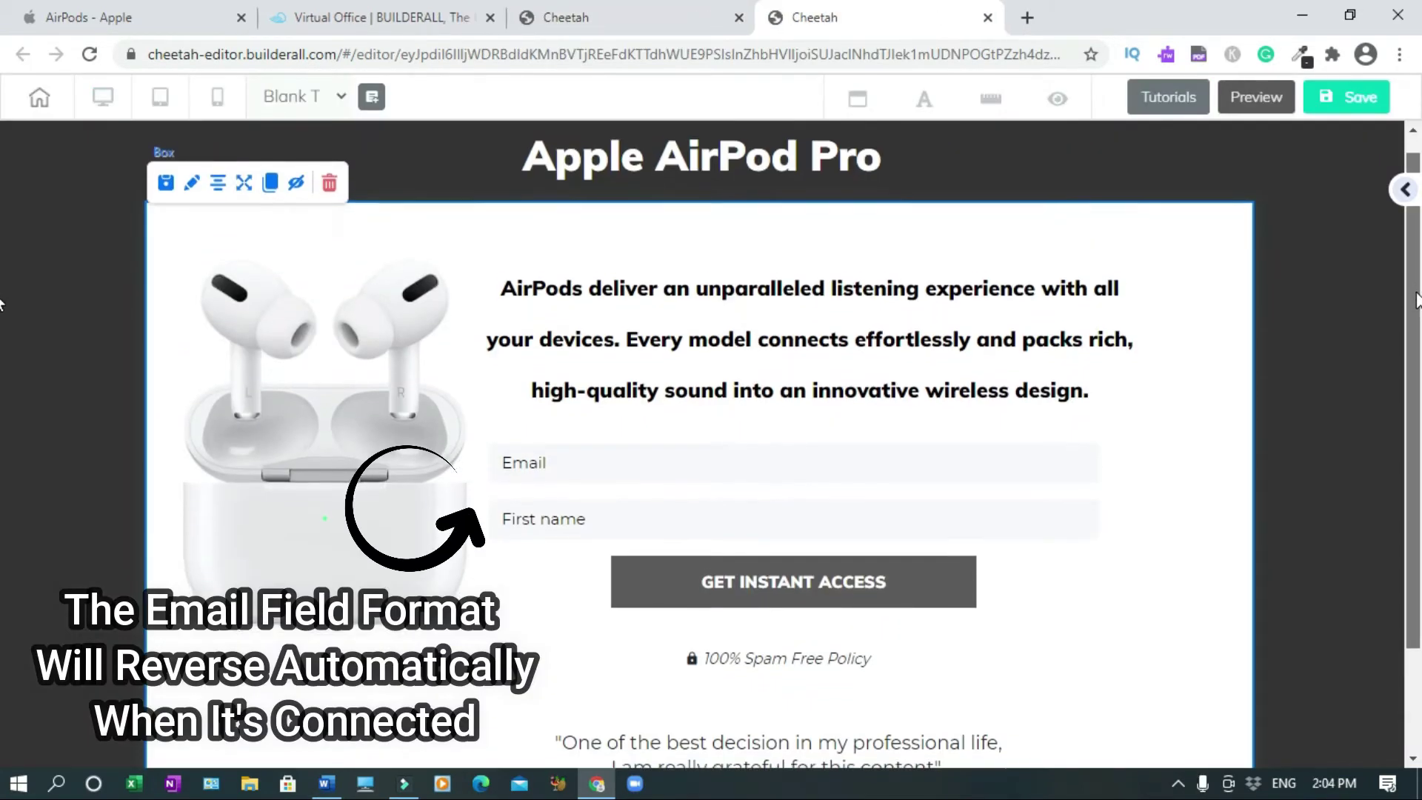
pyautogui.scroll(-1, 567, 477)
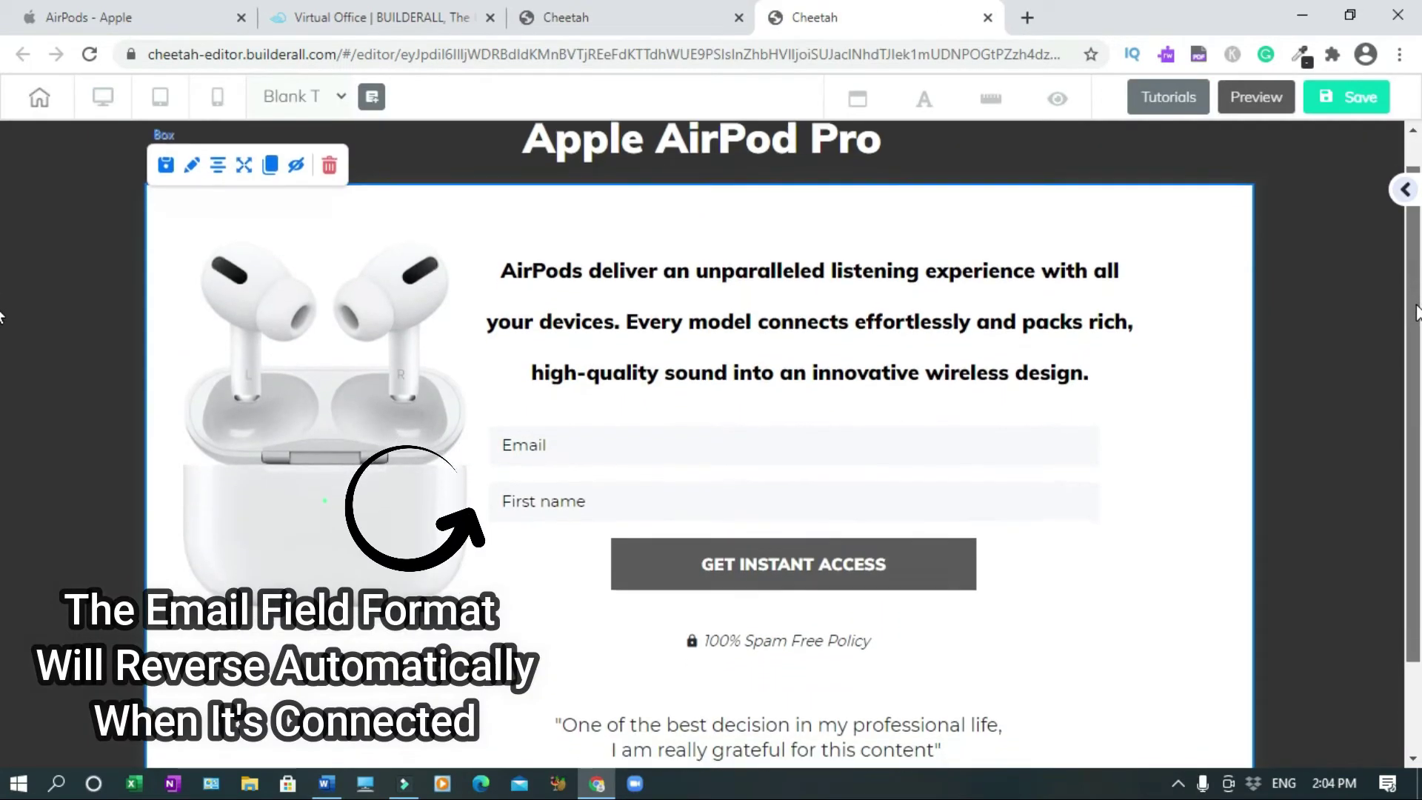
pyautogui.click(567, 477)
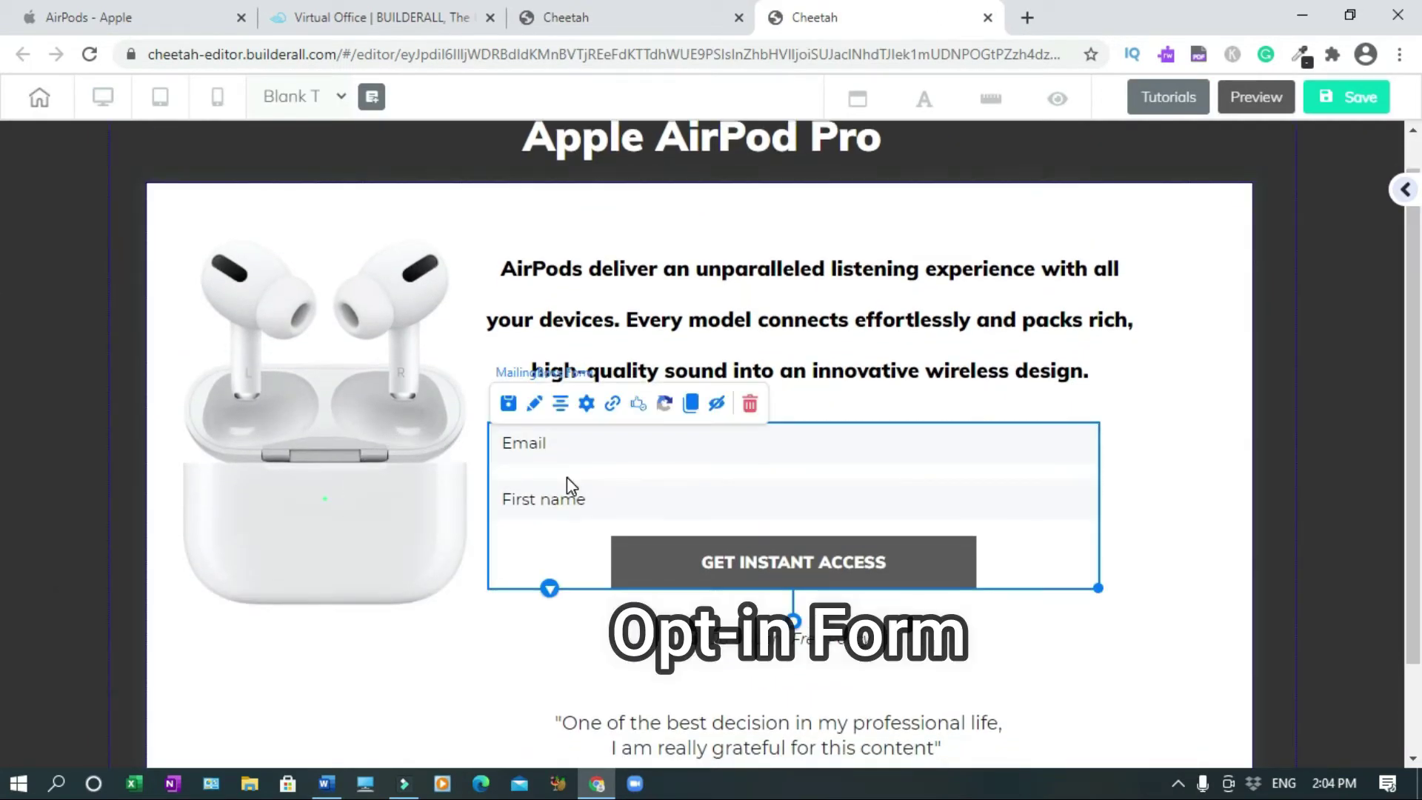
pyautogui.click(587, 403)
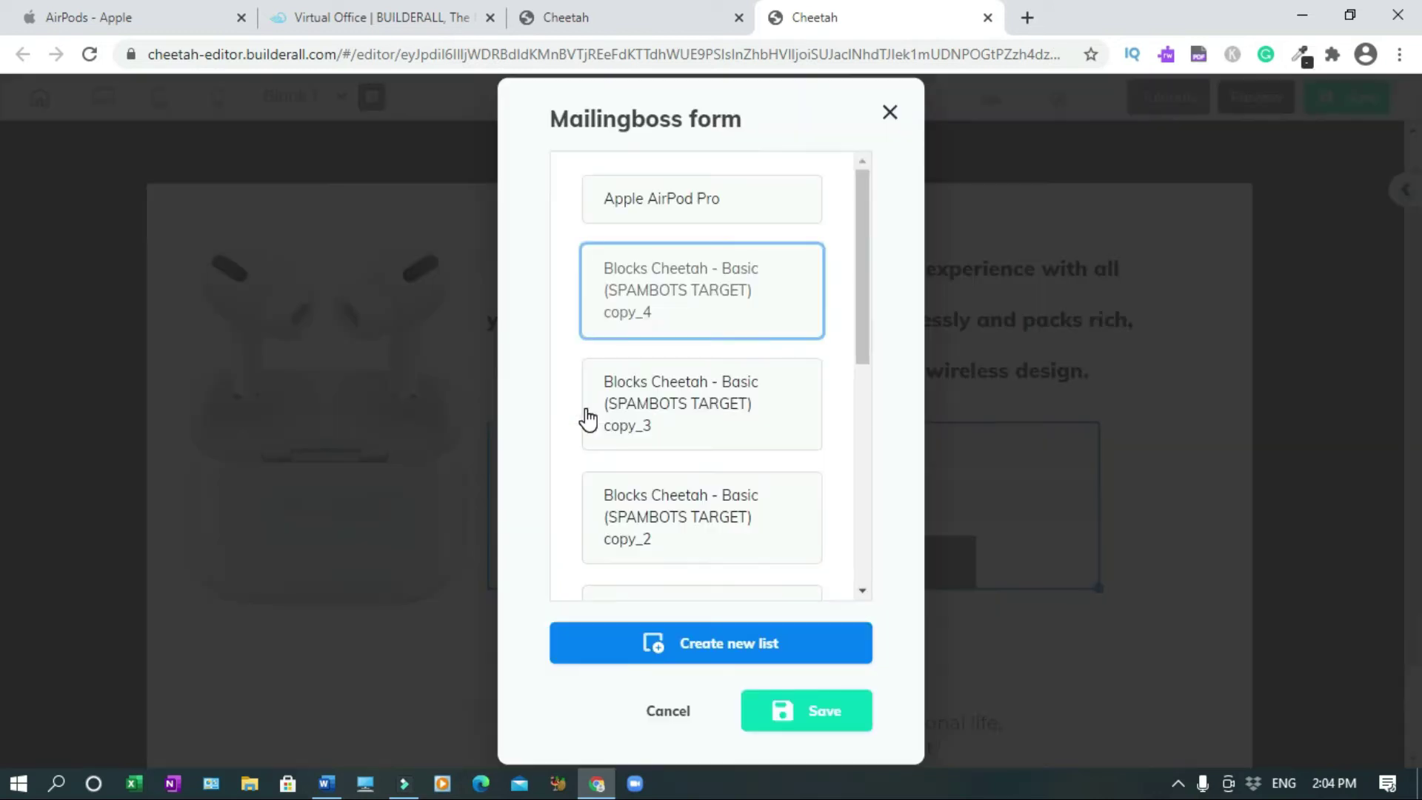
pyautogui.click(728, 208)
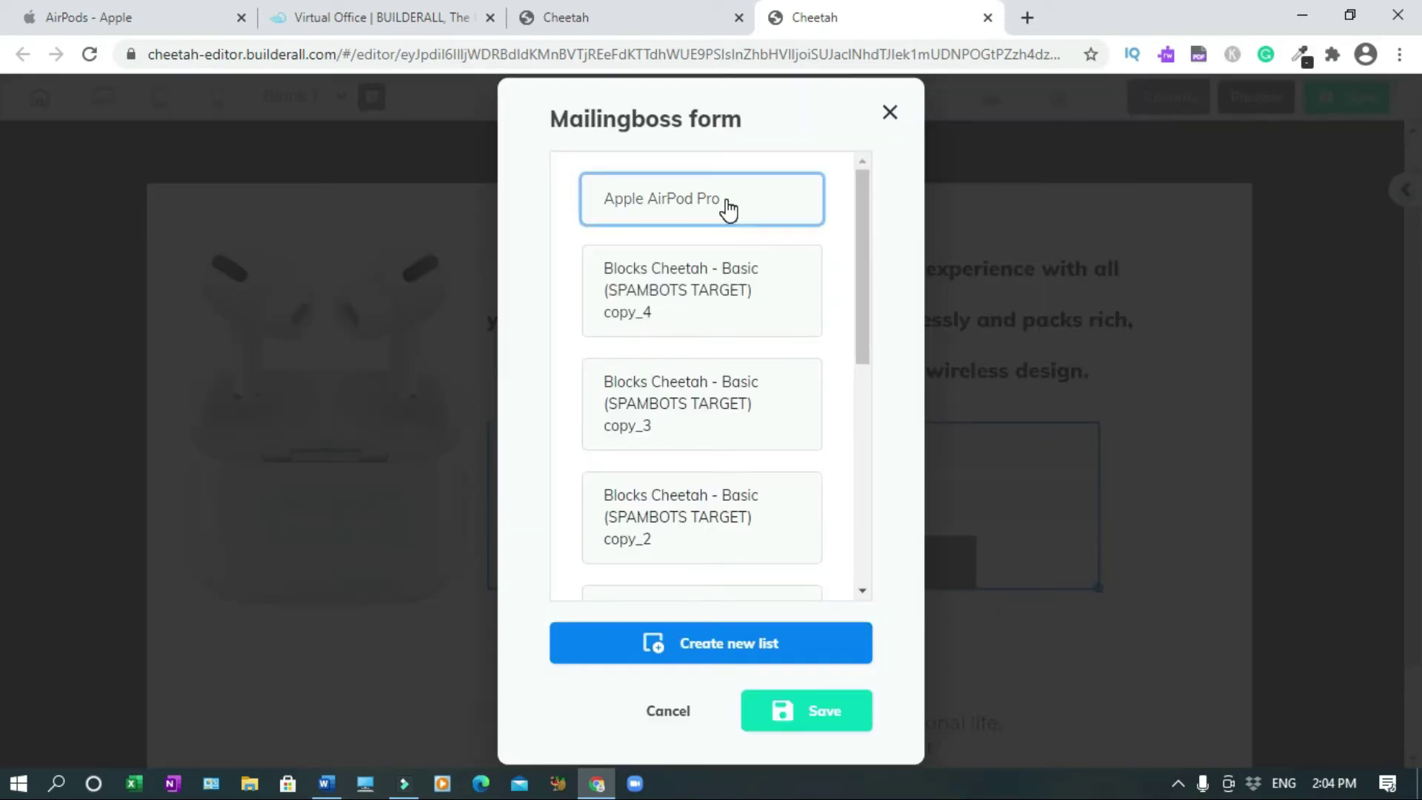
pyautogui.click(816, 718)
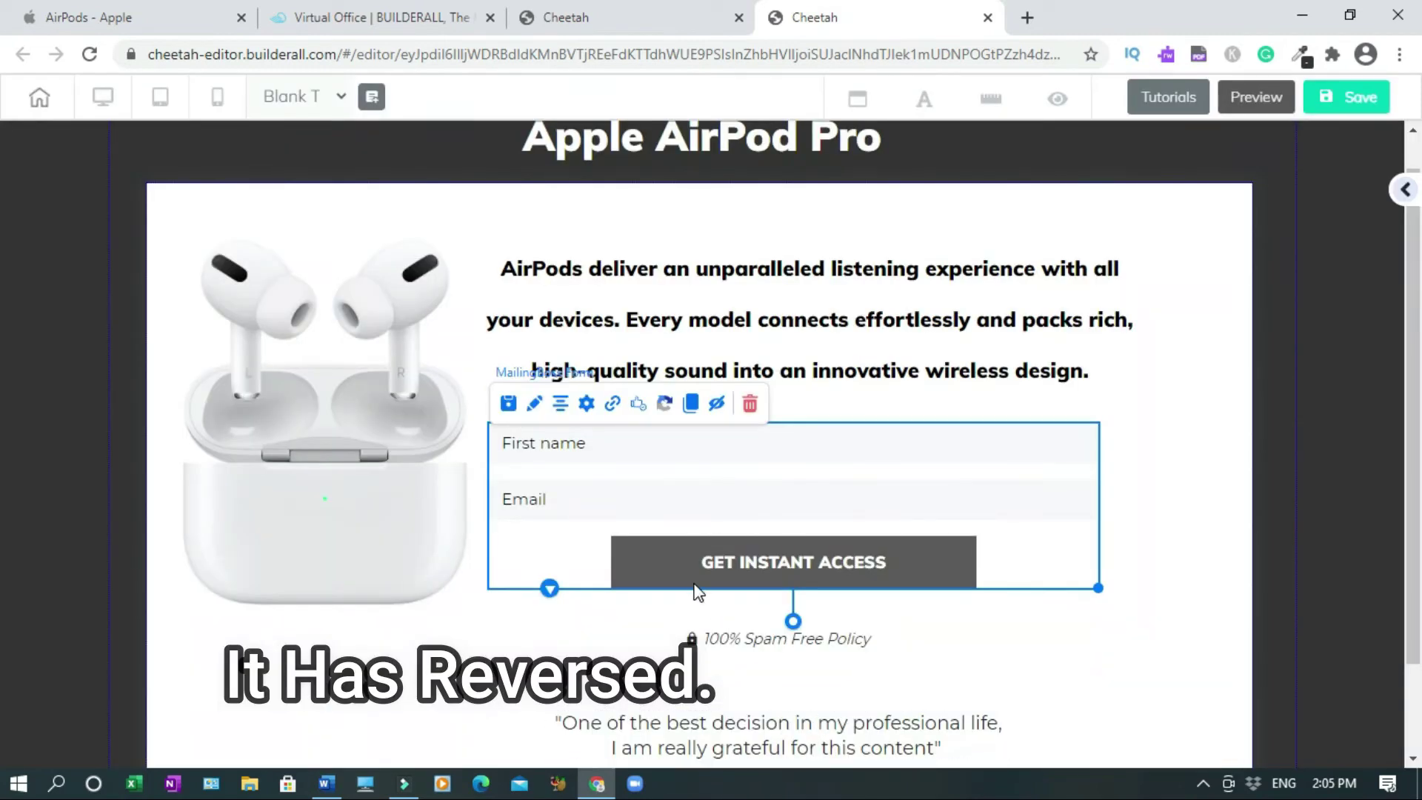
pyautogui.click(614, 404)
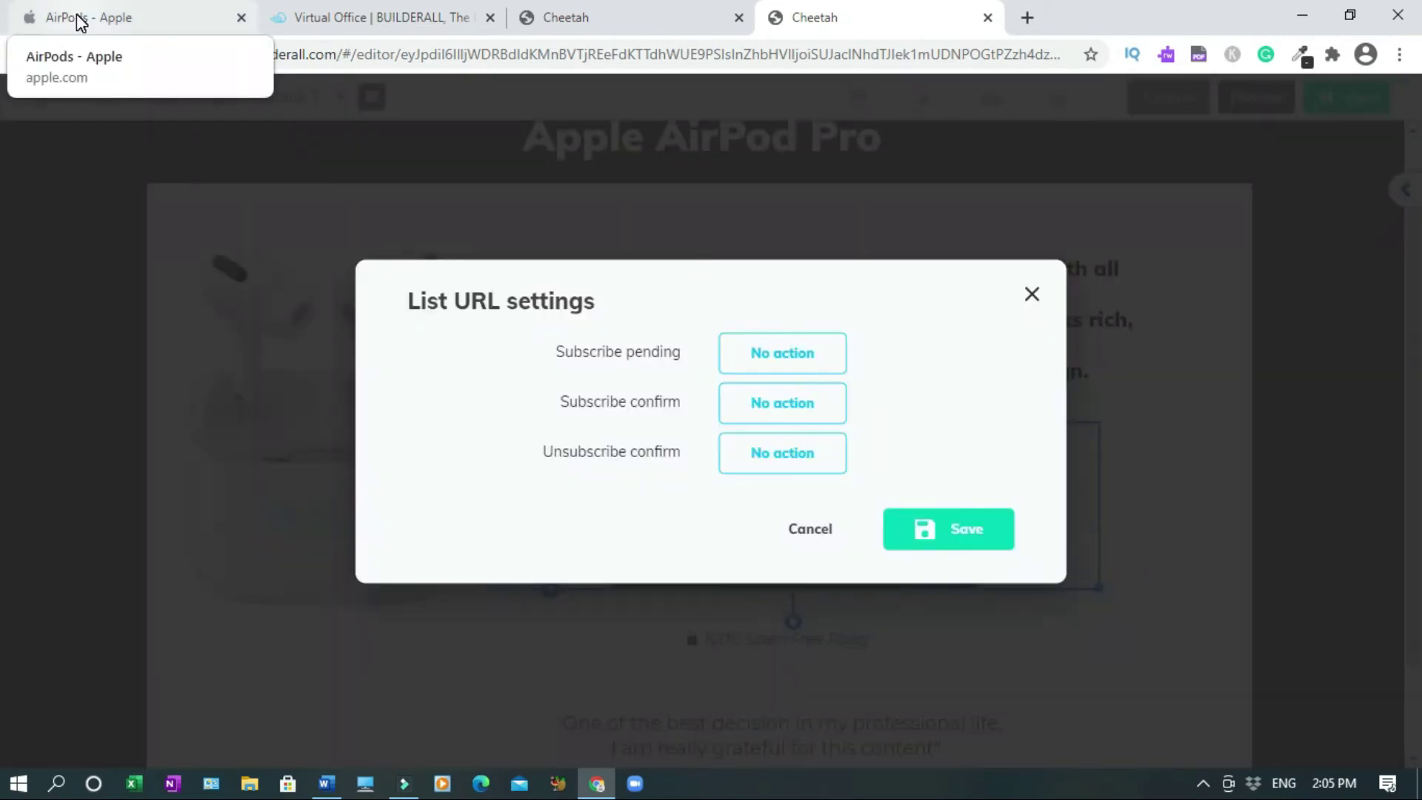
pyautogui.click(78, 18)
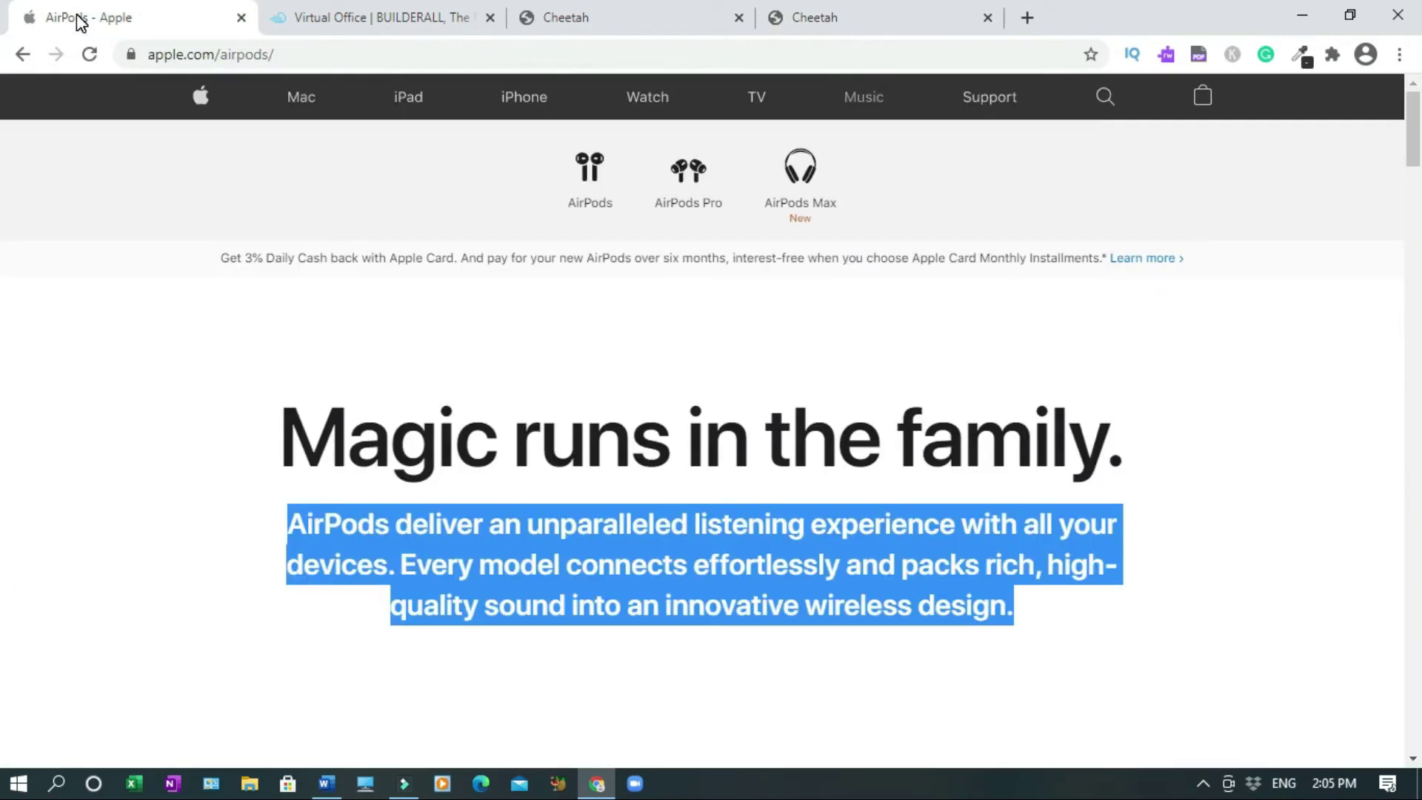
pyautogui.click(180, 51)
pyautogui.hotkey('ctrl', 'c')
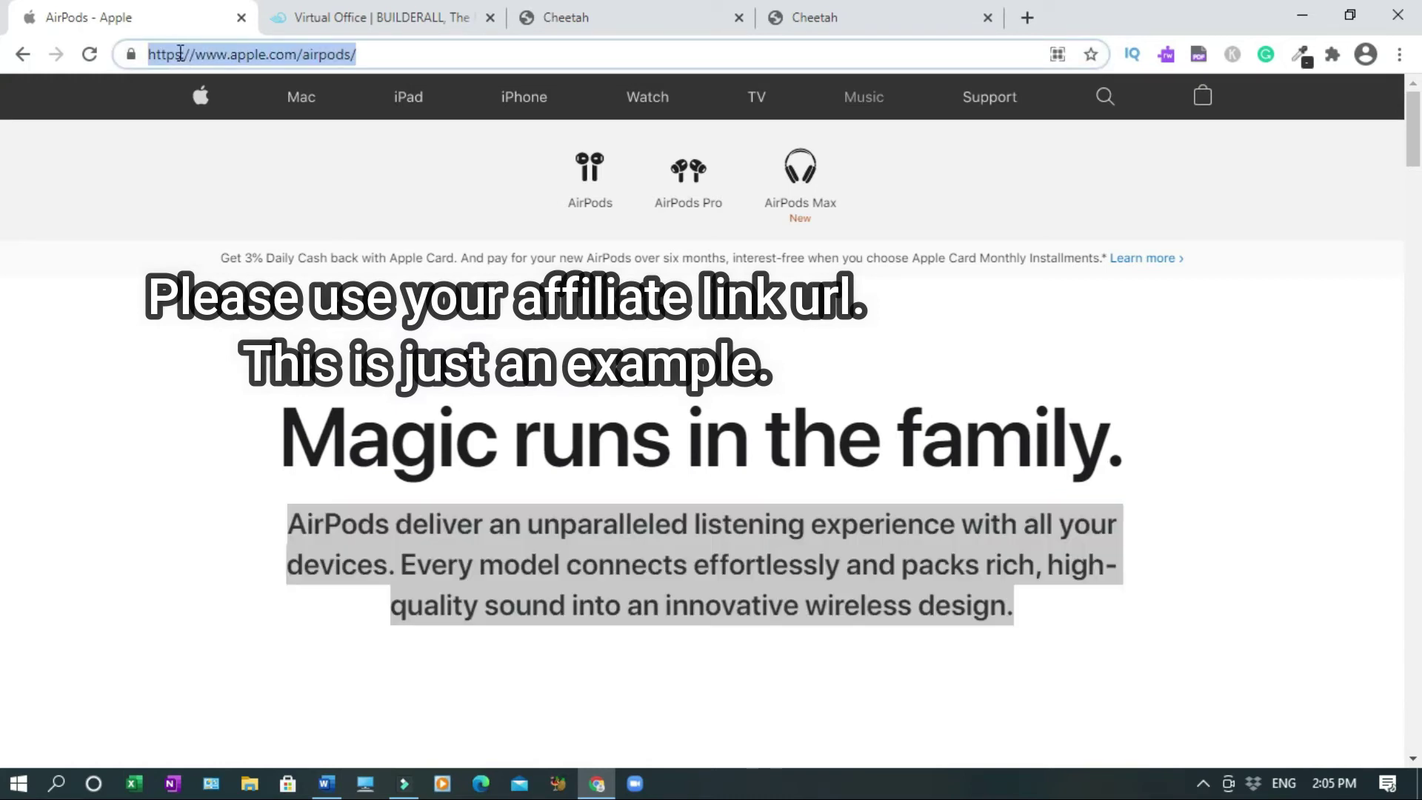
pyautogui.rightClick(182, 59)
pyautogui.click(247, 164)
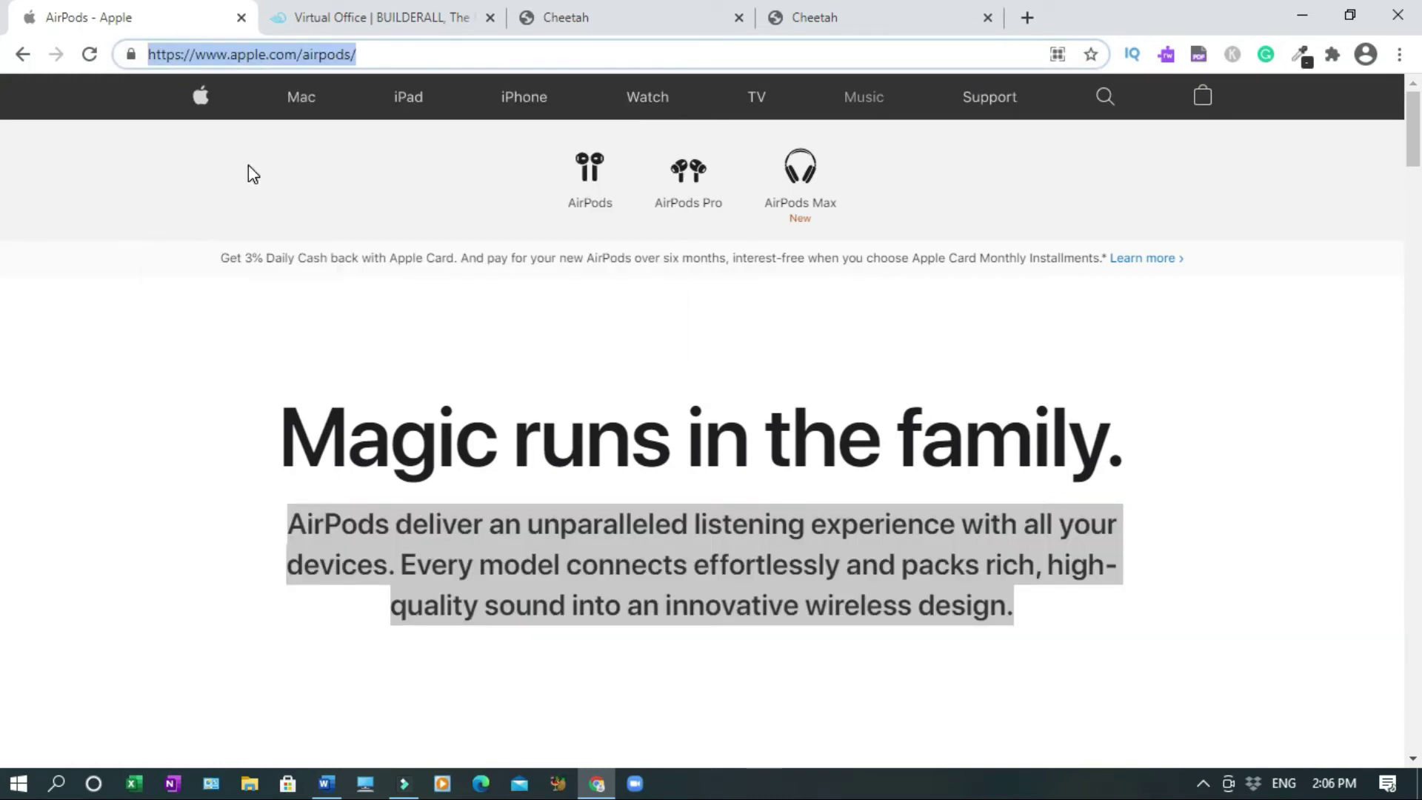
# - Set the Subscribe pending redirect to the AirPods web link
pyautogui.click(858, 20)
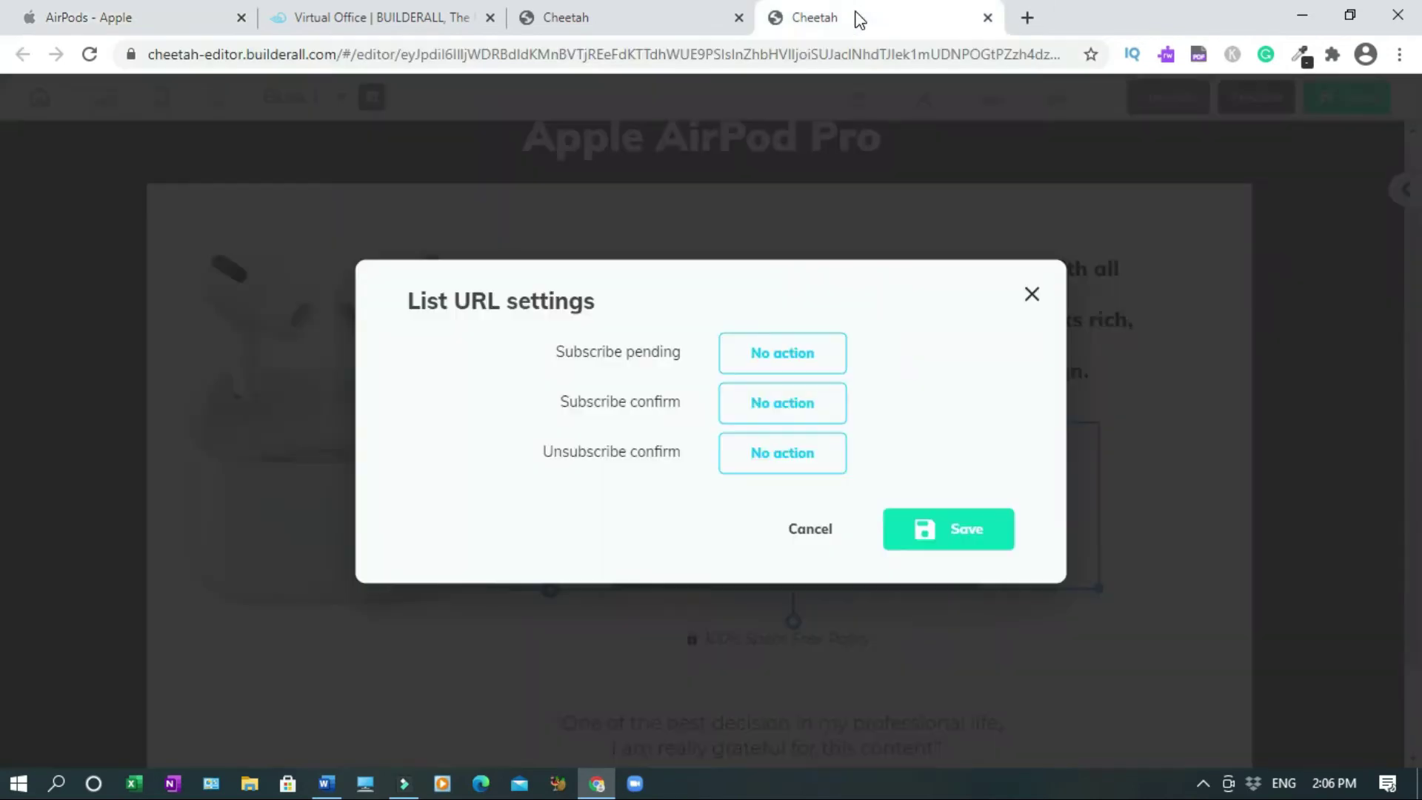
pyautogui.click(807, 359)
pyautogui.hotkey('ctrl', 'v')
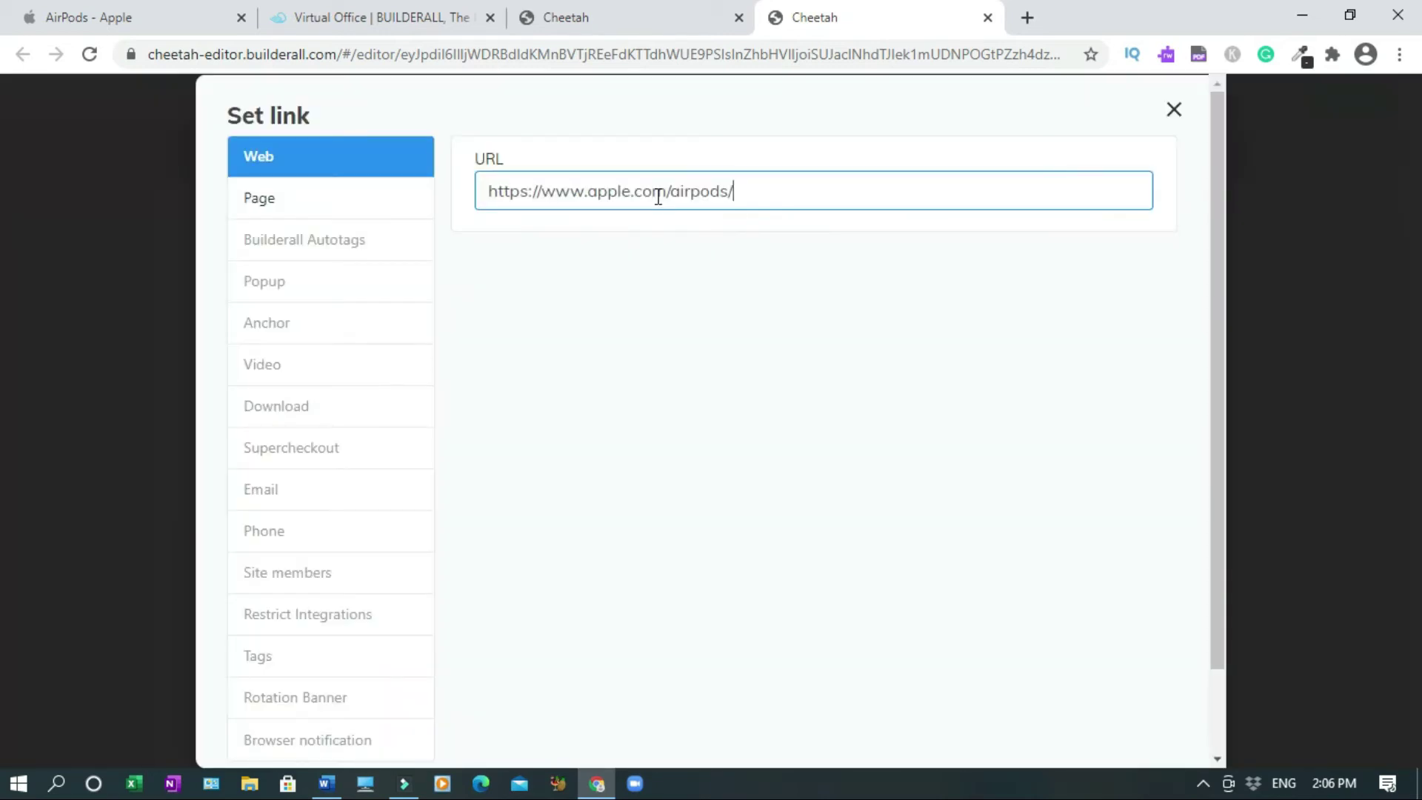
pyautogui.scroll(-2, 1220, 464)
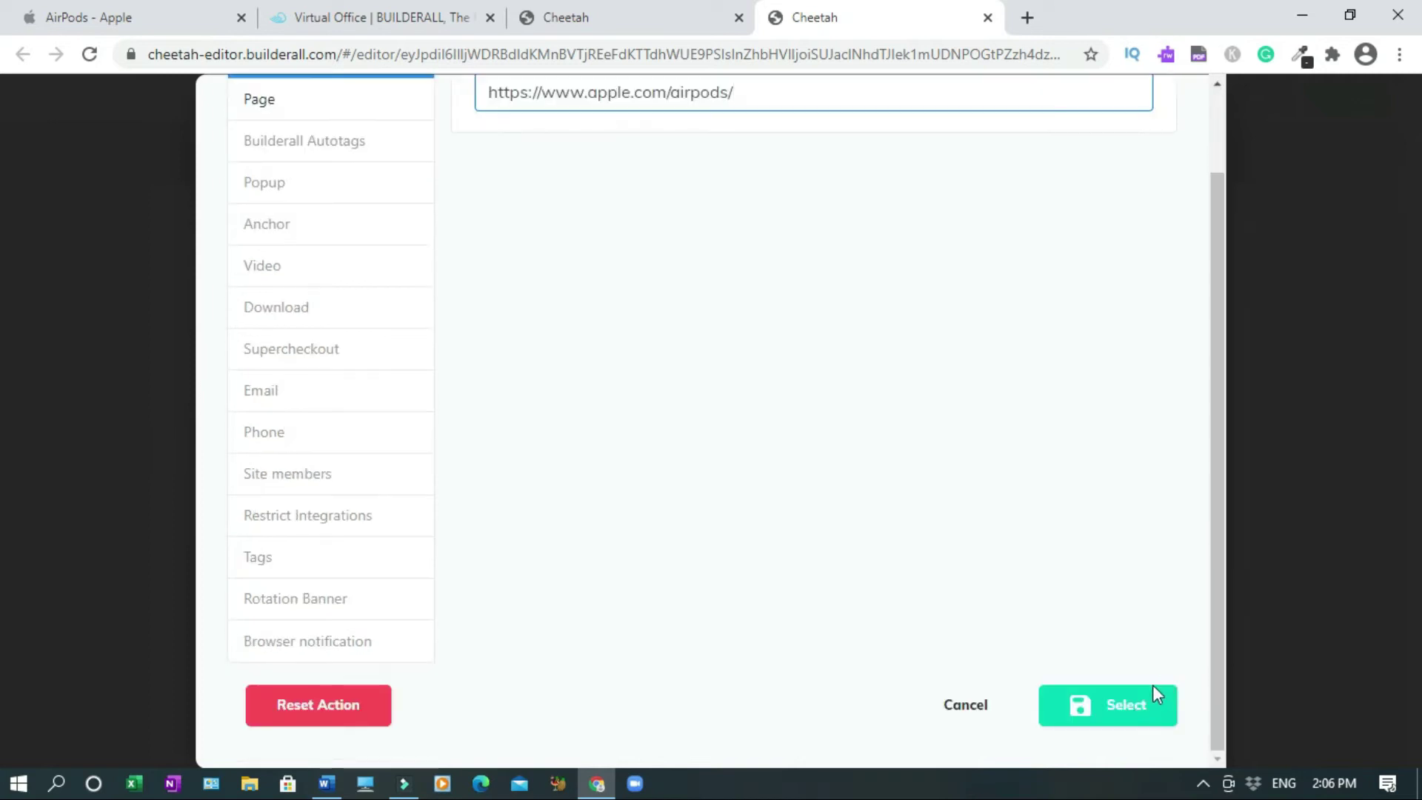
pyautogui.click(1134, 710)
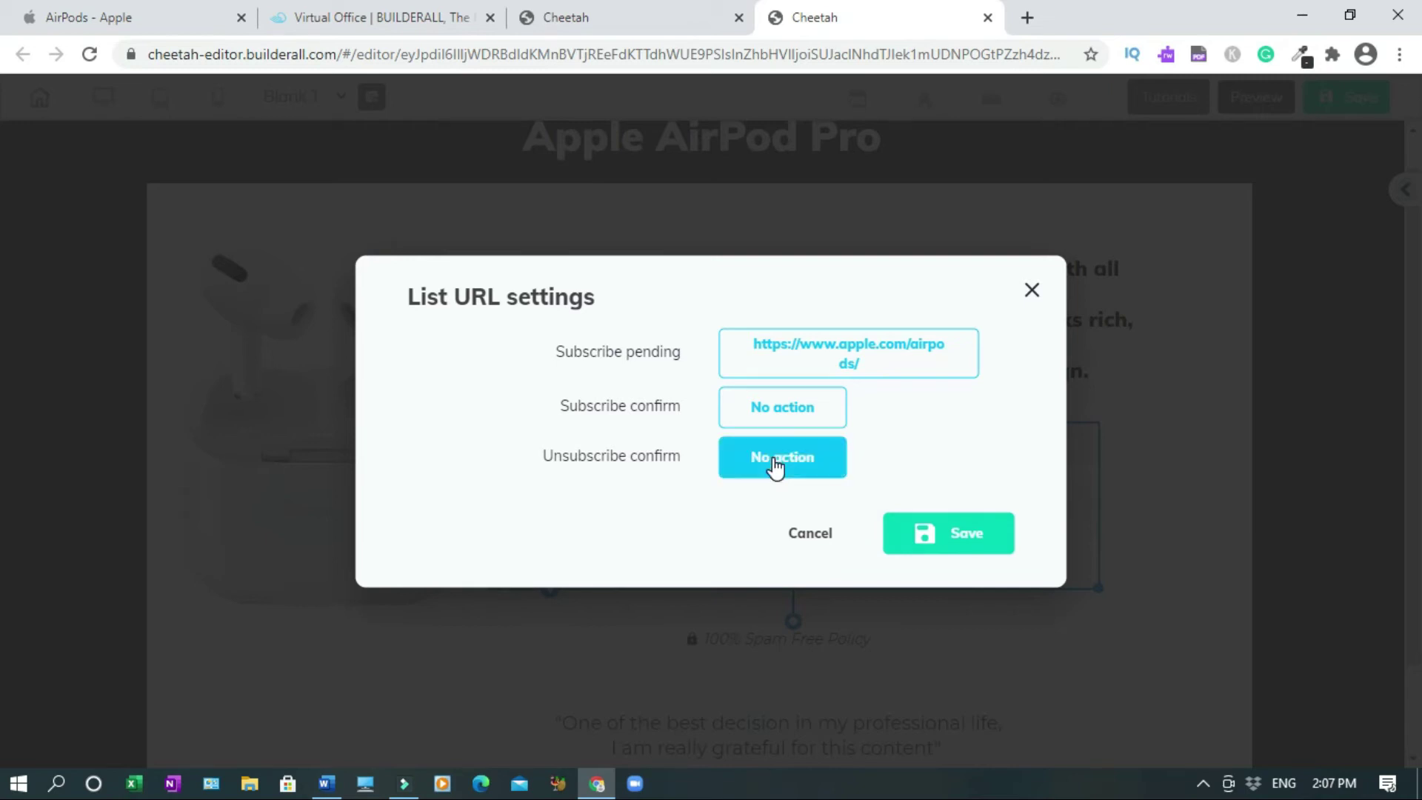
# - Set the Subscribe confirm redirect to the same AirPods link and save the list URL settings
pyautogui.click(725, 429)
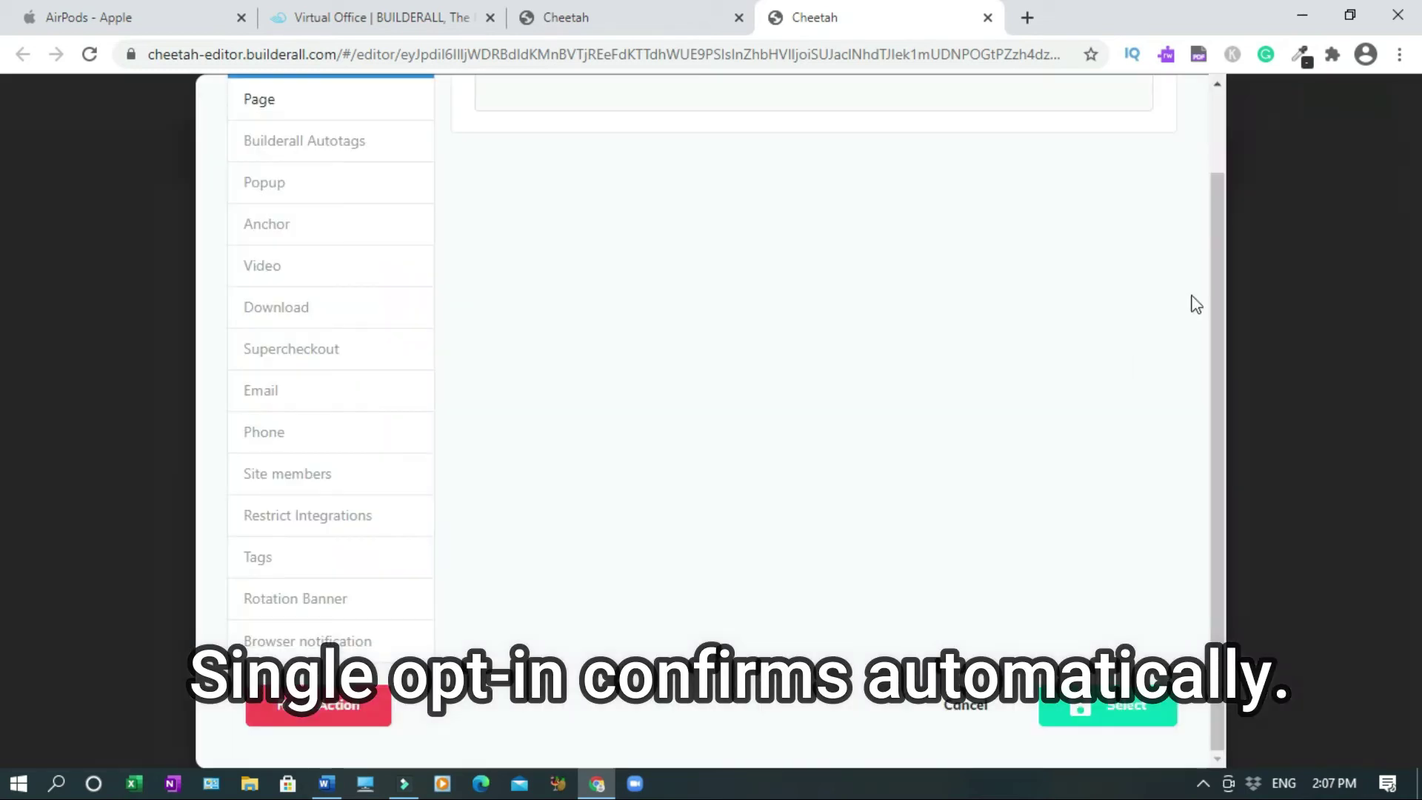
pyautogui.moveTo(1216, 262); pyautogui.dragTo(1216, 167)
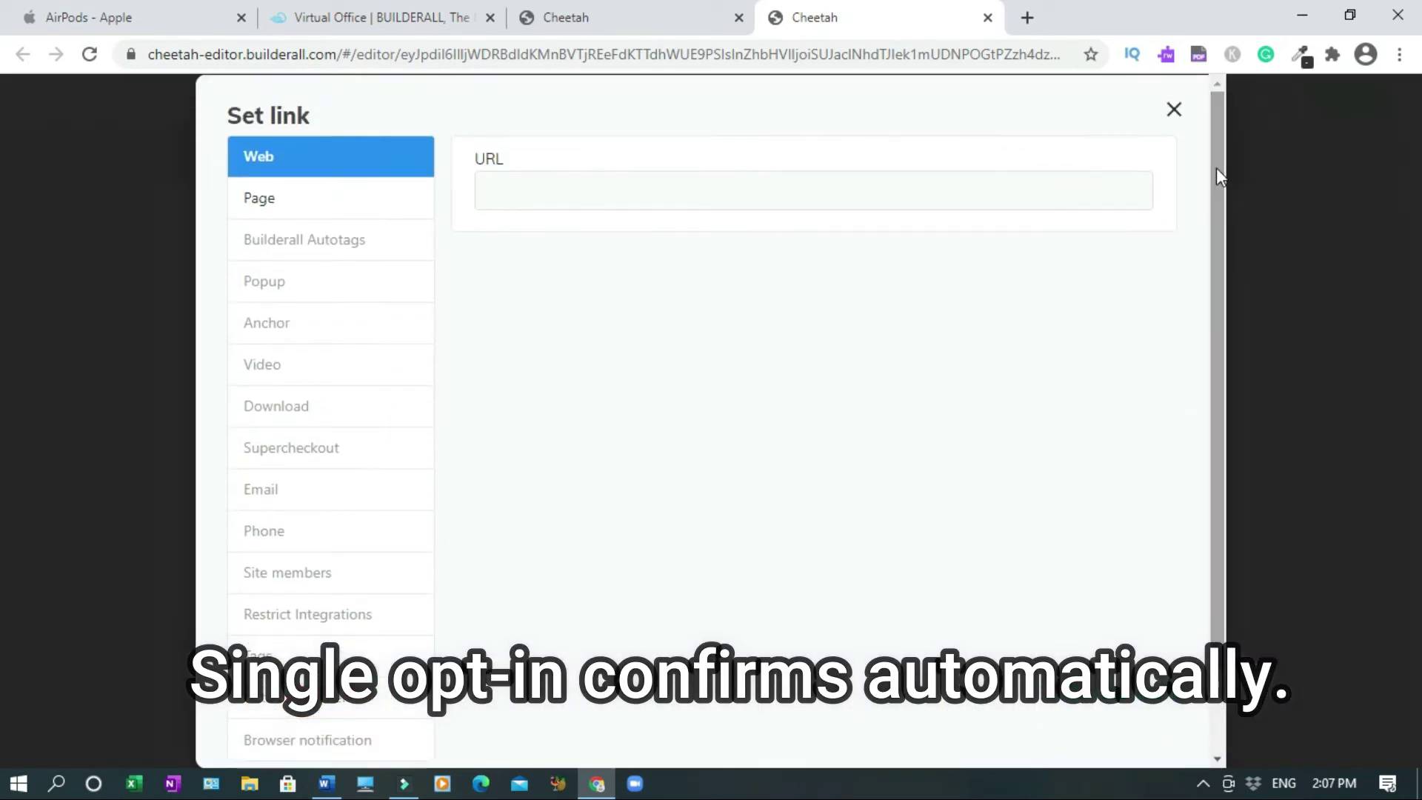
pyautogui.click(586, 189)
pyautogui.hotkey('ctrl', 'v')
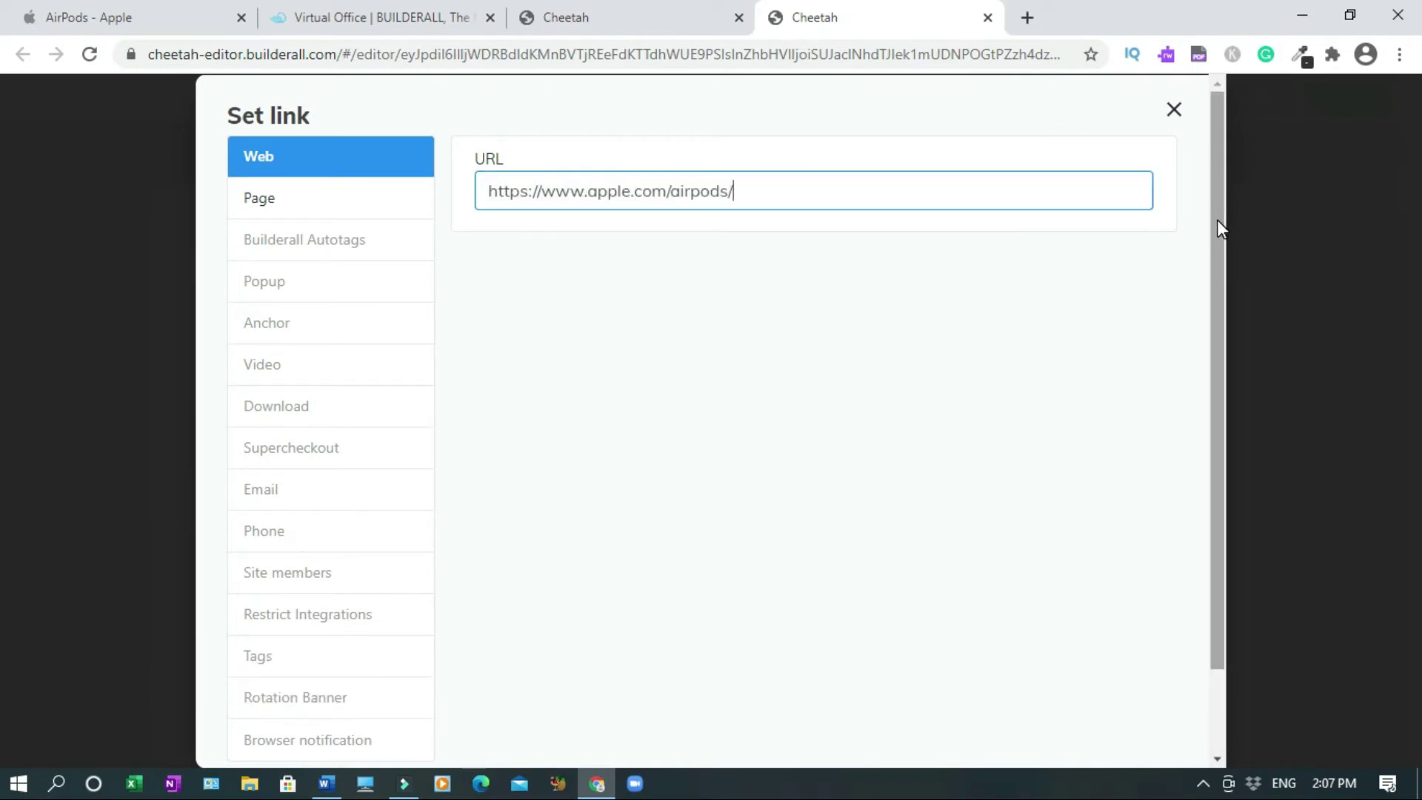
pyautogui.moveTo(1216, 219); pyautogui.dragTo(1241, 482)
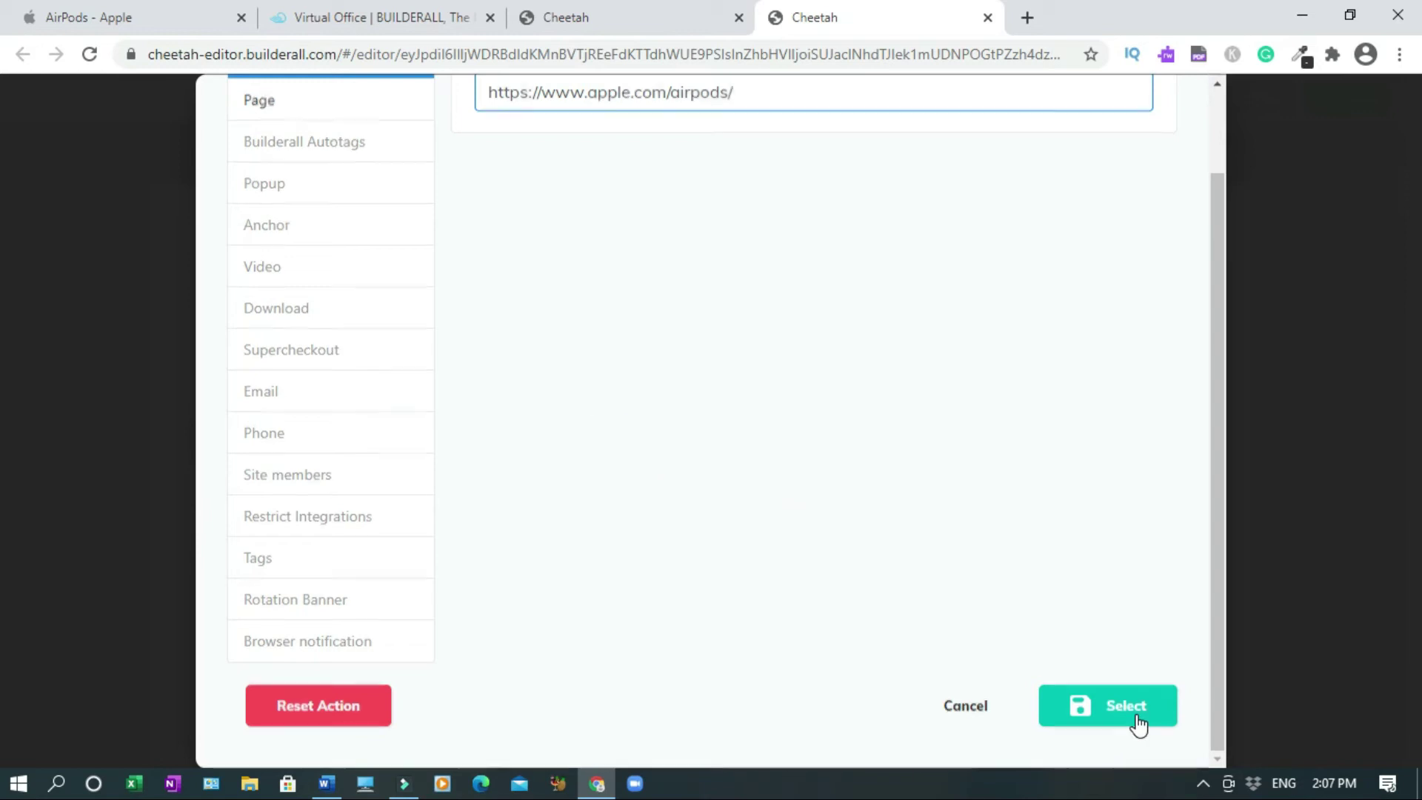
pyautogui.click(1138, 722)
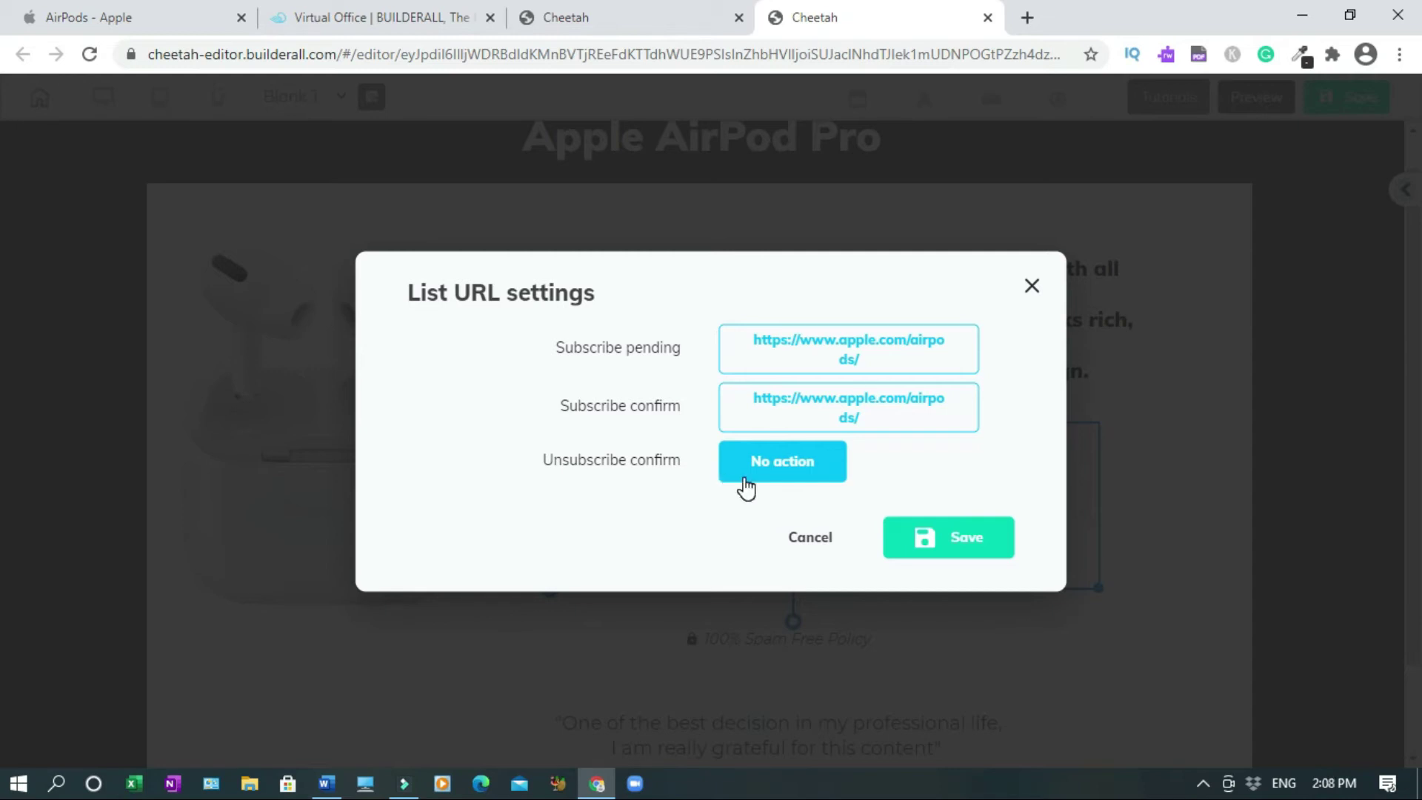
pyautogui.click(955, 546)
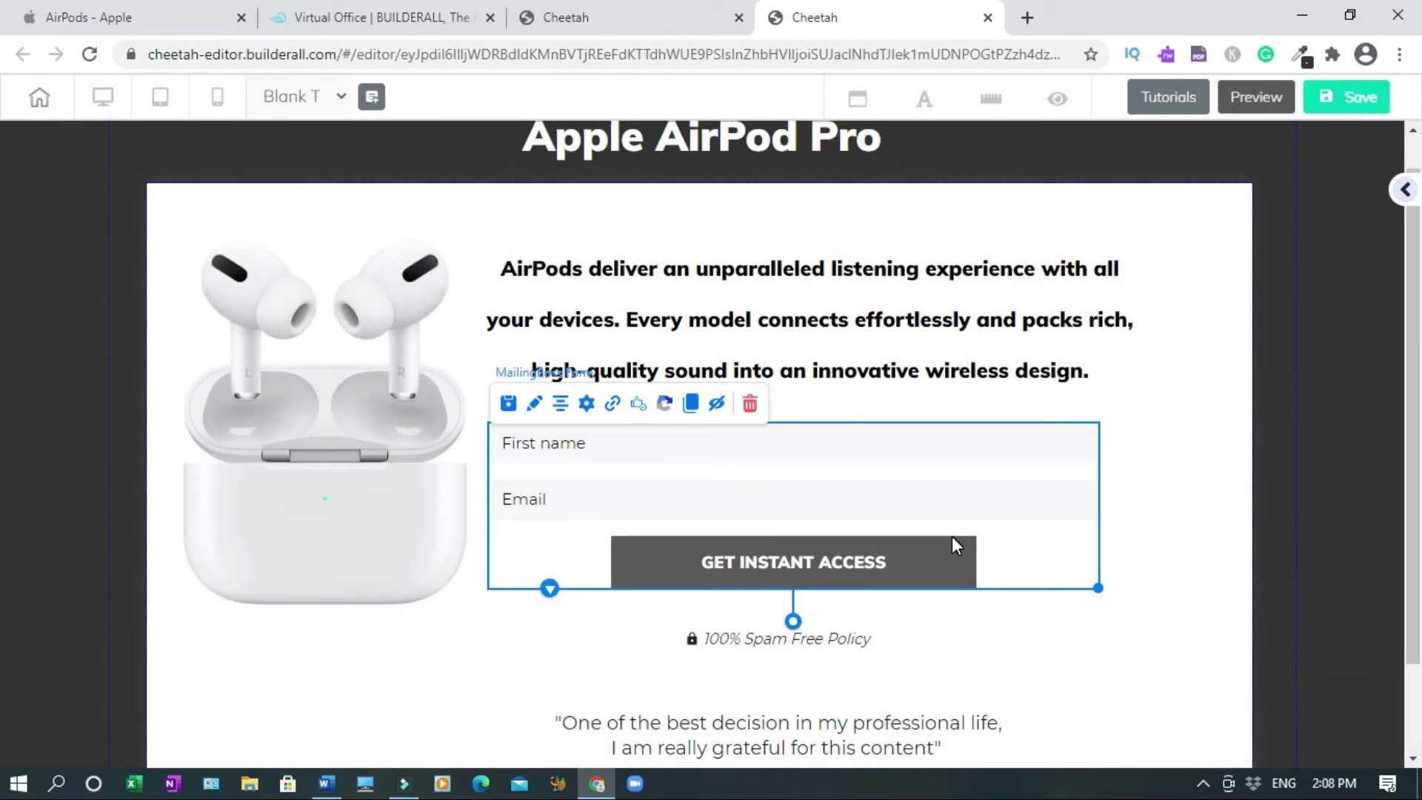
# - Replace the form button's text GET INSTANT ACCESS with BUY in the Headline settings
pyautogui.click(536, 408)
pyautogui.moveTo(1158, 470); pyautogui.dragTo(1156, 191)
pyautogui.scroll(-4, 1251, 434)
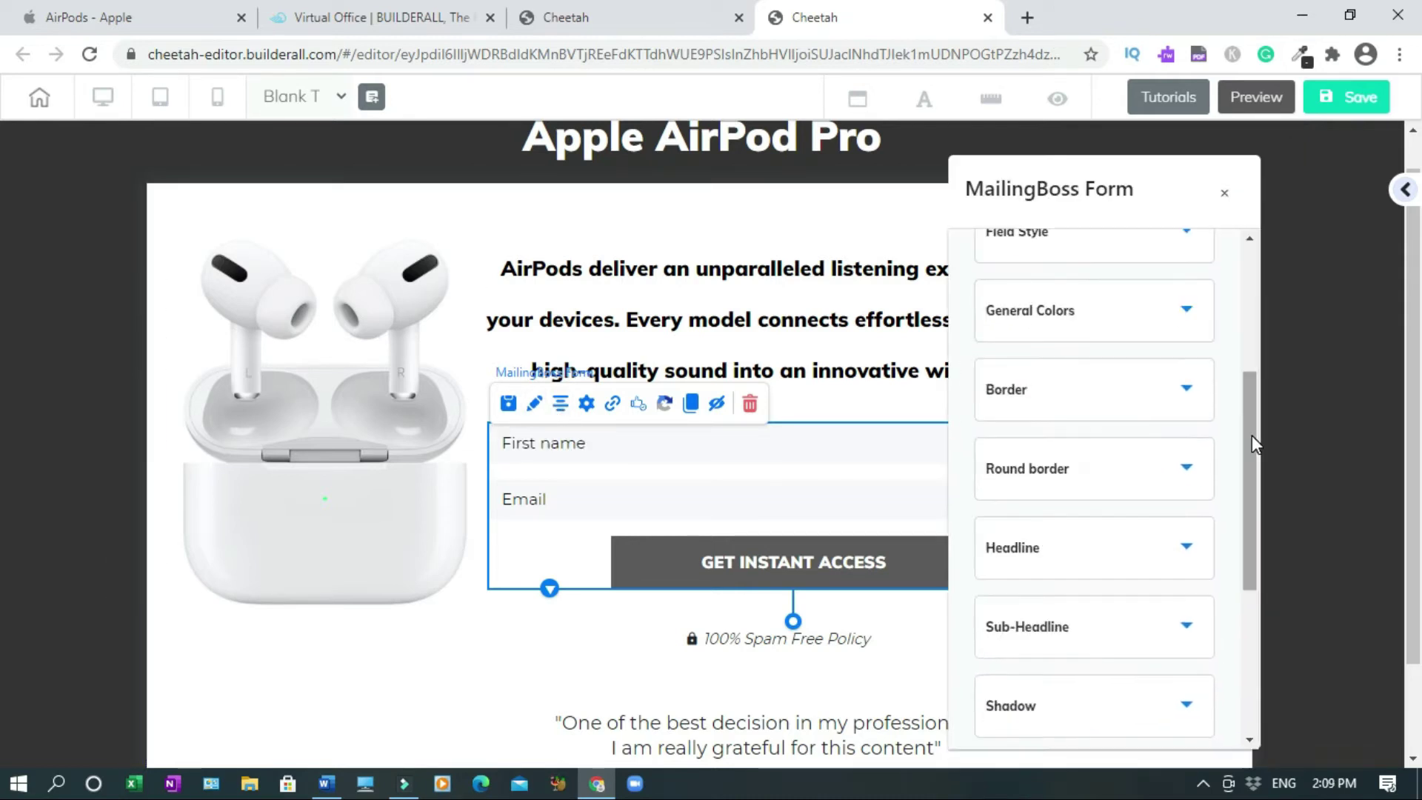
pyautogui.click(1186, 552)
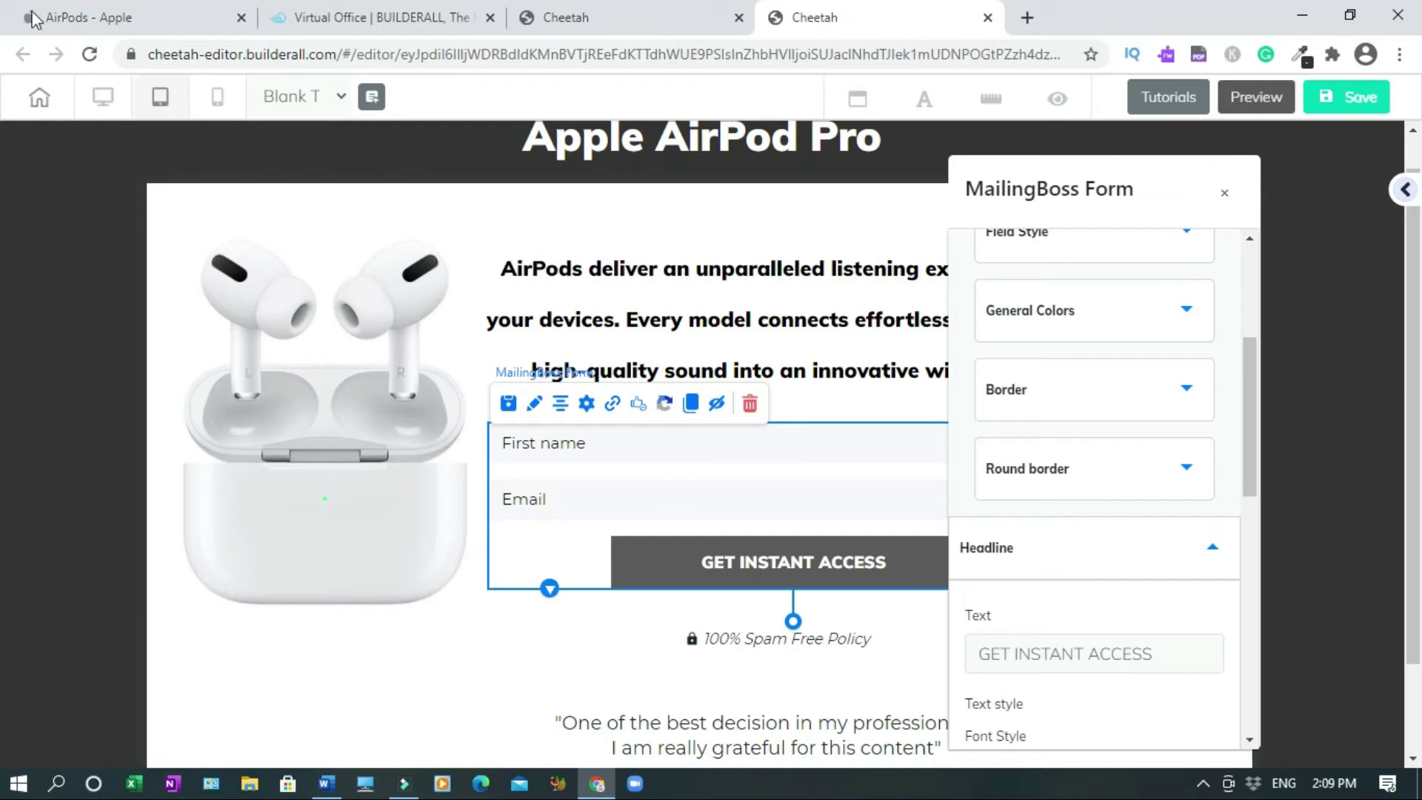
pyautogui.click(100, 19)
pyautogui.scroll(-10, 2, 185)
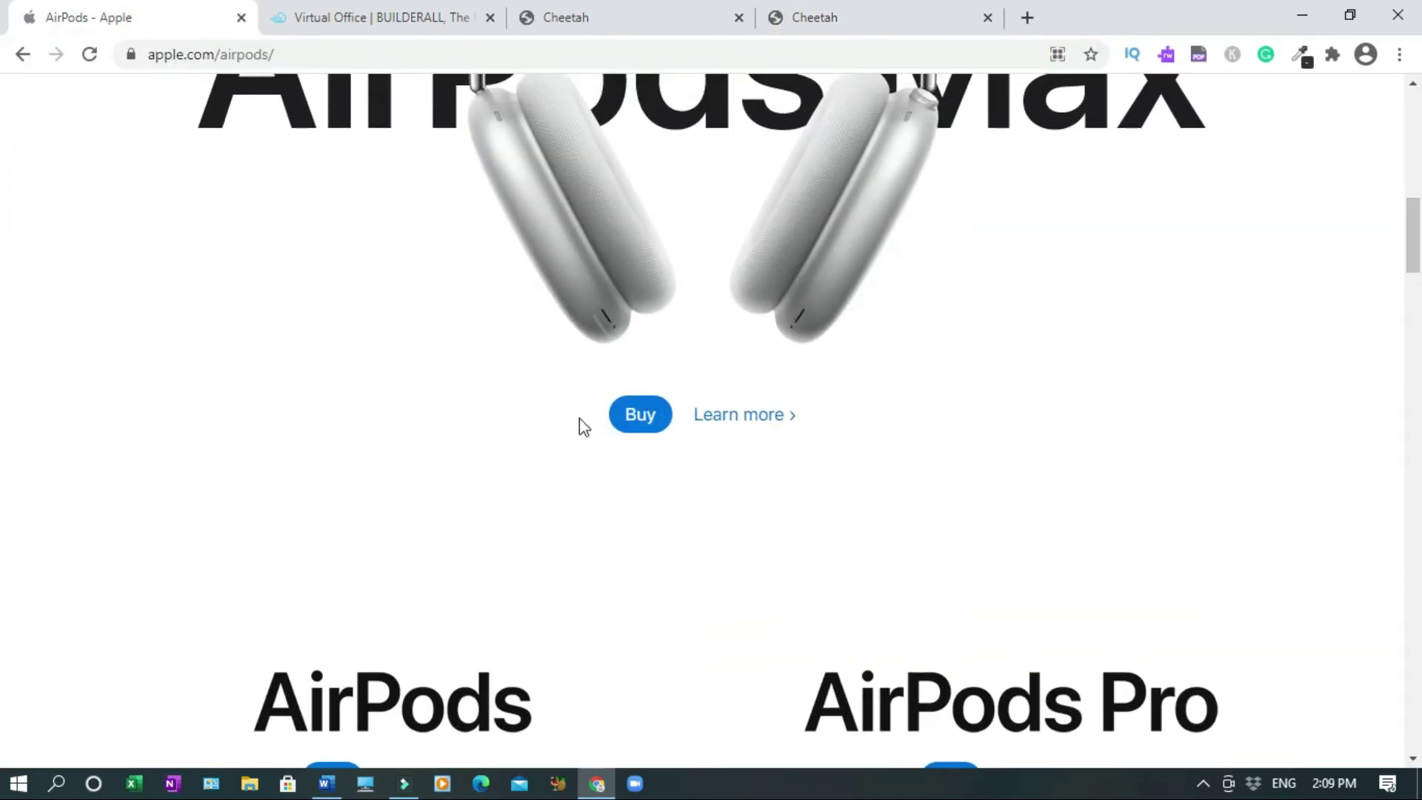
pyautogui.click(822, 20)
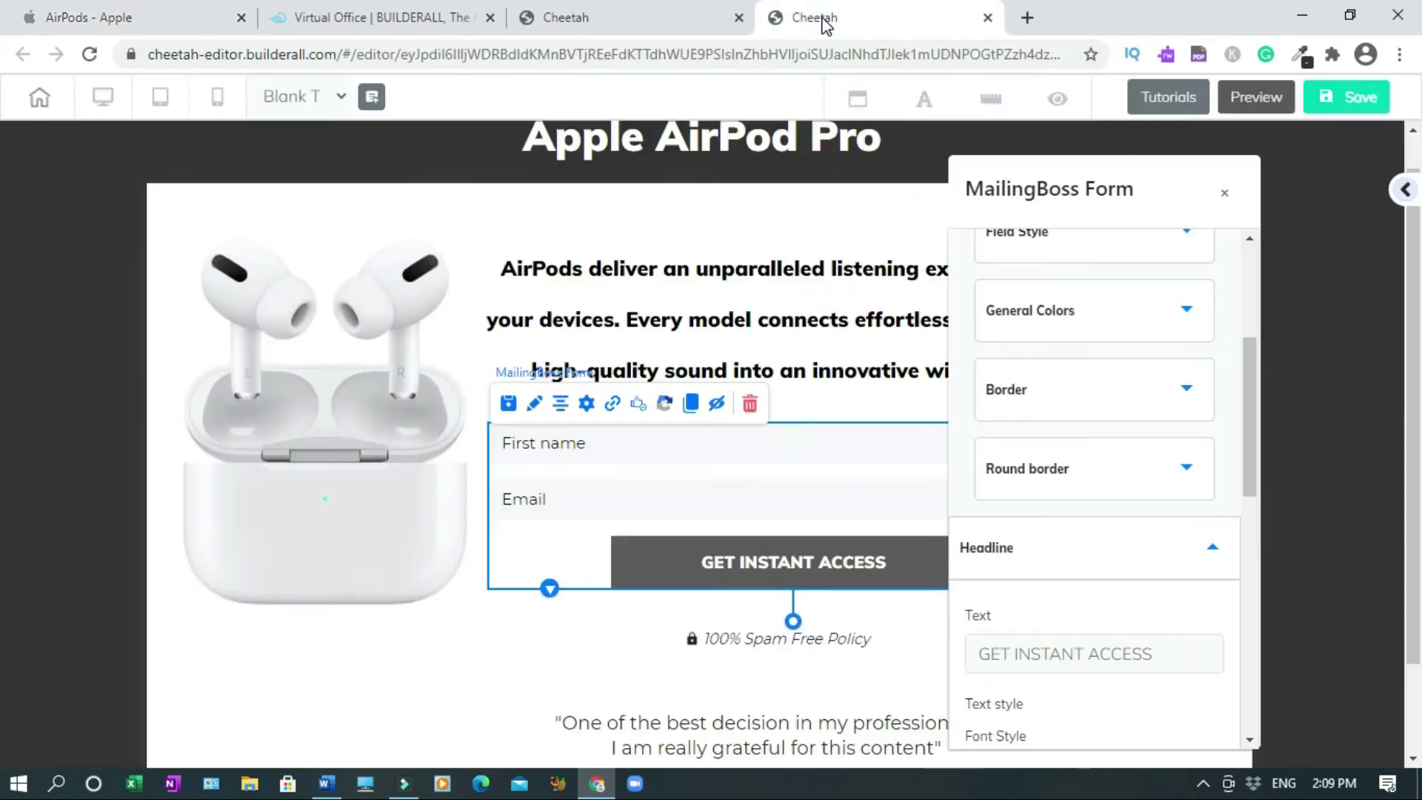
pyautogui.tripleClick(1091, 654)
pyautogui.write('BUY')
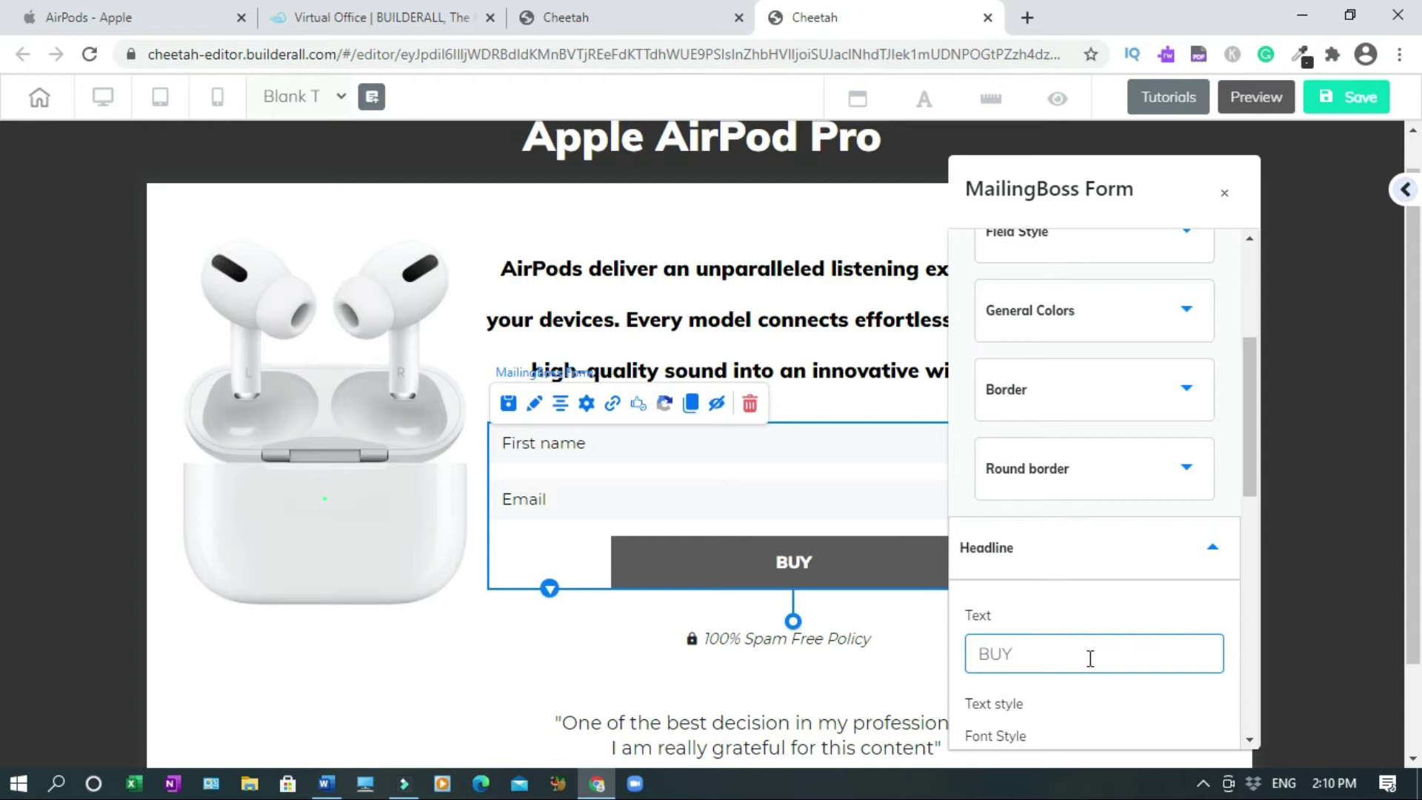
pyautogui.scroll(-4, 1231, 511)
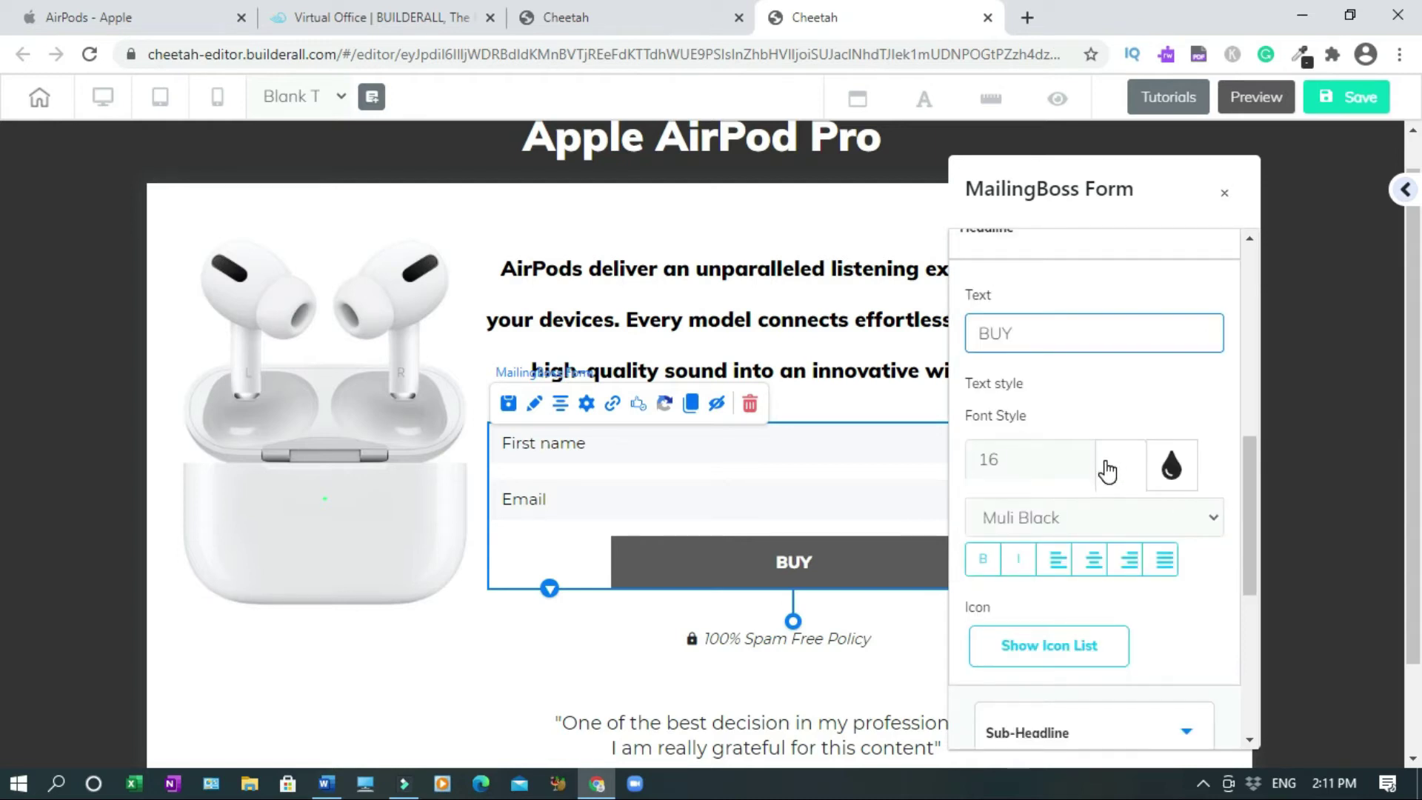
pyautogui.moveTo(1254, 503); pyautogui.dragTo(1252, 477)
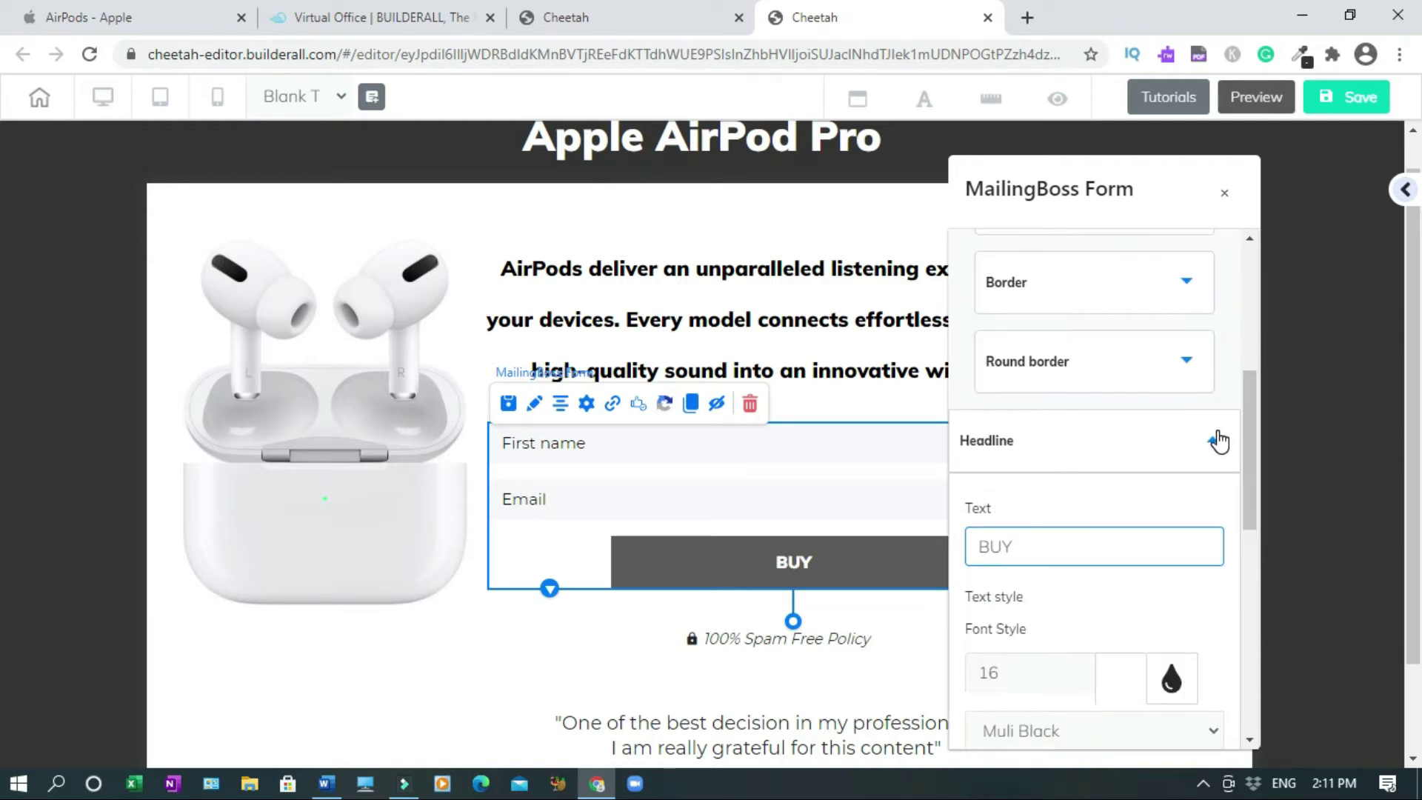
pyautogui.click(1226, 443)
pyautogui.moveTo(1251, 493); pyautogui.dragTo(1250, 363)
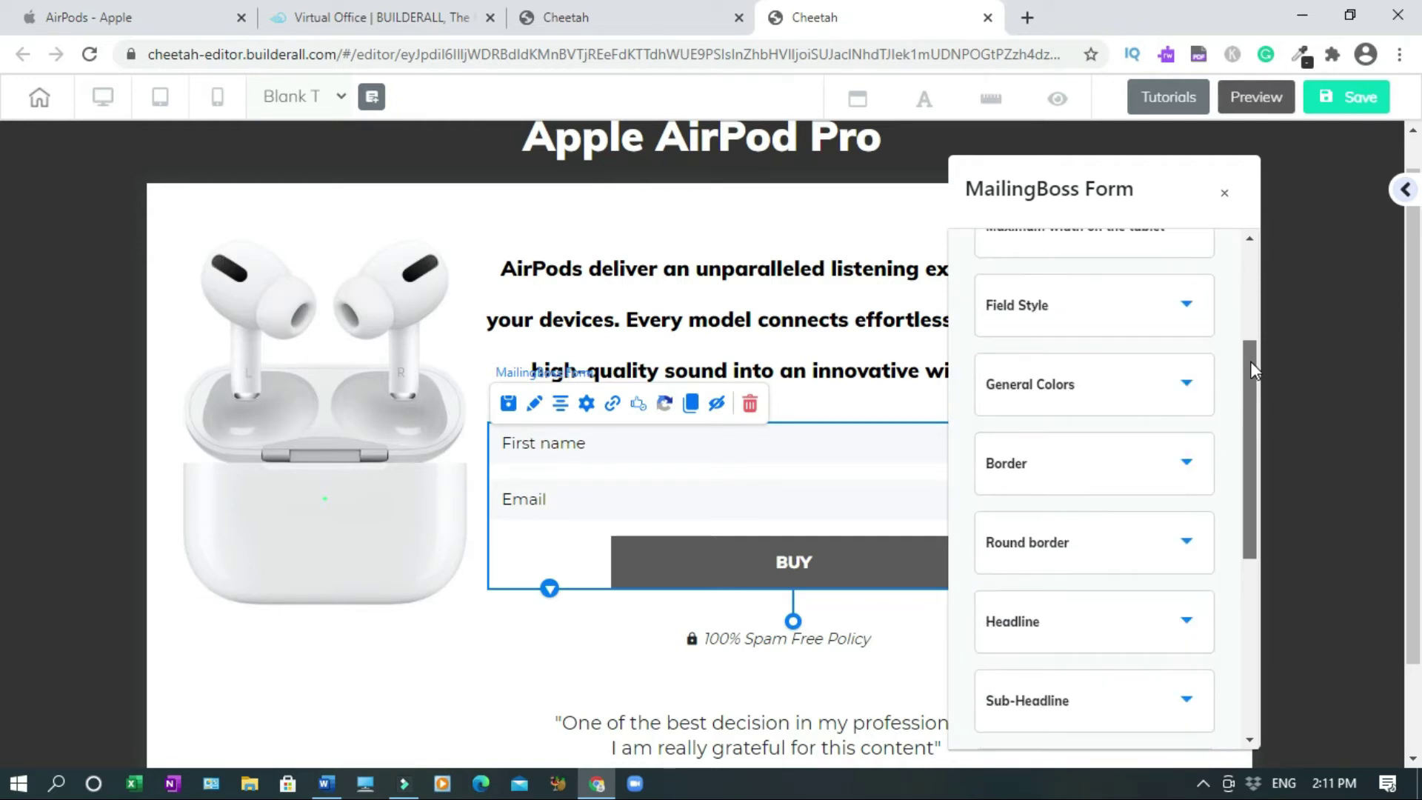
# - Set the BUY button's background colour to blue 2C45EC
pyautogui.click(1187, 388)
pyautogui.click(1043, 496)
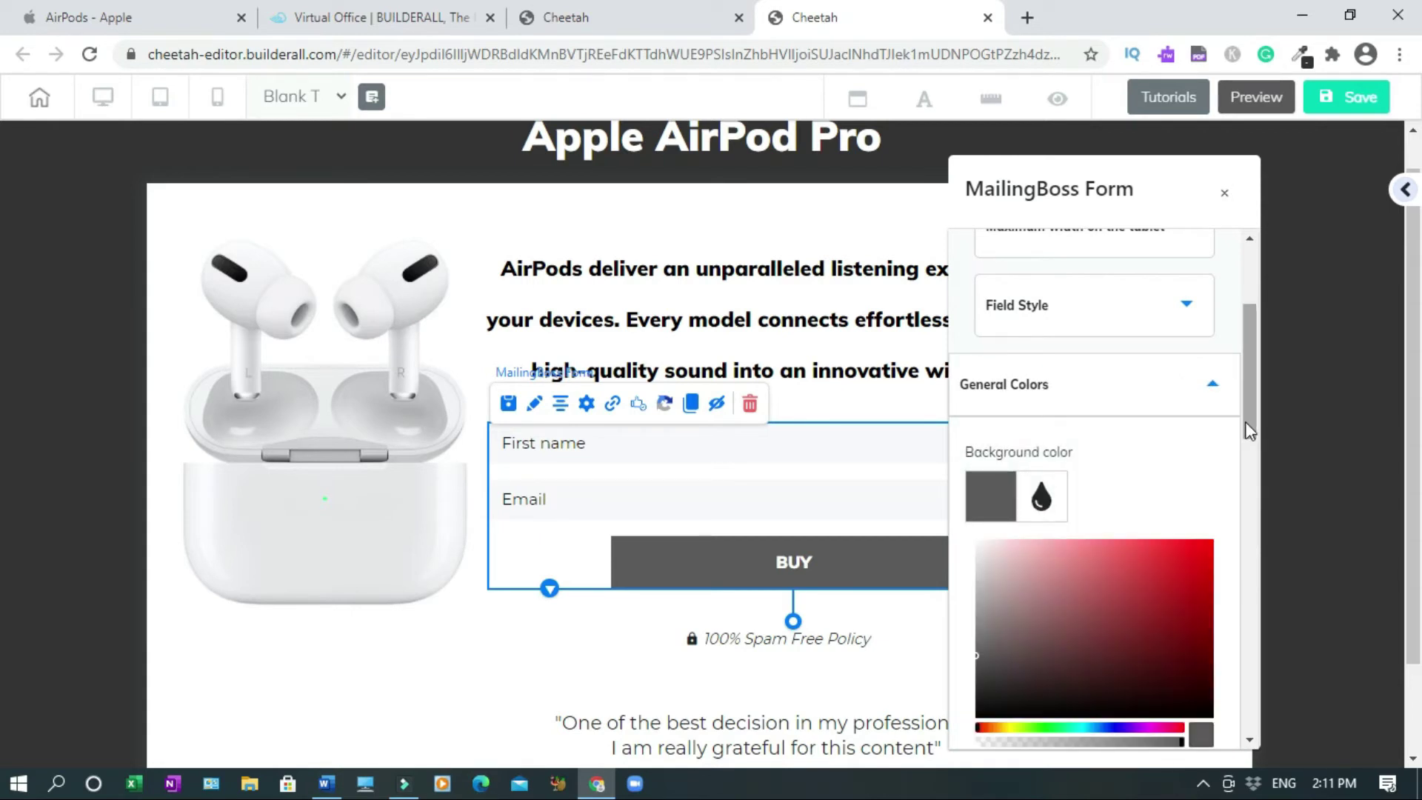
pyautogui.moveTo(1250, 431); pyautogui.dragTo(1250, 455)
pyautogui.moveTo(1155, 585); pyautogui.dragTo(1113, 583)
pyautogui.click(1189, 408)
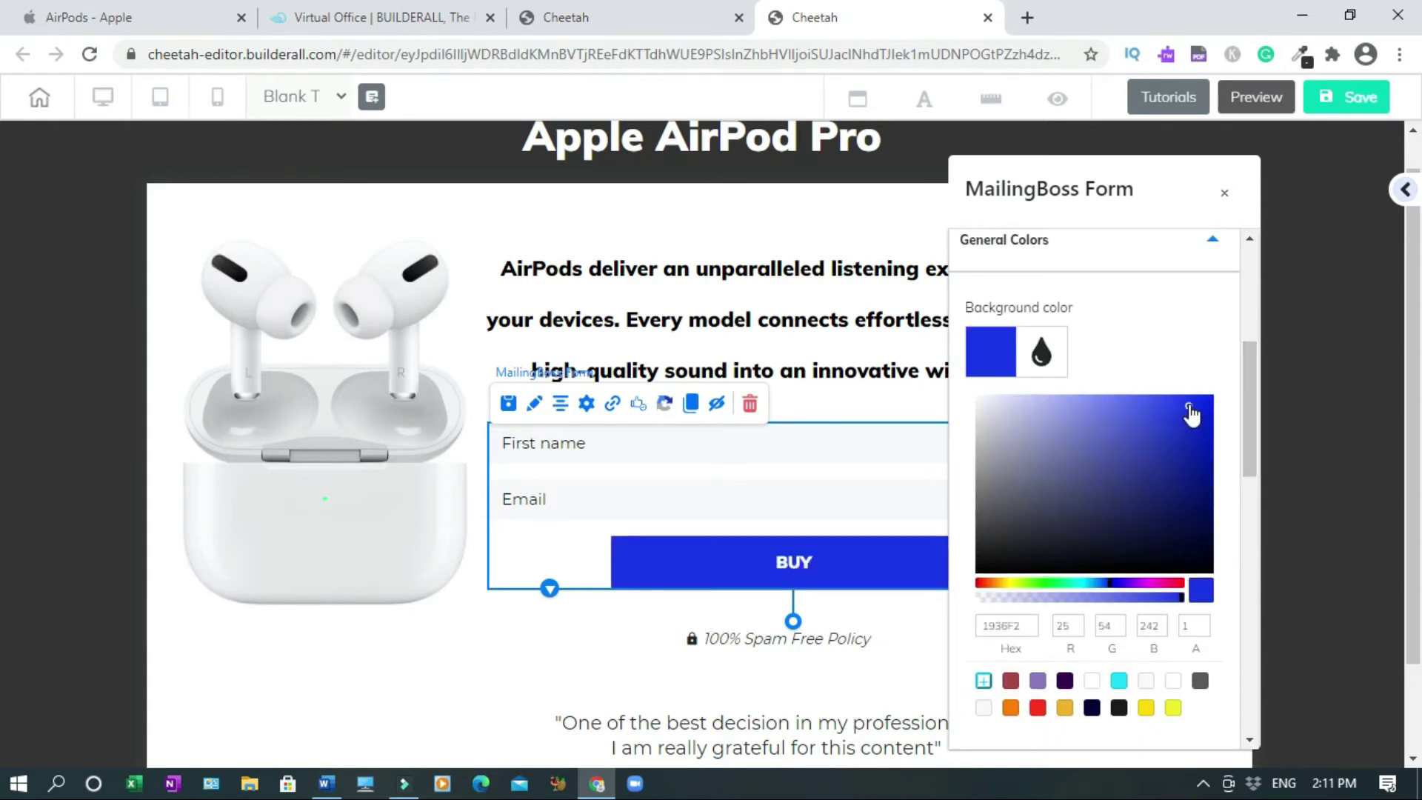
pyautogui.click(1168, 409)
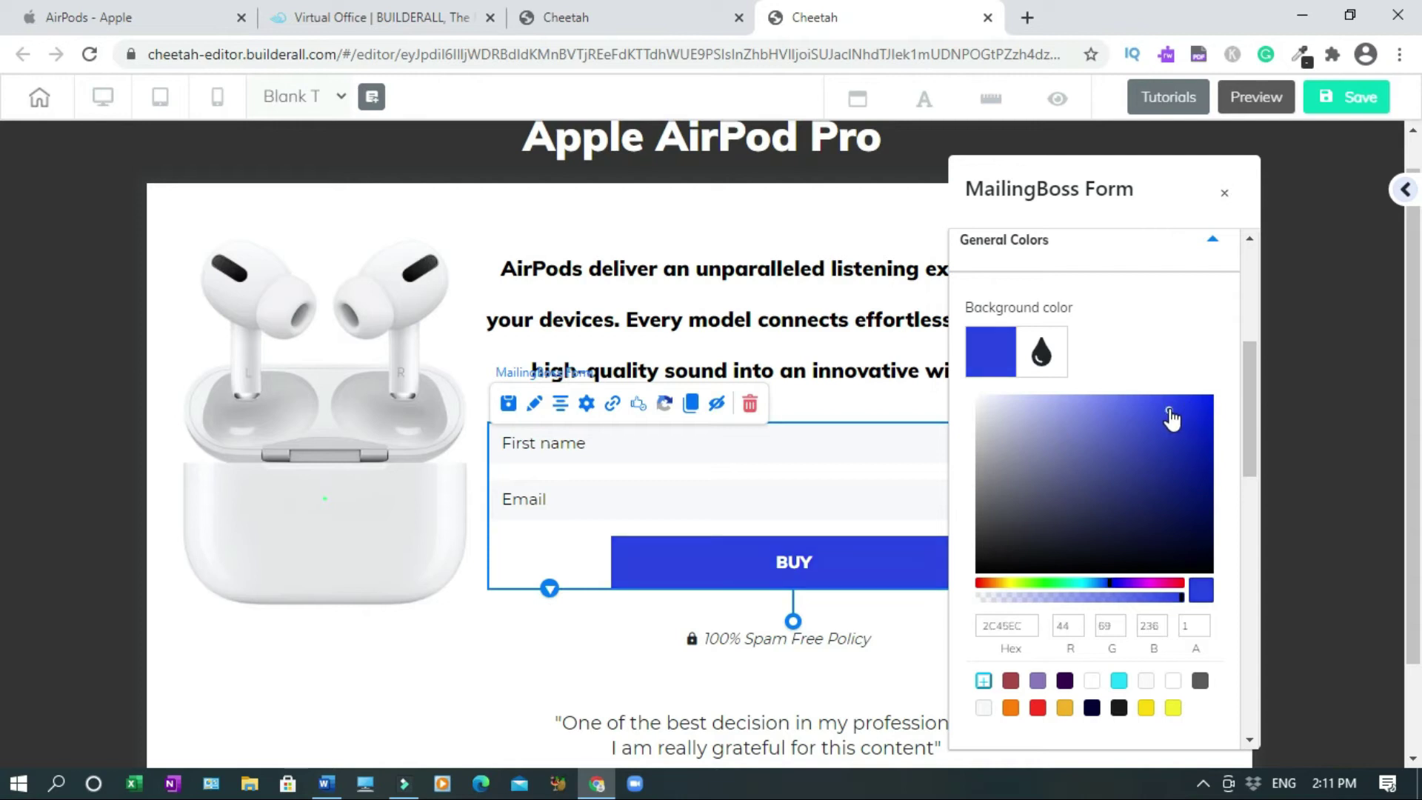
pyautogui.click(1046, 368)
# - Give the button a matching blue hover background and close the form settings panel
pyautogui.click(1041, 459)
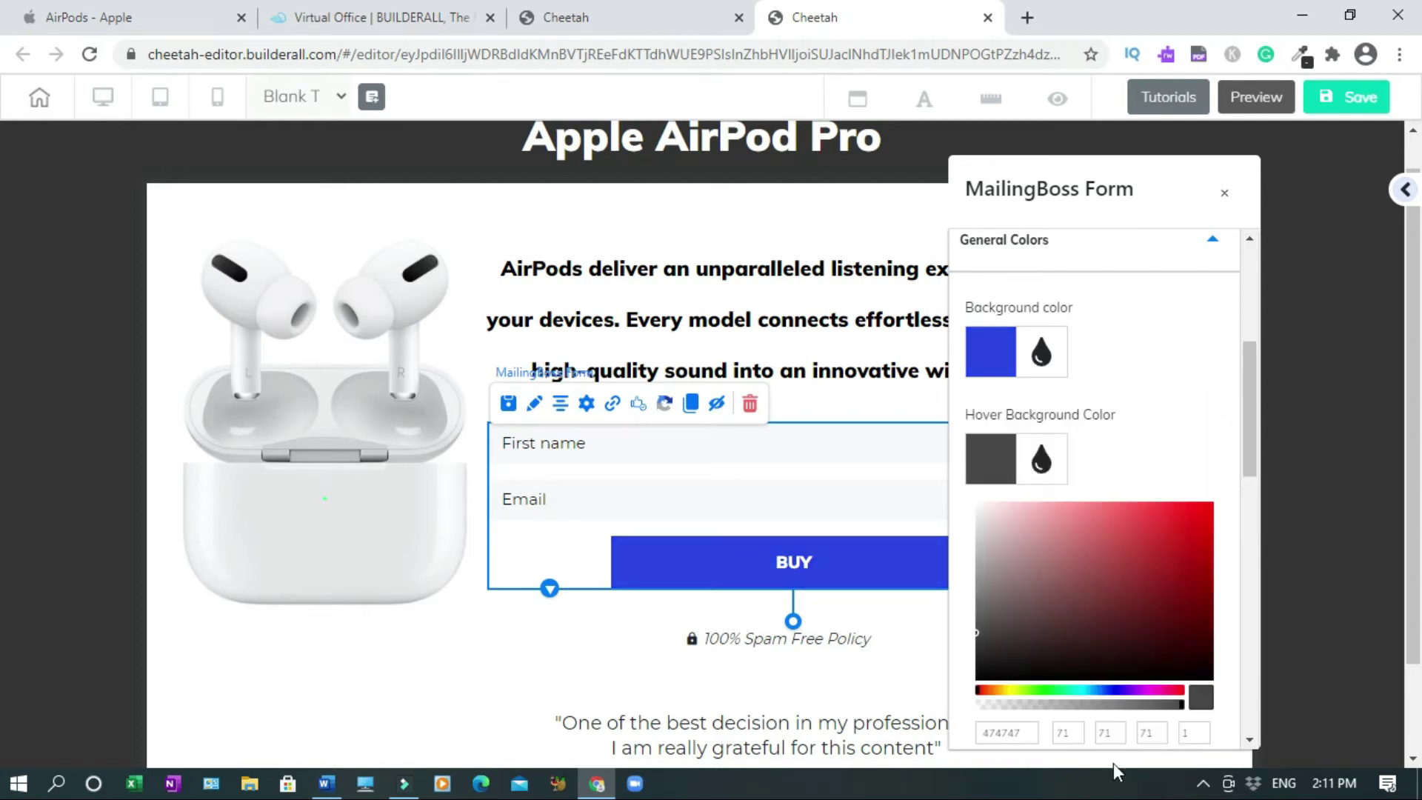
pyautogui.click(1111, 691)
pyautogui.click(1172, 518)
pyautogui.click(1252, 408)
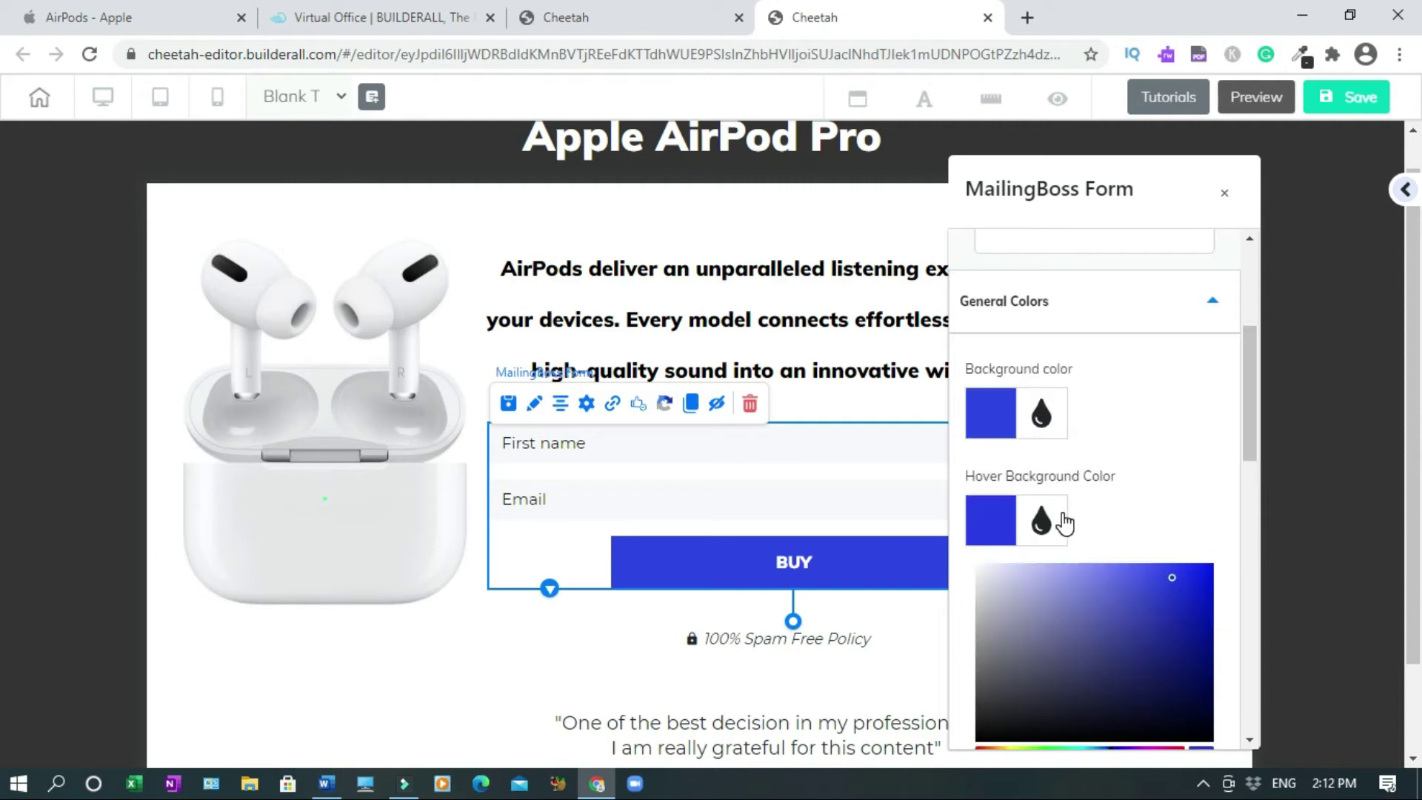
pyautogui.click(1063, 420)
pyautogui.click(1243, 366)
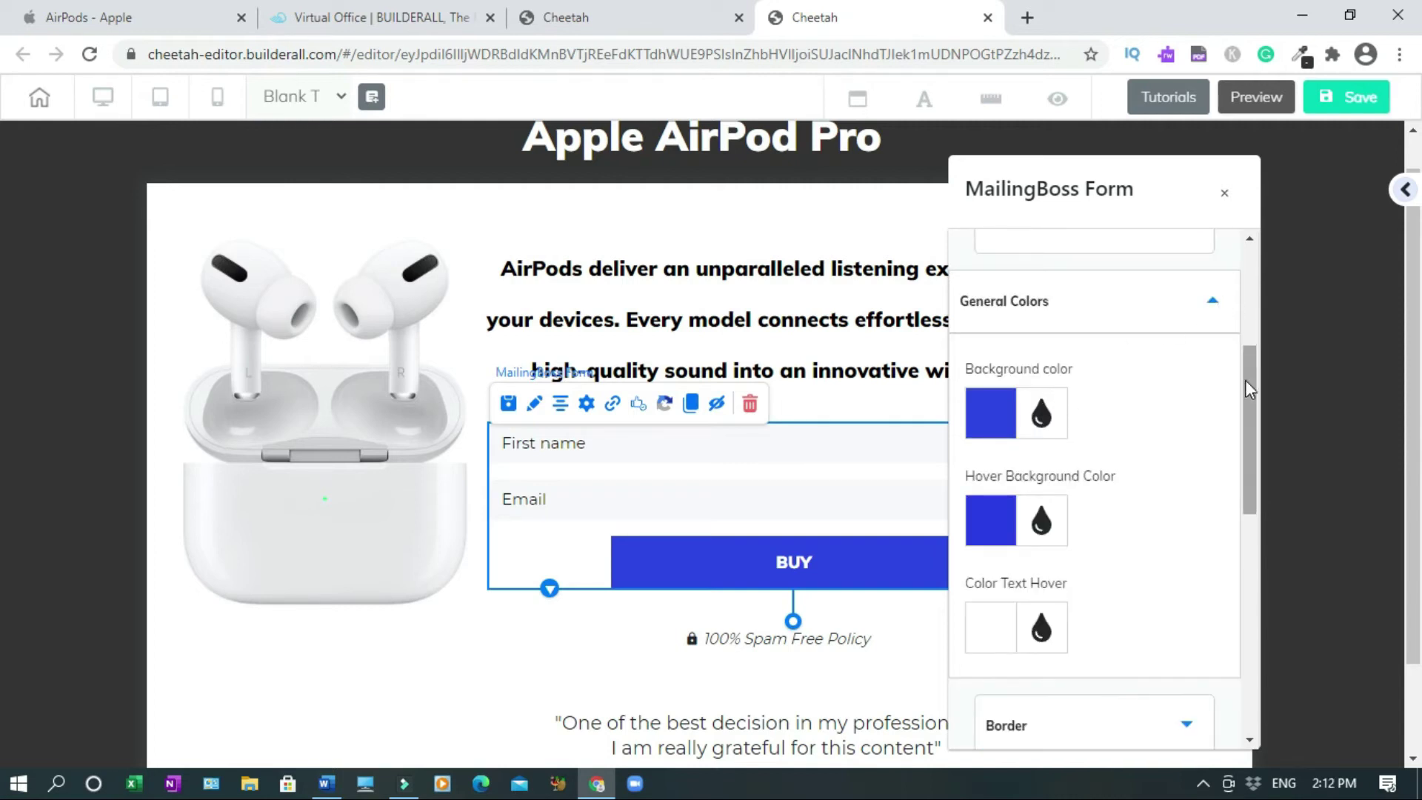
pyautogui.click(1213, 307)
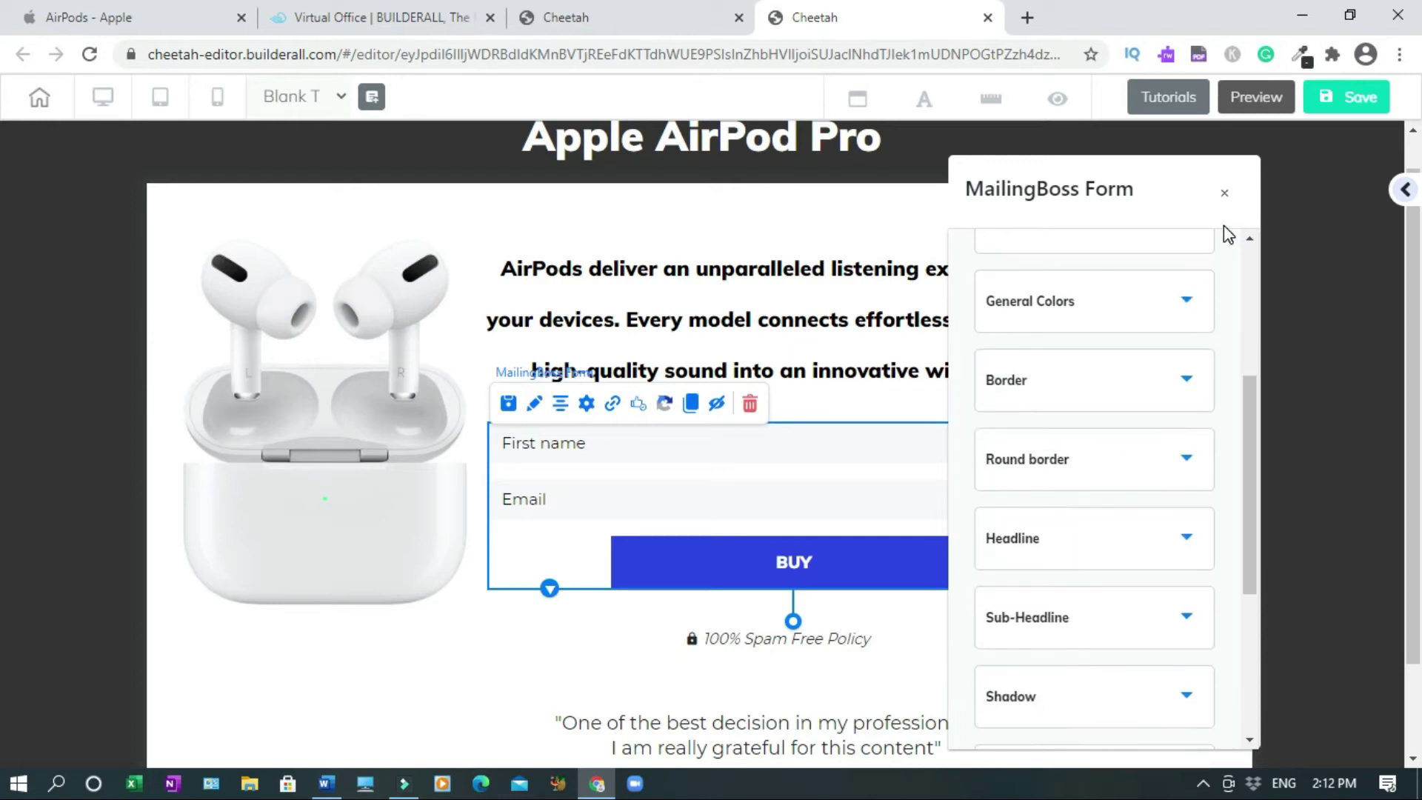
pyautogui.click(1224, 196)
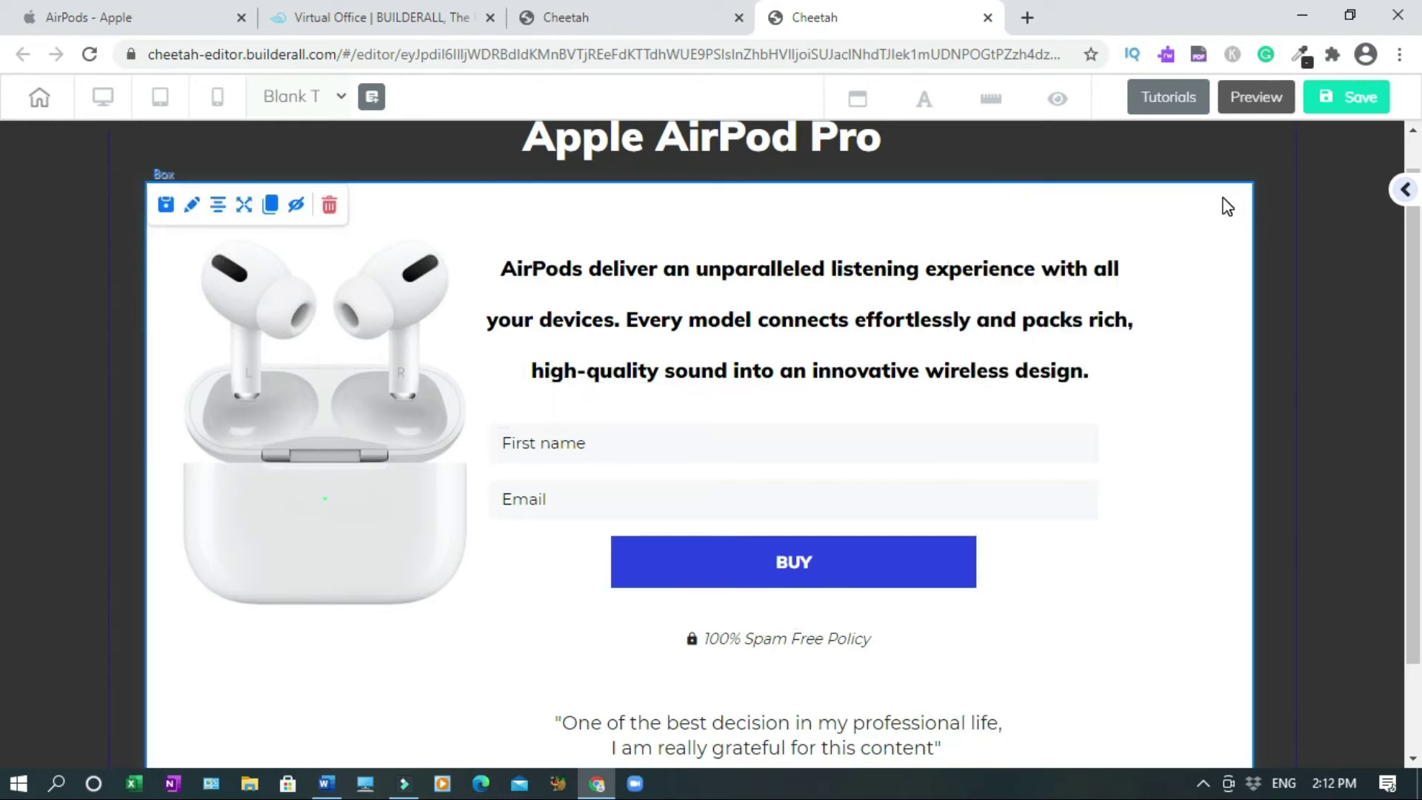
# - Save the AirPod Pro page, accept publishing it, then look over the Apple AirPods page
pyautogui.click(1356, 104)
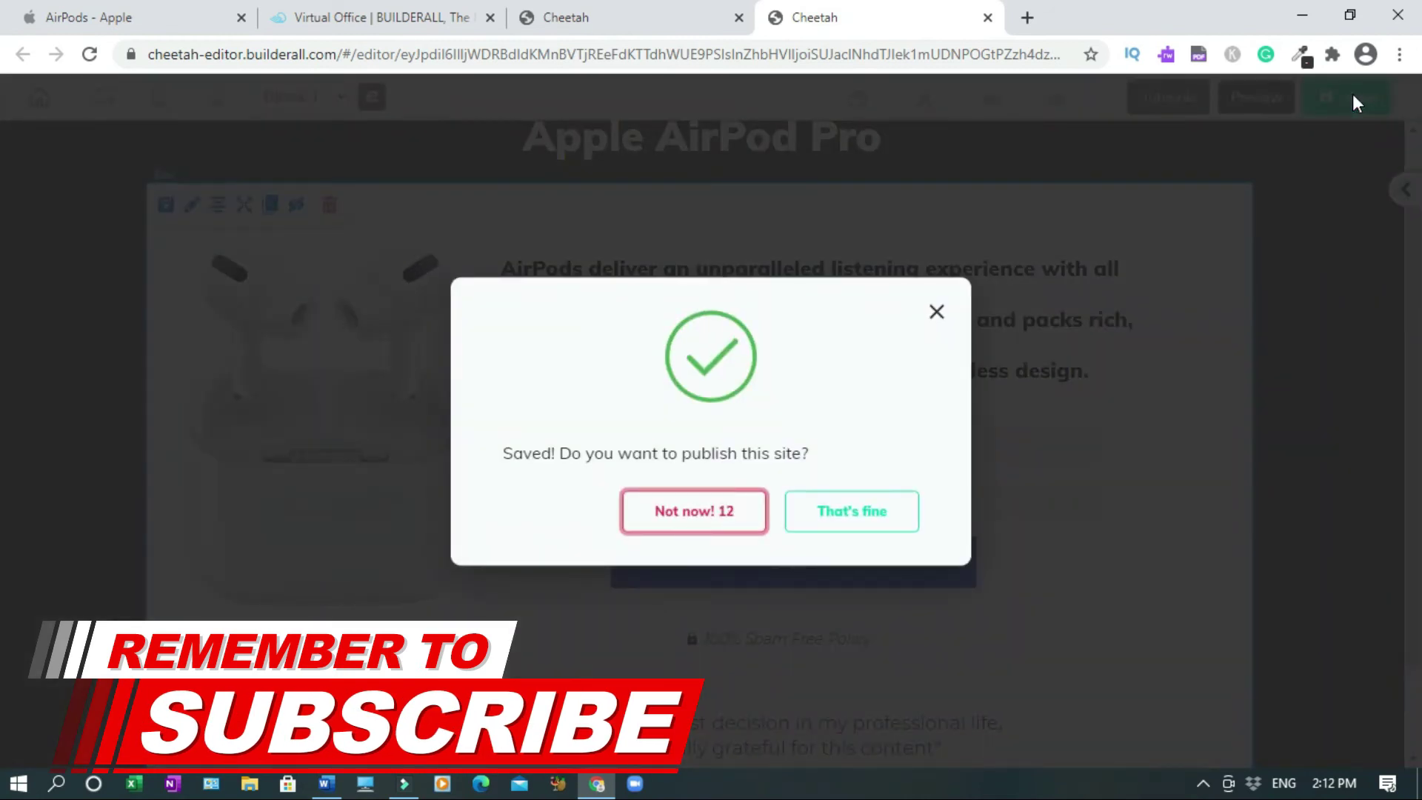
pyautogui.click(865, 522)
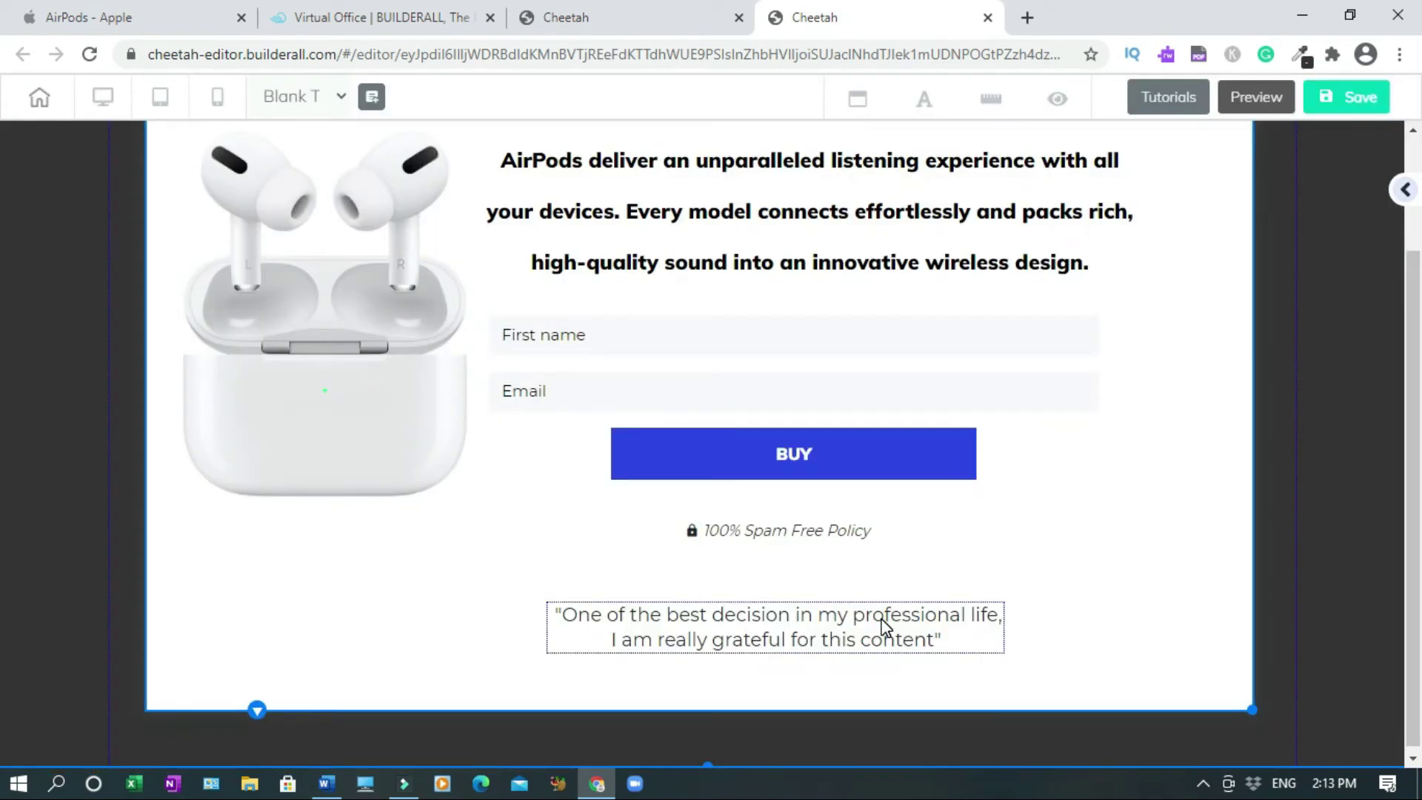
pyautogui.click(82, 16)
pyautogui.scroll(-20, 2, 226)
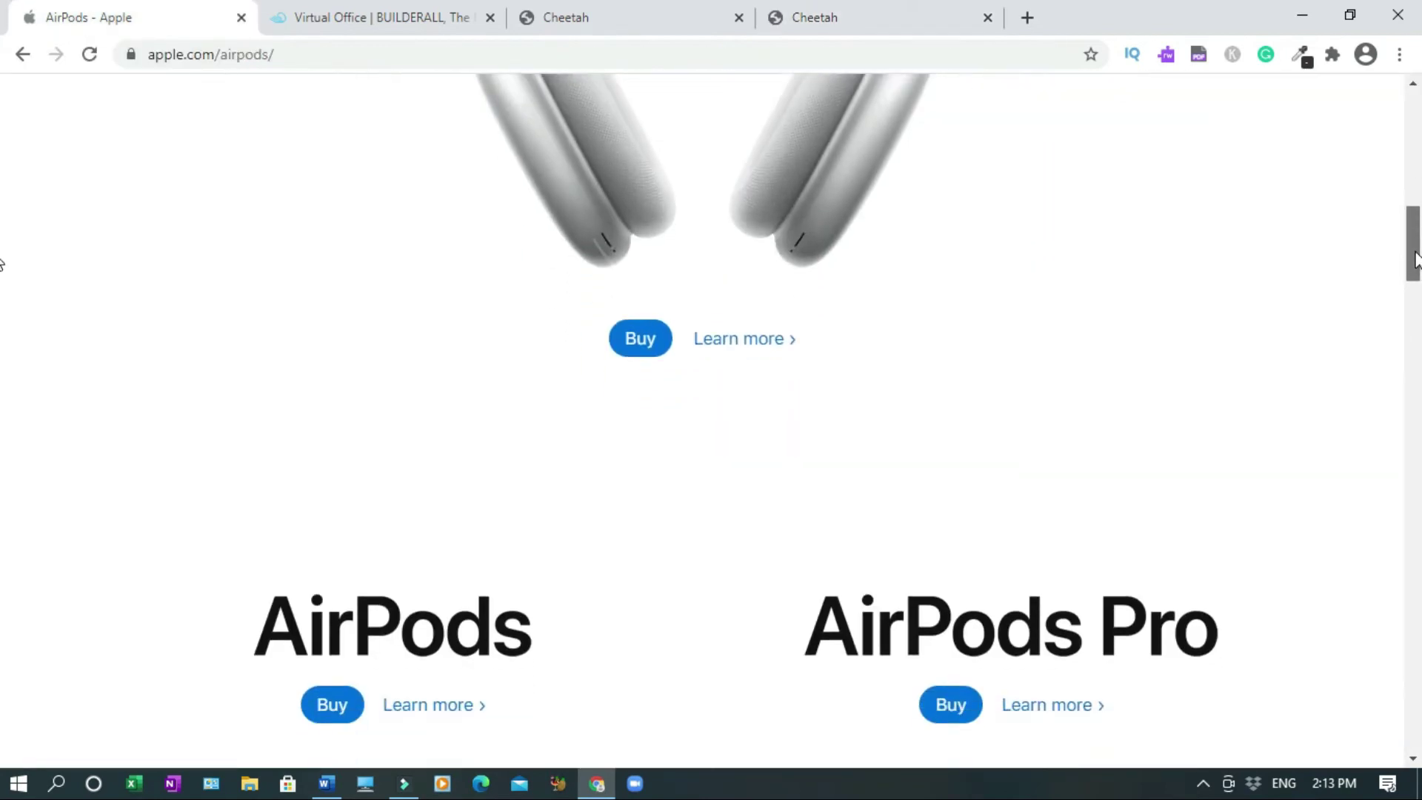
pyautogui.scroll(-10, 2, 709)
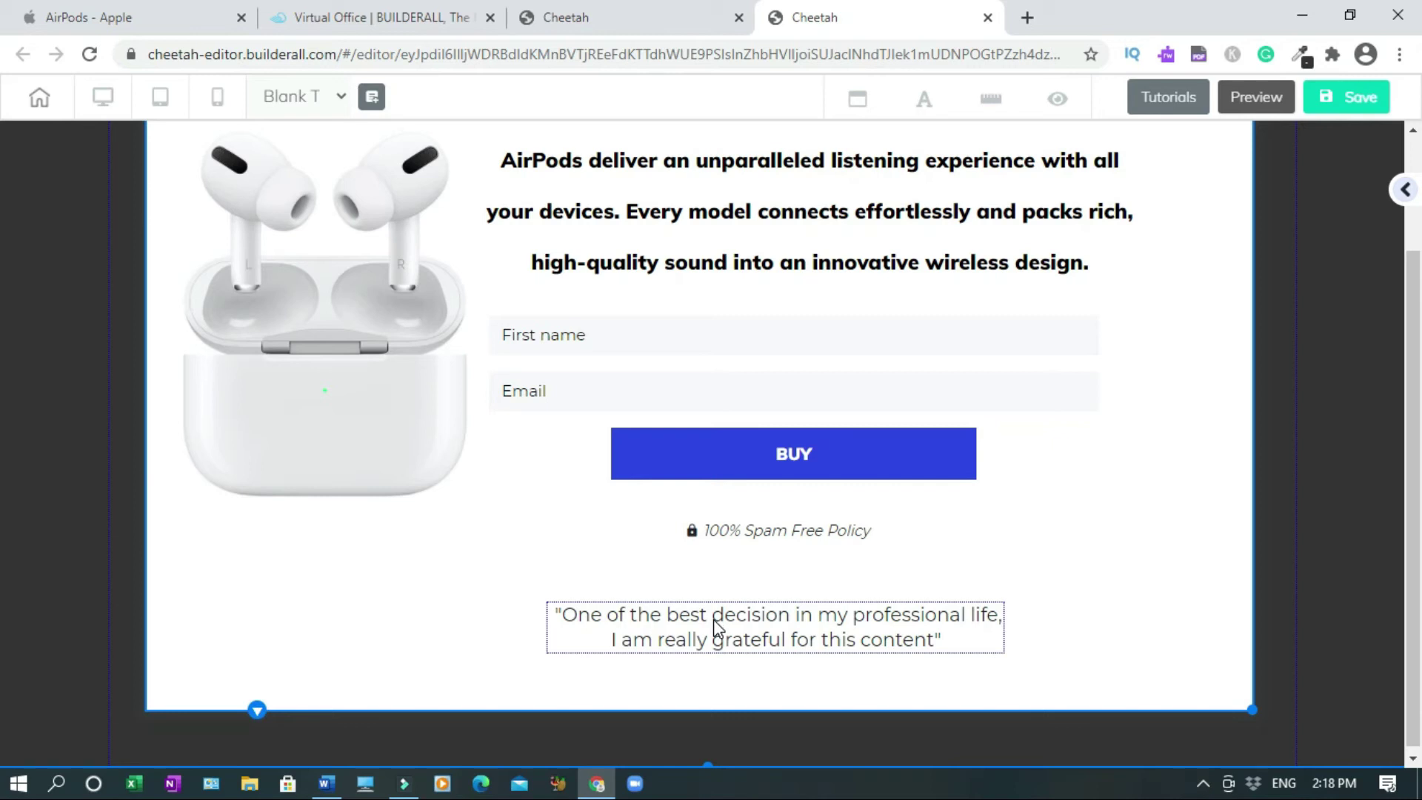
# - Enter 'Privacy Policy | Terms of Use | Sales and Refunds | Legal' as one line and move it into the dark area
pyautogui.doubleClick(717, 628)
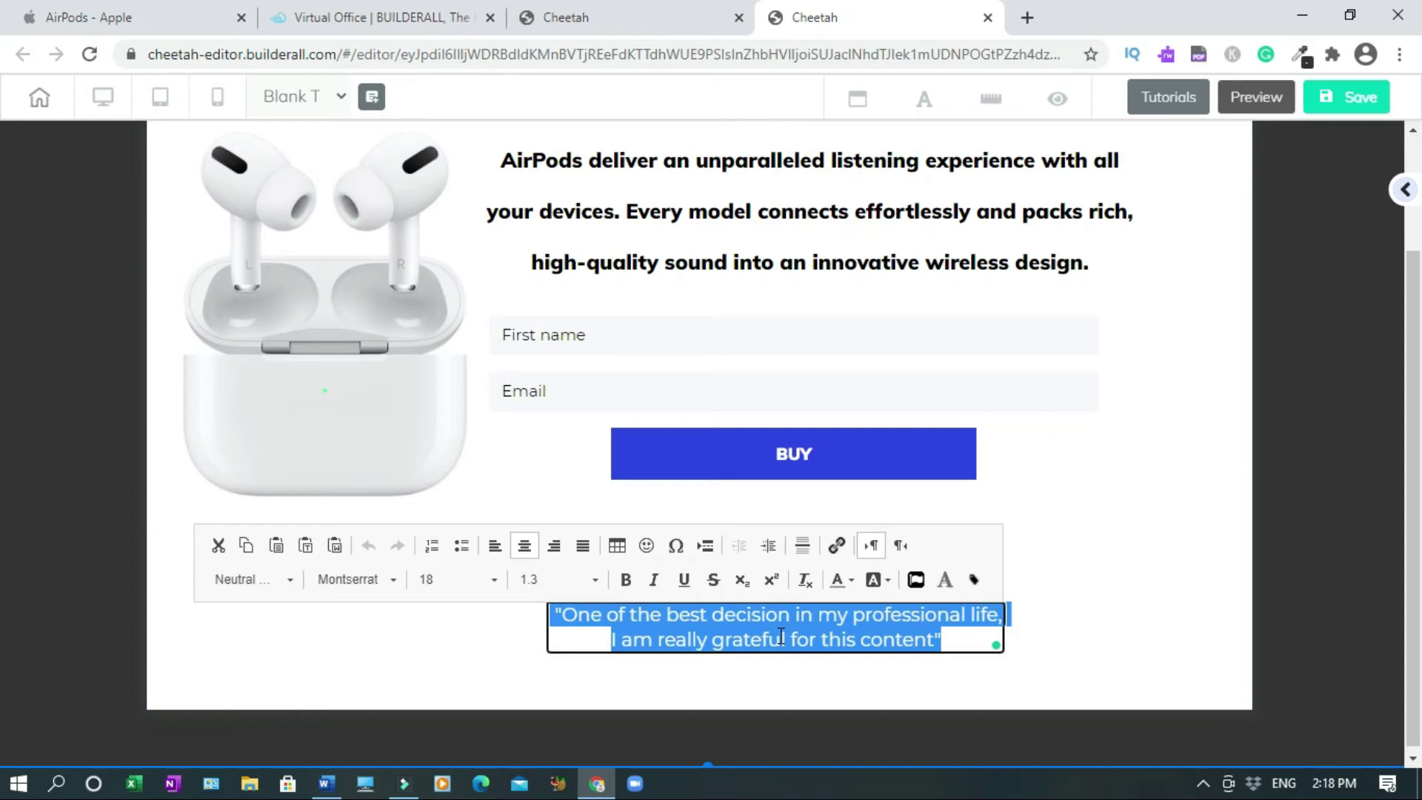
pyautogui.write('Privacy Policy')
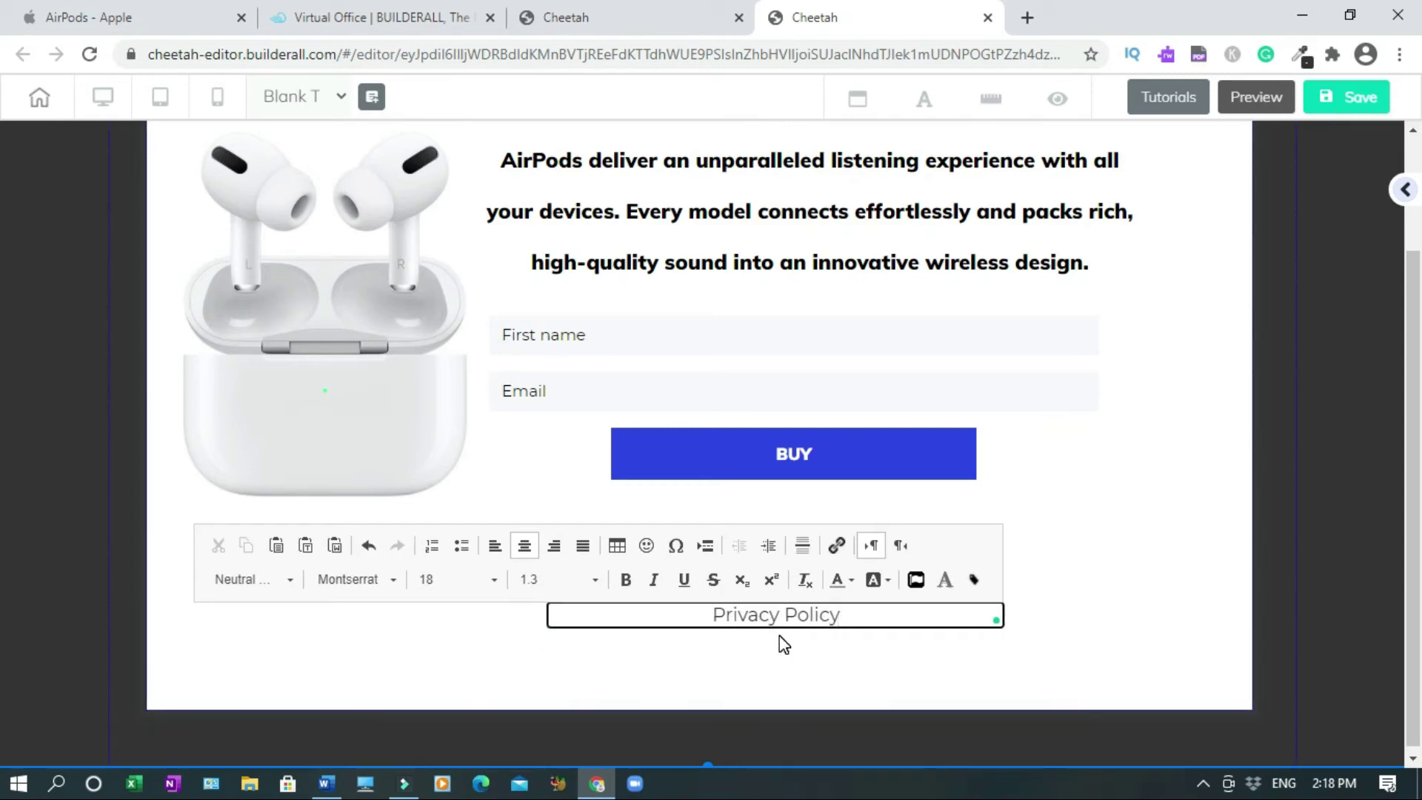
pyautogui.write(' | Terms of Use | Sales and R')
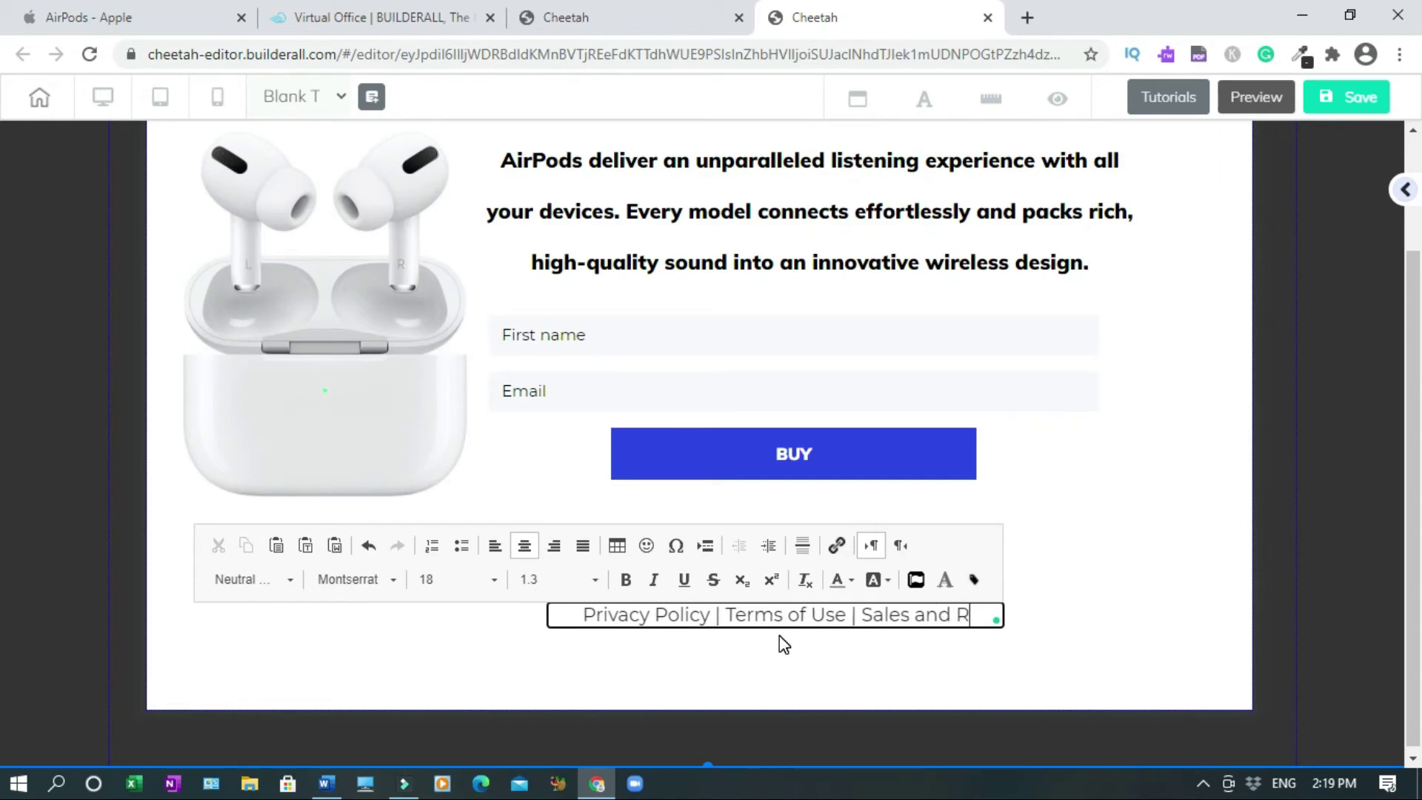
pyautogui.write('efunds | Legal')
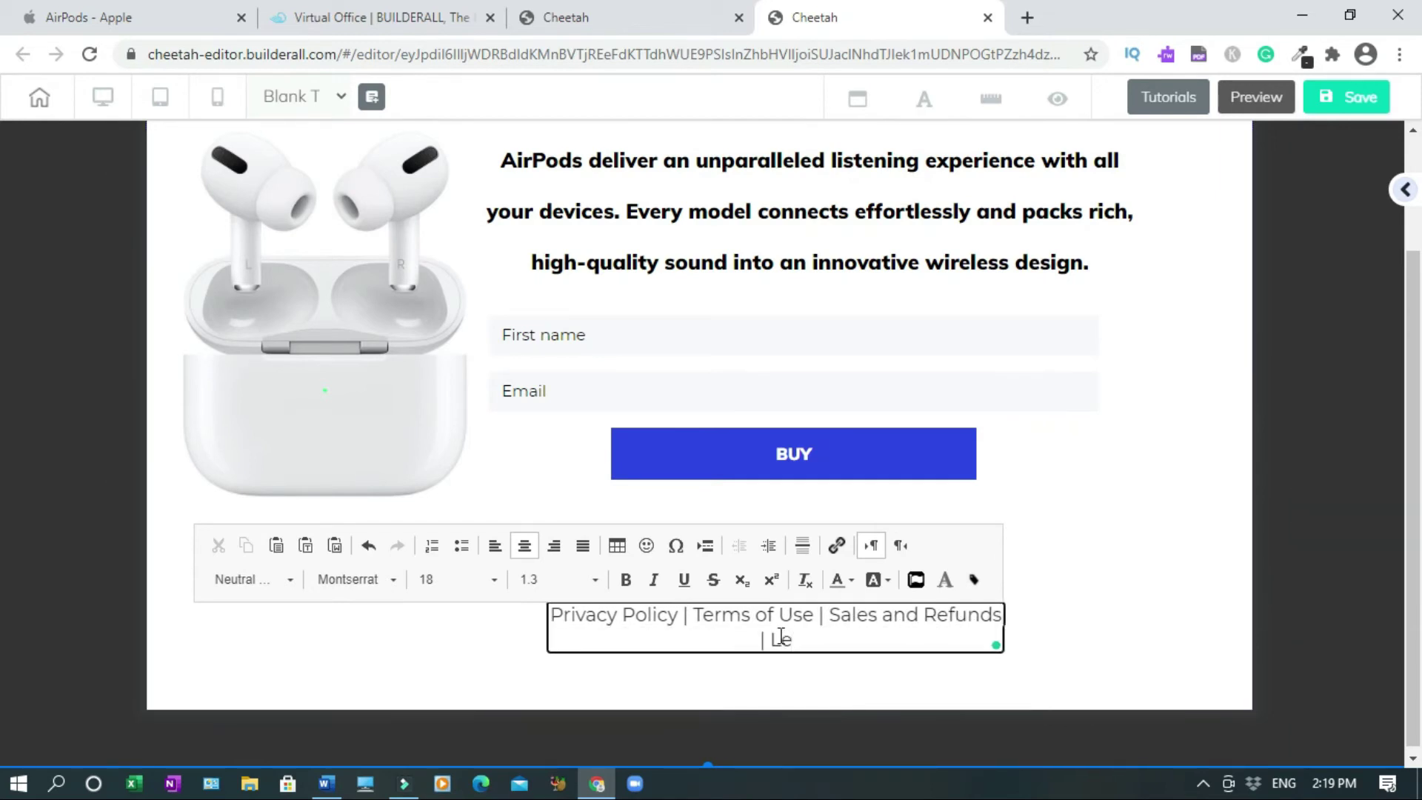
pyautogui.click(999, 651)
pyautogui.moveTo(1003, 653); pyautogui.dragTo(1088, 657)
pyautogui.click(1052, 655)
pyautogui.moveTo(935, 620); pyautogui.dragTo(837, 736)
# - Extend the dark footer section and change the footer links' text colour
pyautogui.scroll(-1, 710, 738)
pyautogui.moveTo(709, 739); pyautogui.dragTo(709, 763)
pyautogui.scroll(-1, 657, 696)
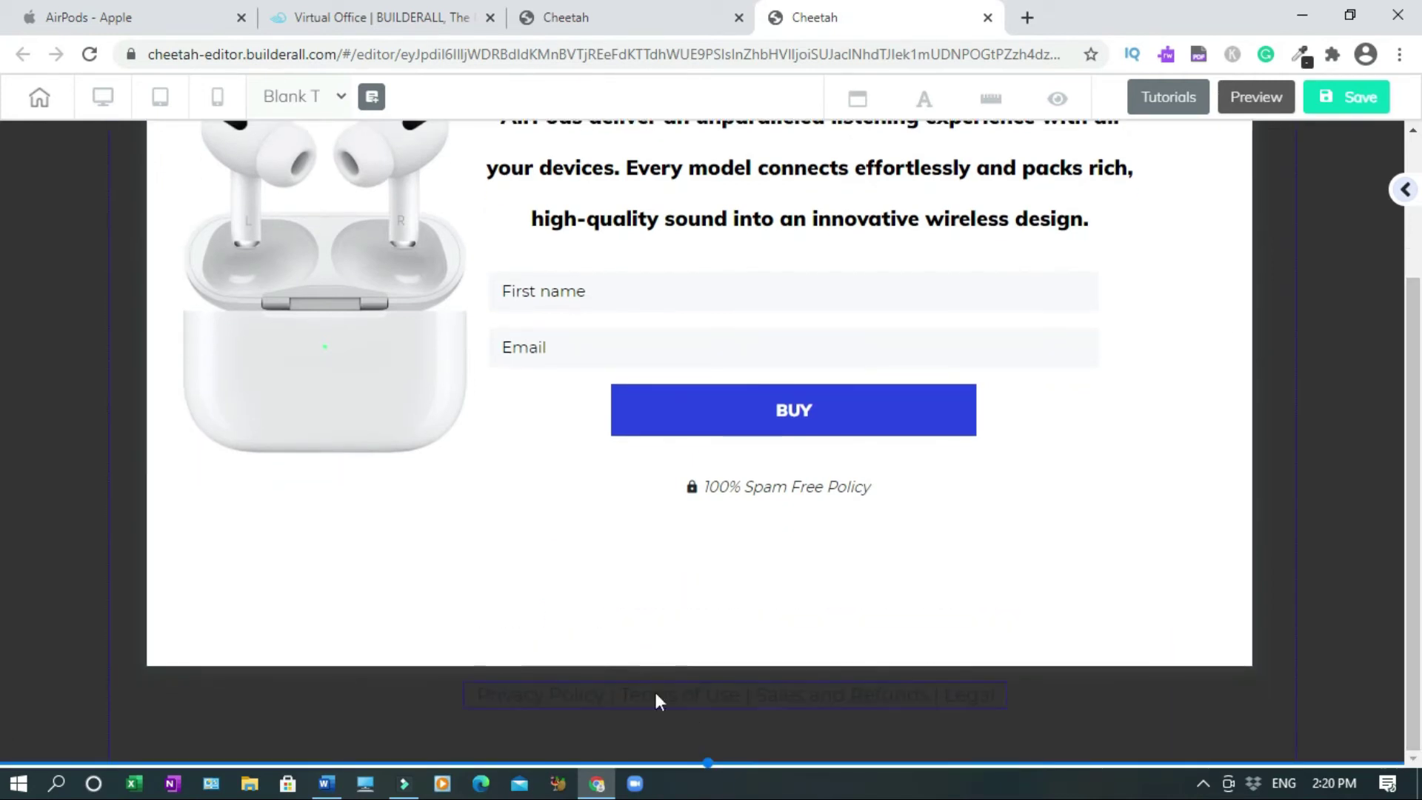
pyautogui.doubleClick(778, 694)
pyautogui.hotkey('ctrl', 'a')
pyautogui.click(844, 659)
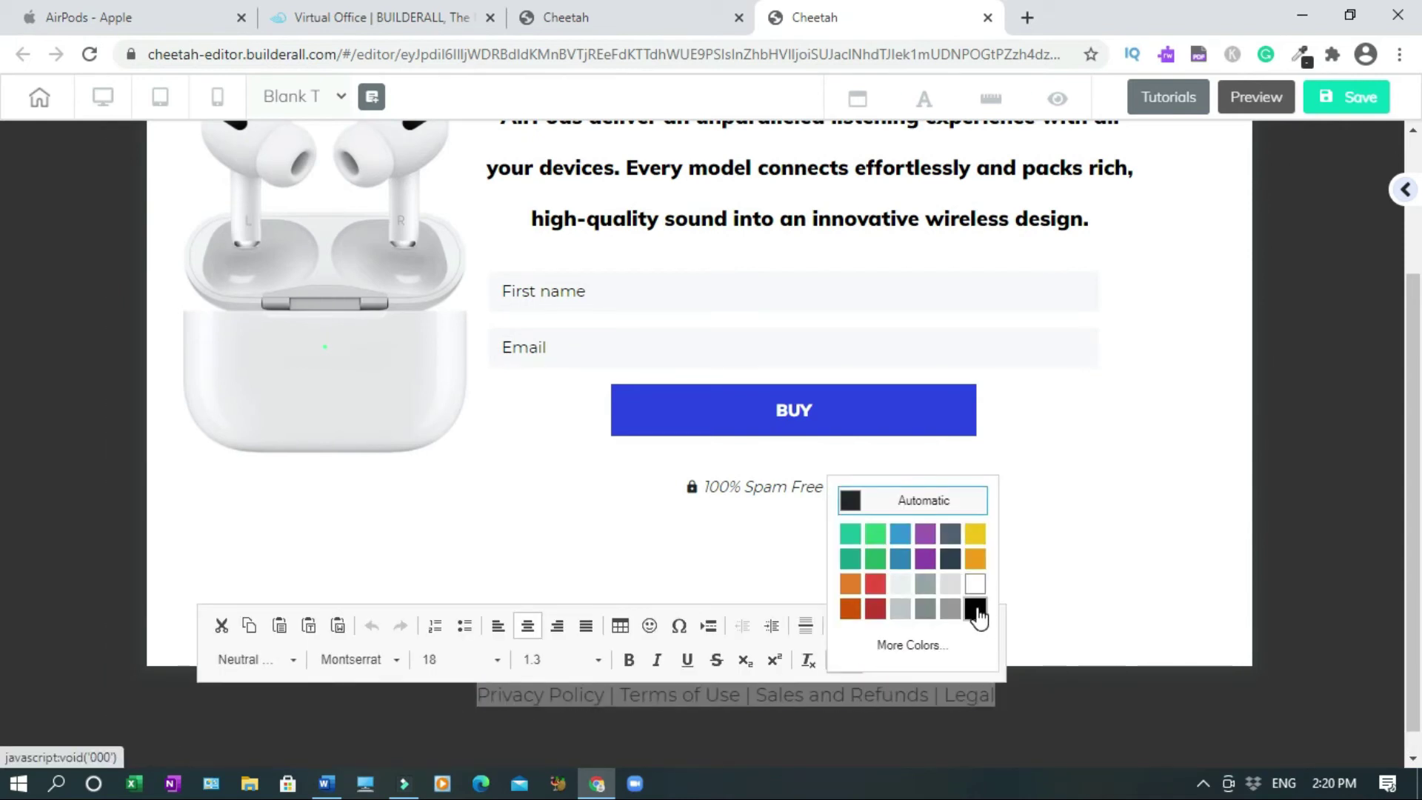
pyautogui.click(741, 696)
pyautogui.doubleClick(740, 697)
pyautogui.click(844, 660)
pyautogui.click(974, 608)
pyautogui.click(1038, 635)
pyautogui.click(736, 740)
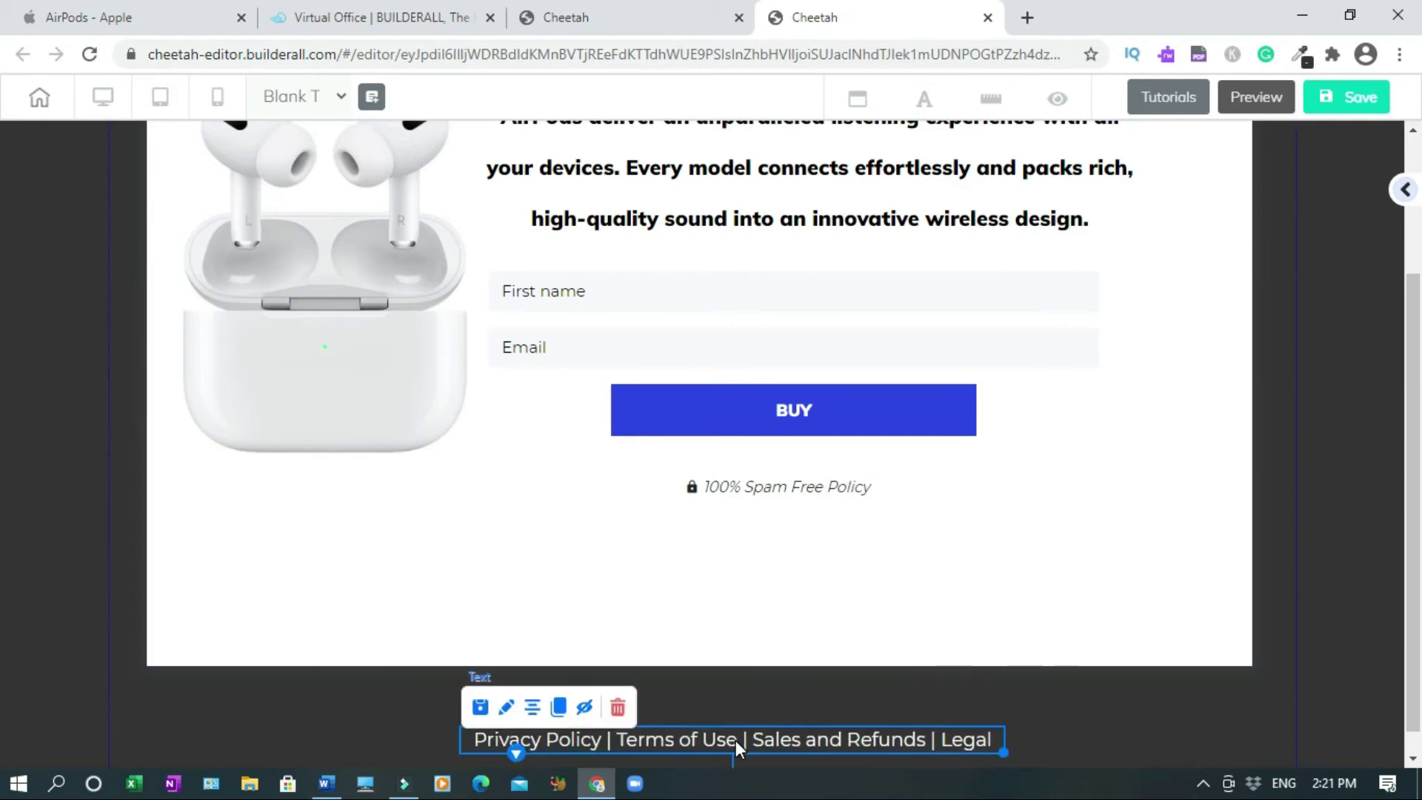
# - Clone the footer line above the links, change its text to 'Blogsdom 2021', and align both lines
pyautogui.click(557, 711)
pyautogui.moveTo(823, 735); pyautogui.dragTo(786, 694)
pyautogui.doubleClick(786, 693)
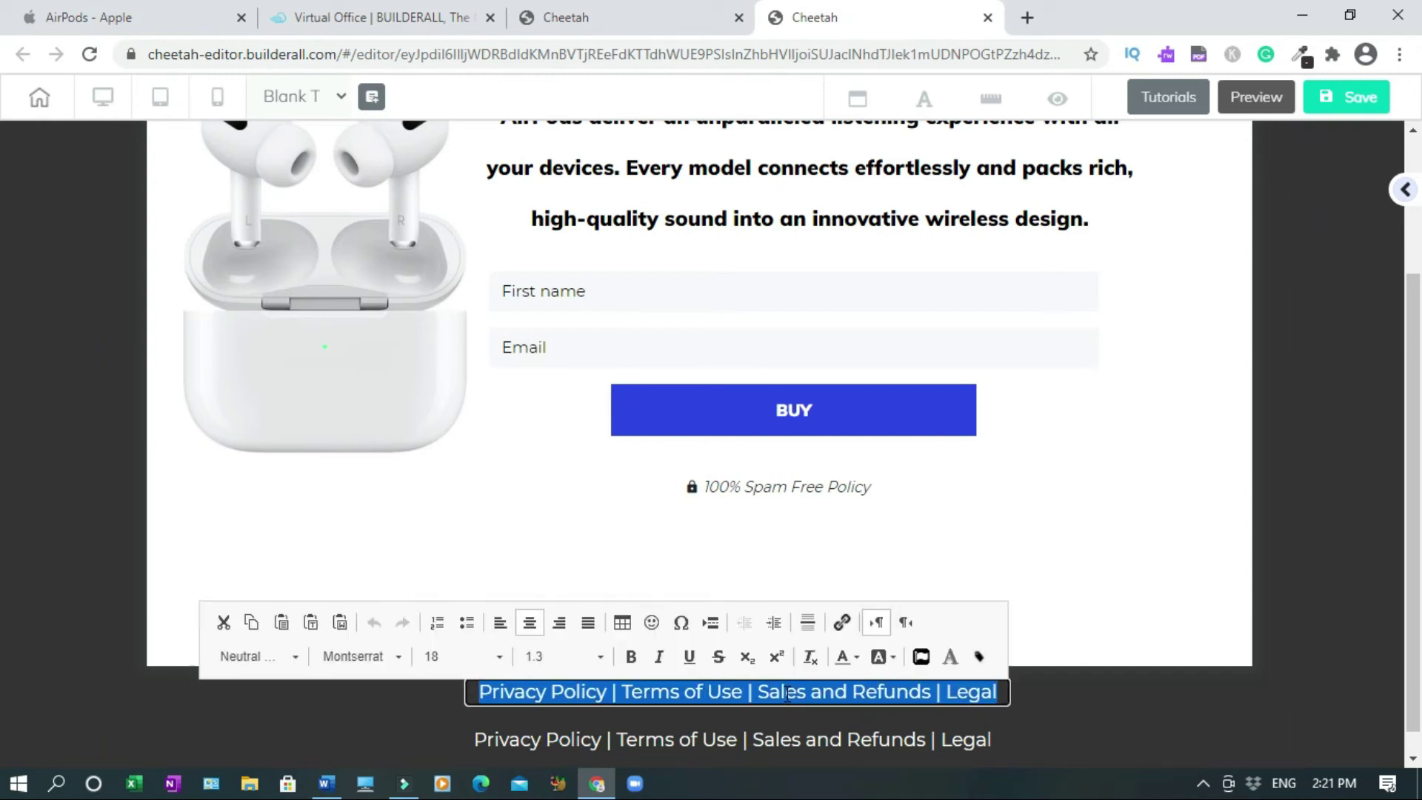
pyautogui.write('Blogsdom 202')
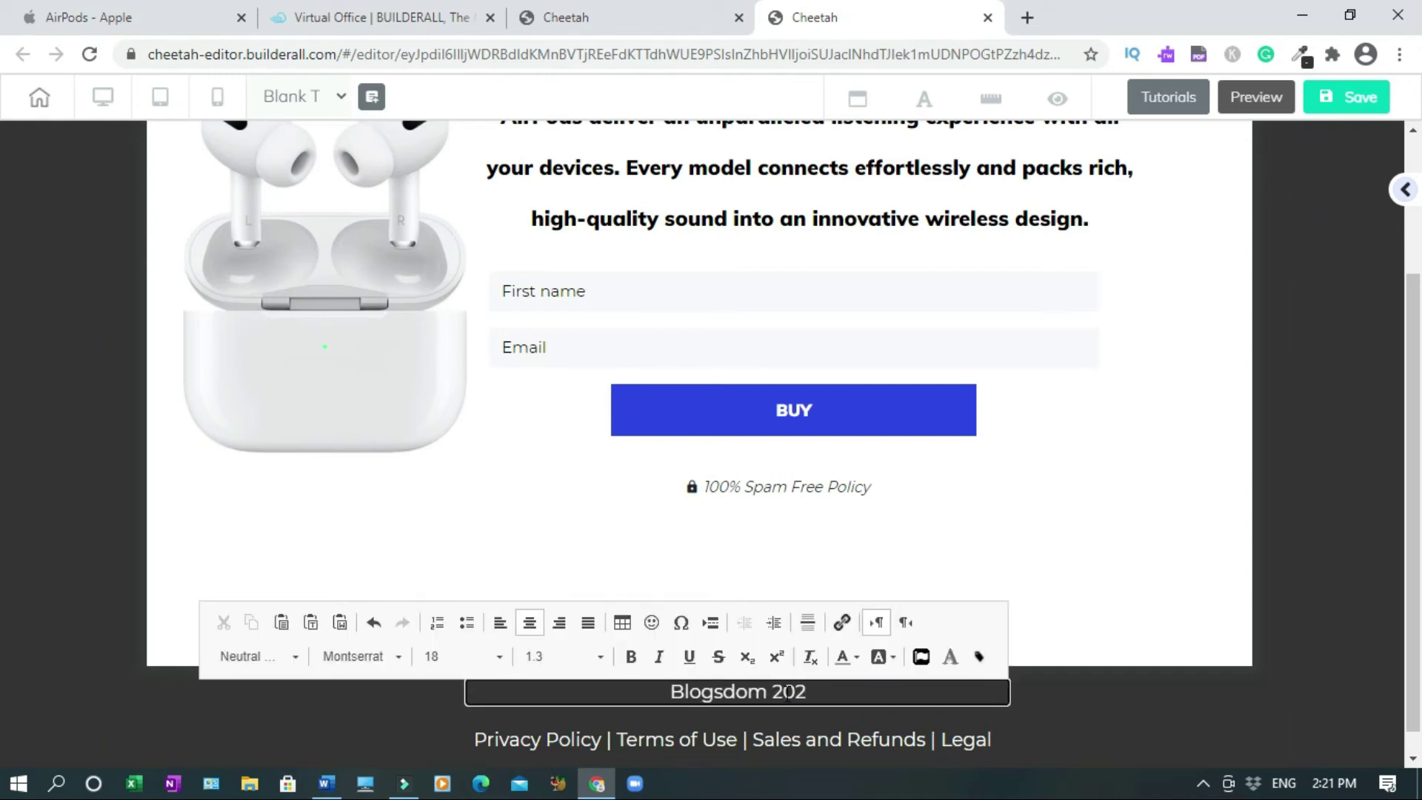
pyautogui.write('1 - All Right')
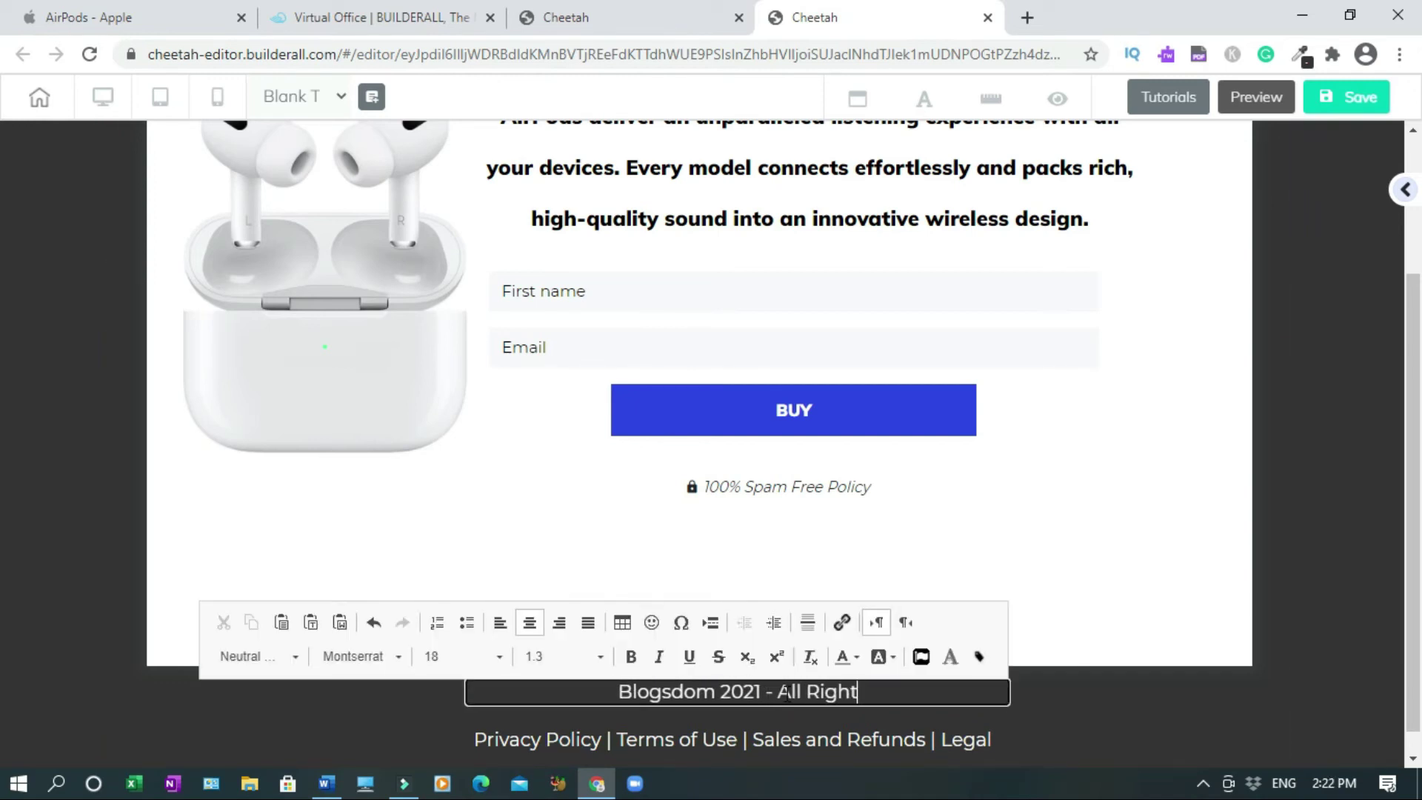
pyautogui.write('s Reserved')
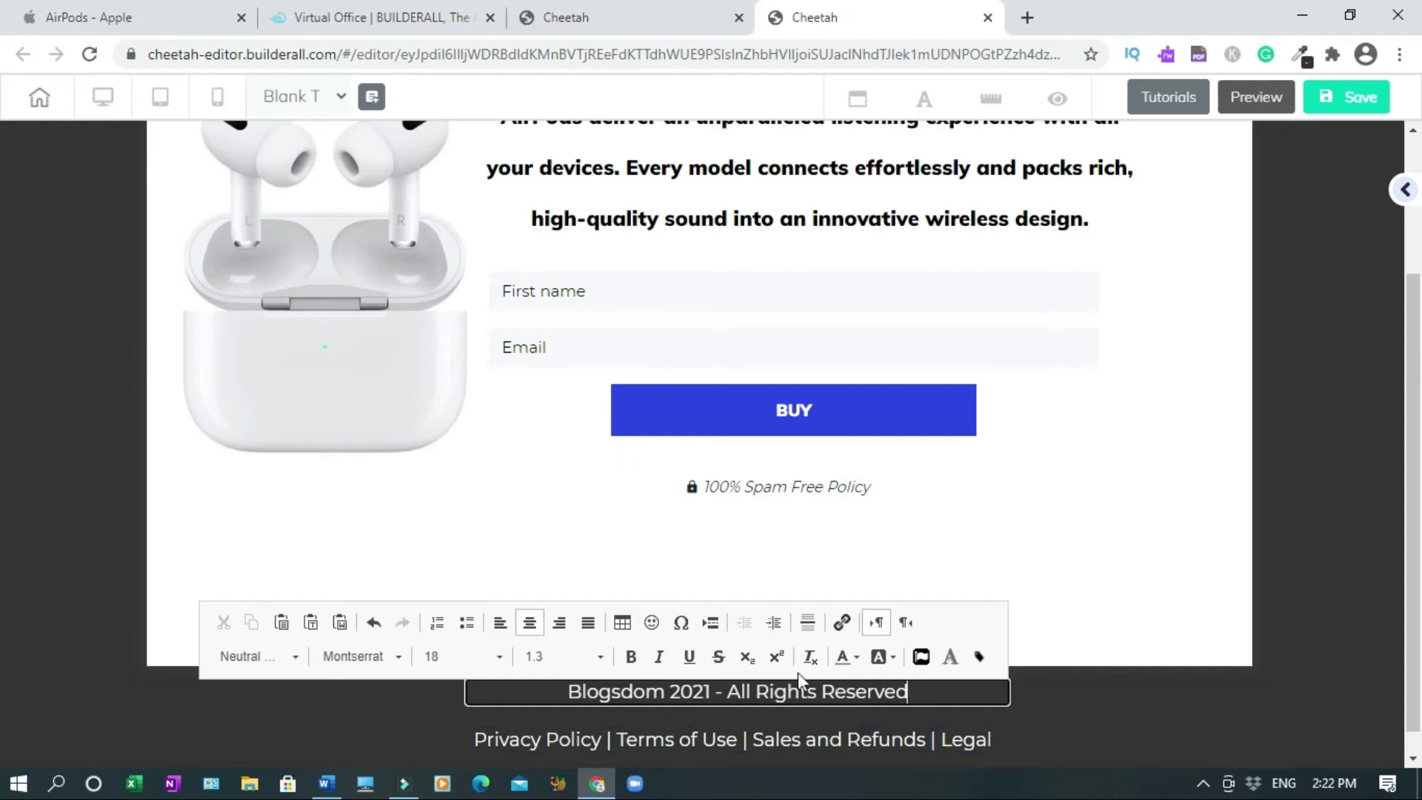
pyautogui.moveTo(717, 691); pyautogui.dragTo(916, 694)
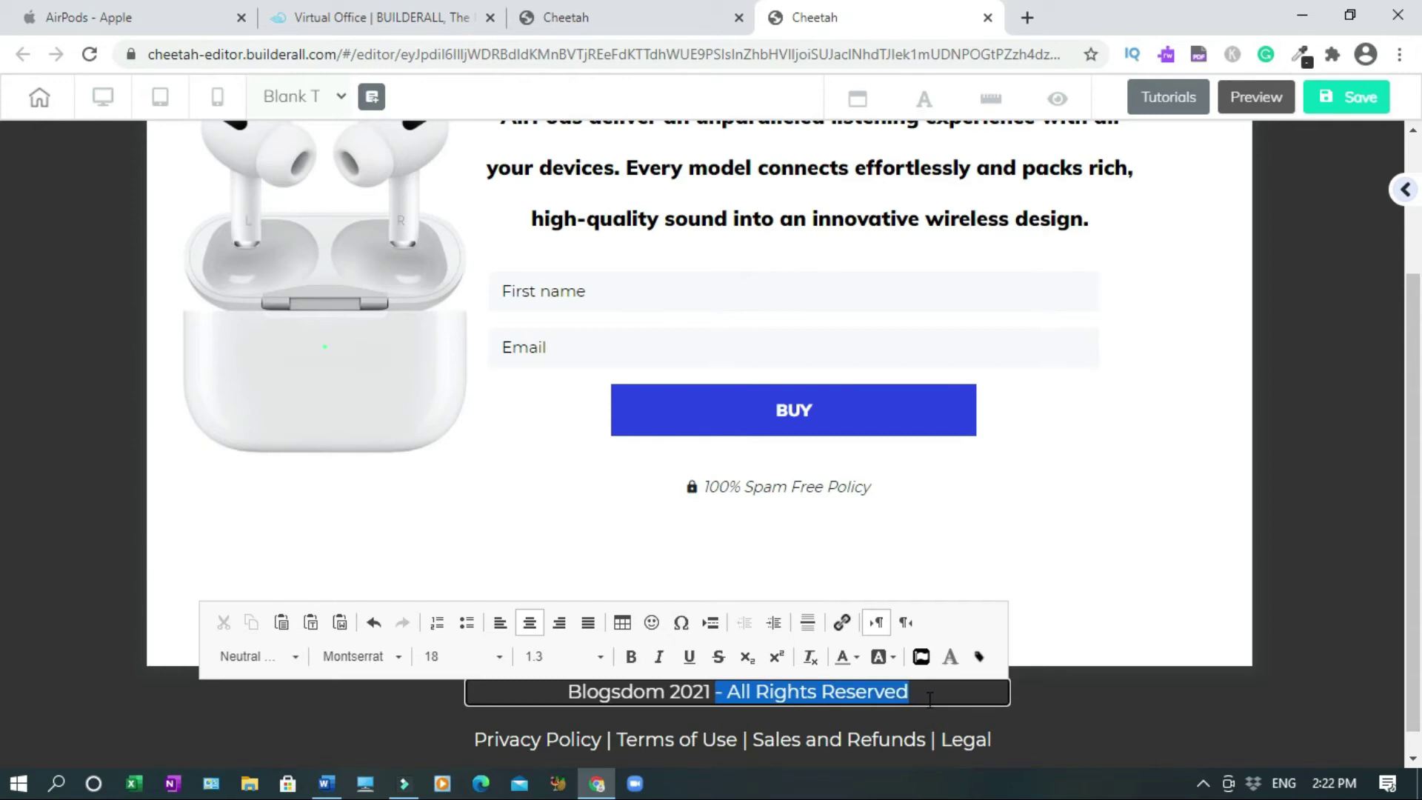
pyautogui.press('Delete')
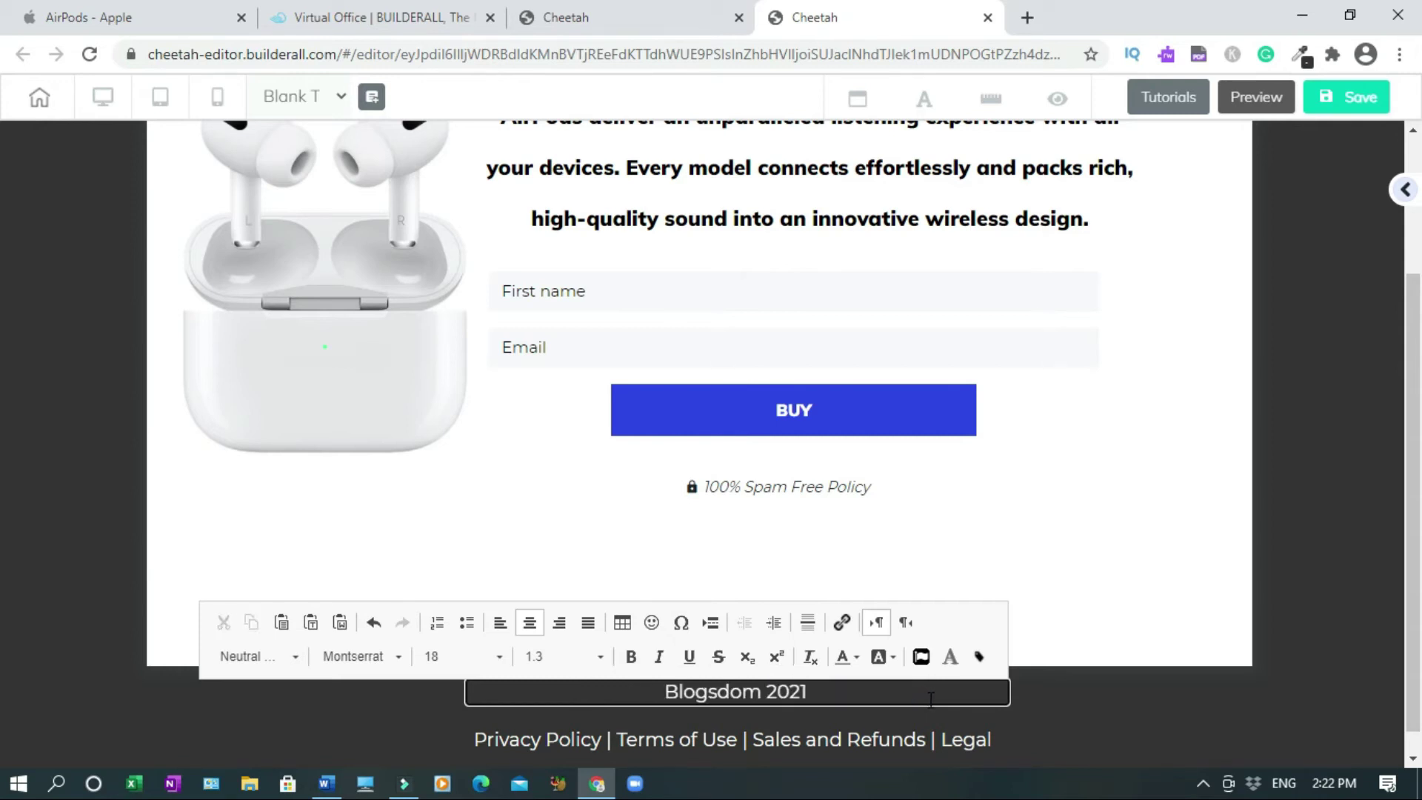
pyautogui.click(1211, 722)
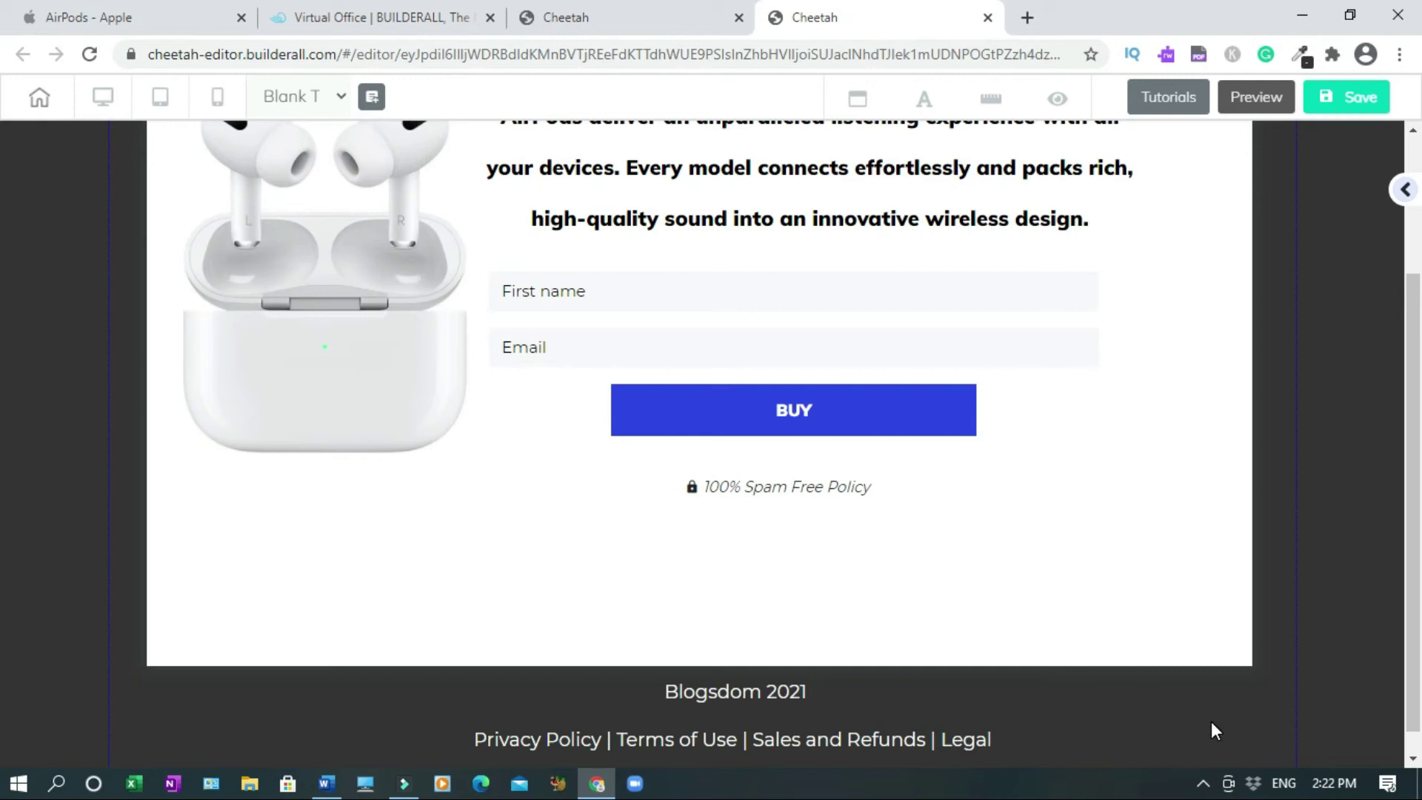
pyautogui.moveTo(752, 691); pyautogui.dragTo(719, 692)
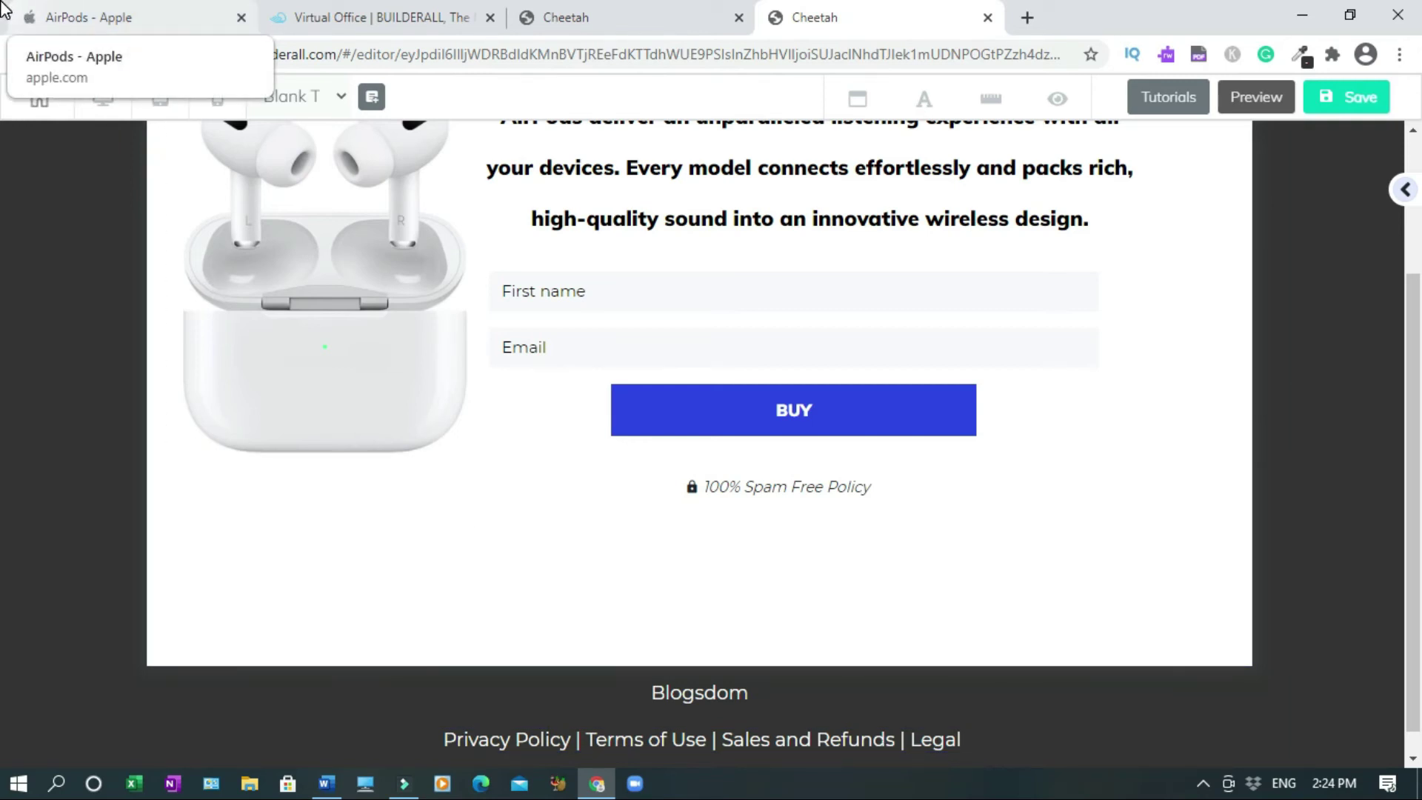
# - Copy the link address of Apple's Privacy Policy page
pyautogui.click(83, 25)
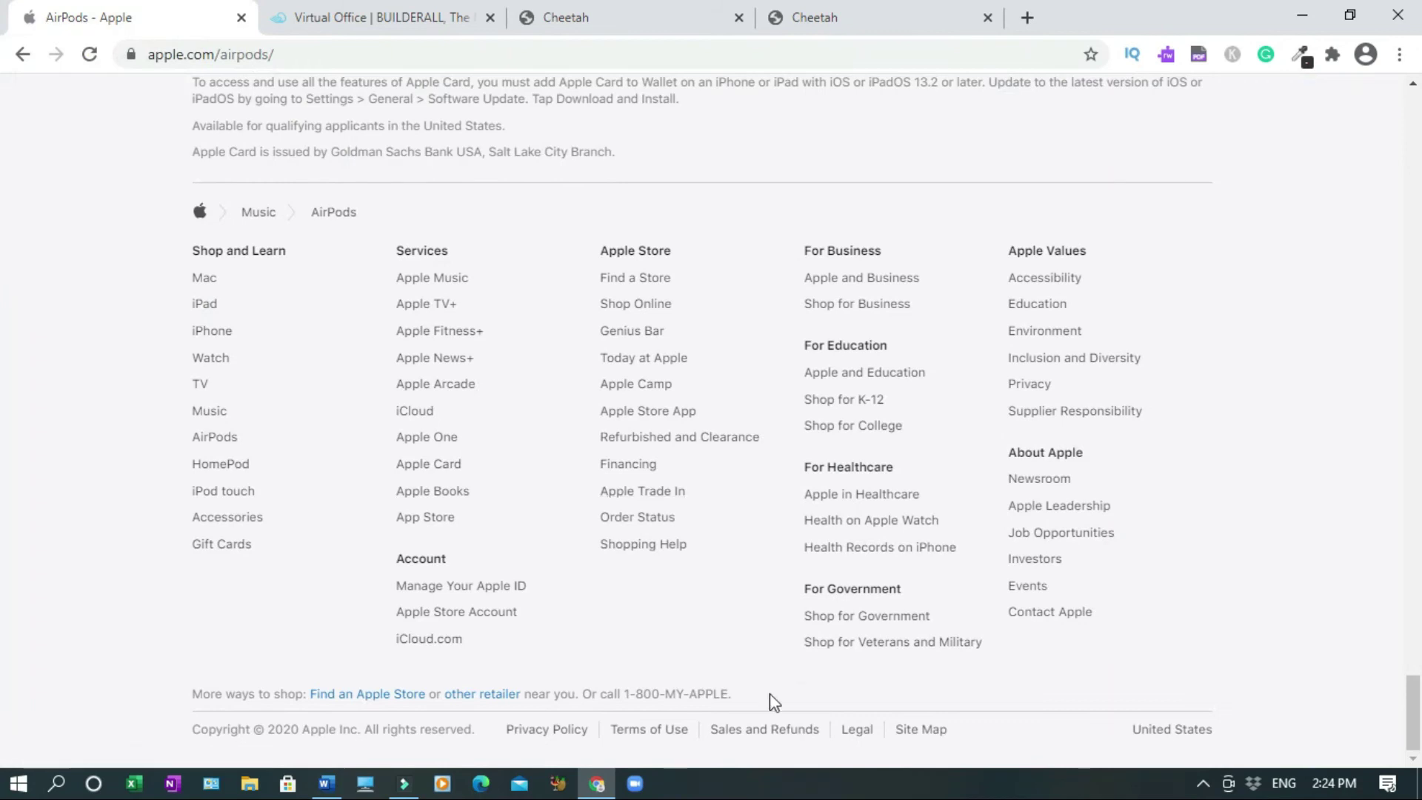
pyautogui.rightClick(560, 732)
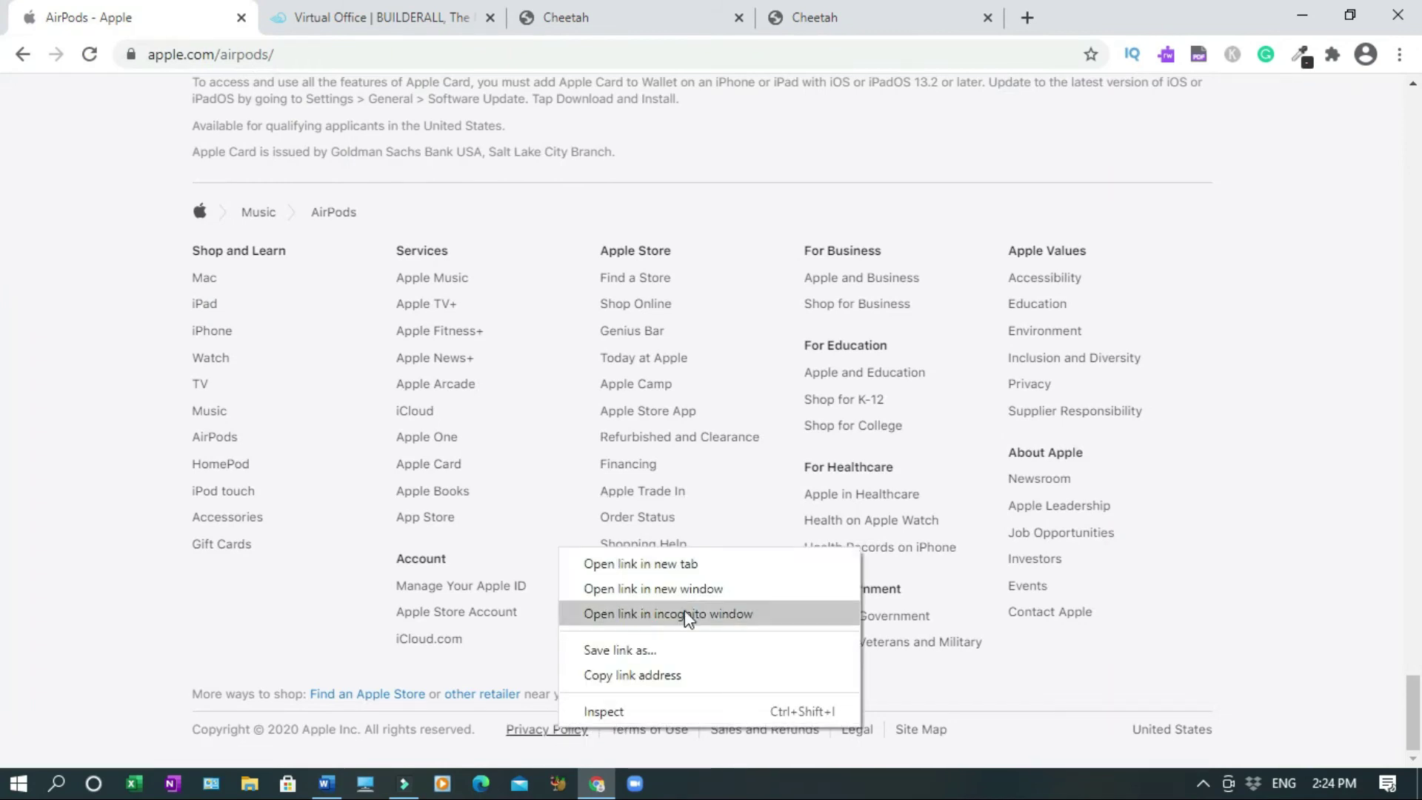
pyautogui.click(645, 675)
pyautogui.click(893, 16)
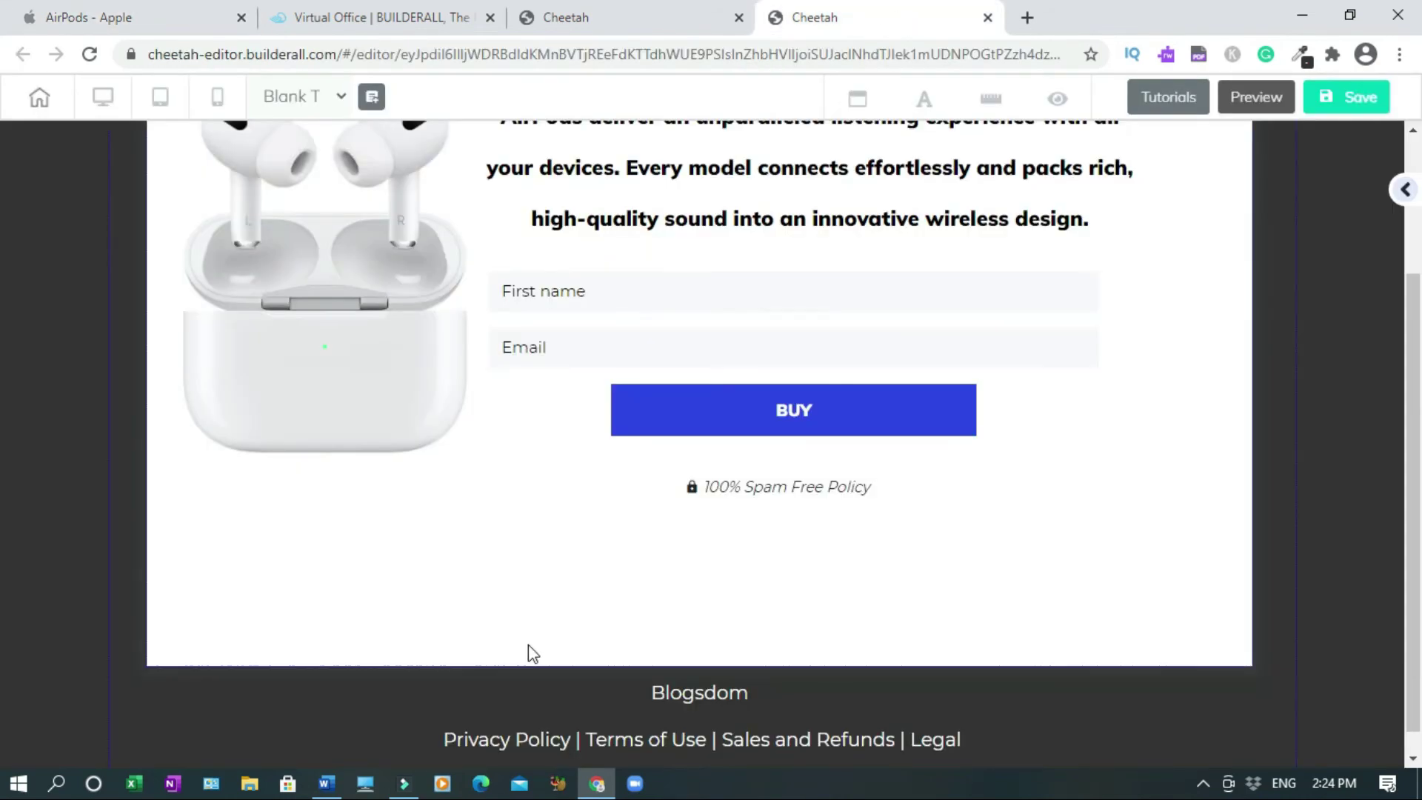
pyautogui.click(496, 737)
pyautogui.doubleClick(496, 735)
pyautogui.moveTo(443, 739); pyautogui.dragTo(572, 739)
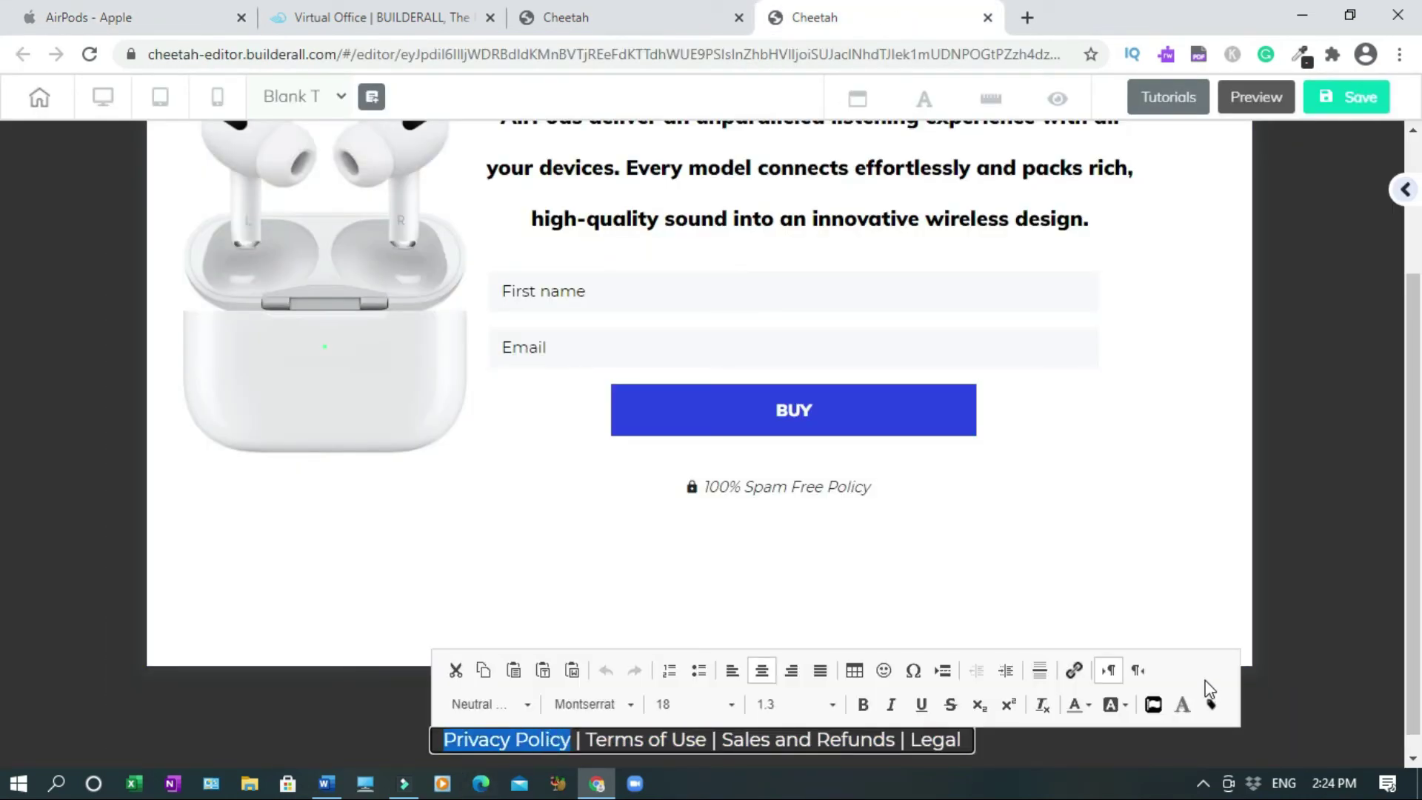
pyautogui.click(1074, 672)
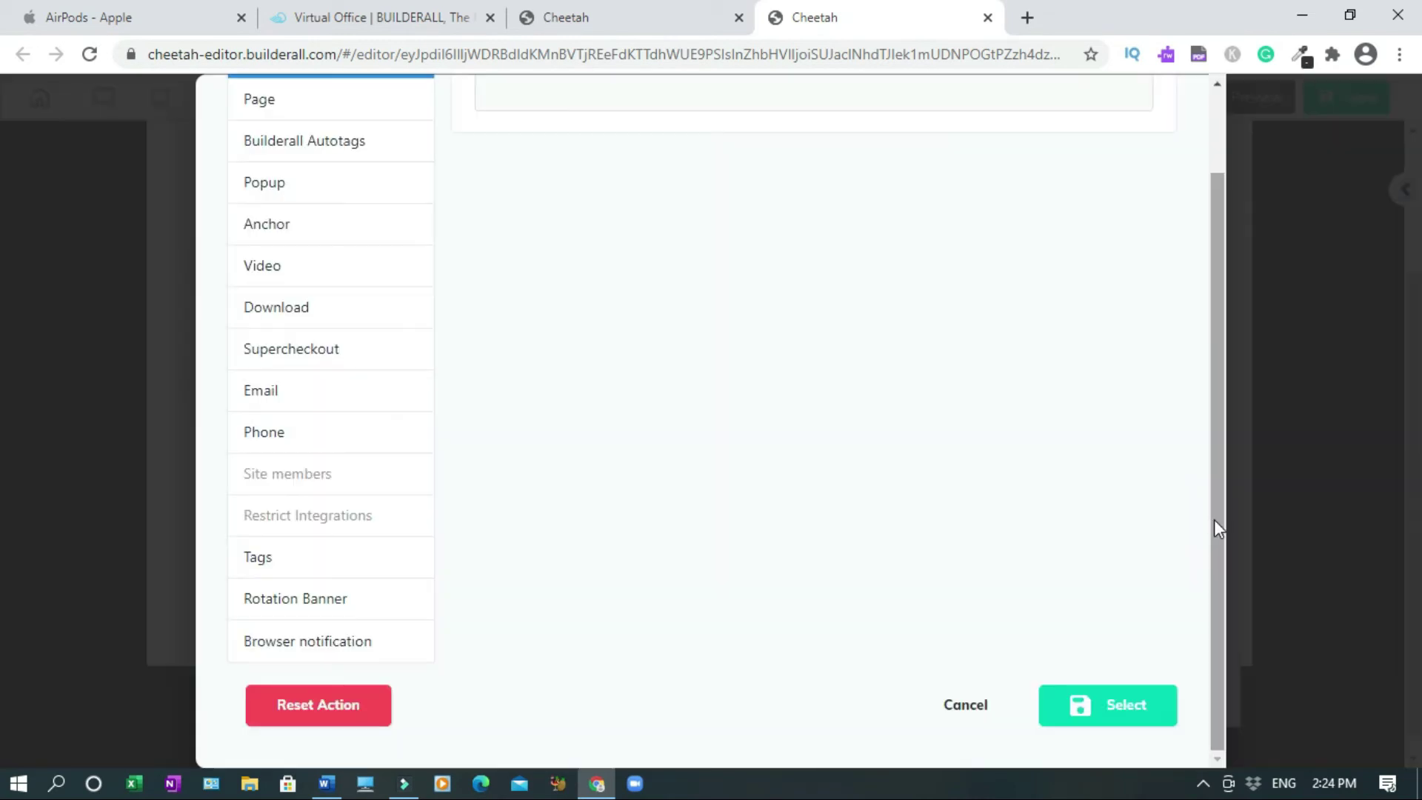
pyautogui.click(574, 188)
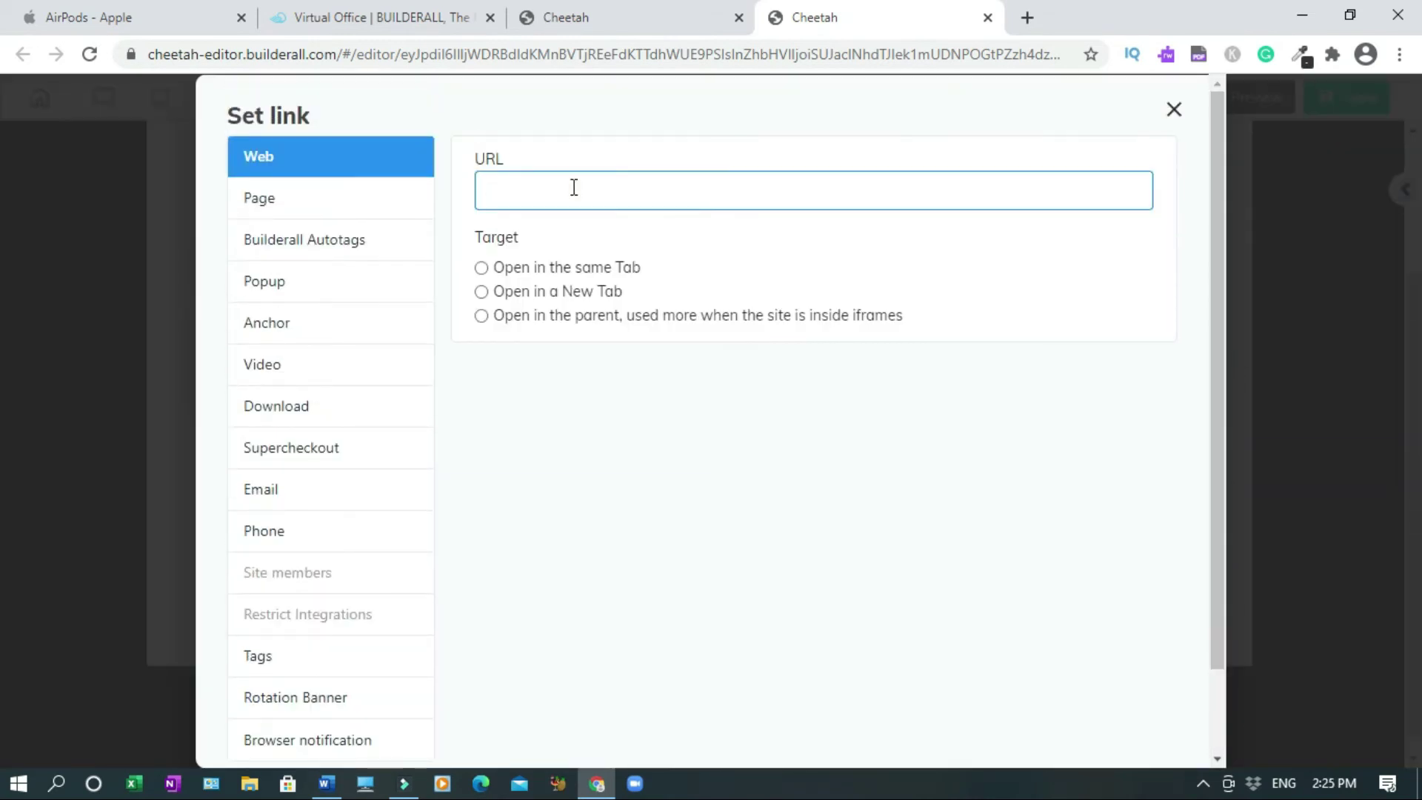
pyautogui.hotkey('ctrl', 'v')
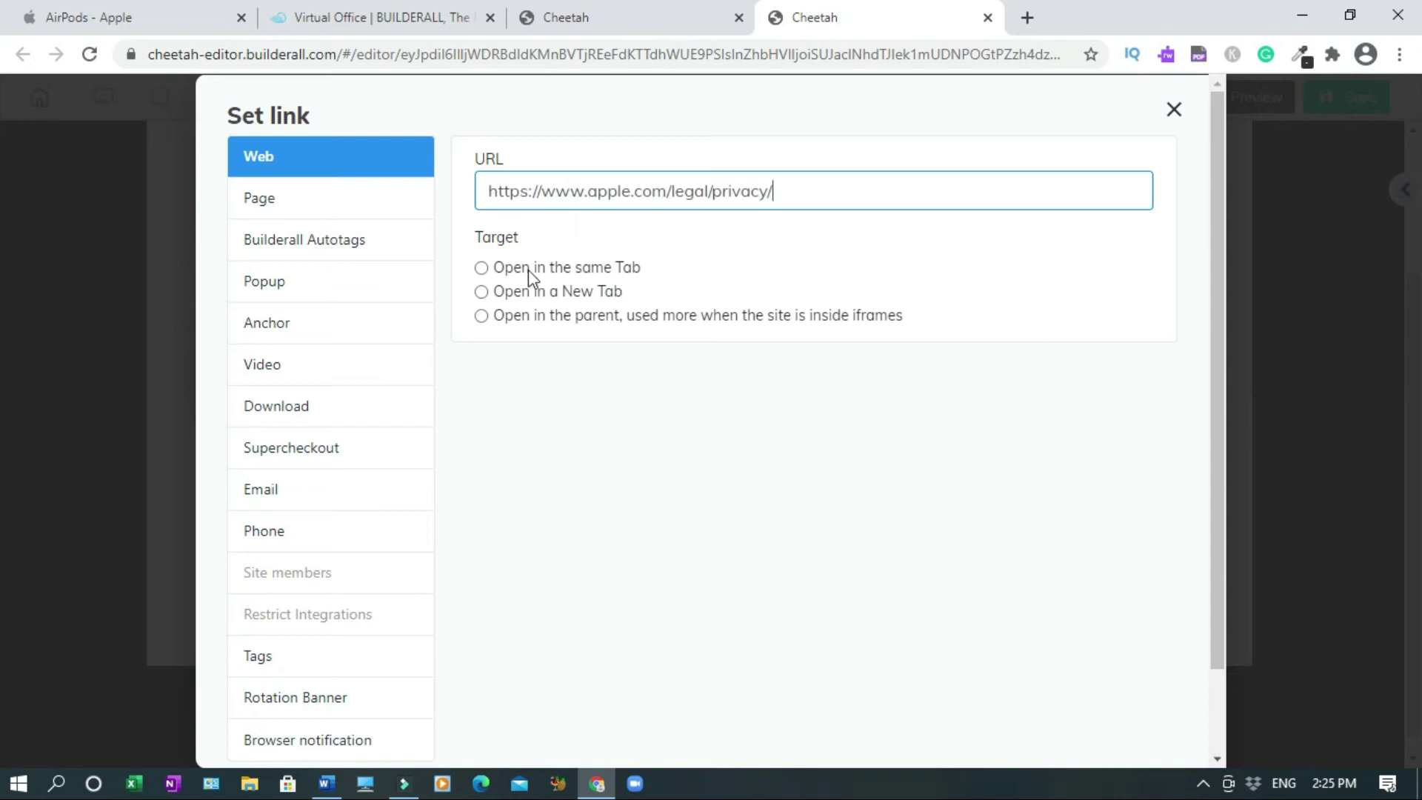
pyautogui.click(522, 296)
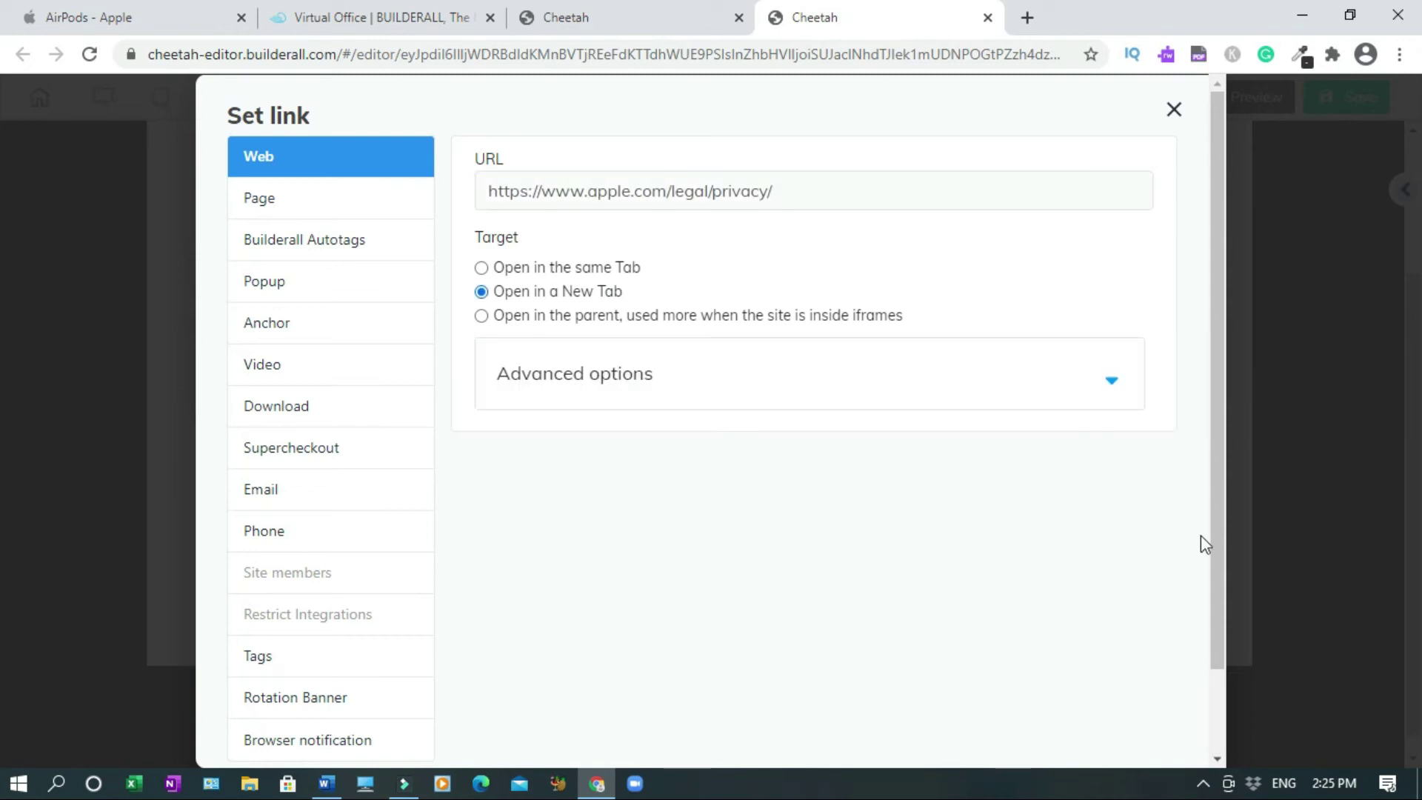
pyautogui.click(1219, 700)
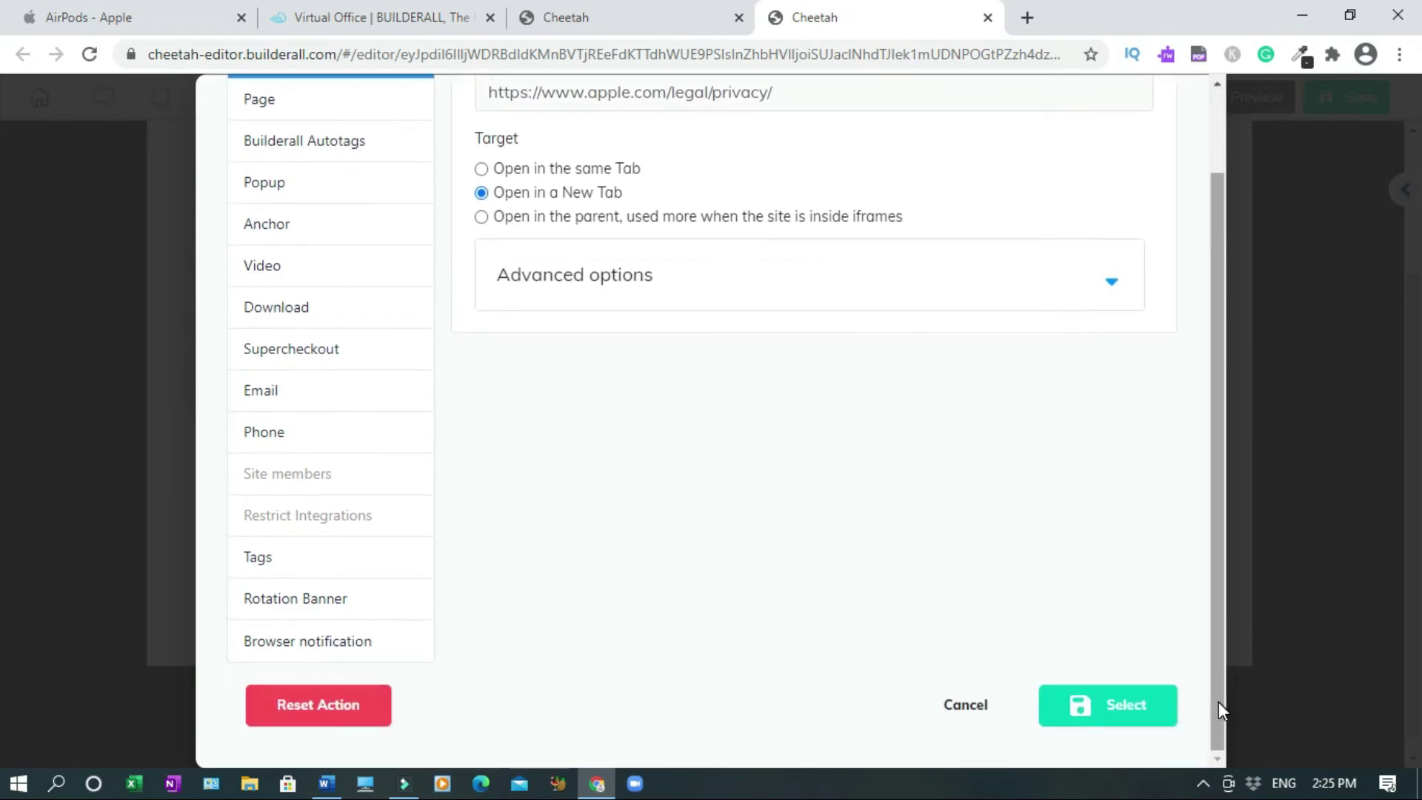
pyautogui.click(1145, 709)
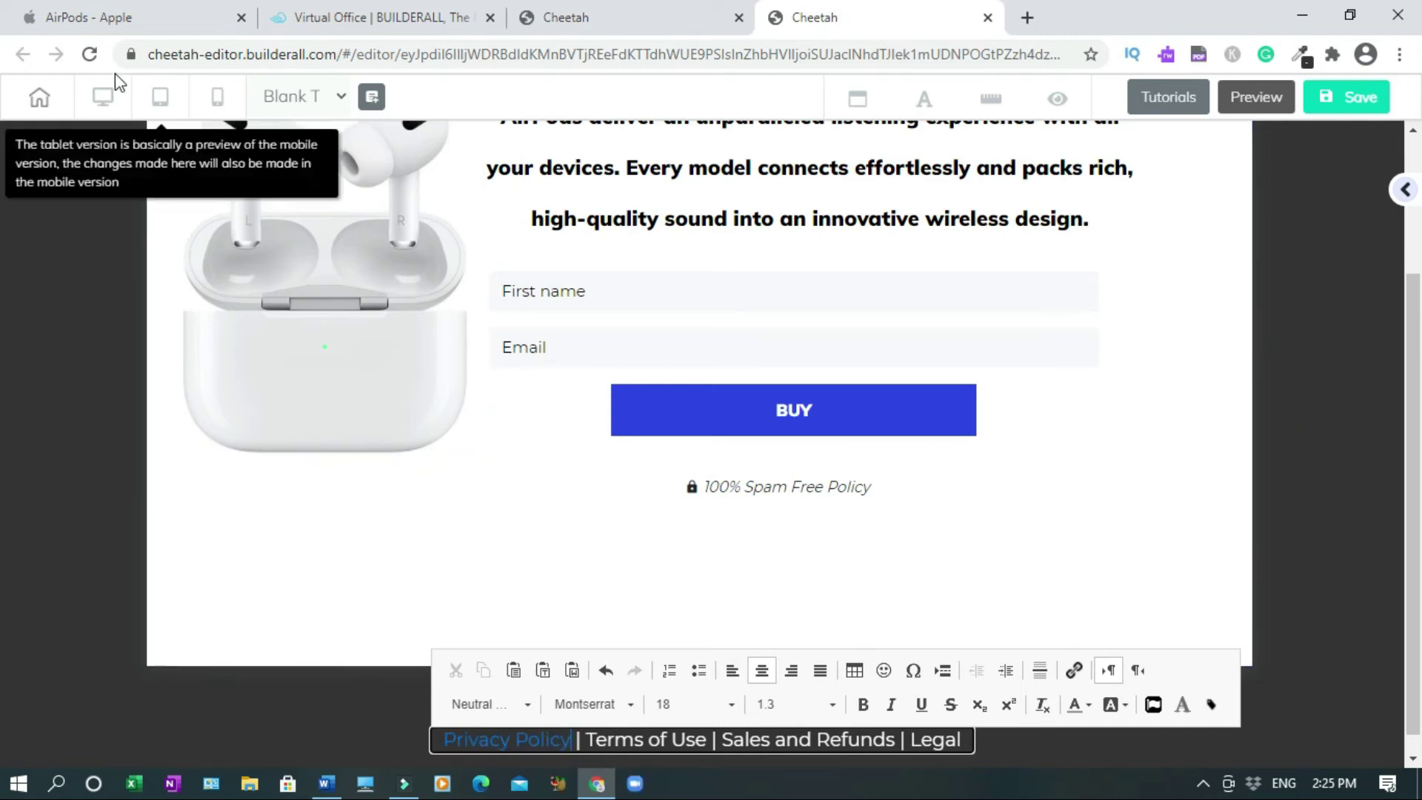
# - Copy the link address of Apple's Terms of Use page
pyautogui.click(46, 28)
pyautogui.rightClick(670, 727)
pyautogui.click(730, 673)
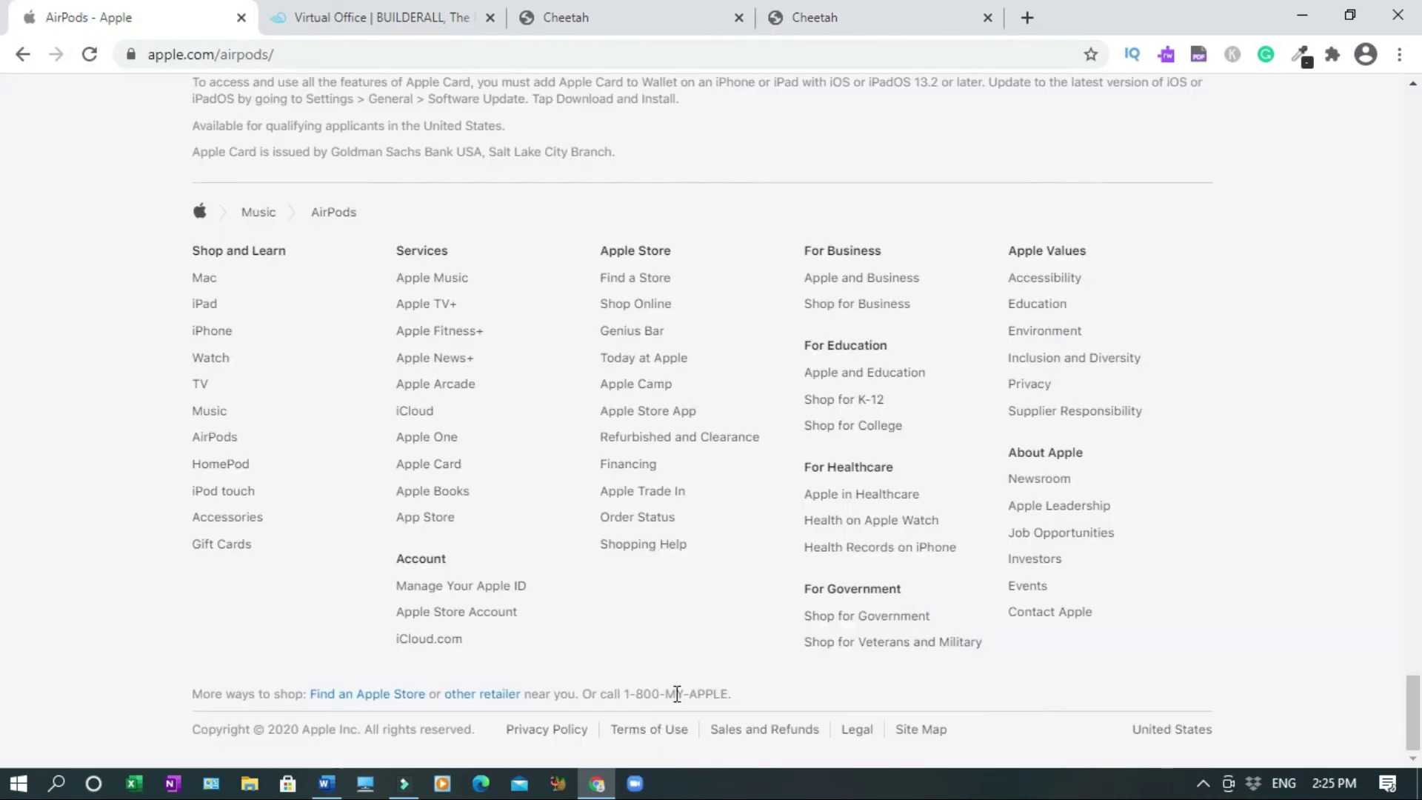
pyautogui.click(815, 17)
# - Link the footer's Terms of Use words to Apple's terms page, opening in a new tab
pyautogui.doubleClick(613, 738)
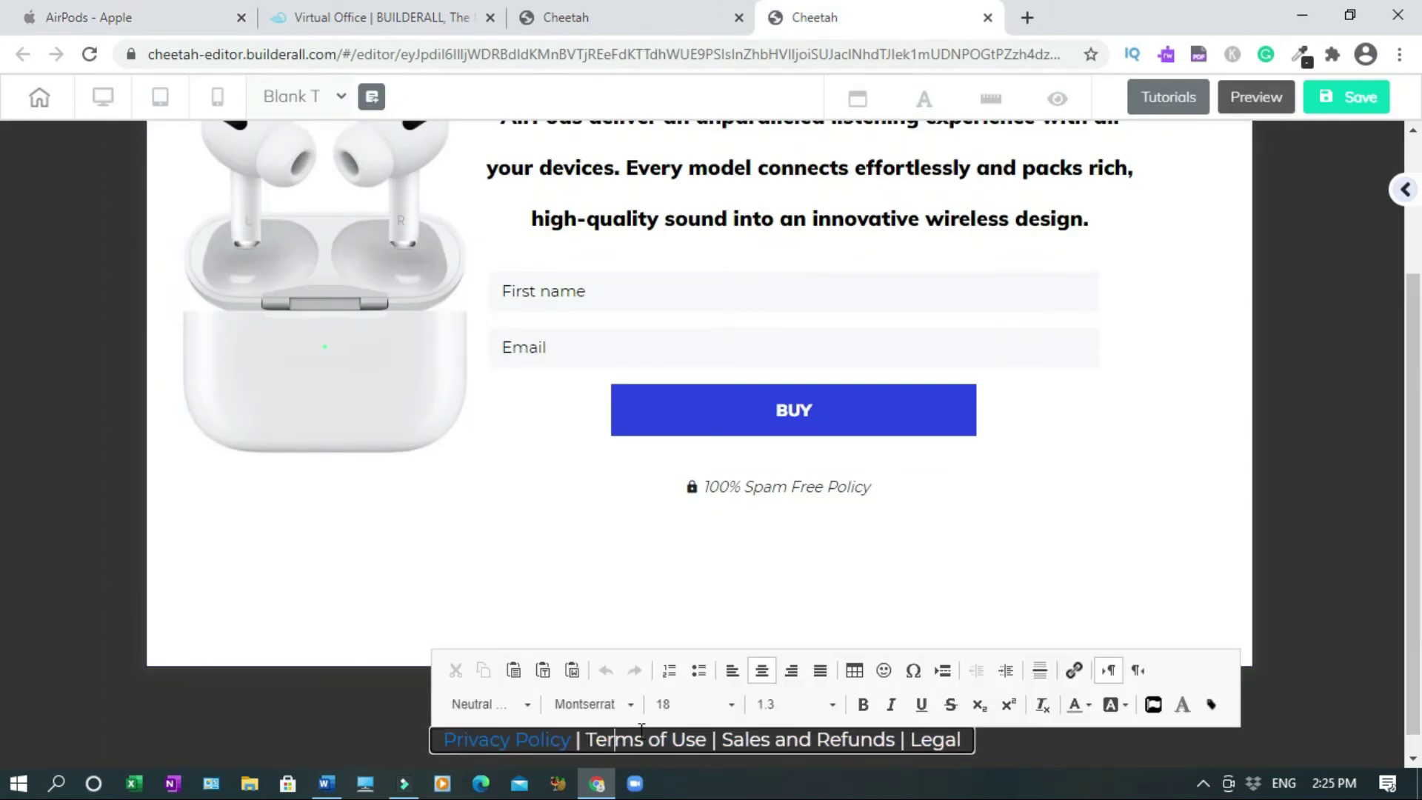
pyautogui.moveTo(588, 739); pyautogui.dragTo(707, 739)
pyautogui.click(1073, 670)
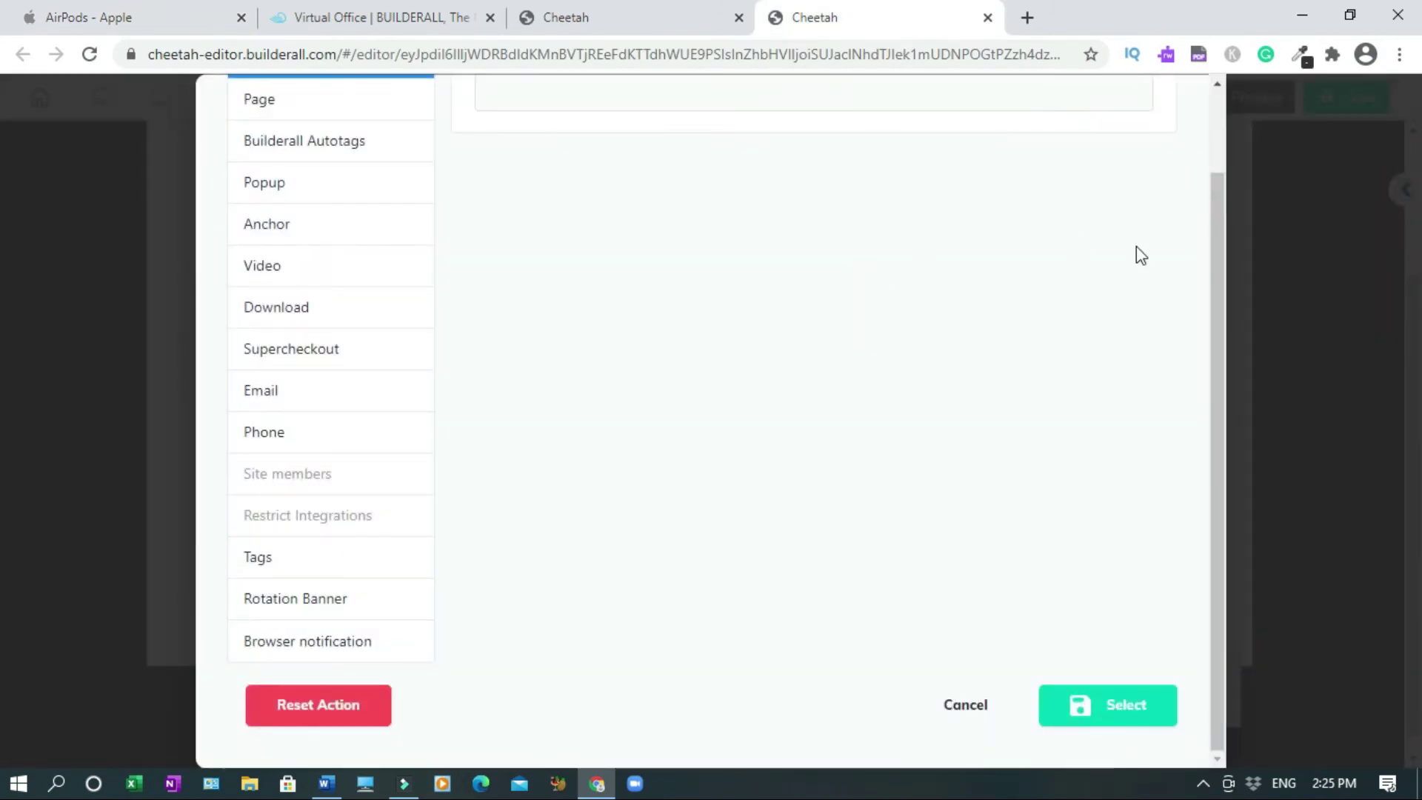
pyautogui.scroll(3, 1215, 152)
pyautogui.click(533, 182)
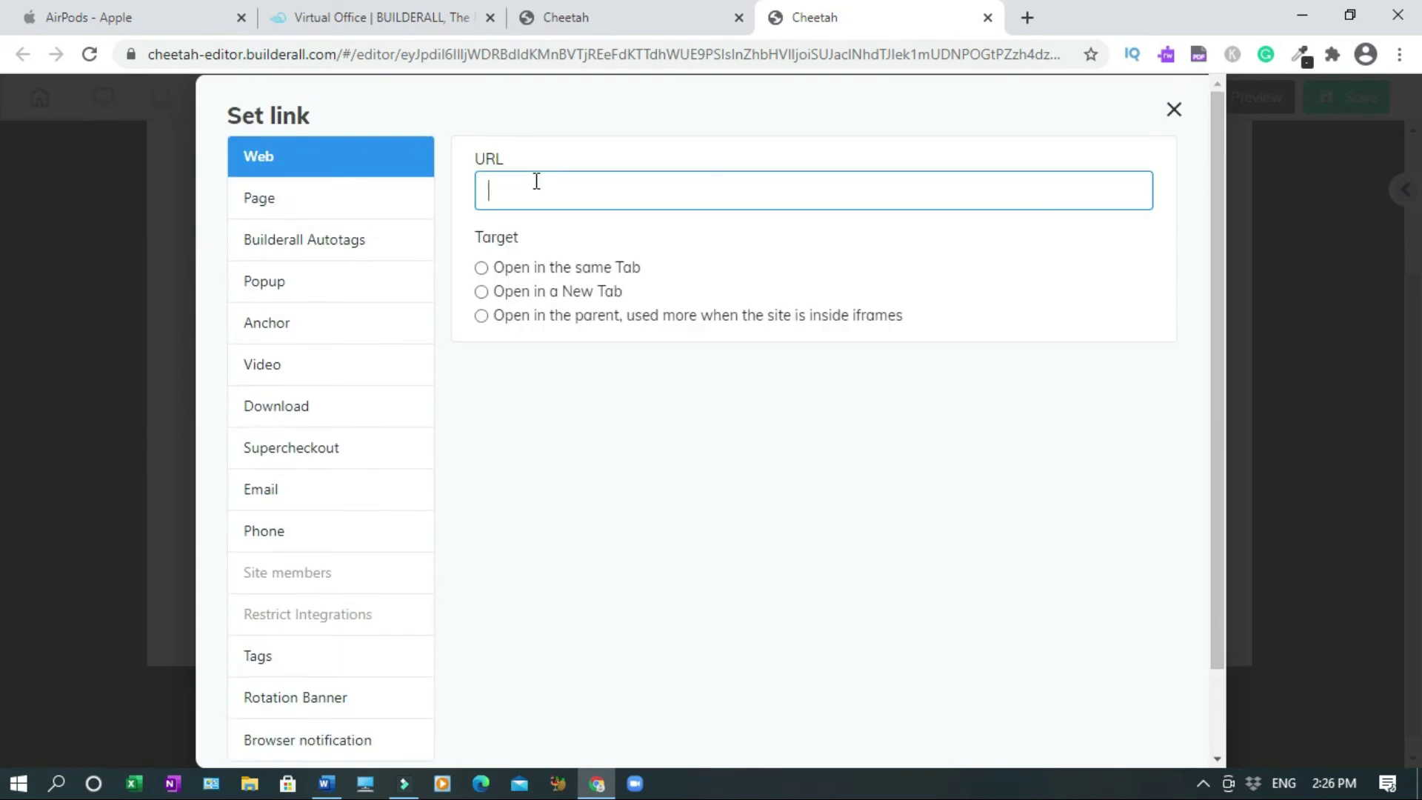
pyautogui.hotkey('ctrl', 'v')
pyautogui.click(481, 291)
pyautogui.rightClick(1219, 704)
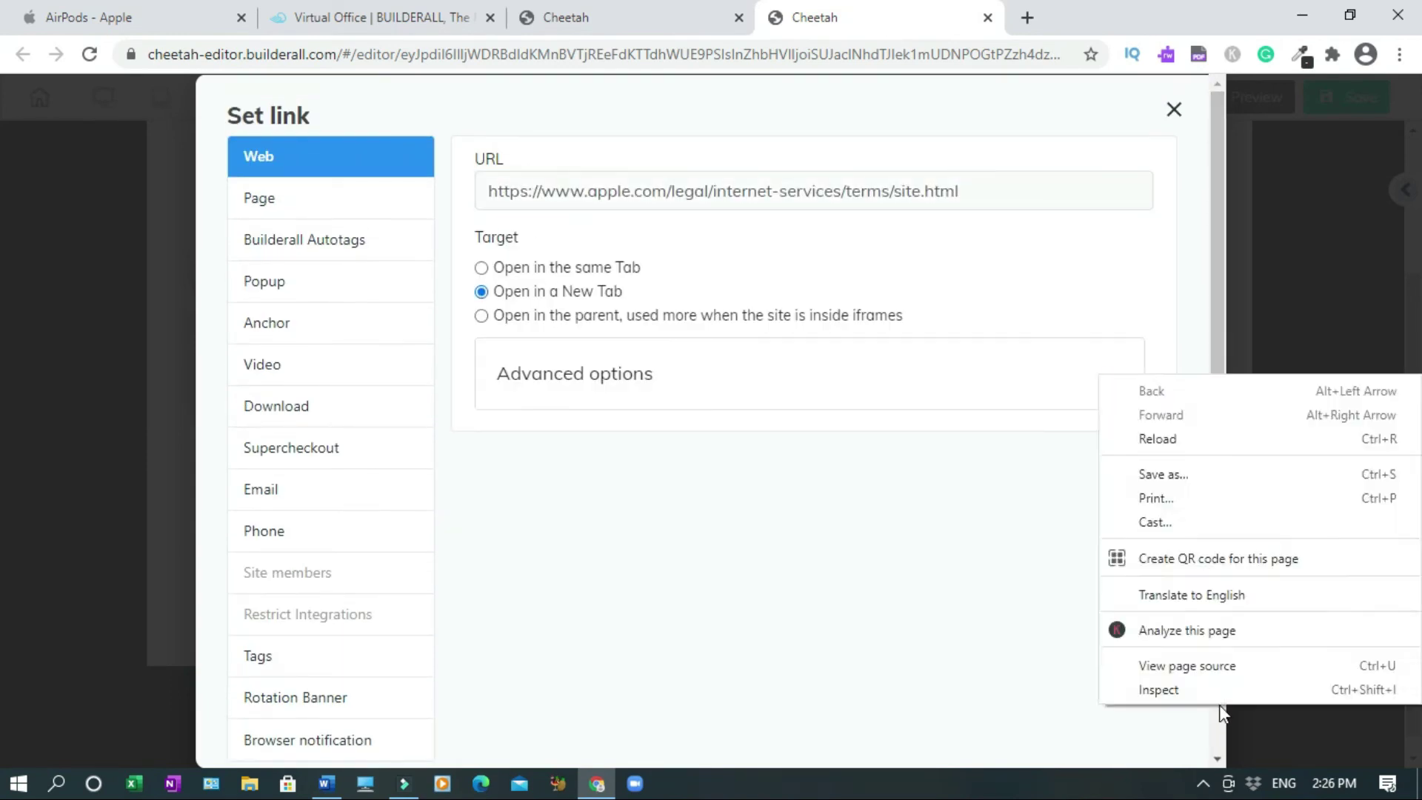
pyautogui.scroll(-2, 1203, 707)
pyautogui.click(1071, 734)
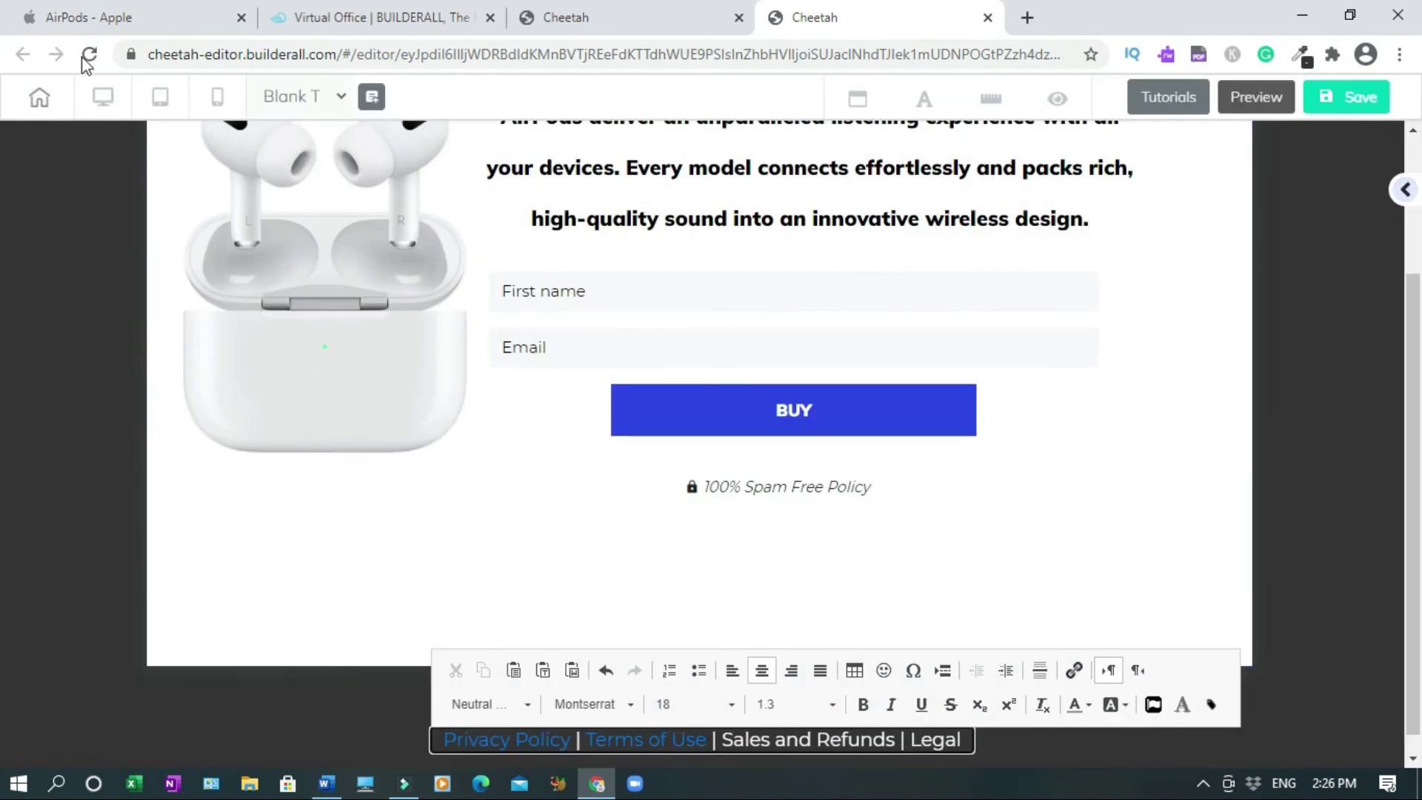
# - Copy the link address of Apple's Sales and Refunds page
pyautogui.hotkey('ctrl', '1')
pyautogui.rightClick(787, 725)
pyautogui.click(843, 670)
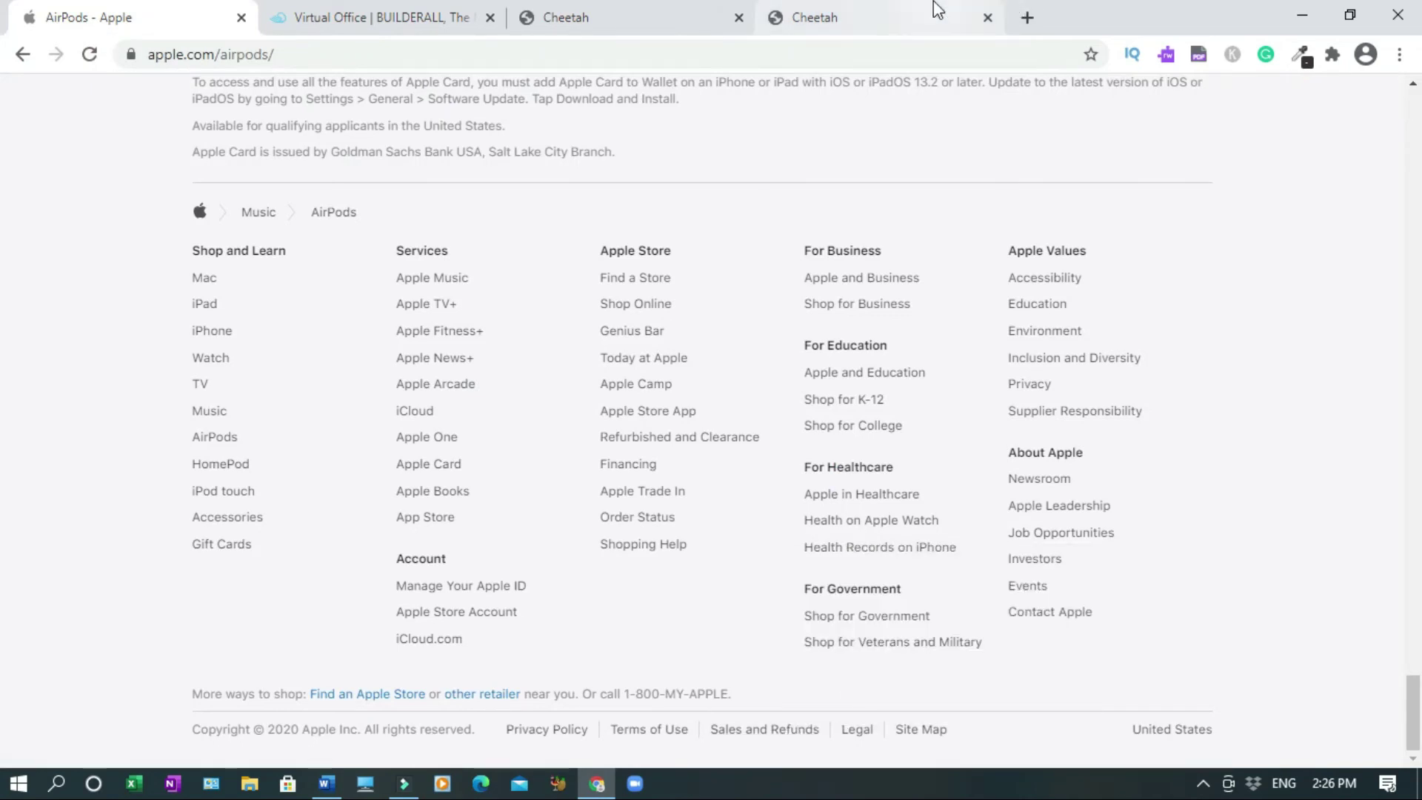
pyautogui.click(896, 14)
# - Link the footer's Sales and Refunds words to Apple's refunds page, opening in a new tab
pyautogui.doubleClick(782, 742)
pyautogui.moveTo(722, 739); pyautogui.dragTo(886, 739)
pyautogui.click(1074, 670)
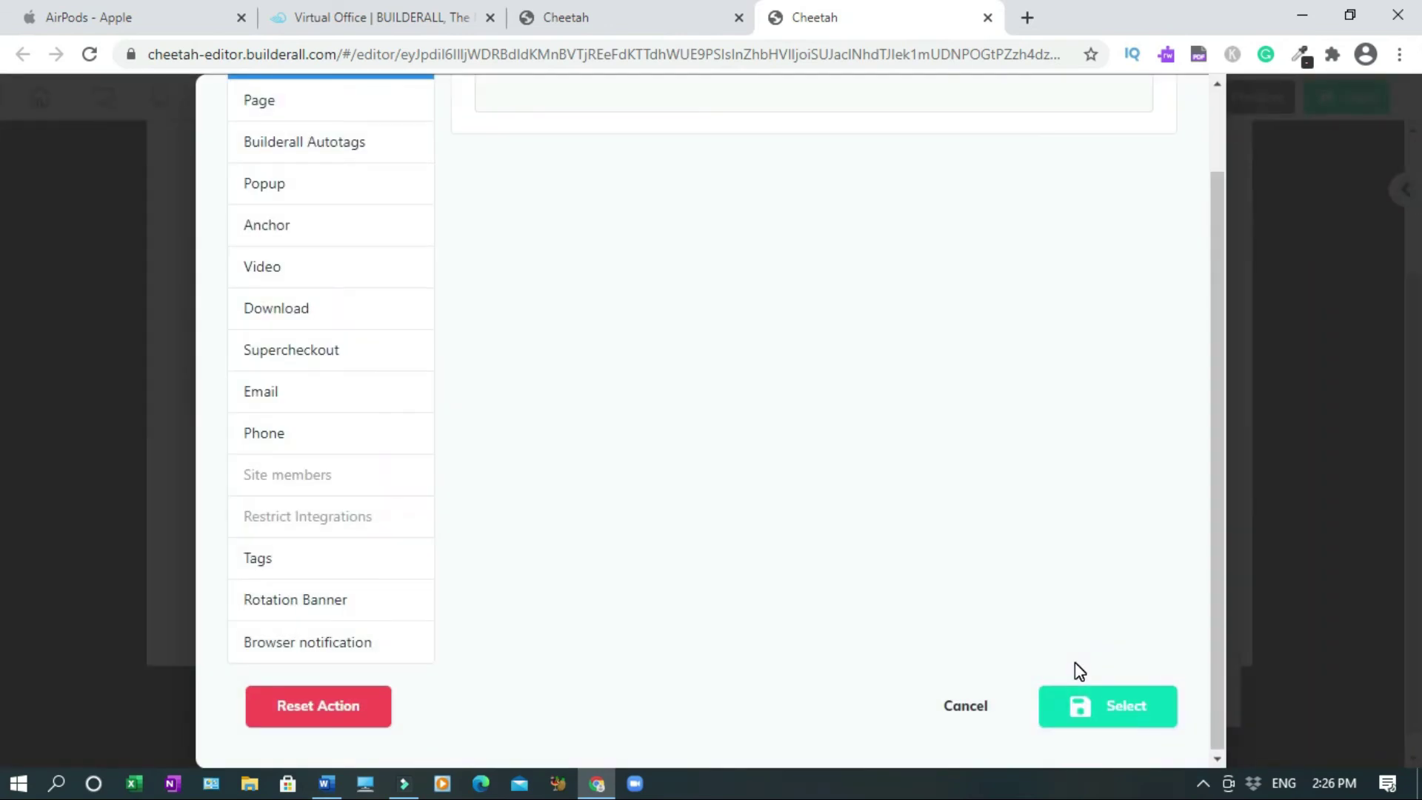
pyautogui.scroll(1, 821, 157)
pyautogui.click(718, 184)
pyautogui.hotkey('ctrl', 'v')
pyautogui.click(498, 291)
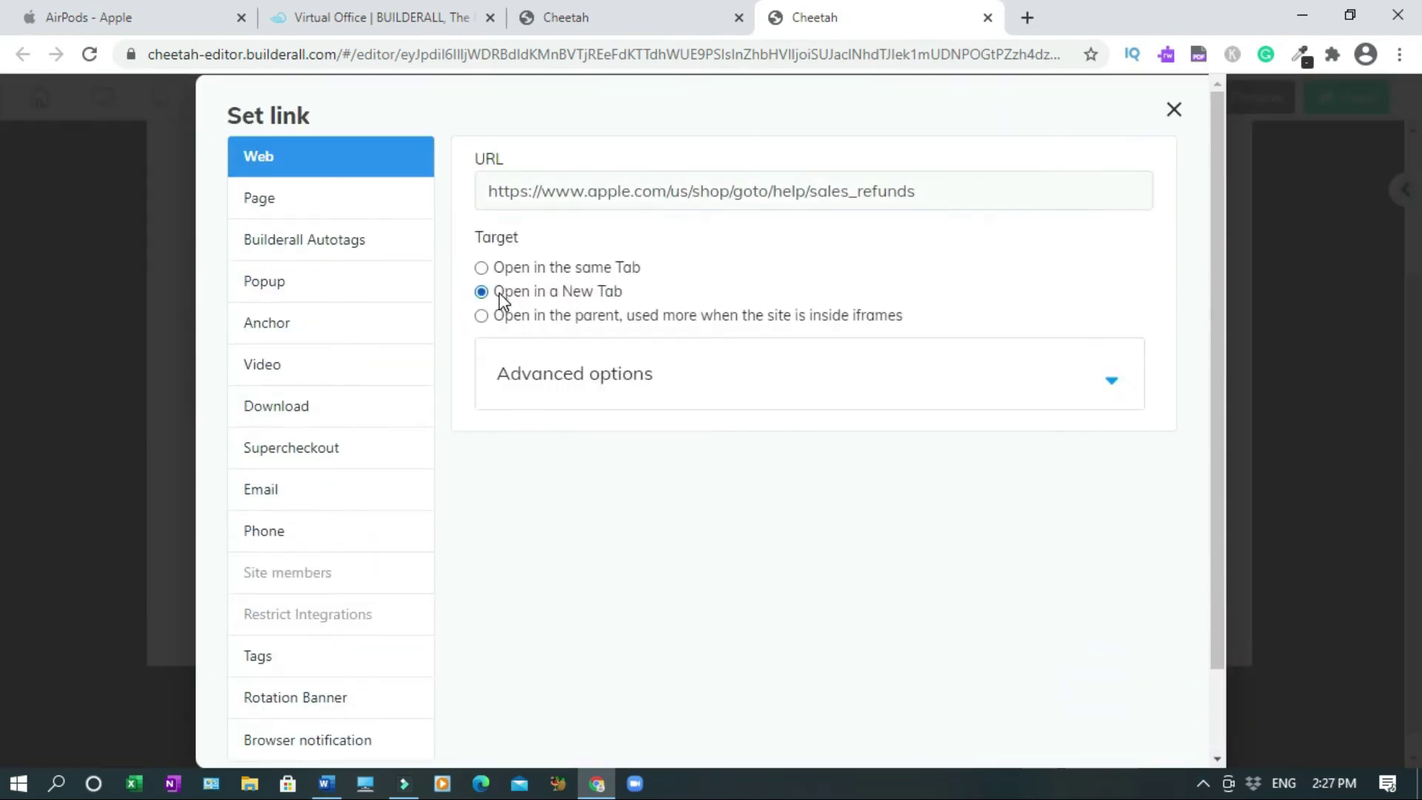
pyautogui.scroll(-1, 1216, 727)
pyautogui.click(1140, 711)
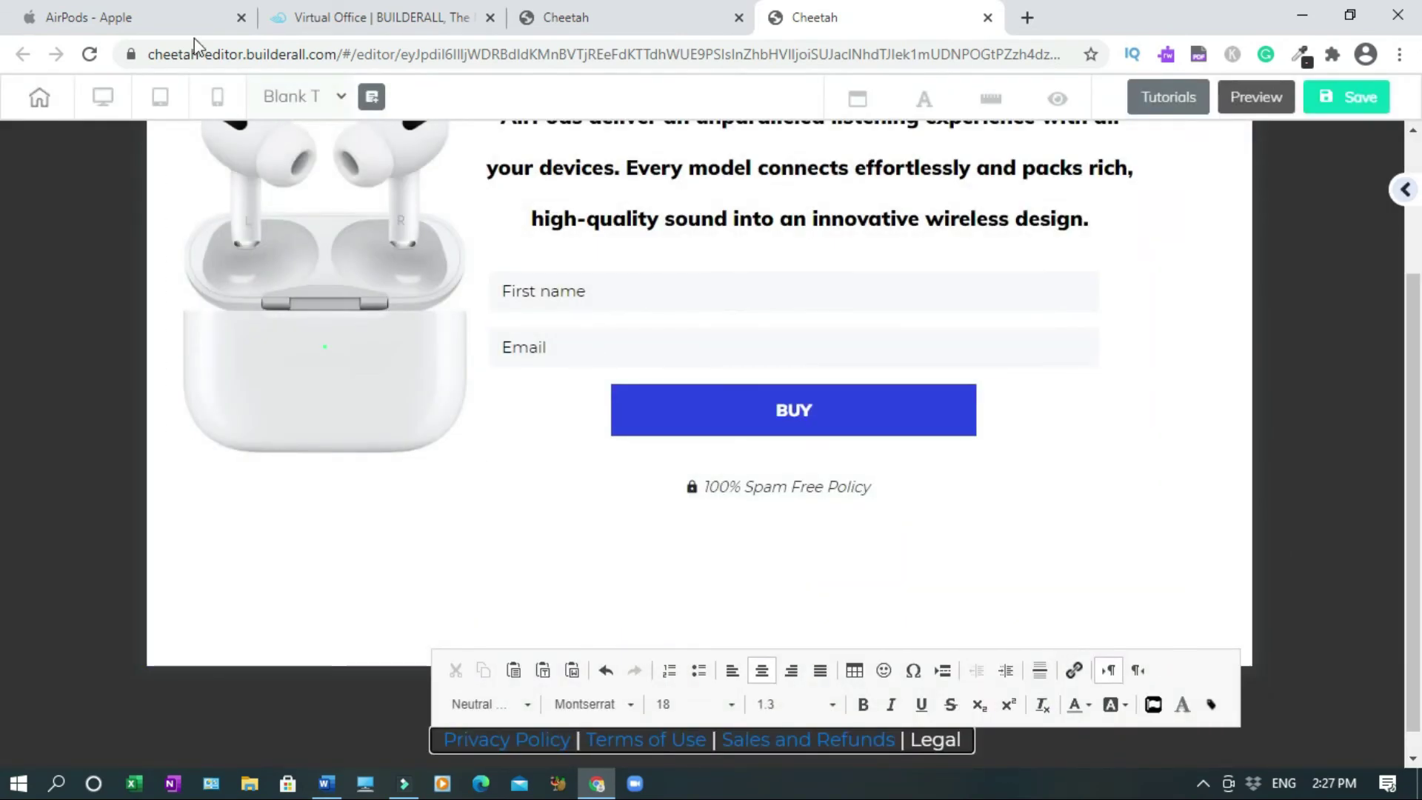
# - Copy the address of Apple's legal page
pyautogui.click(194, 28)
pyautogui.rightClick(920, 733)
pyautogui.click(984, 682)
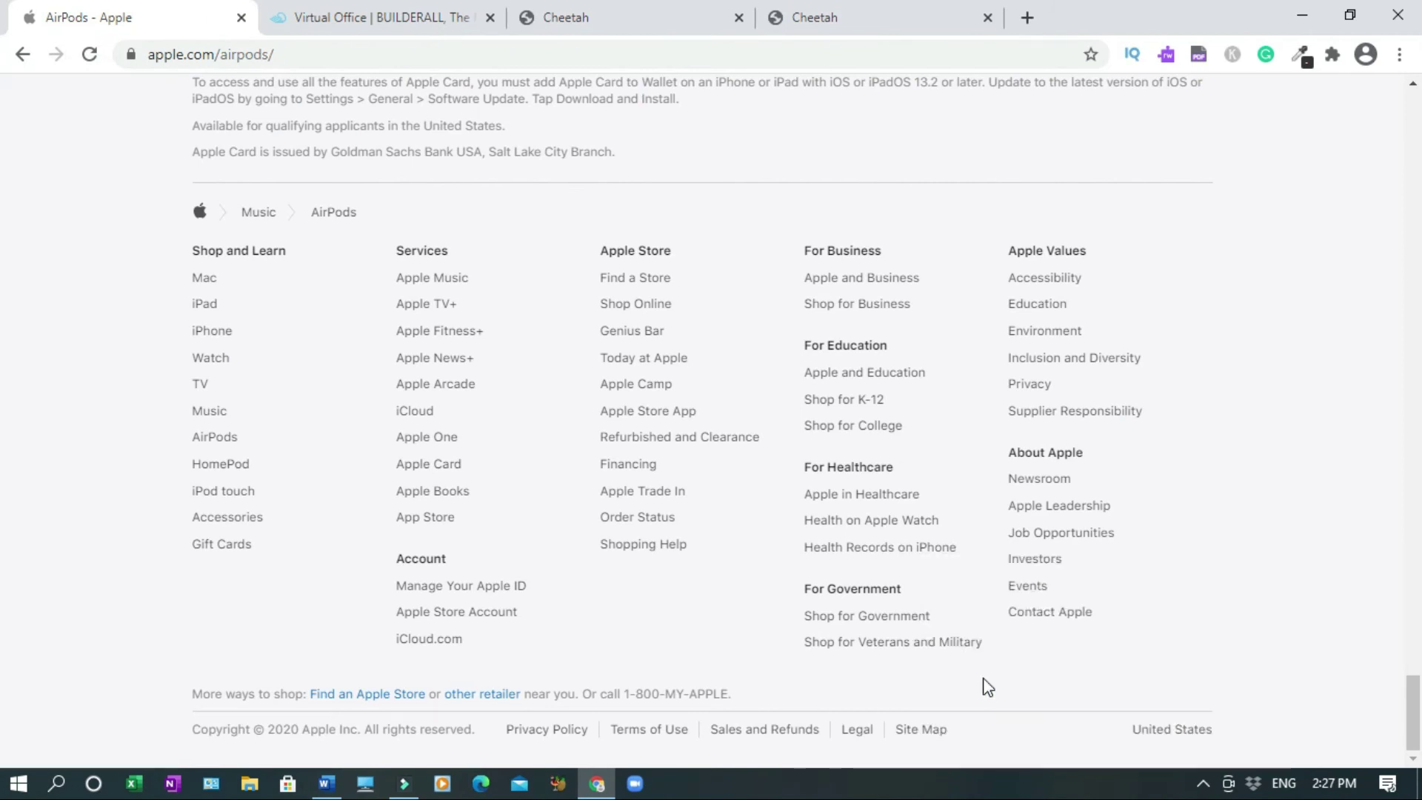
pyautogui.rightClick(904, 740)
pyautogui.click(910, 675)
pyautogui.click(863, 15)
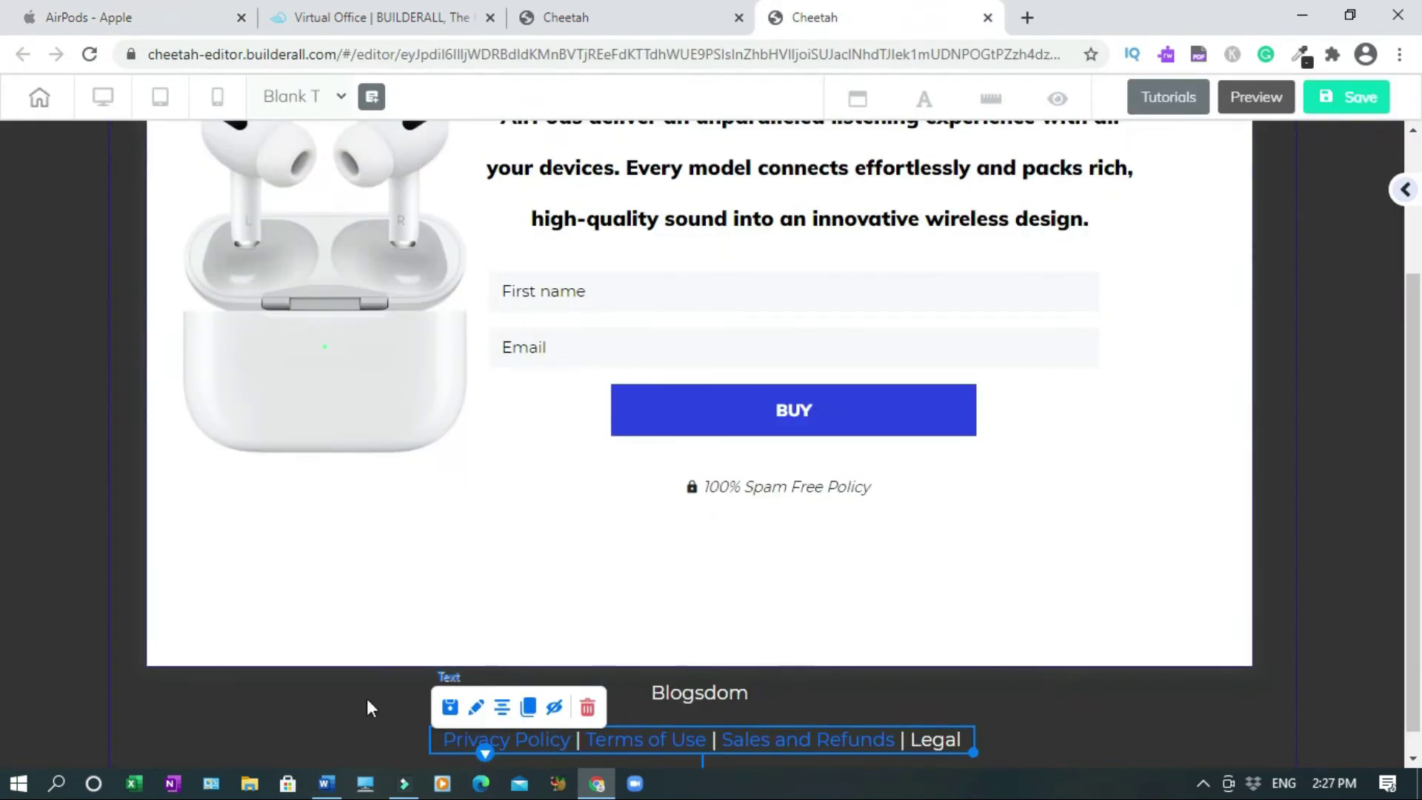
pyautogui.doubleClick(931, 735)
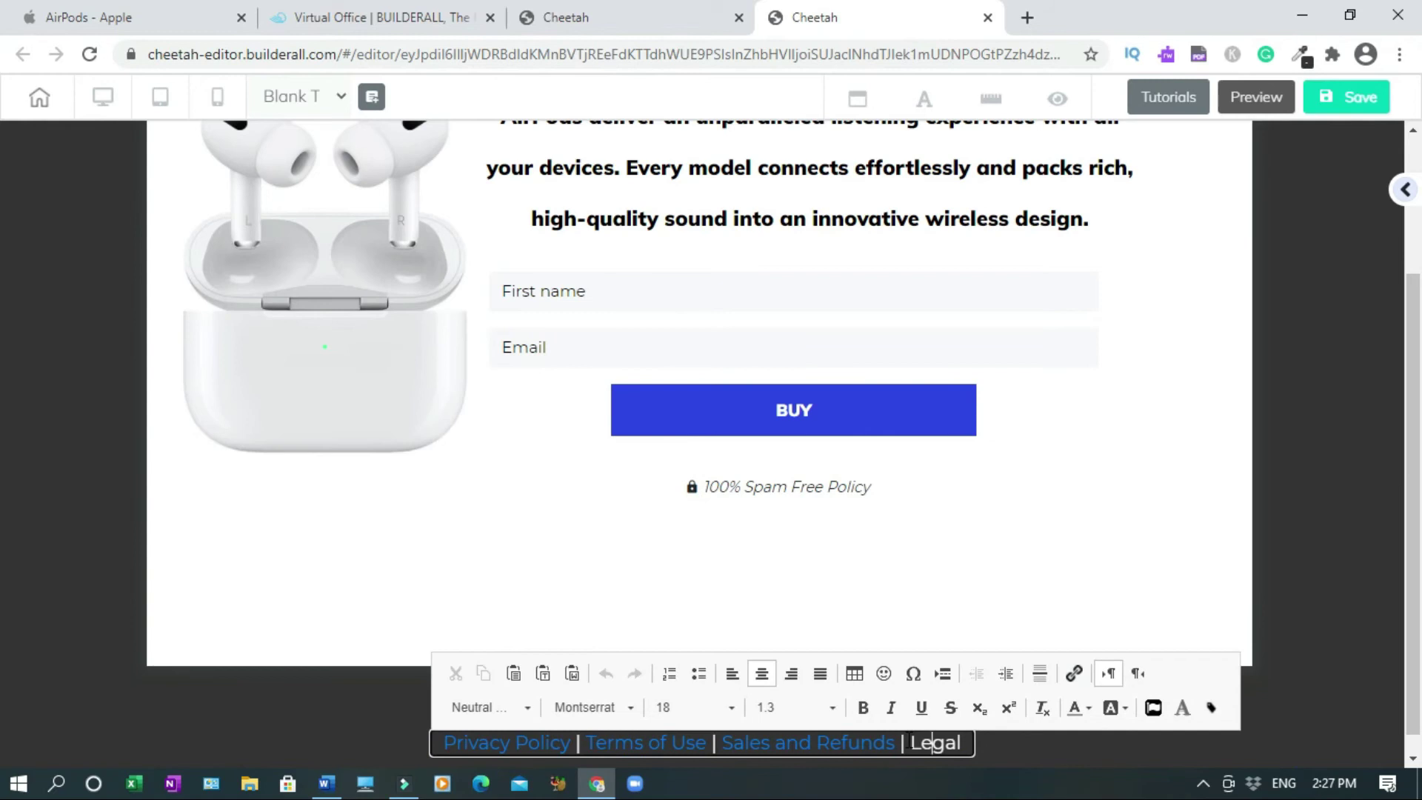
pyautogui.click(931, 743)
pyautogui.tripleClick(931, 743)
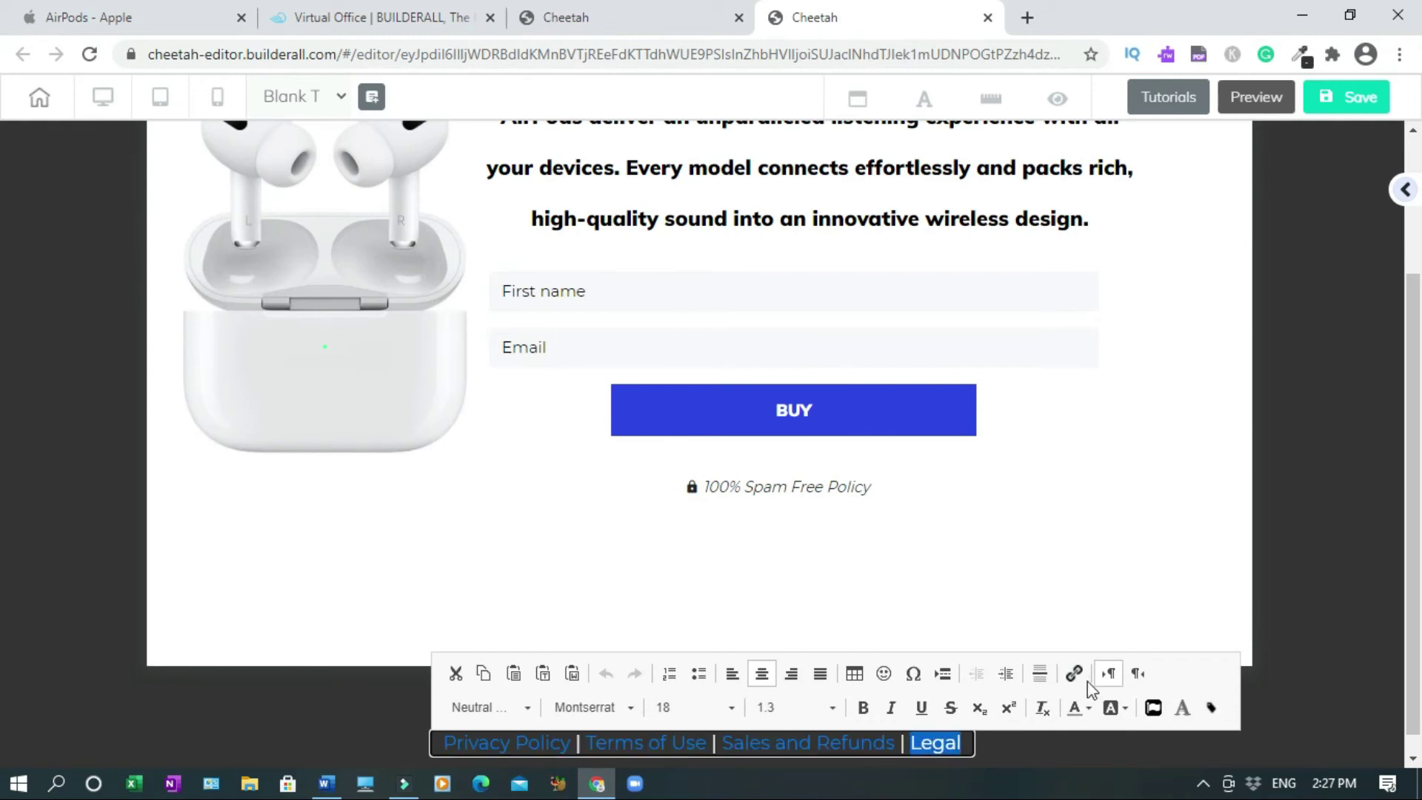
pyautogui.click(1074, 673)
pyautogui.moveTo(1214, 334); pyautogui.dragTo(1213, 130)
pyautogui.rightClick(947, 179)
pyautogui.click(1015, 340)
pyautogui.click(515, 293)
pyautogui.scroll(-2, 515, 296)
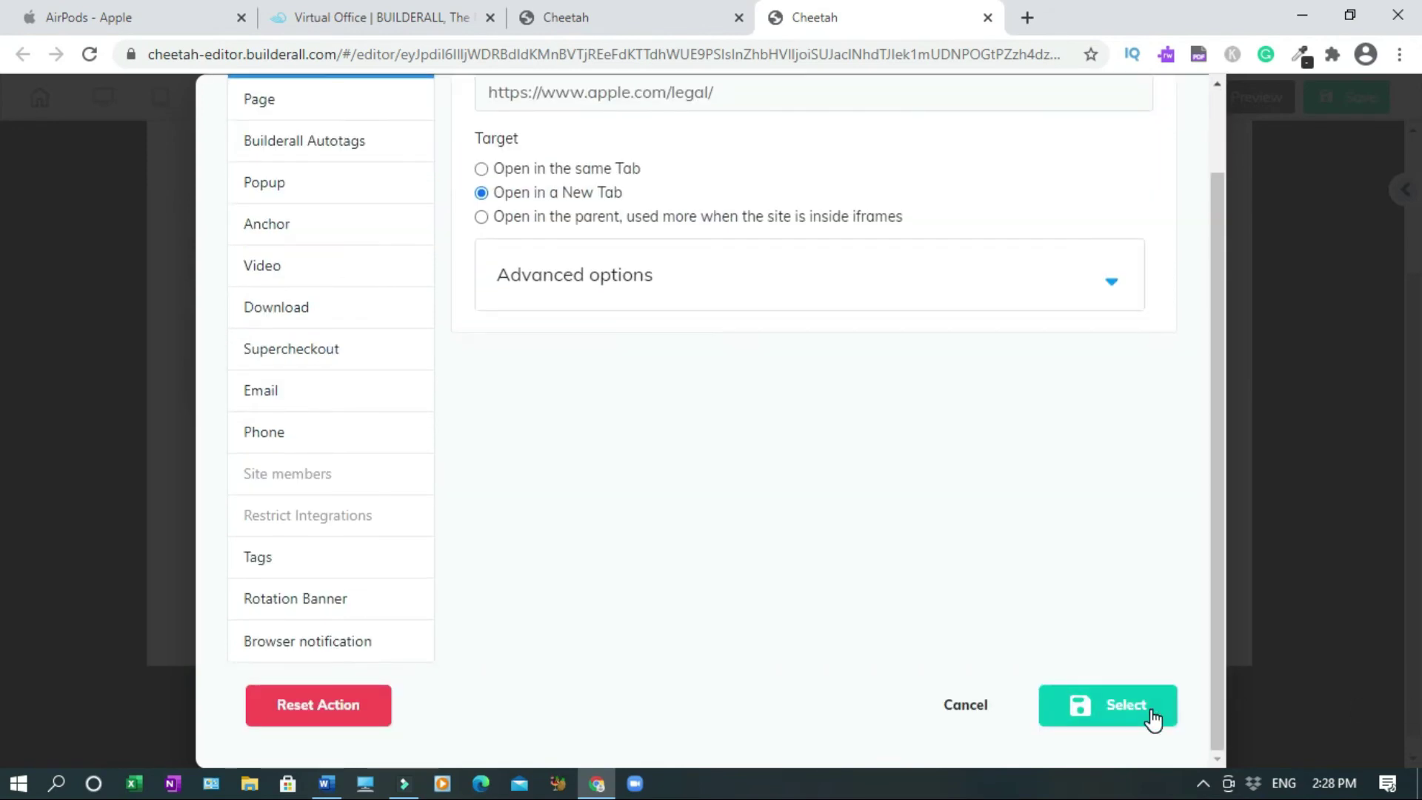
pyautogui.click(1152, 716)
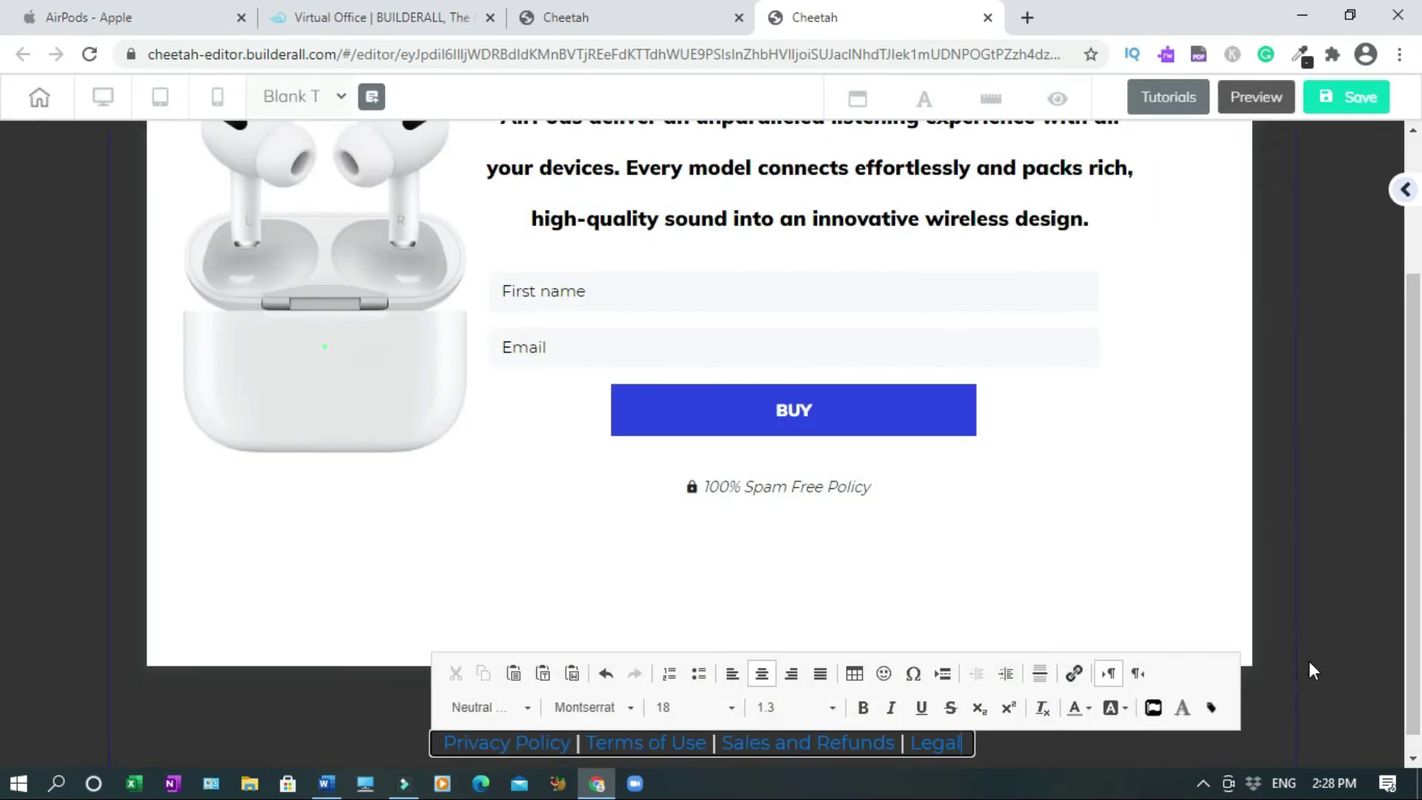
pyautogui.click(1346, 96)
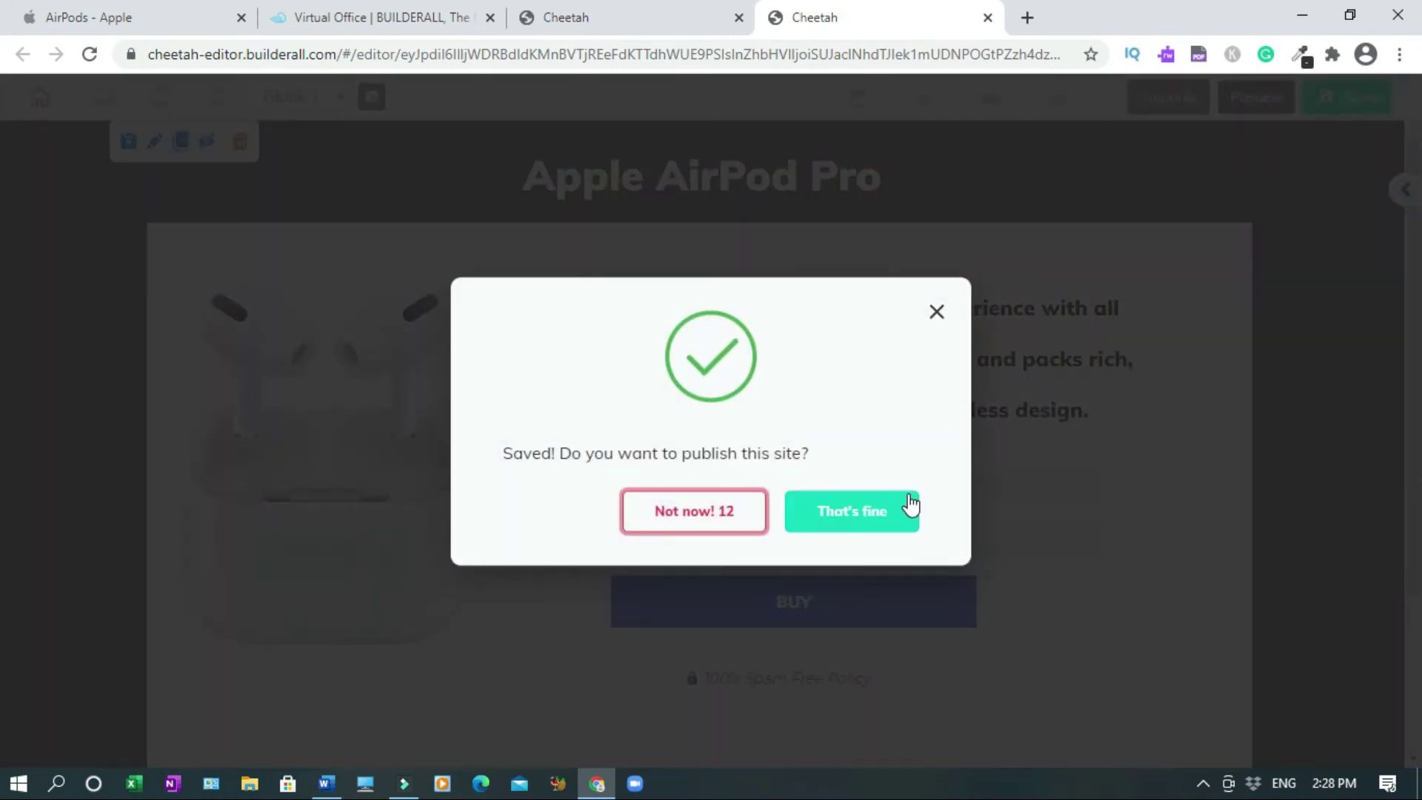
# - Accept the publish prompt, preview the saved page, then return to the editor
pyautogui.click(898, 512)
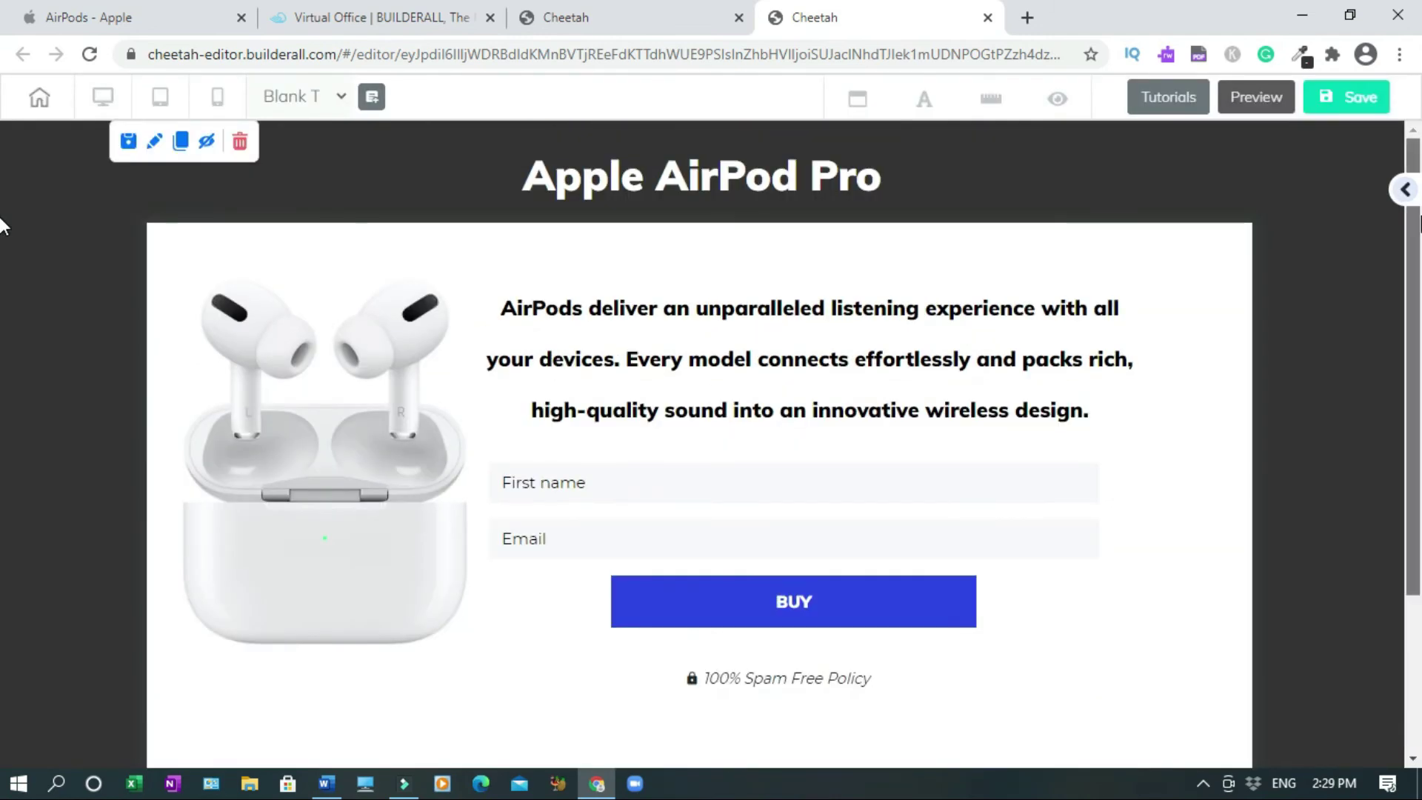
pyautogui.click(1250, 106)
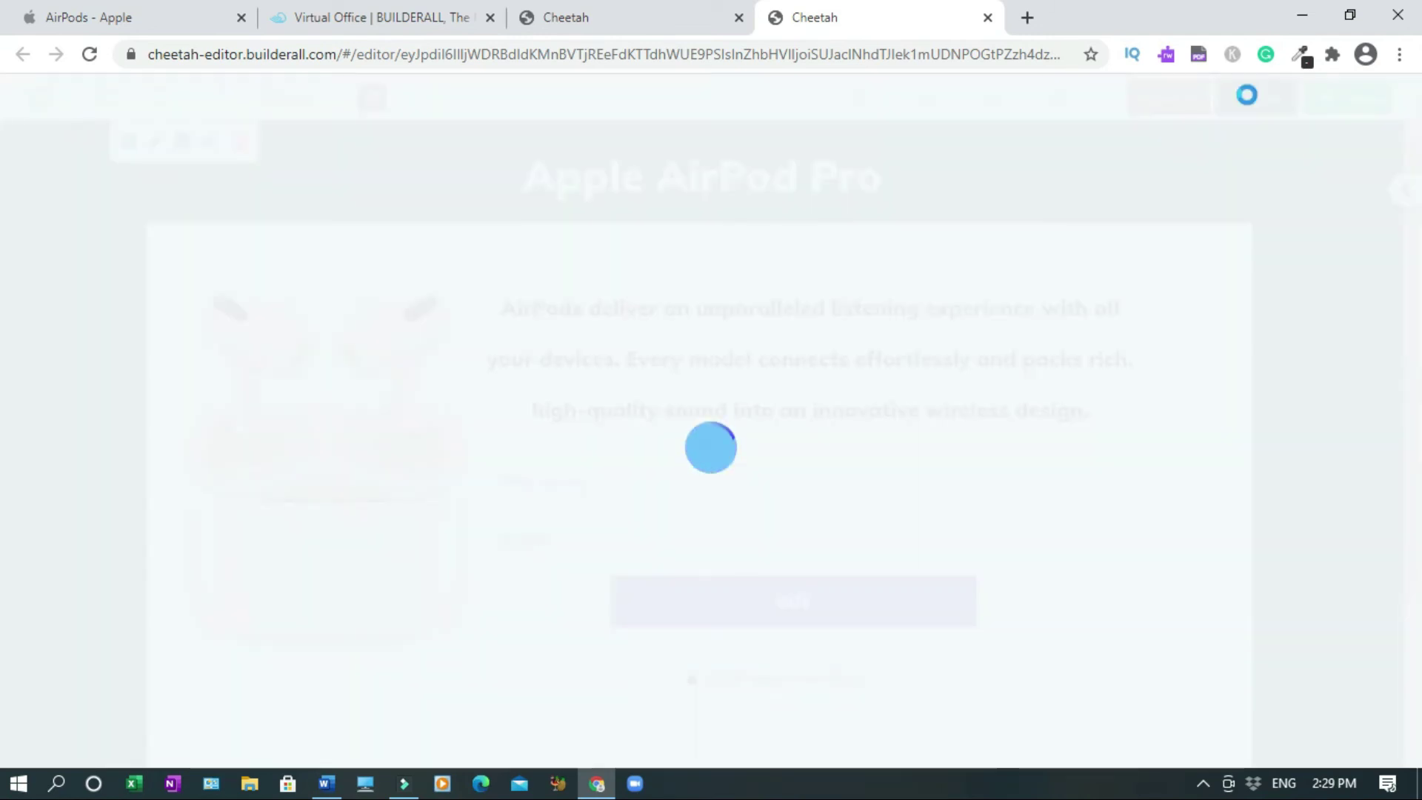
pyautogui.moveTo(1415, 237); pyautogui.dragTo(1416, 328)
pyautogui.scroll(-2, 1414, 333)
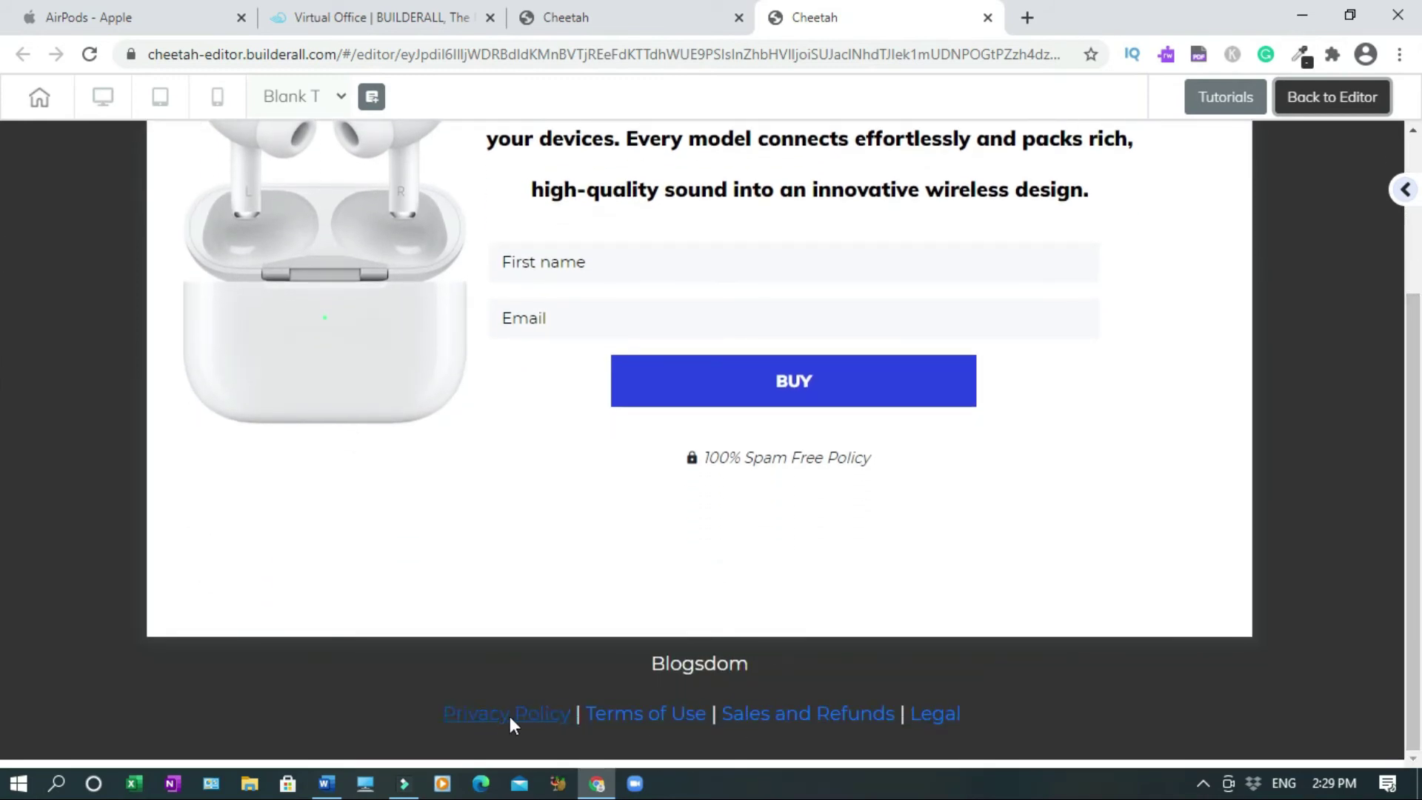
pyautogui.scroll(3, 2, 580)
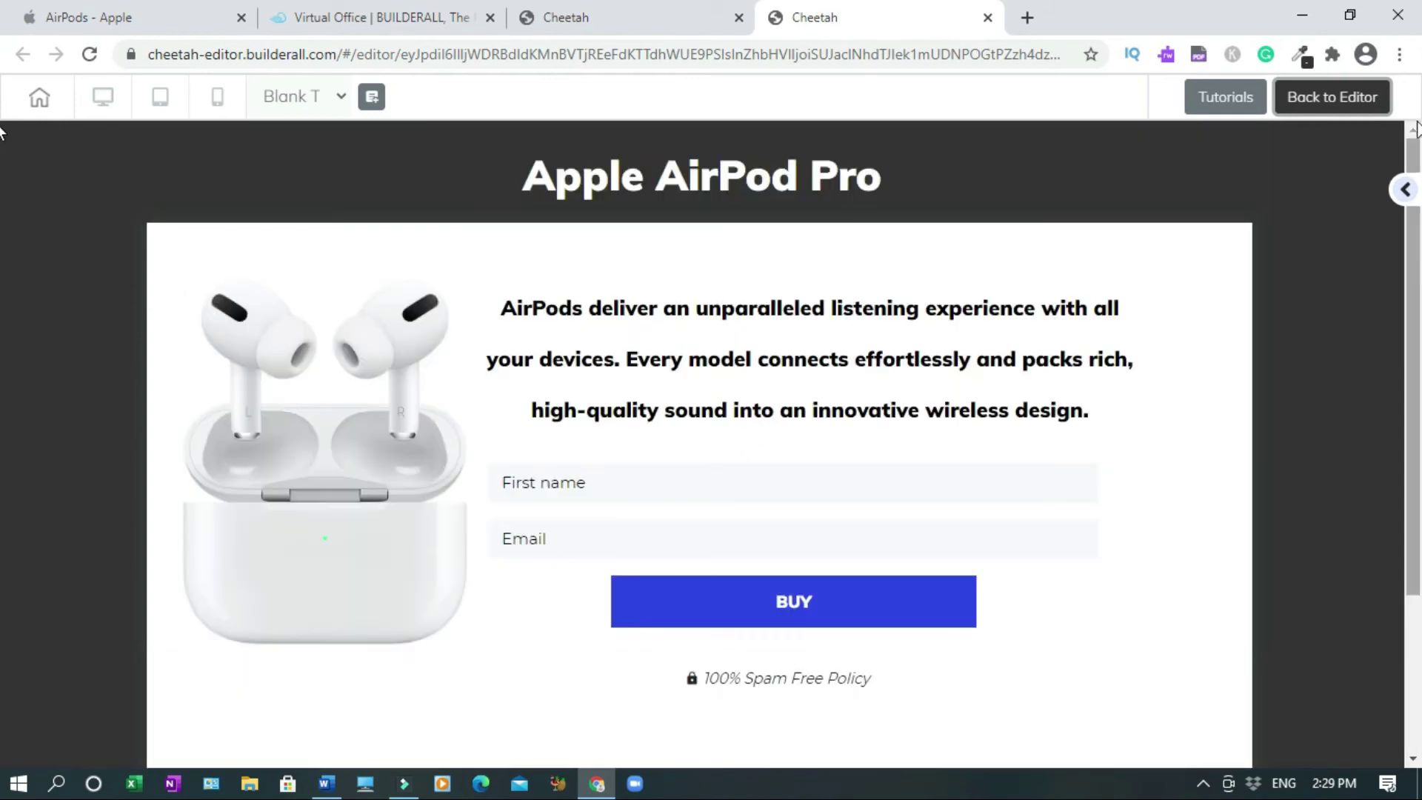
pyautogui.click(1311, 103)
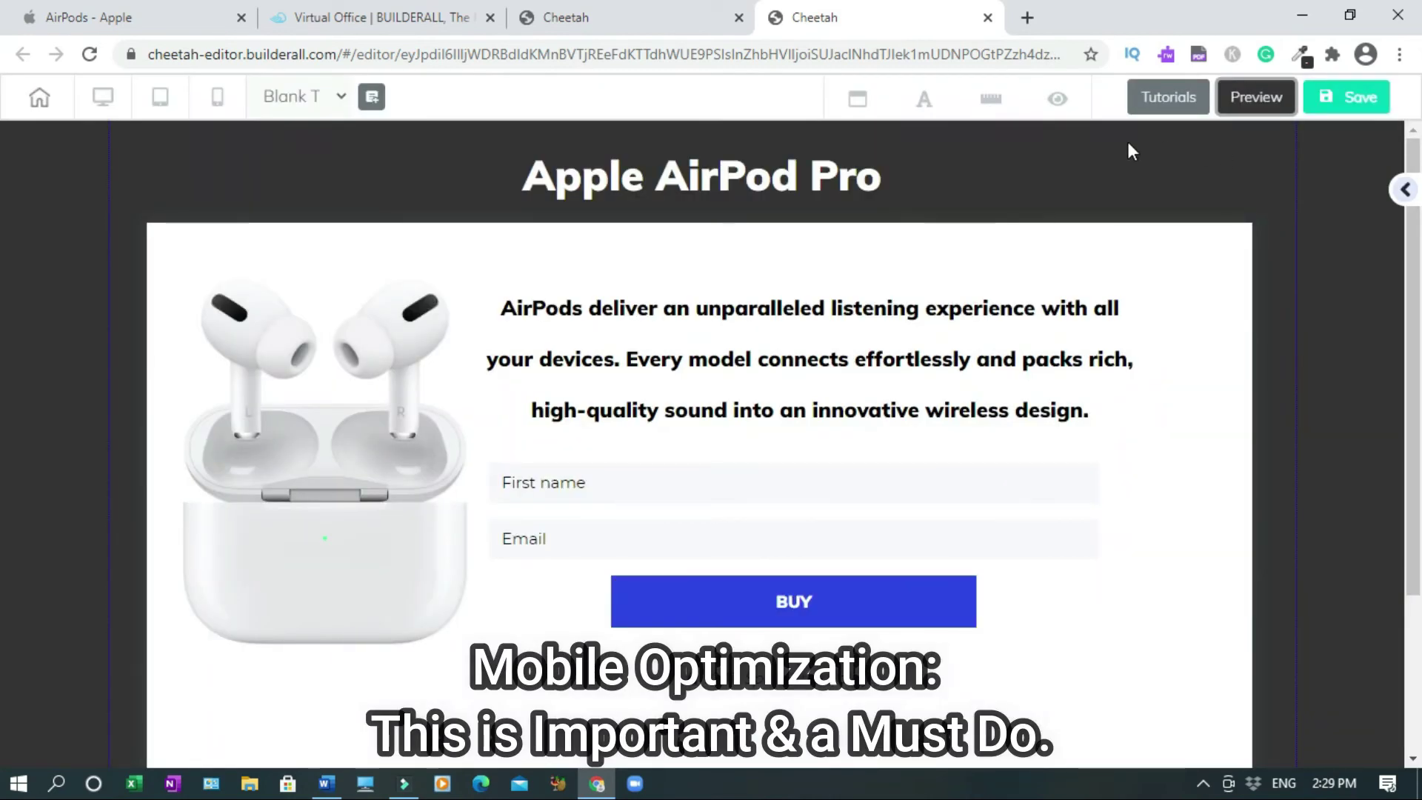
# - In the mobile layout, move the MailingBoss signup form below the AirPods description
pyautogui.click(217, 108)
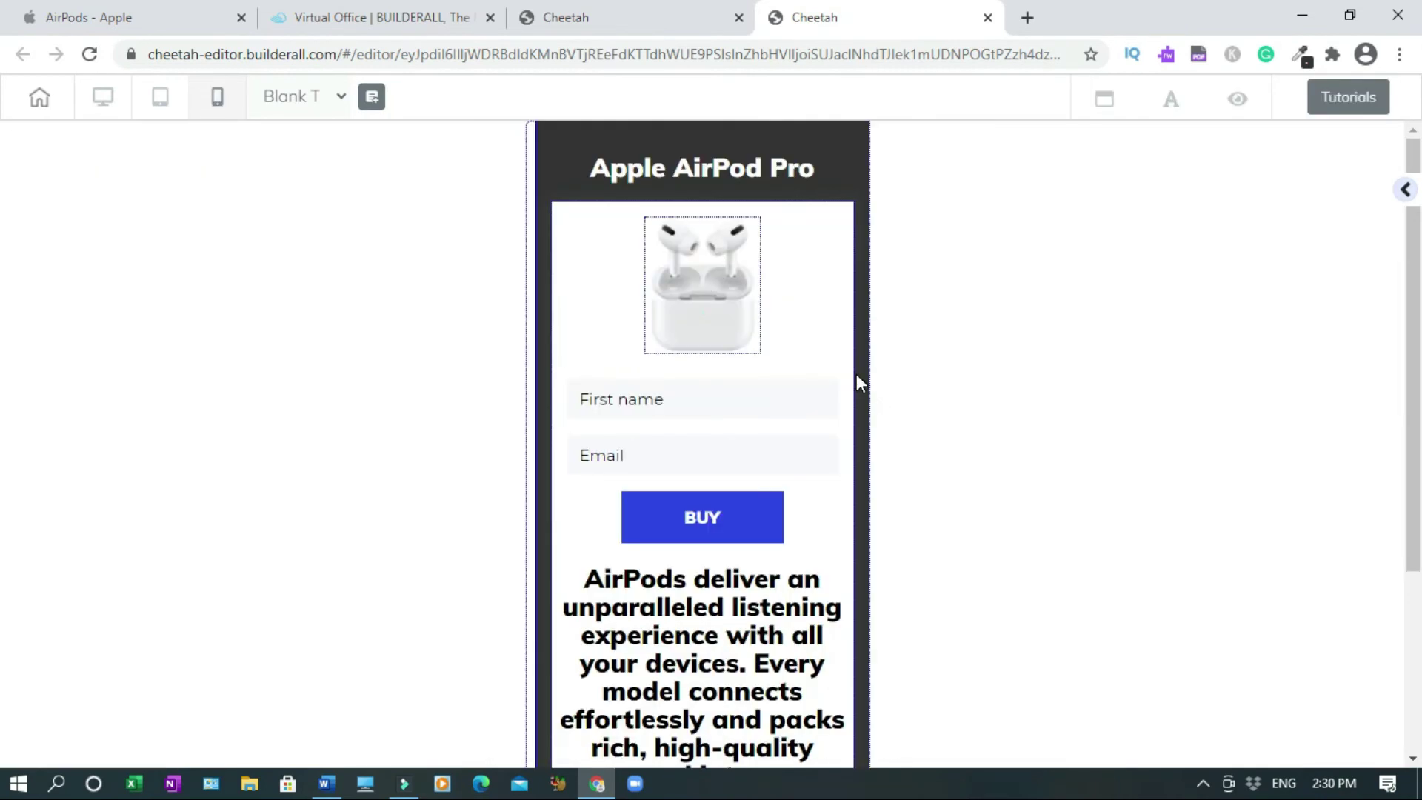
pyautogui.scroll(-2, 3, 519)
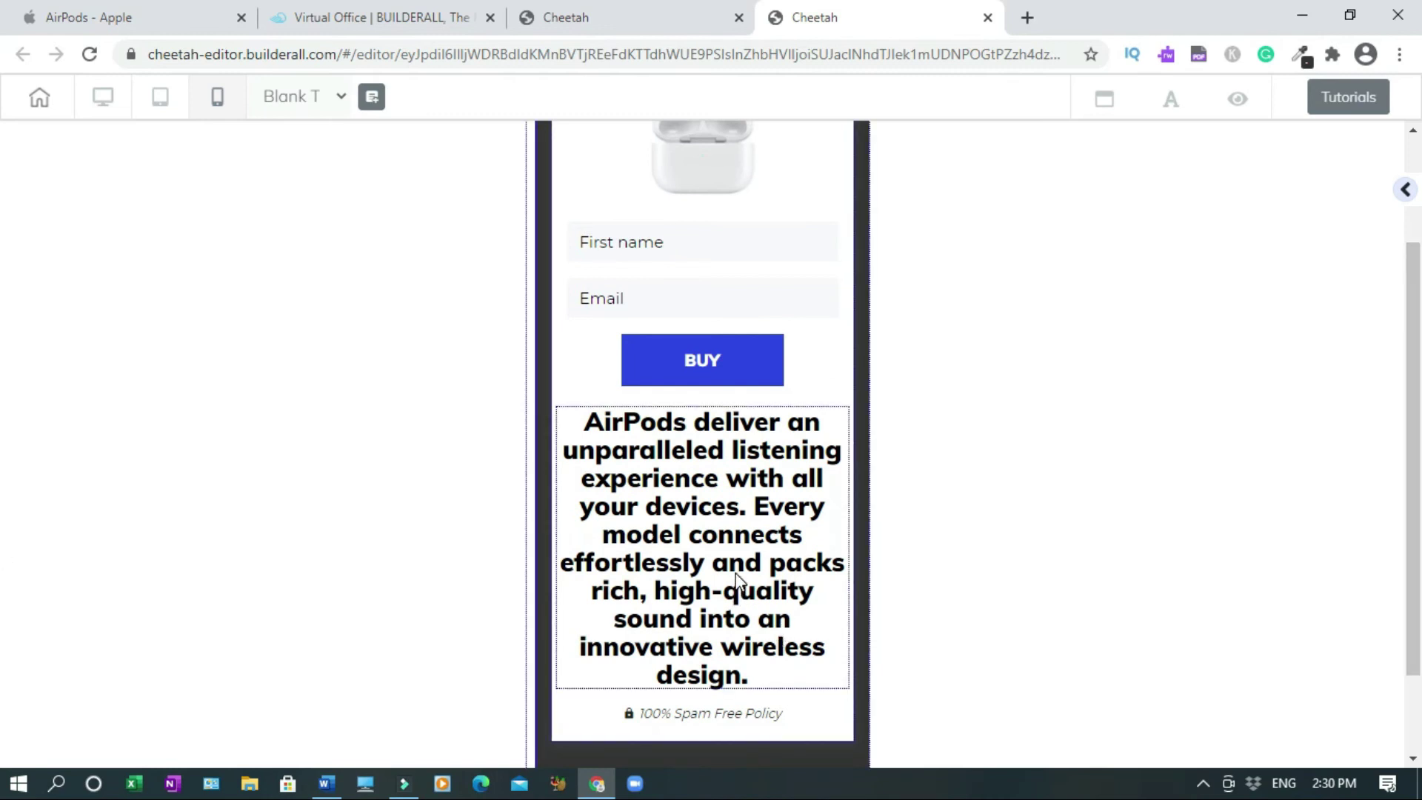
pyautogui.click(780, 279)
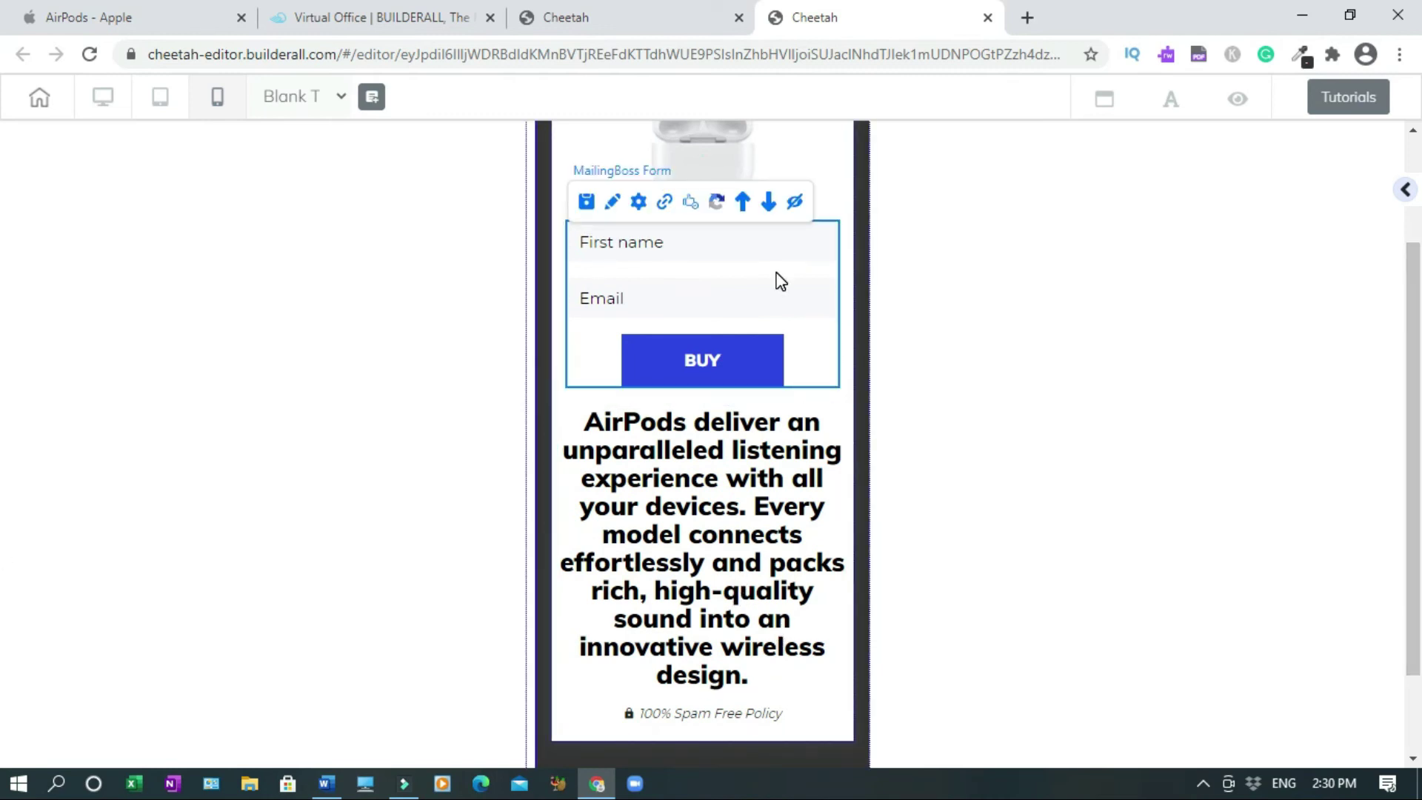
pyautogui.click(768, 201)
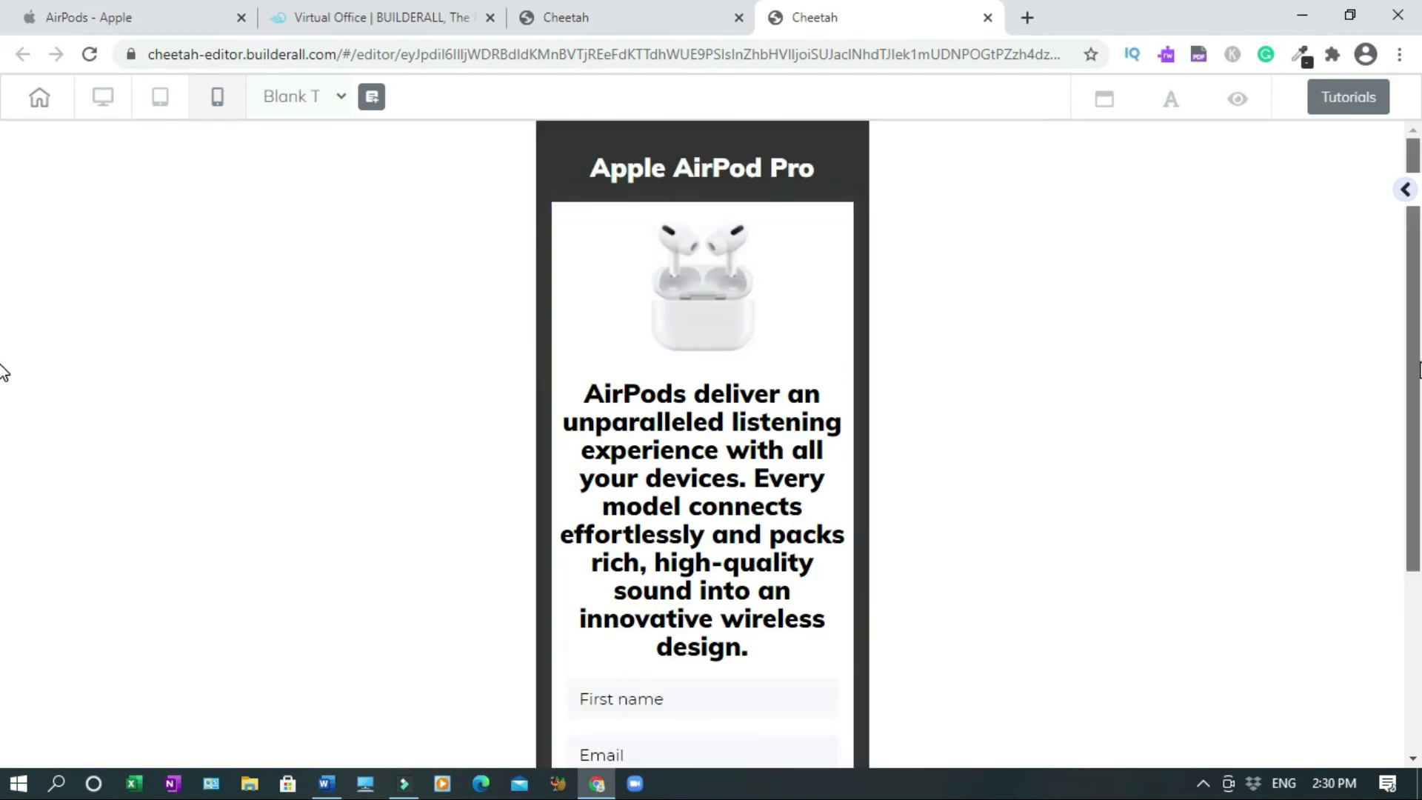
pyautogui.scroll(-2, 2, 372)
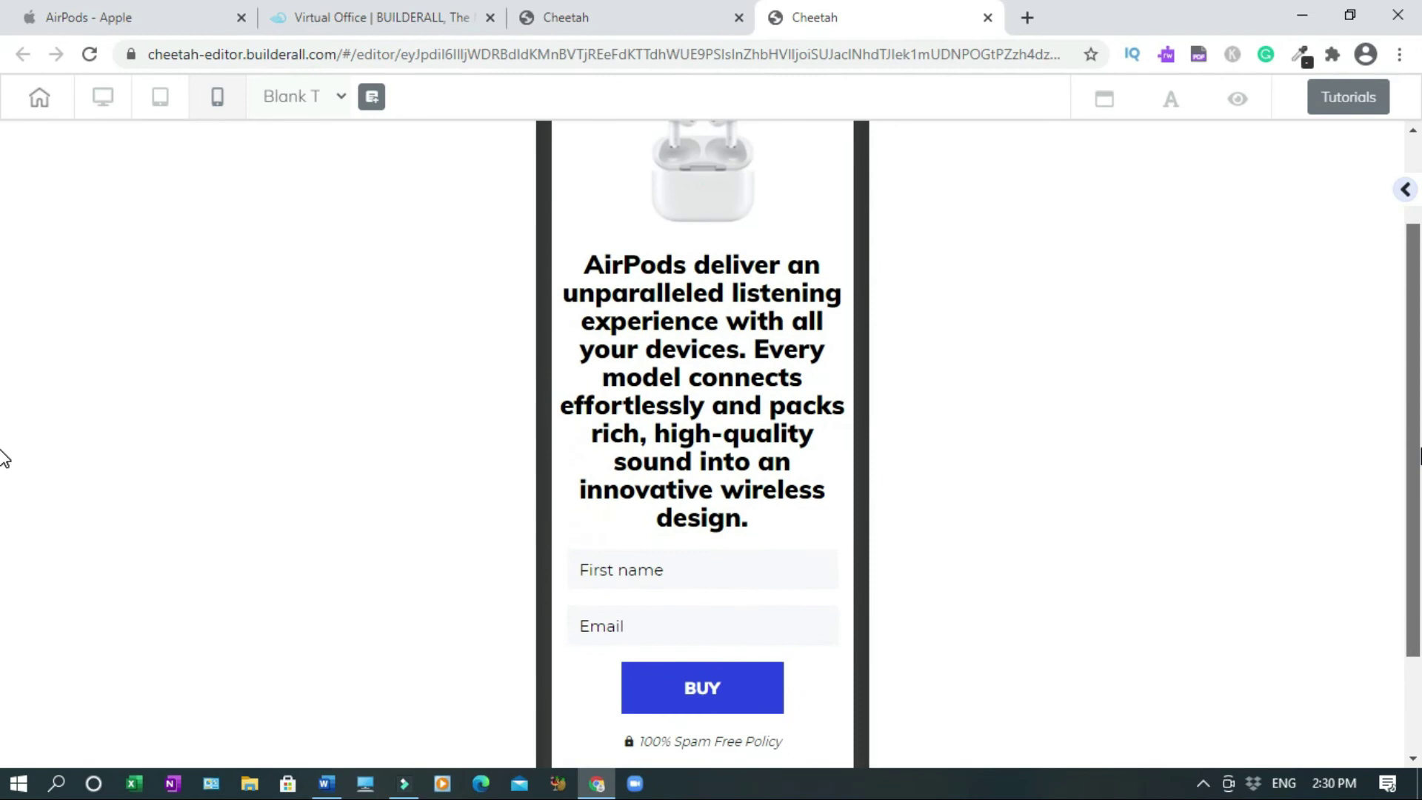
pyautogui.scroll(-2, 2, 458)
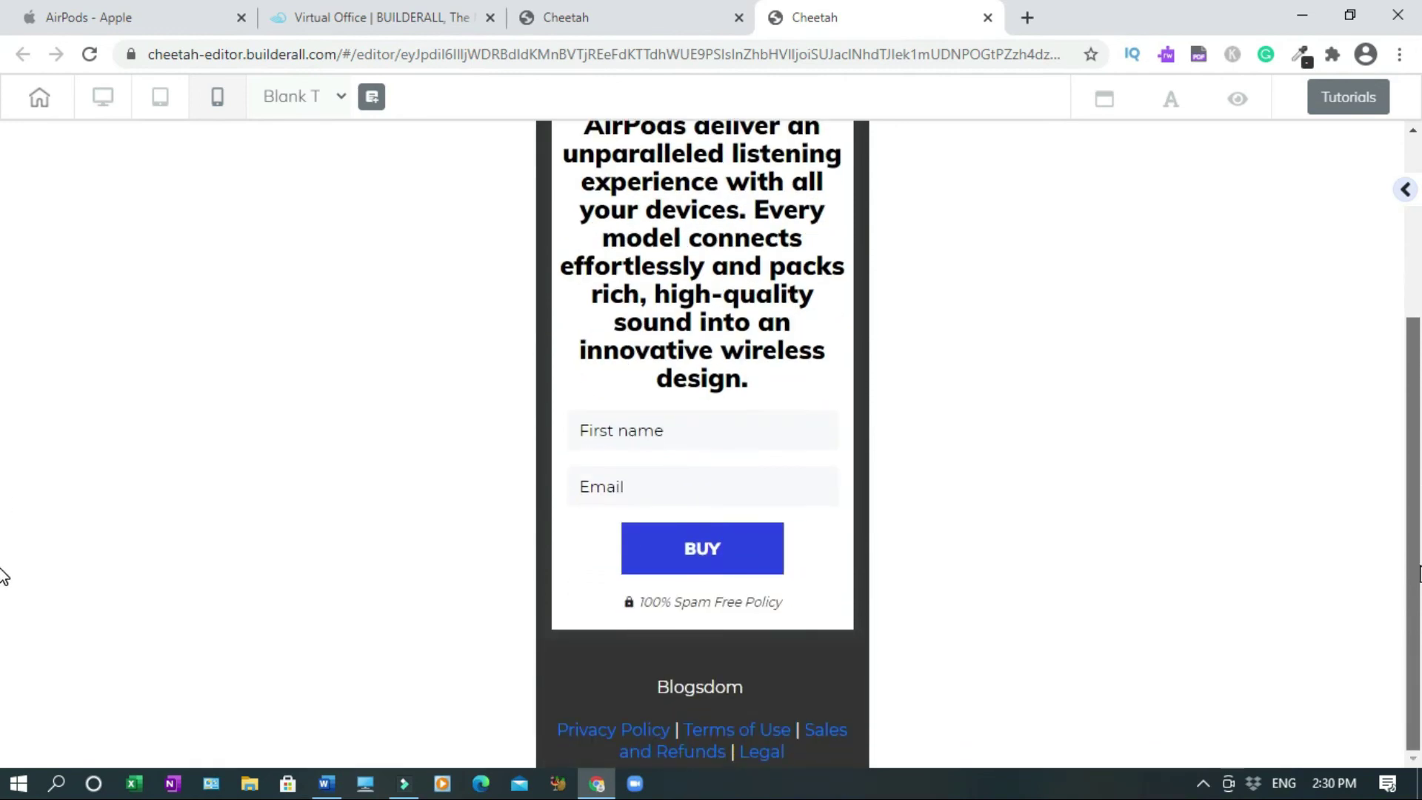
pyautogui.scroll(4, 2, 540)
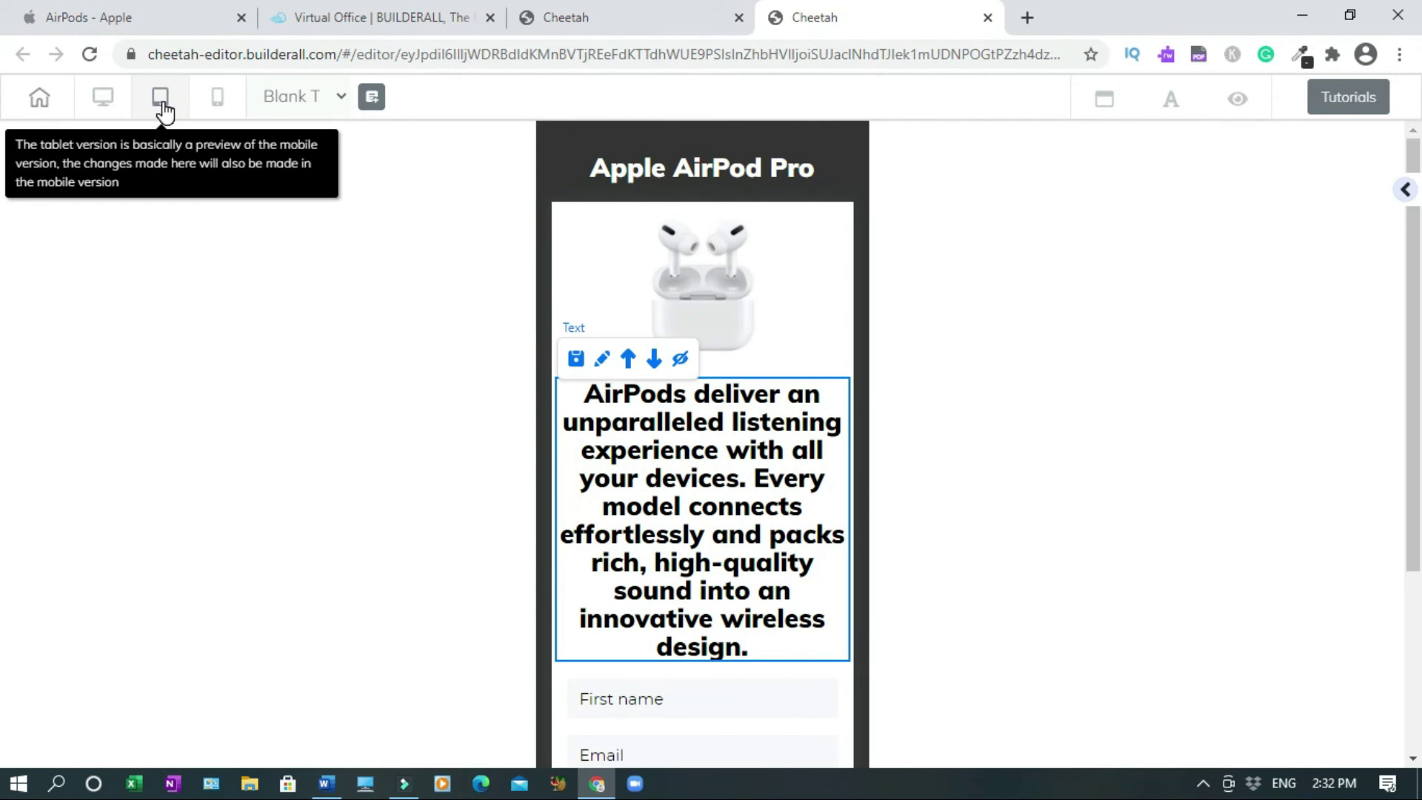
# - In the tablet layout, move the signup form below the AirPods description
pyautogui.click(164, 111)
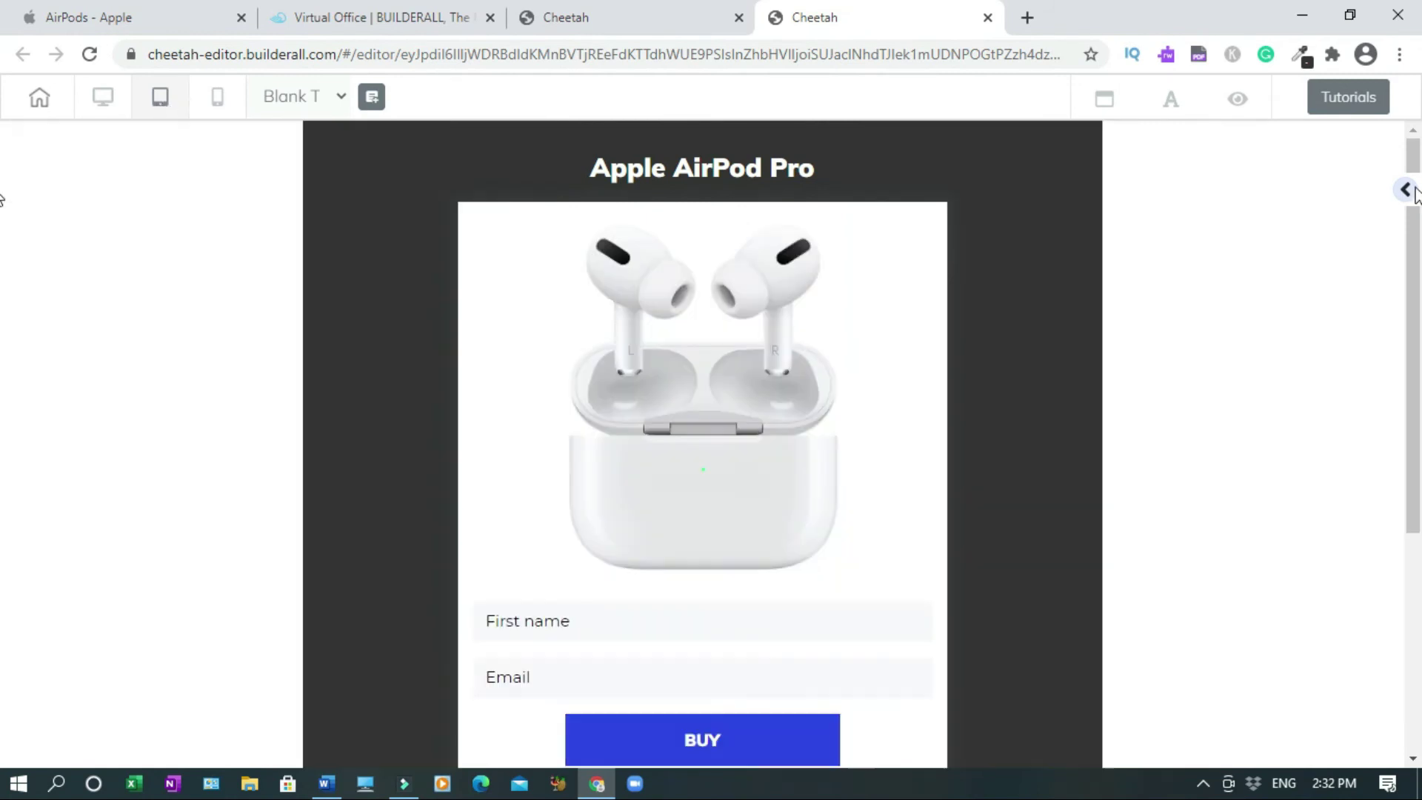
pyautogui.scroll(-5, 4, 661)
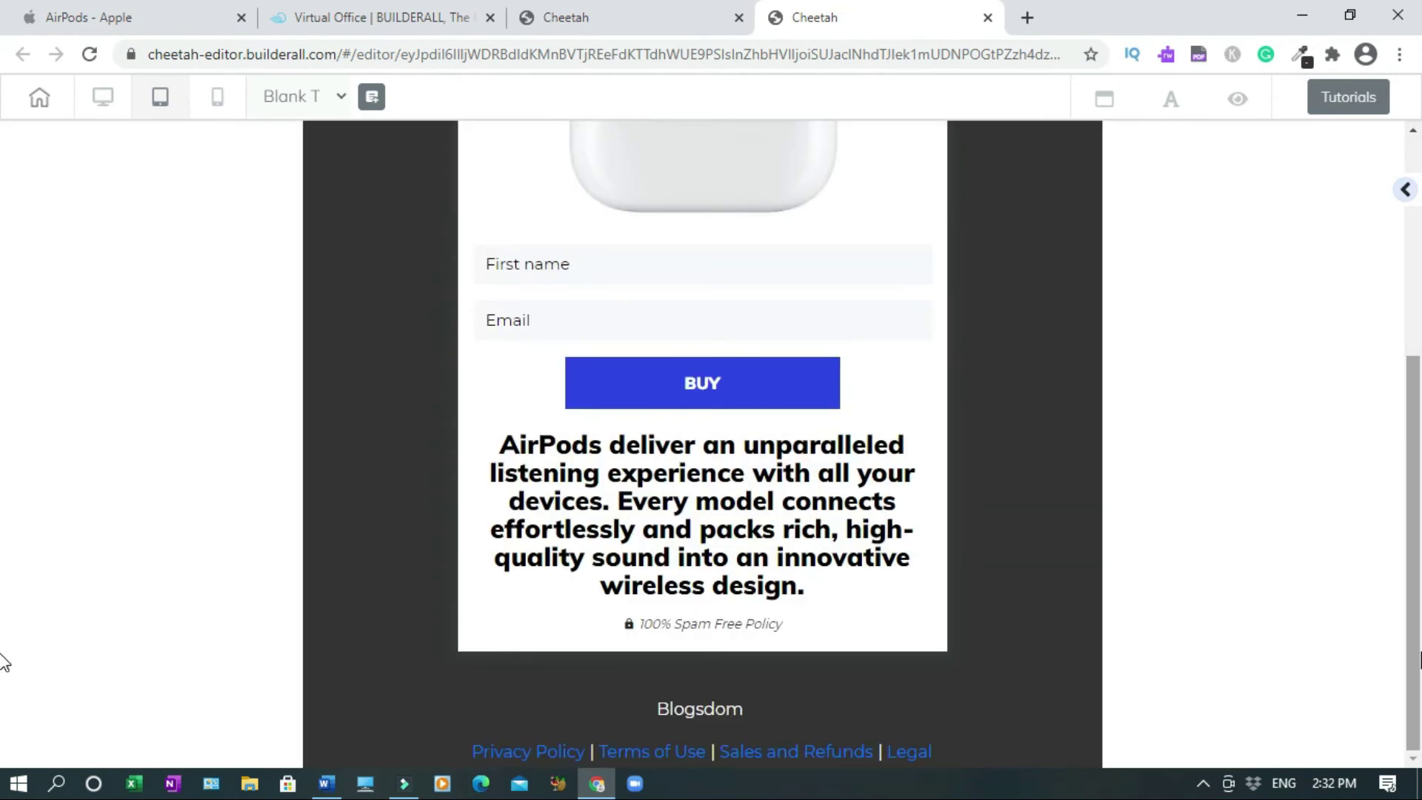
pyautogui.click(885, 262)
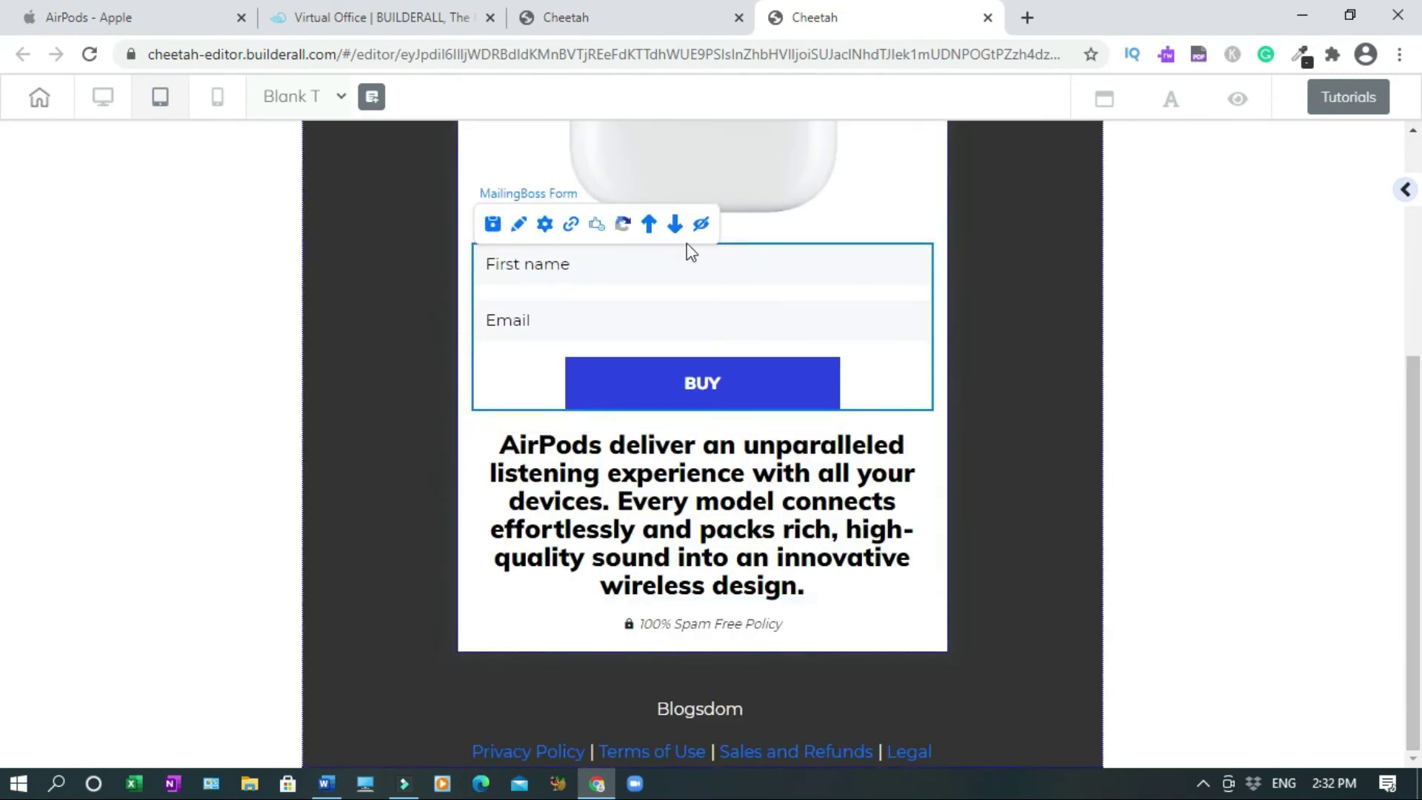
pyautogui.click(675, 223)
pyautogui.scroll(-3, 6, 438)
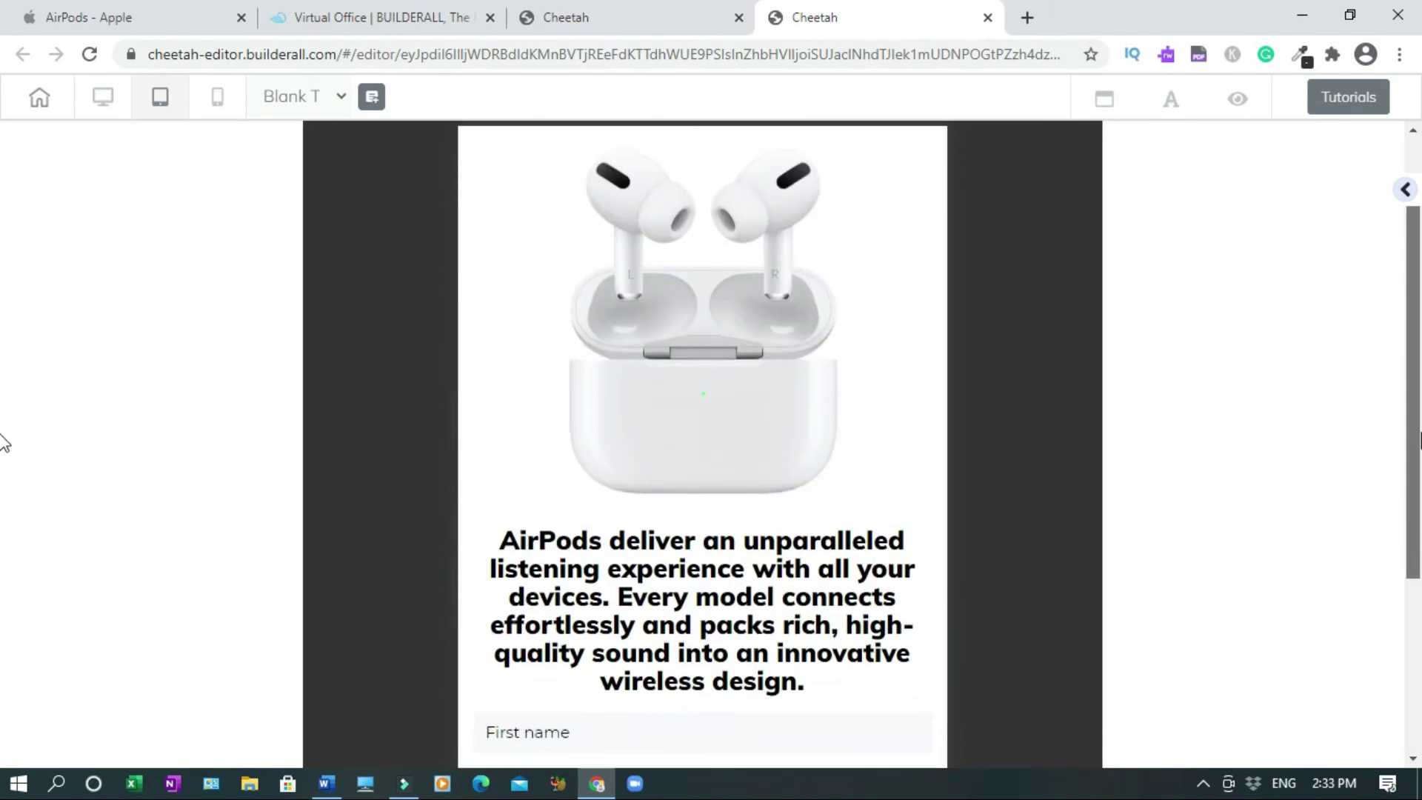
pyautogui.scroll(-2, 4, 453)
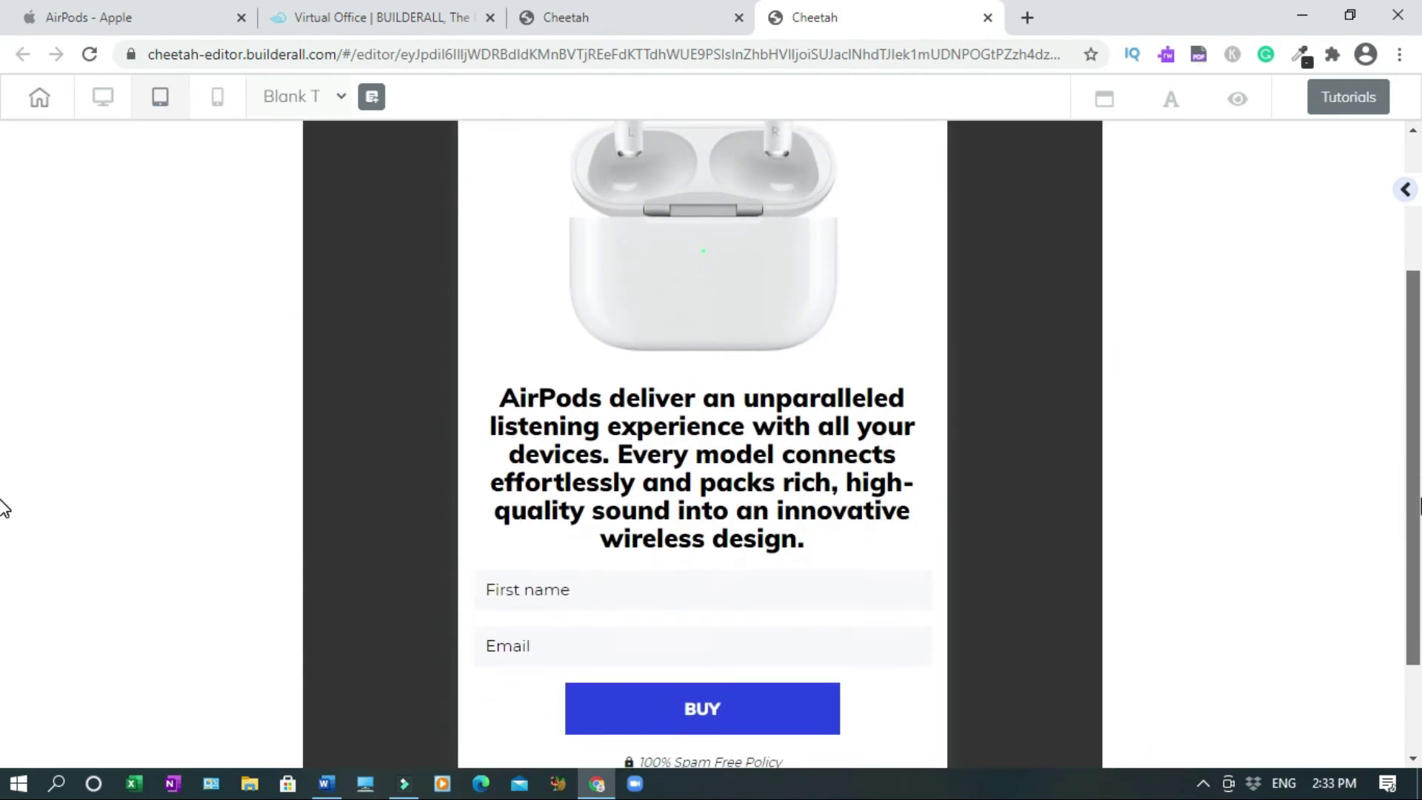
pyautogui.scroll(-5, 5, 534)
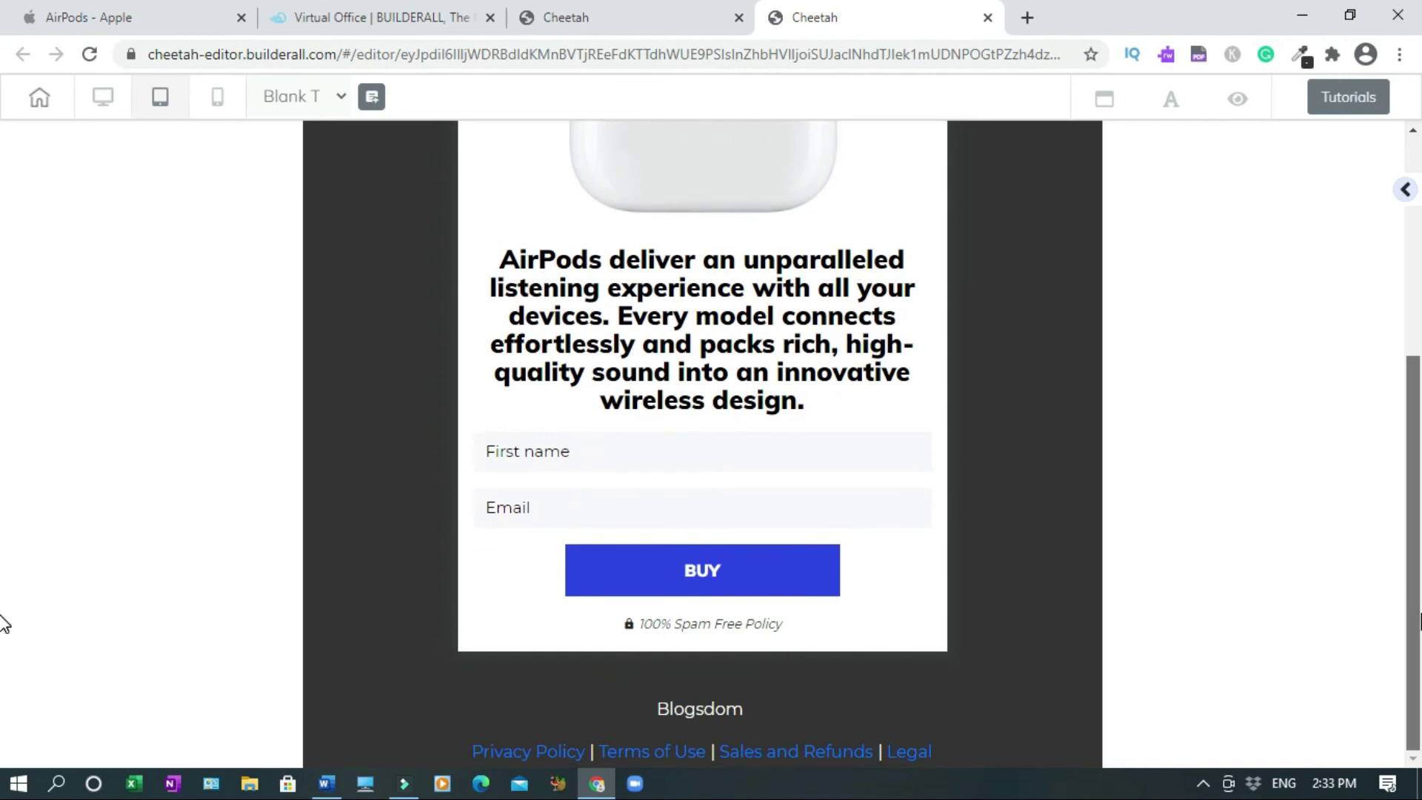
pyautogui.scroll(5, 4, 444)
pyautogui.scroll(2, 4, 406)
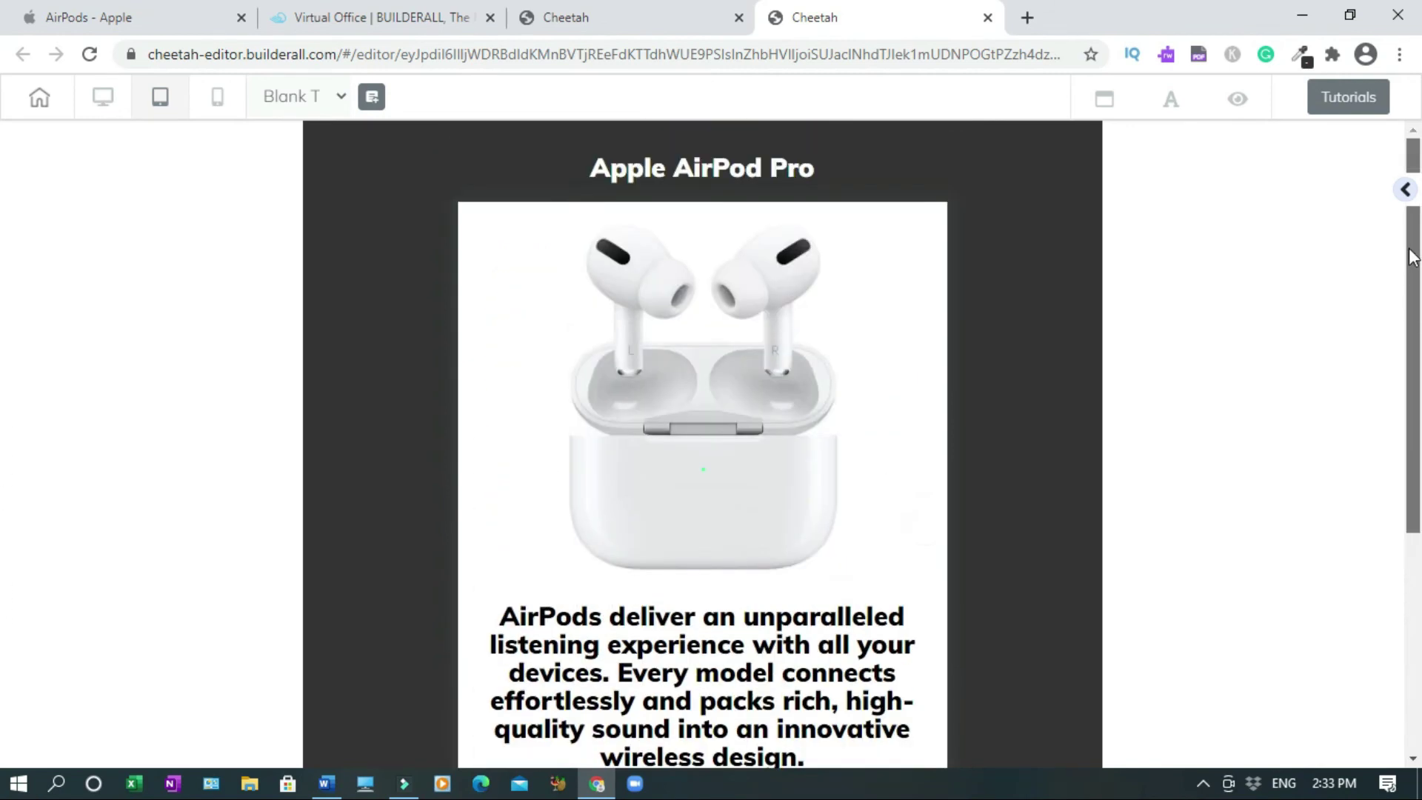
# - Switch back to the desktop layout and look over the page
pyautogui.click(108, 105)
pyautogui.scroll(-3, 4, 400)
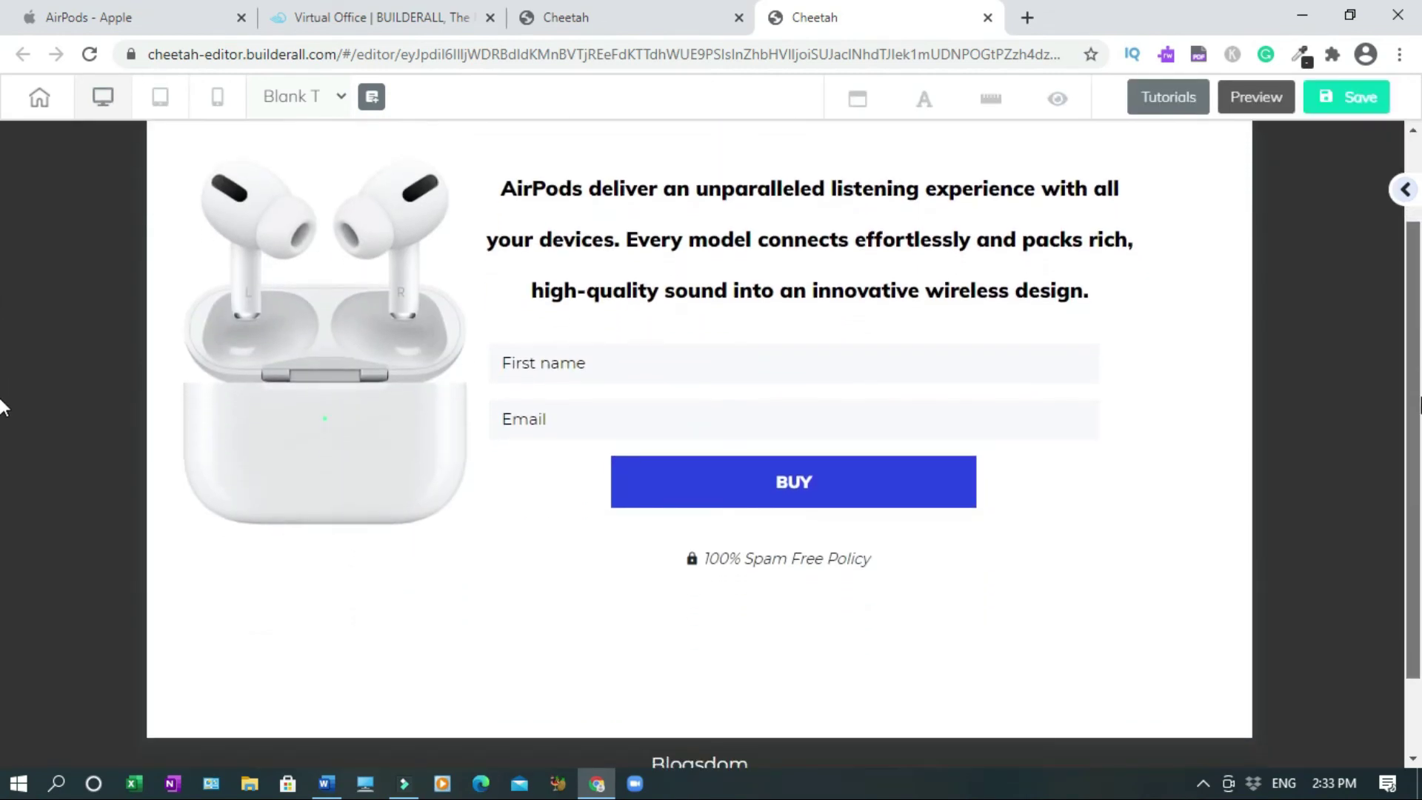
pyautogui.scroll(-1, 3, 450)
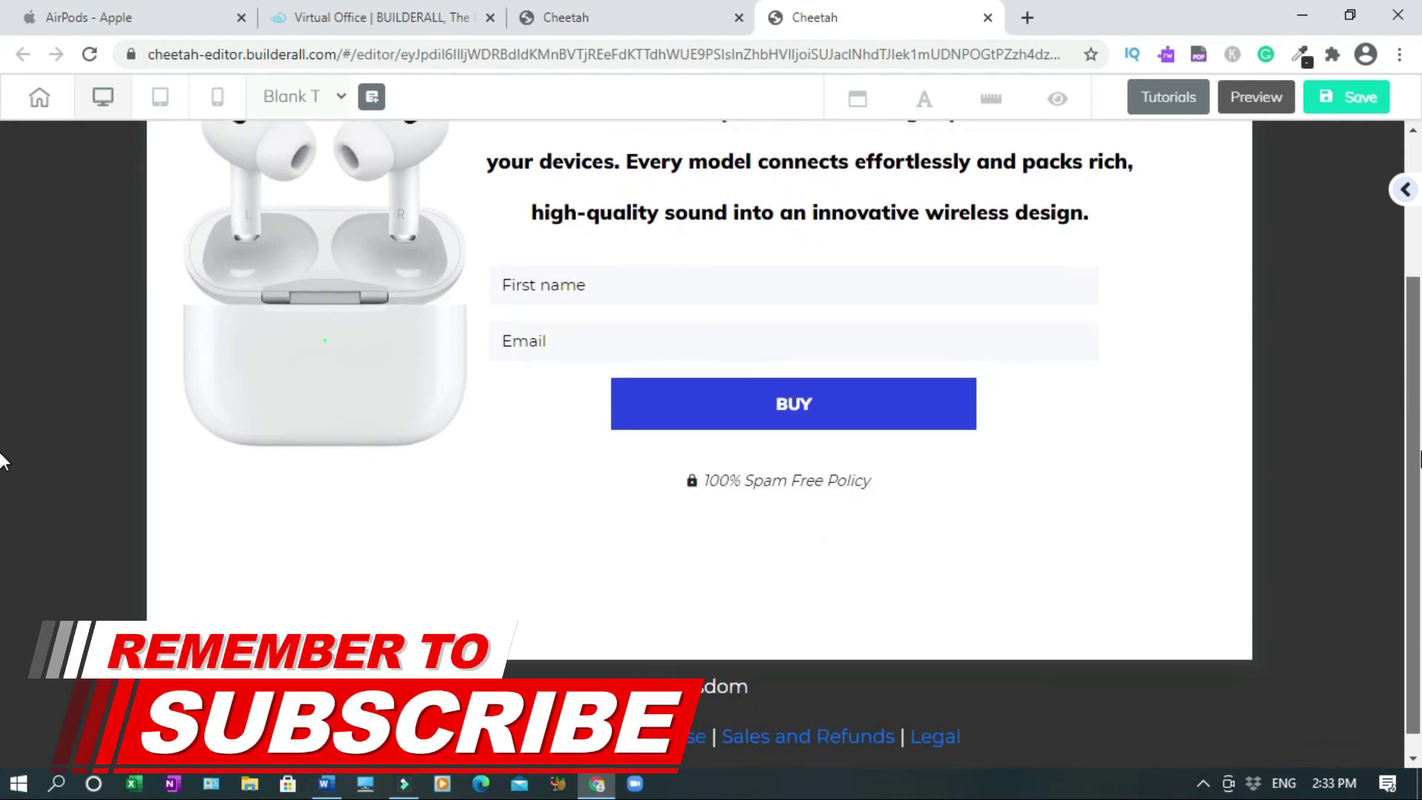
pyautogui.scroll(3, 2, 207)
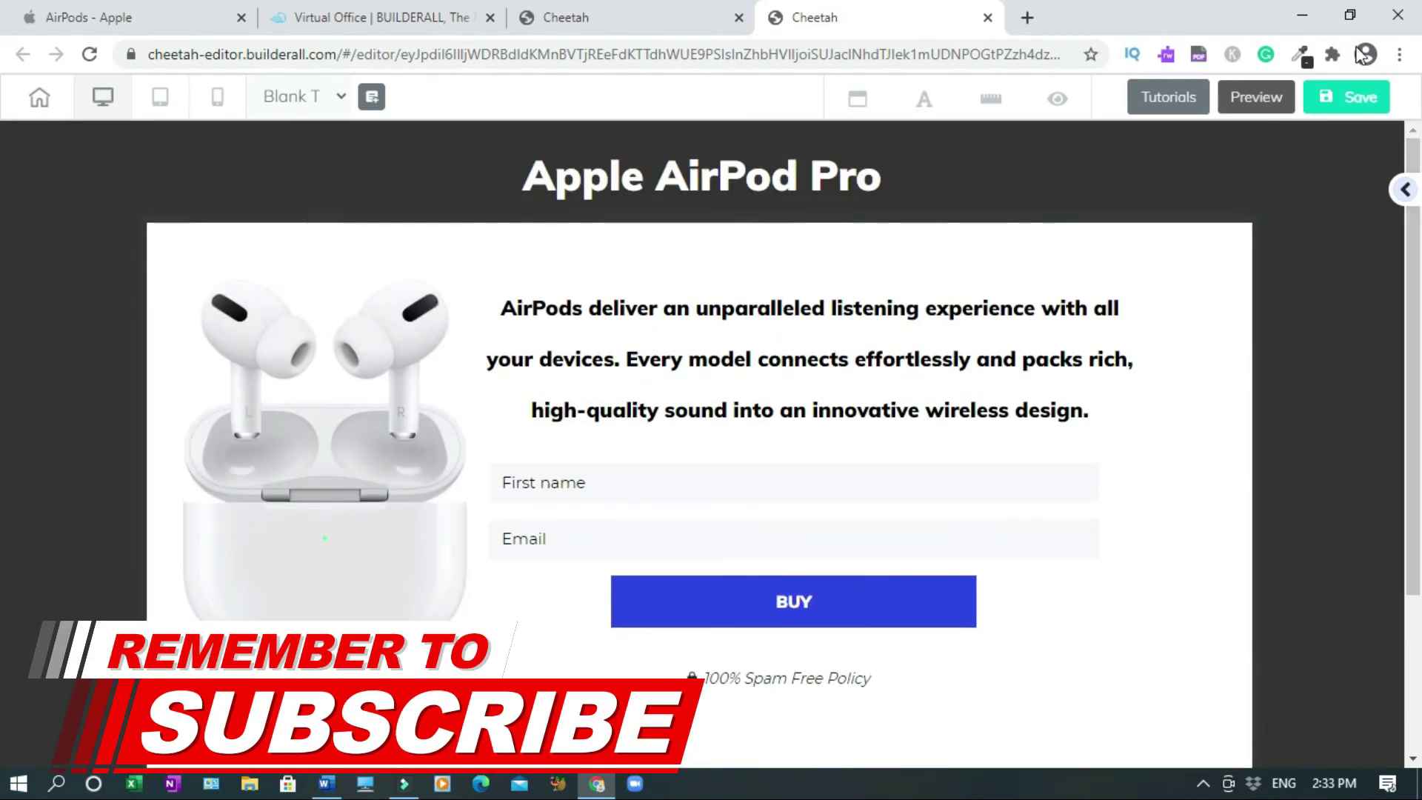
# - Save the page, dismiss the publish dialog, and republish My Cheetah from its dashboard
pyautogui.click(1357, 105)
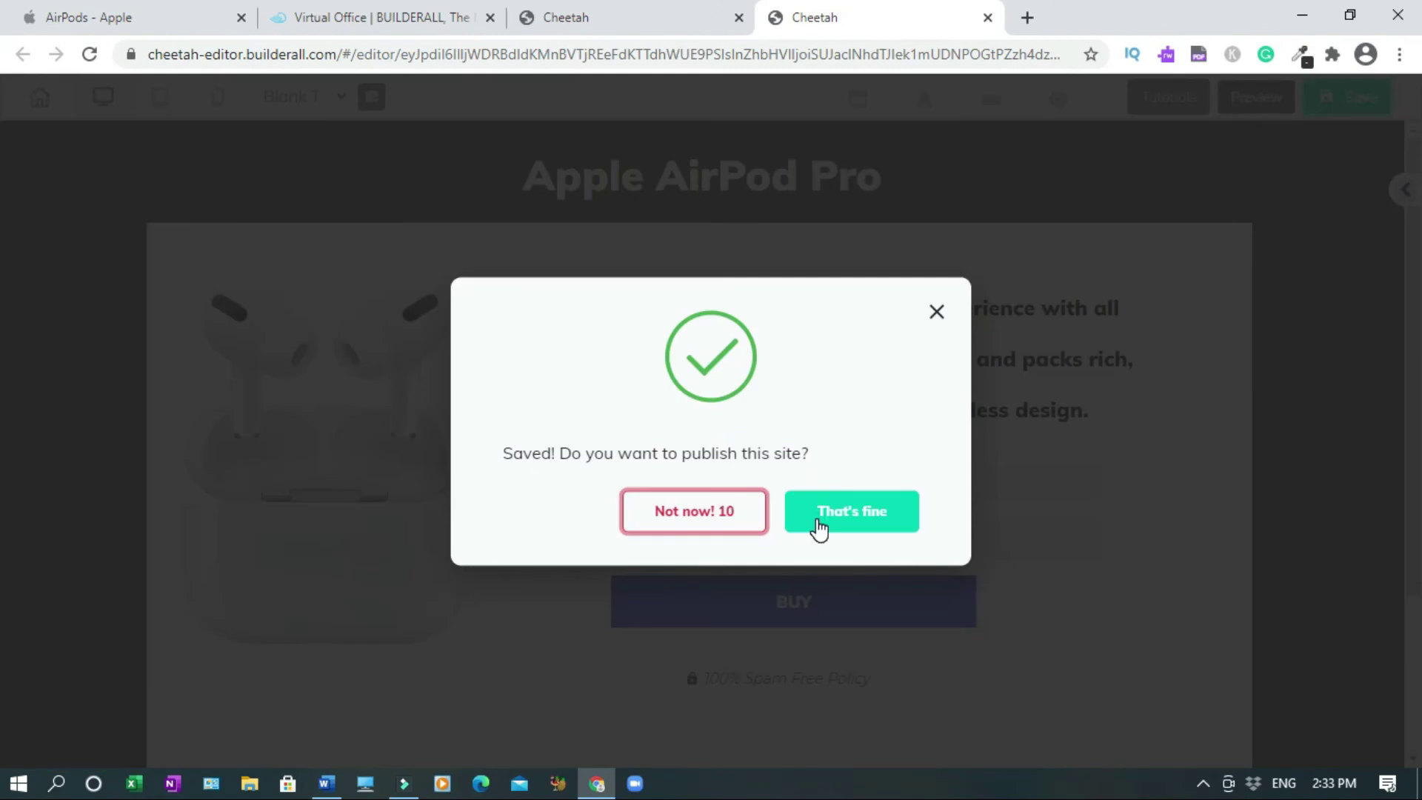
pyautogui.click(818, 530)
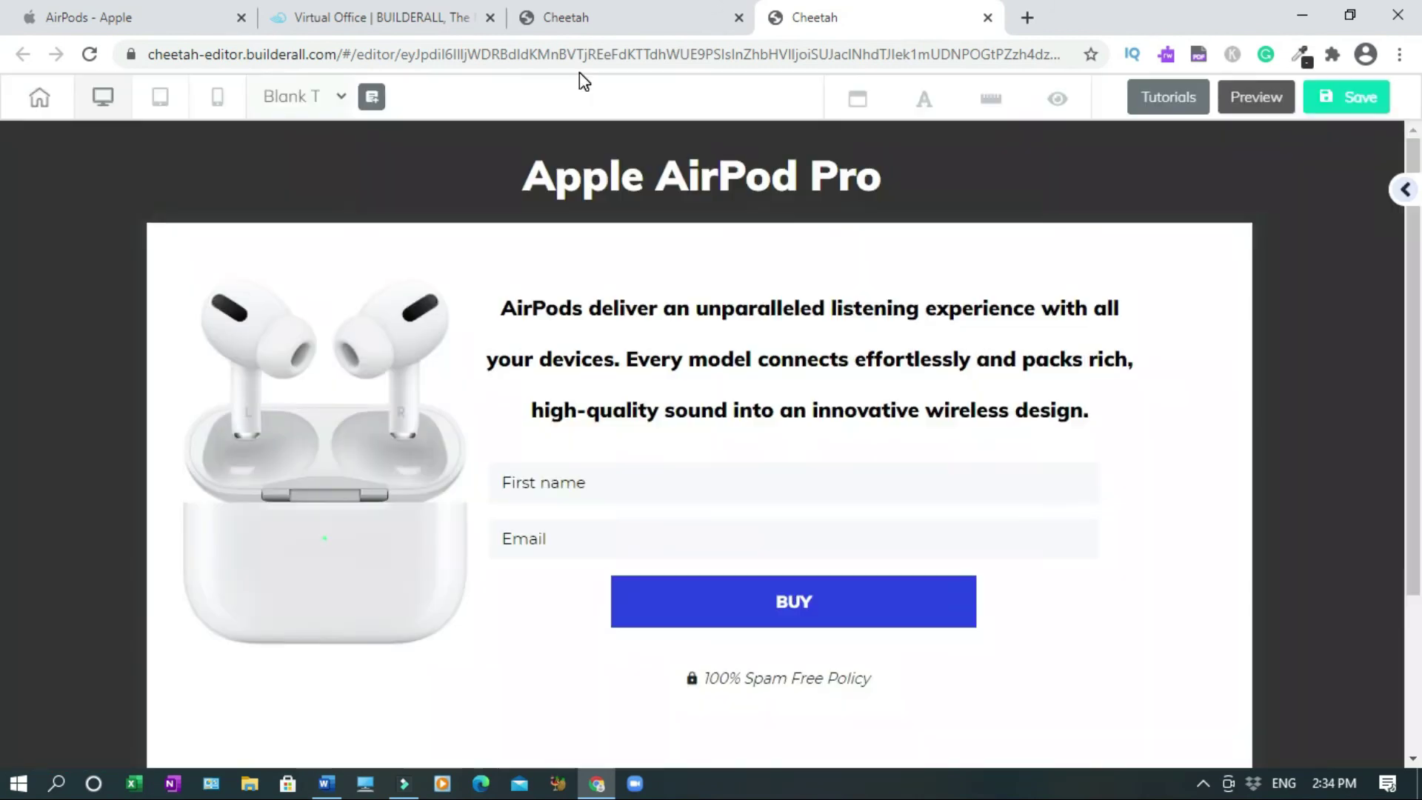
pyautogui.click(613, 10)
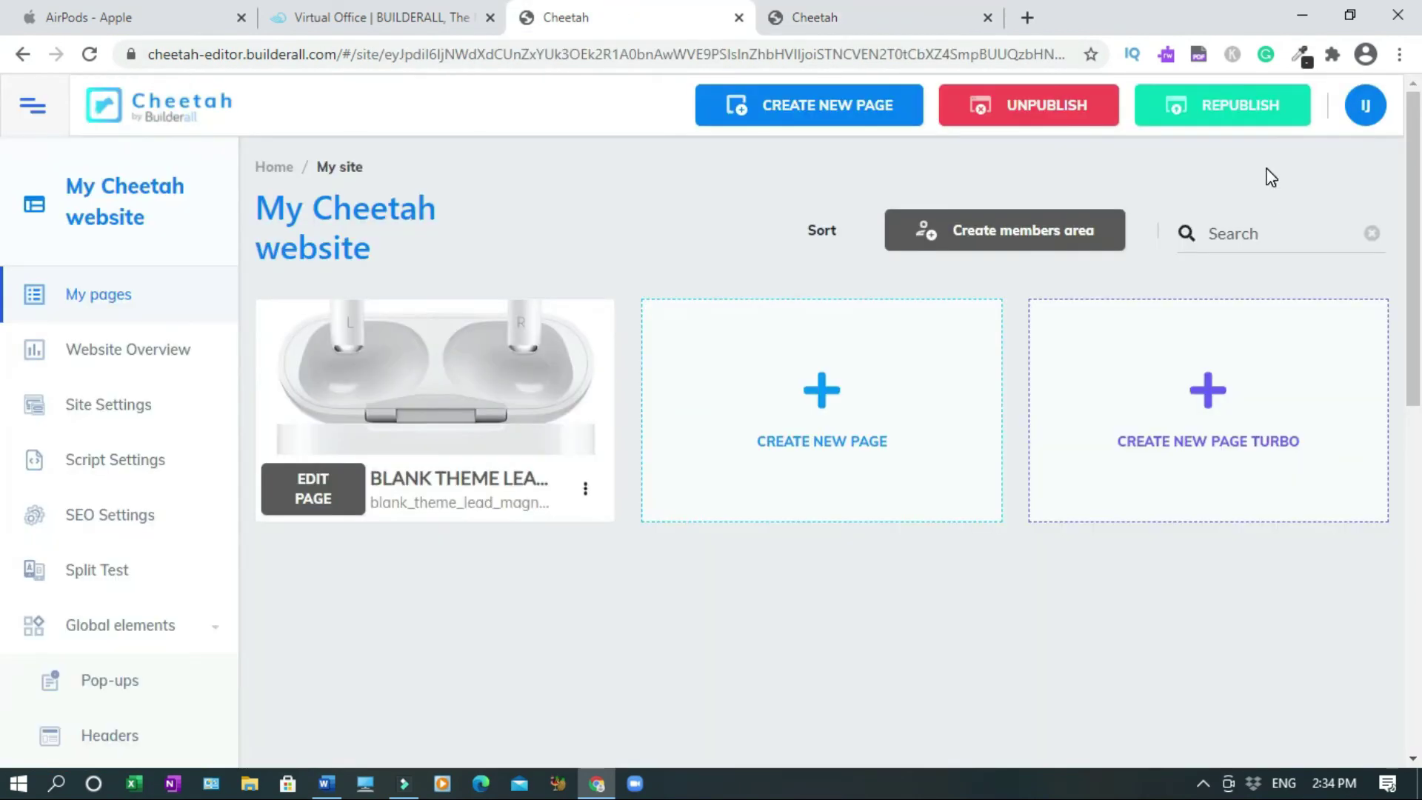
pyautogui.click(1240, 114)
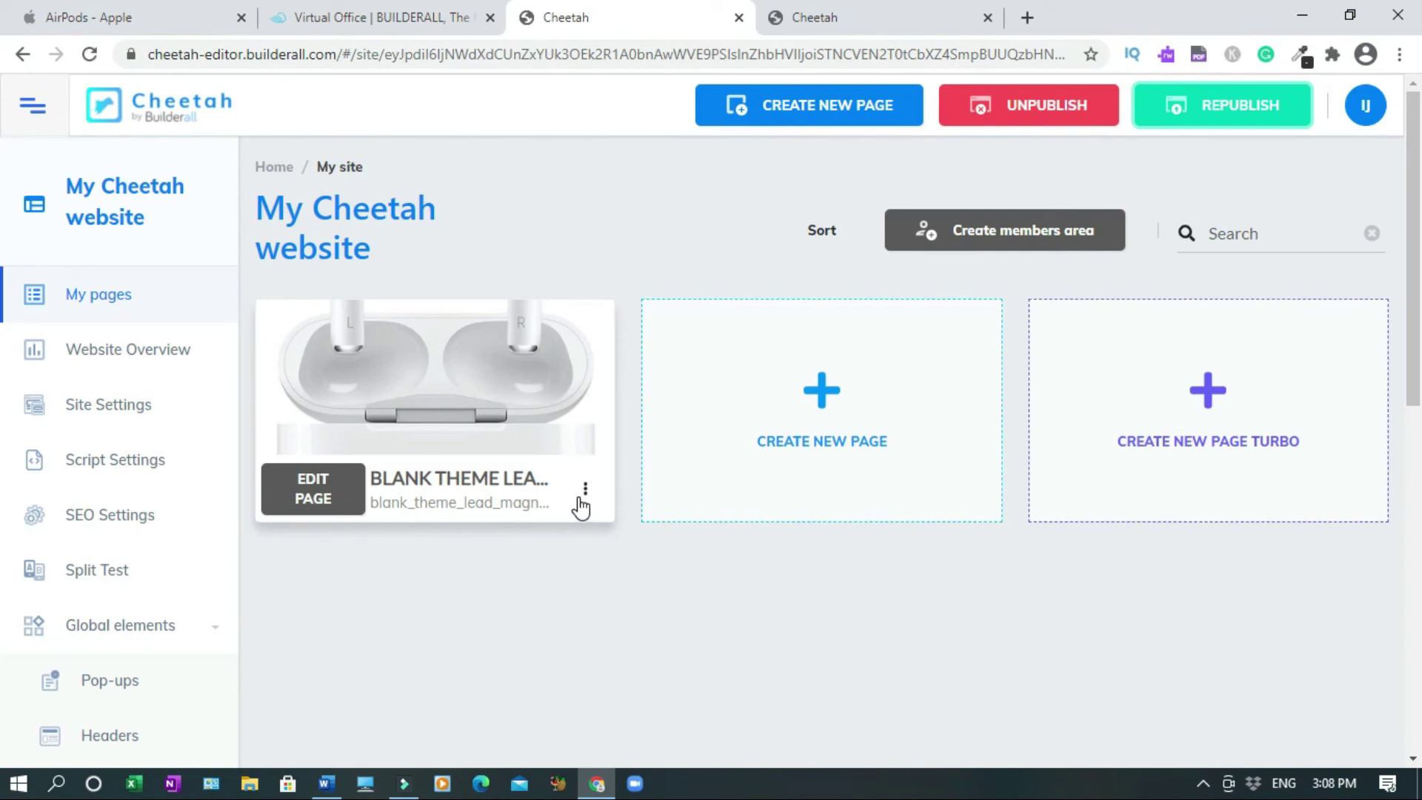
# - Open the live AirPod page in a new tab via its Go to the website option
pyautogui.click(585, 490)
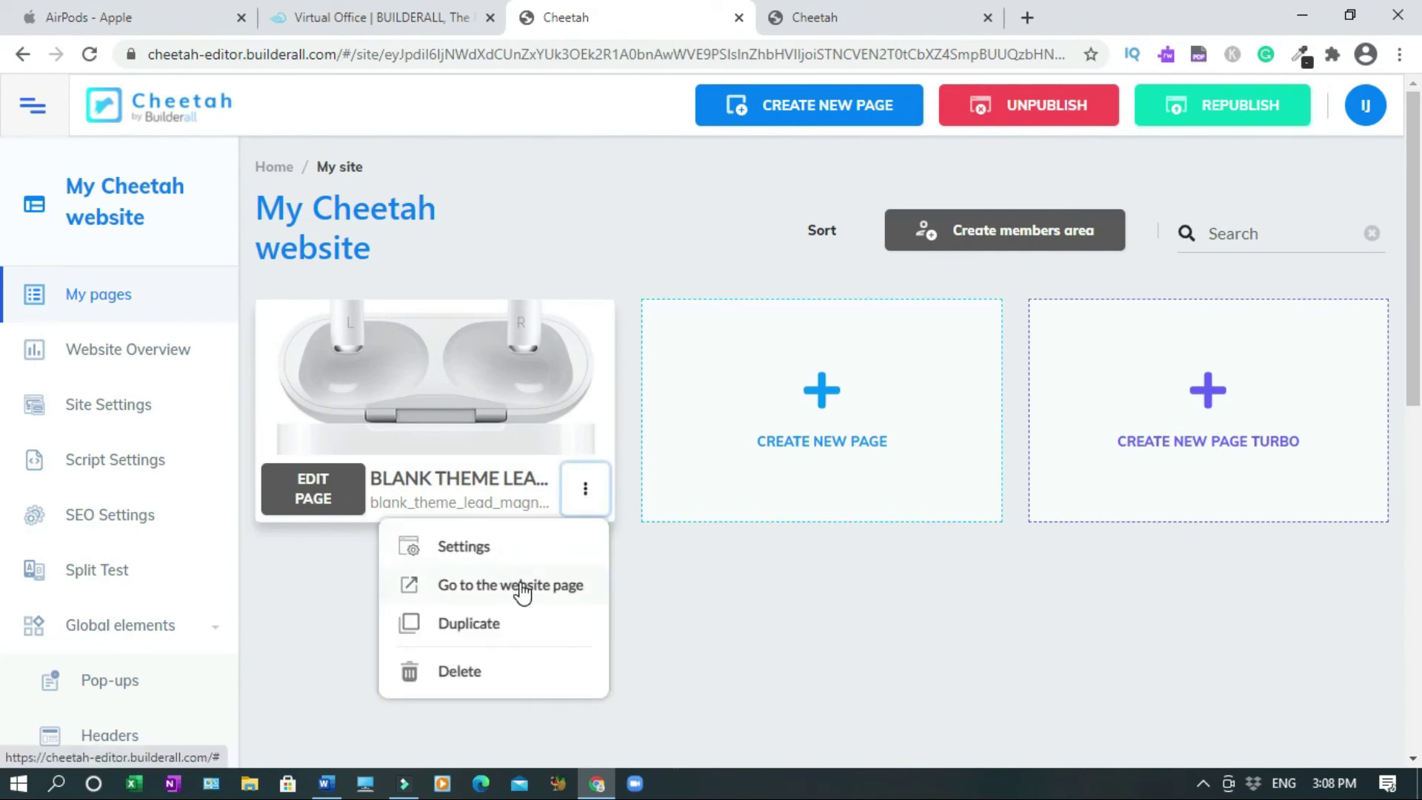
pyautogui.click(523, 585)
pyautogui.scroll(-2, 1, 444)
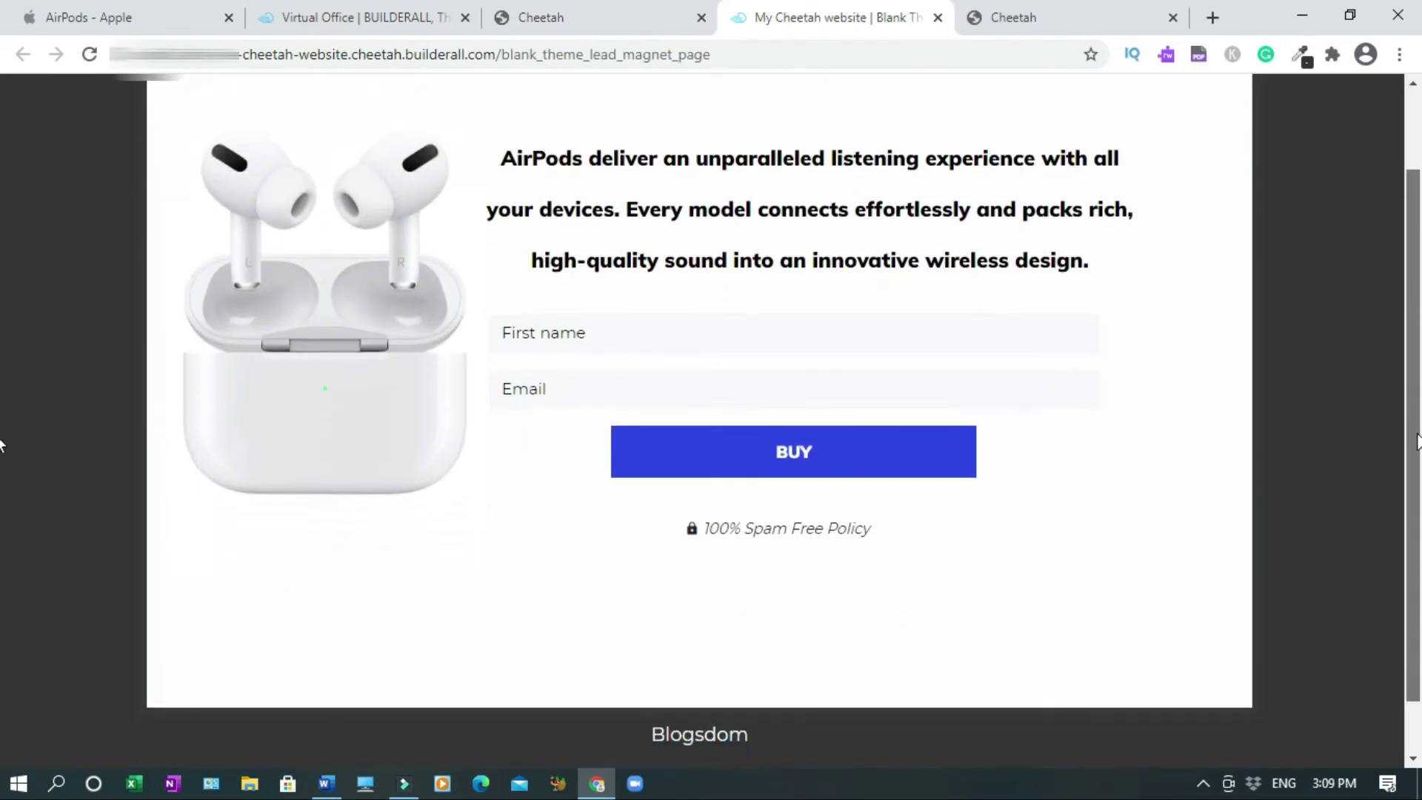
pyautogui.scroll(-1, 1, 444)
pyautogui.scroll(3, 2, 444)
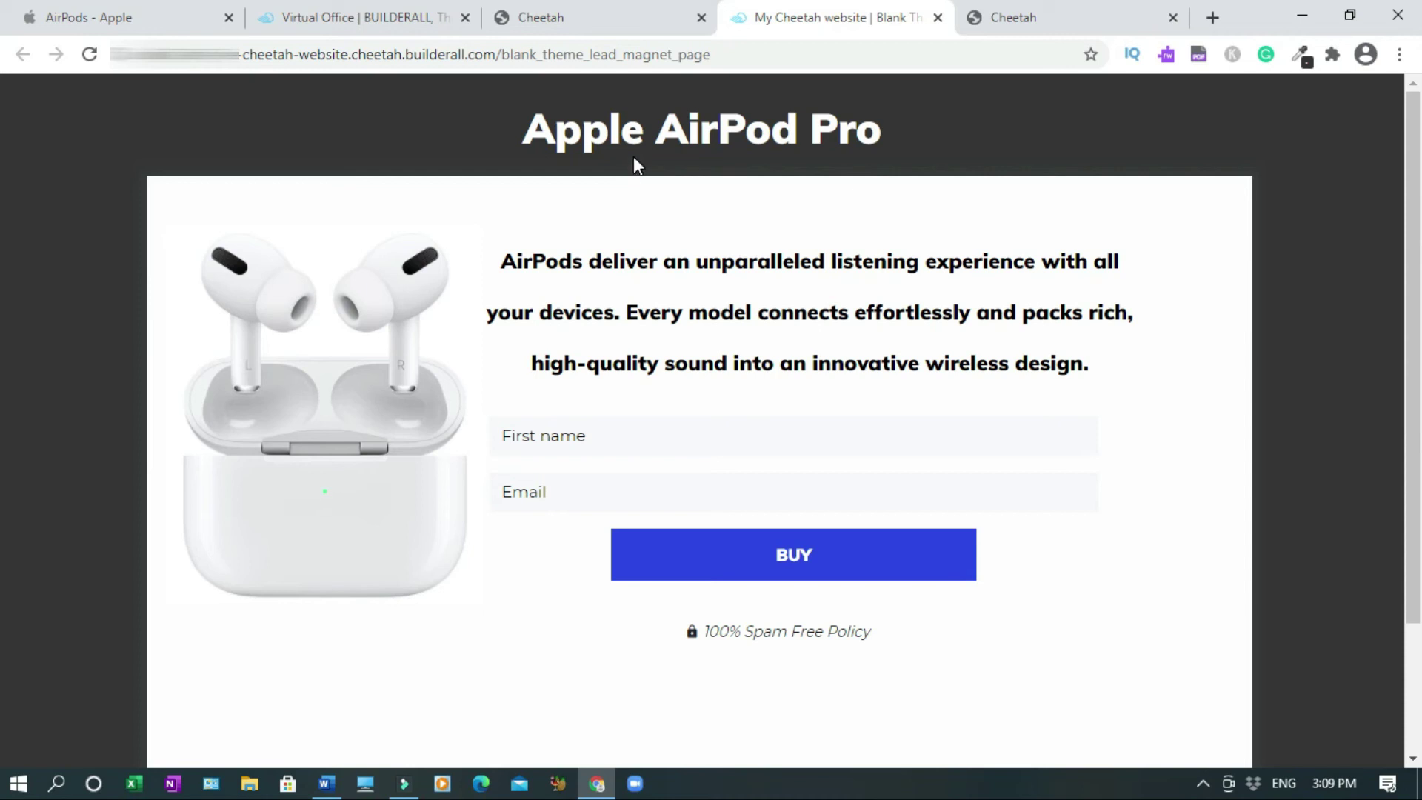
# - Autofill first name and email, submit BUY, then close the Apple AirPods tab
pyautogui.click(567, 492)
pyautogui.click(567, 557)
pyautogui.click(688, 570)
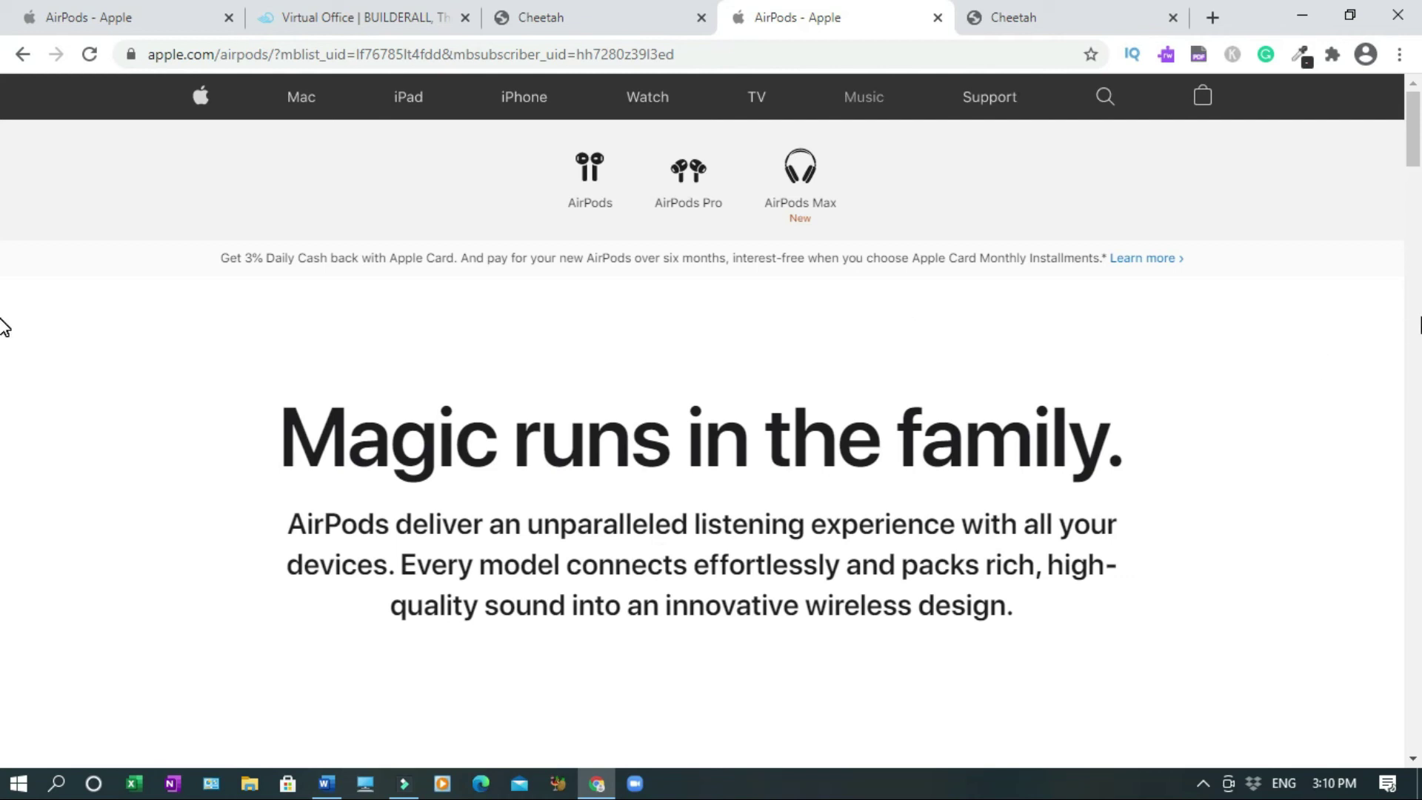
pyautogui.click(938, 17)
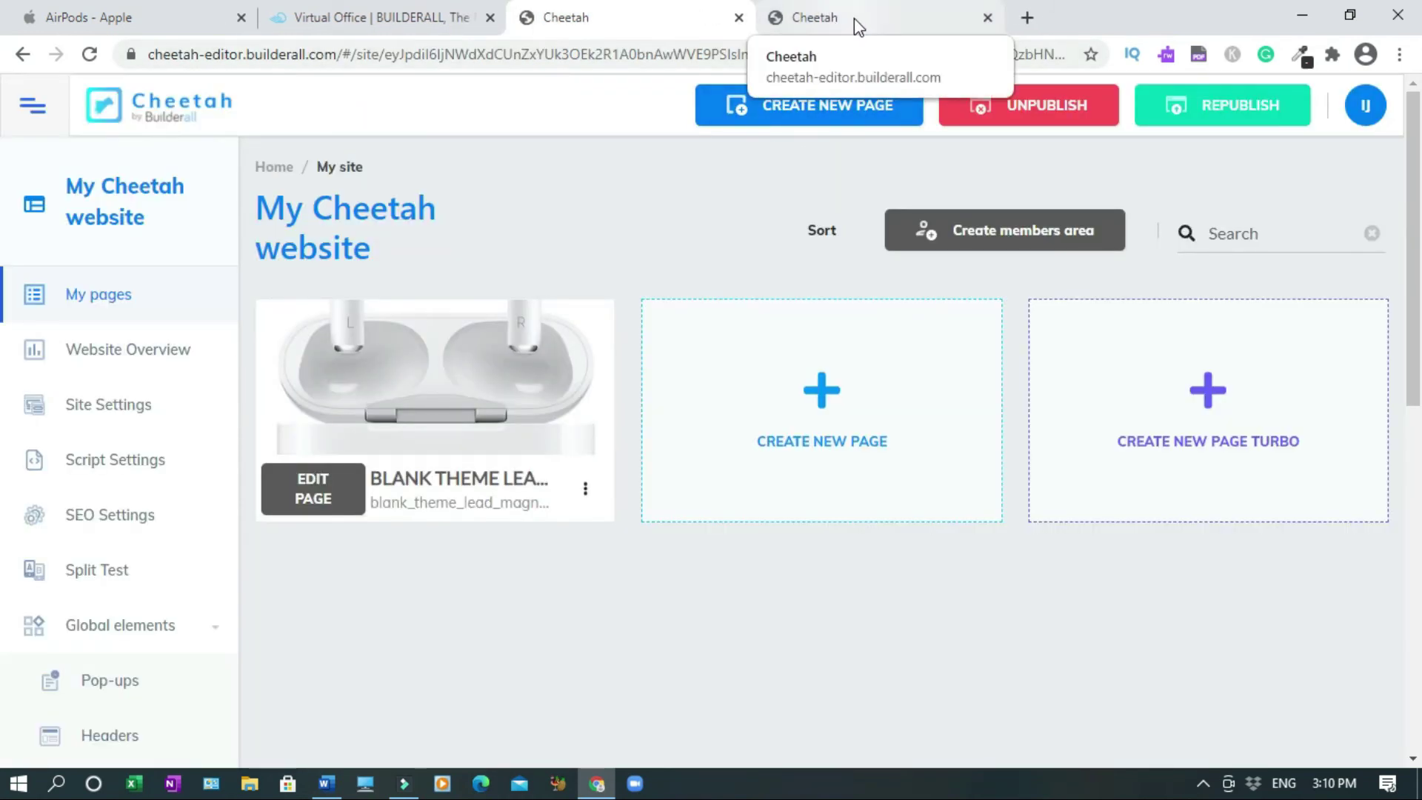
# - Glance at the AirPod page in the editor, then return to the website dashboard
pyautogui.click(856, 22)
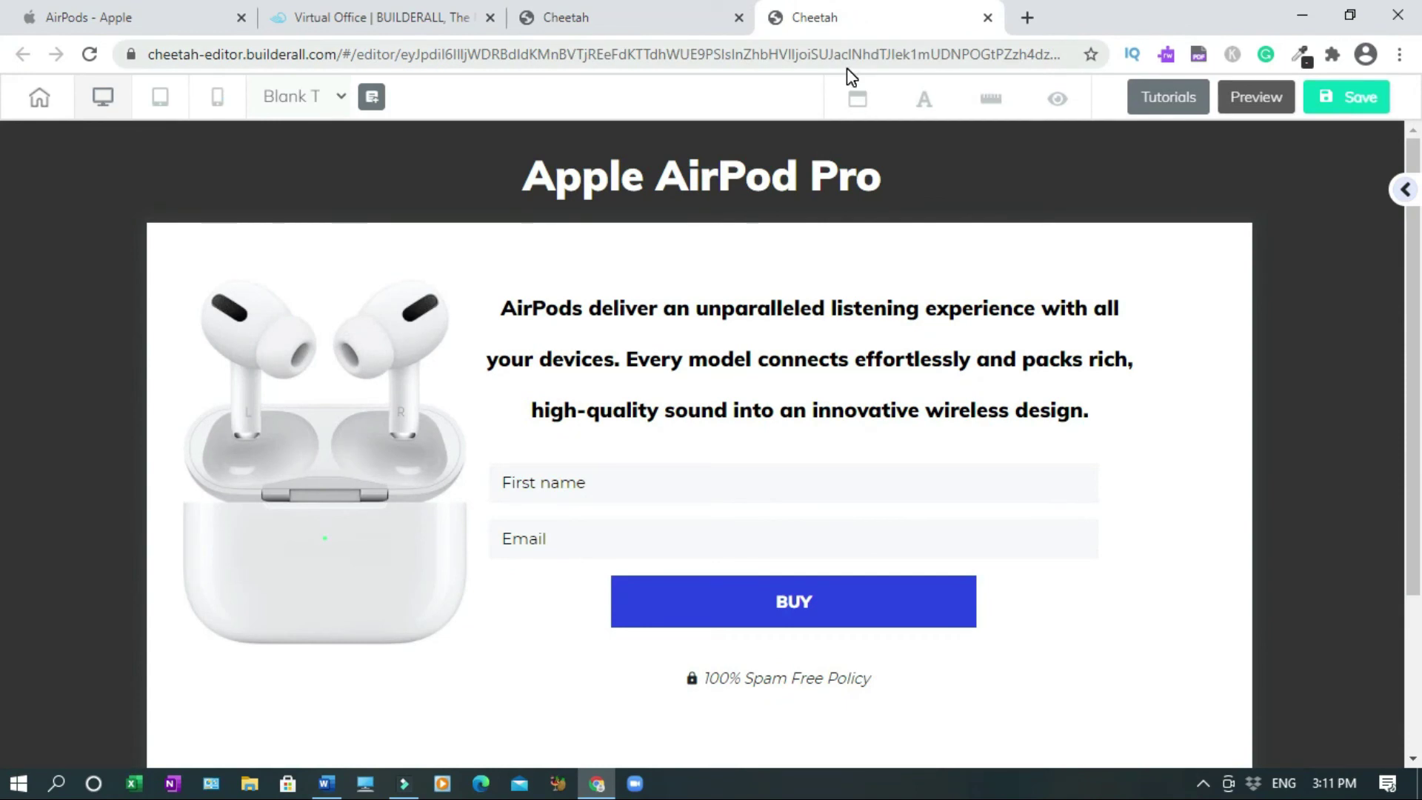
pyautogui.click(653, 7)
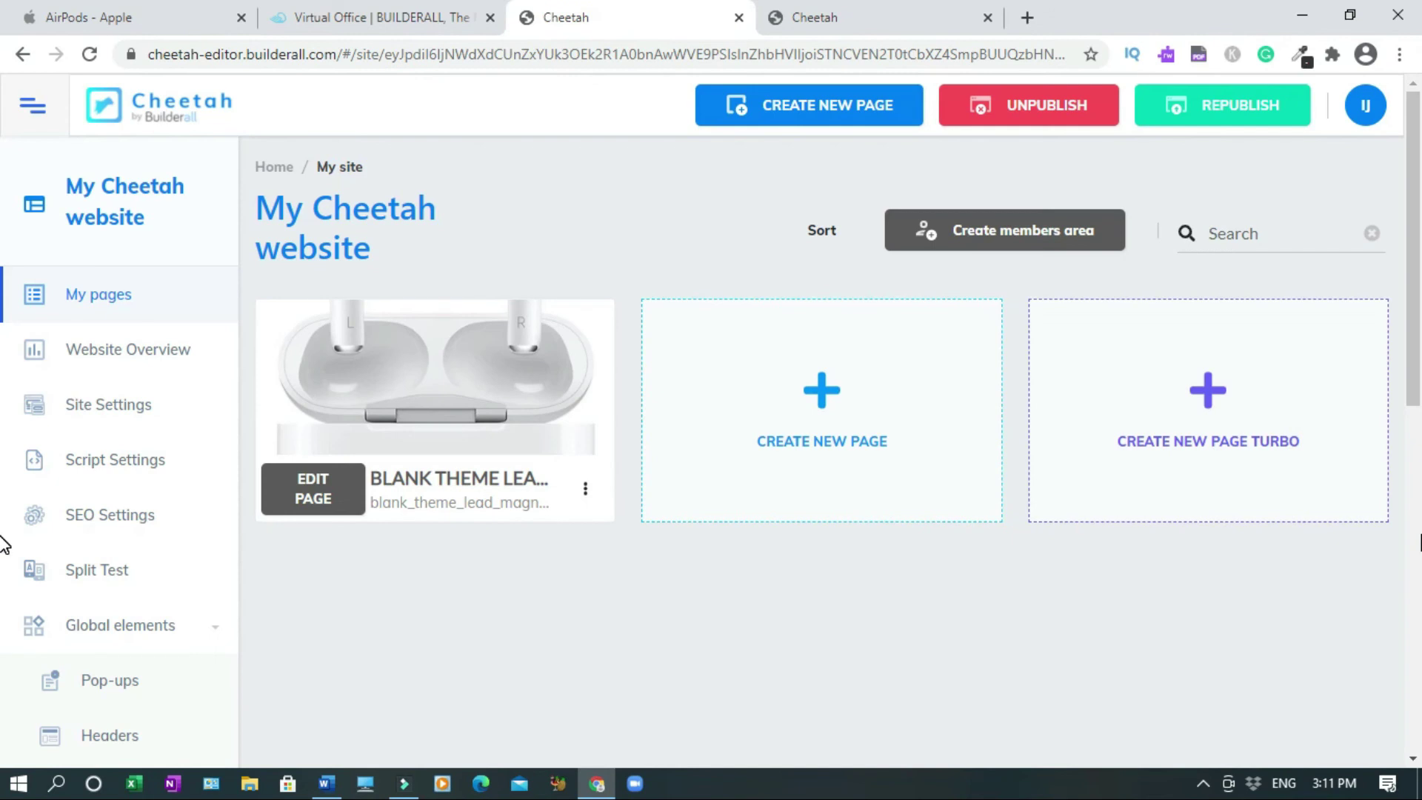
pyautogui.scroll(-10, 2, 544)
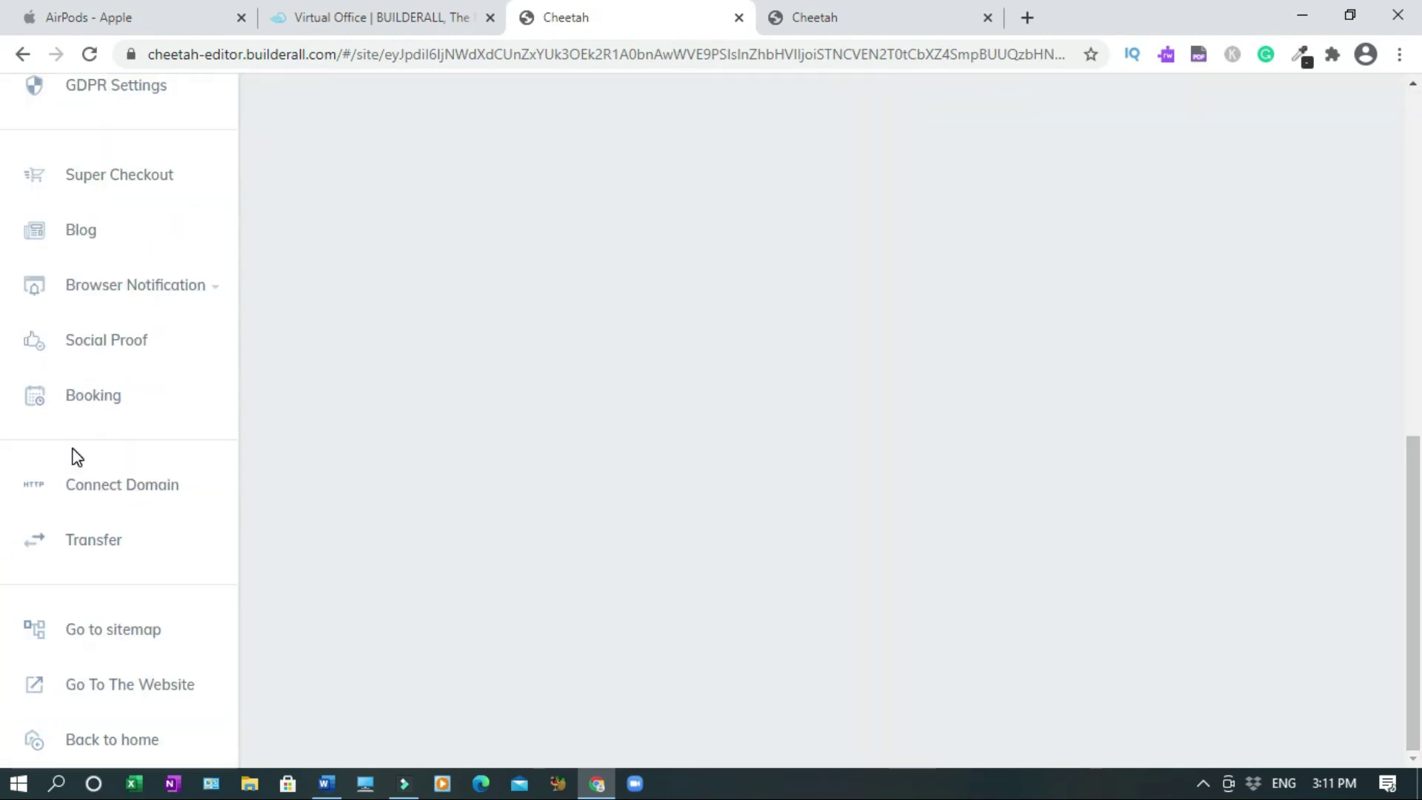
# - Connect the custom domain airpodpro.blogsdommarketing.com to the website and confirm it
pyautogui.click(139, 516)
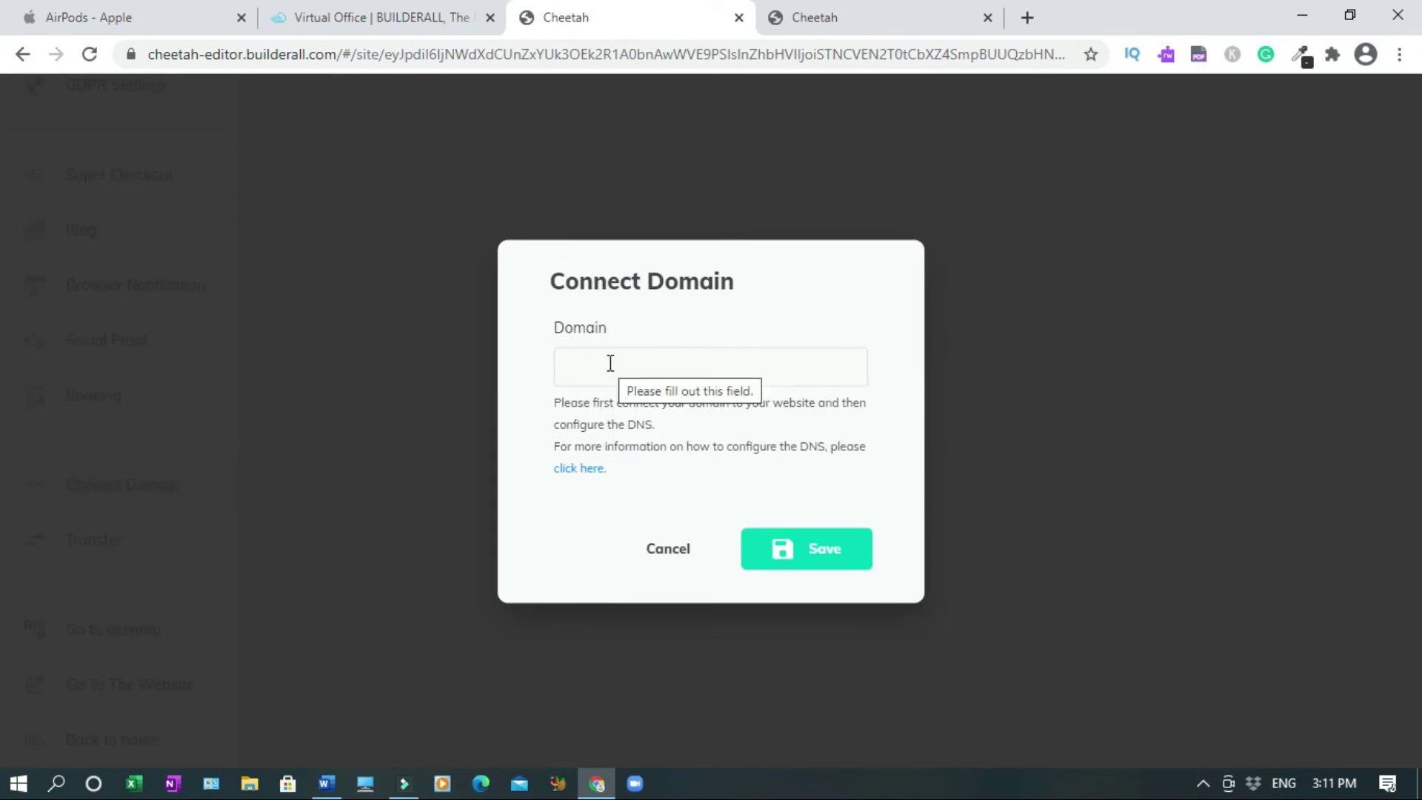
pyautogui.click(610, 363)
pyautogui.write('a')
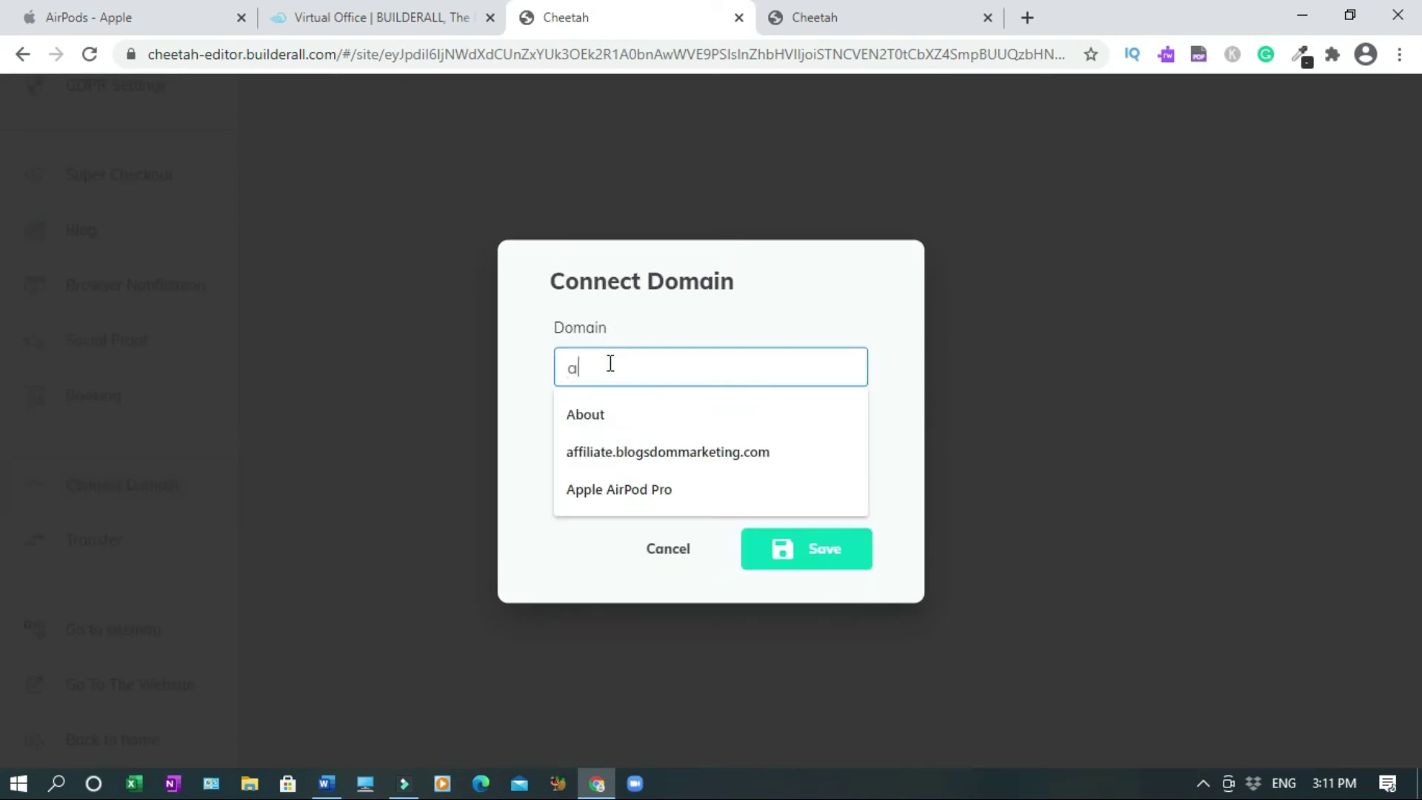
pyautogui.write('irpodspro.blogsdommarketing.com')
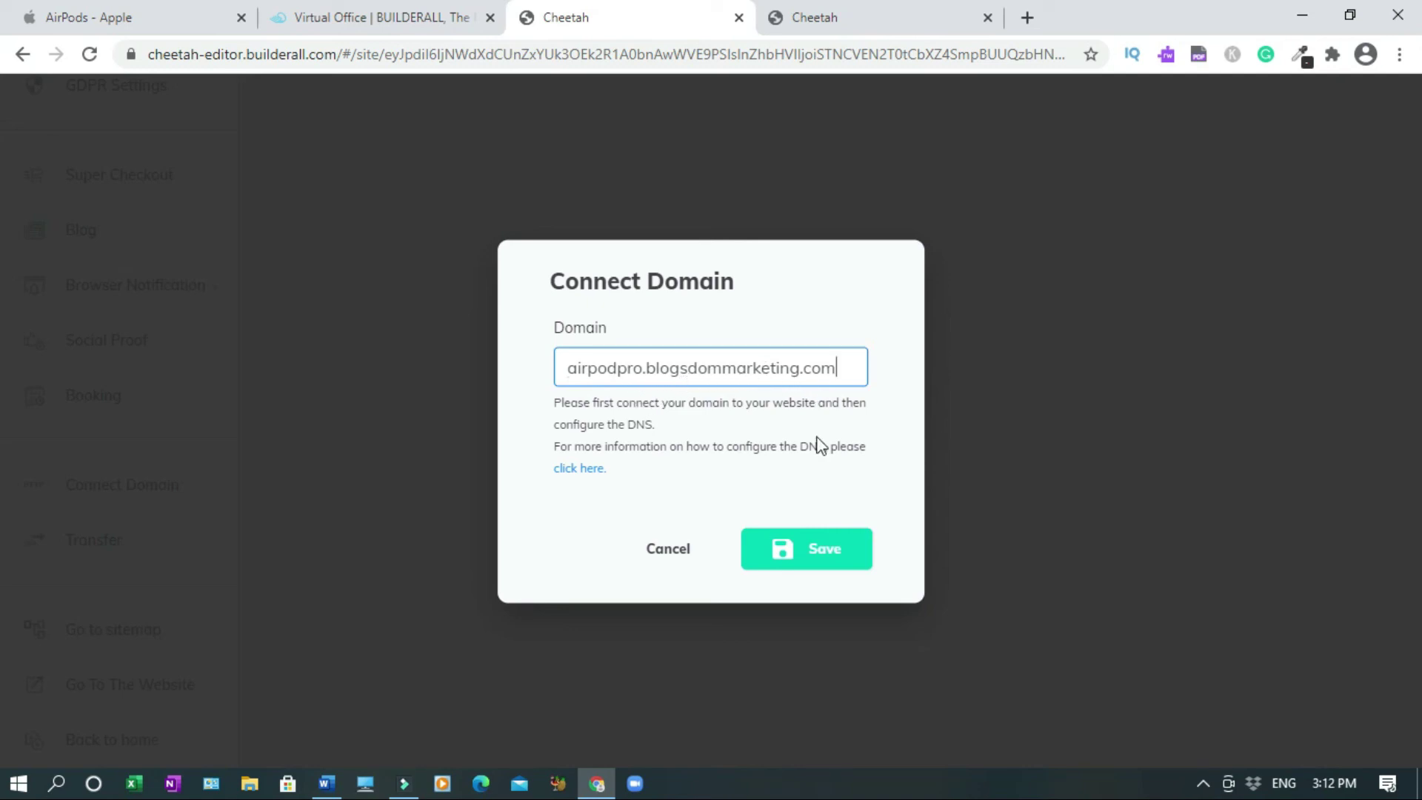
pyautogui.click(818, 547)
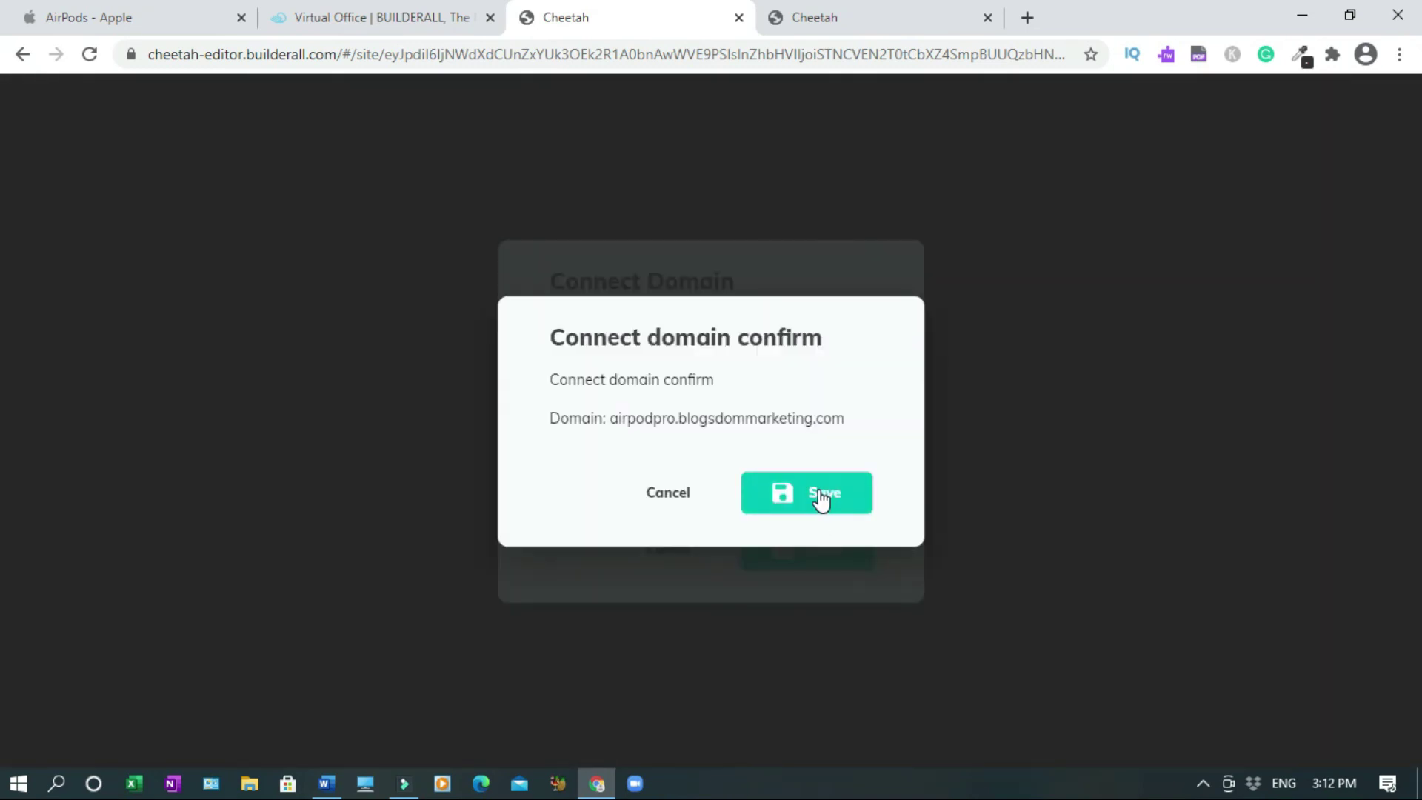
pyautogui.click(820, 501)
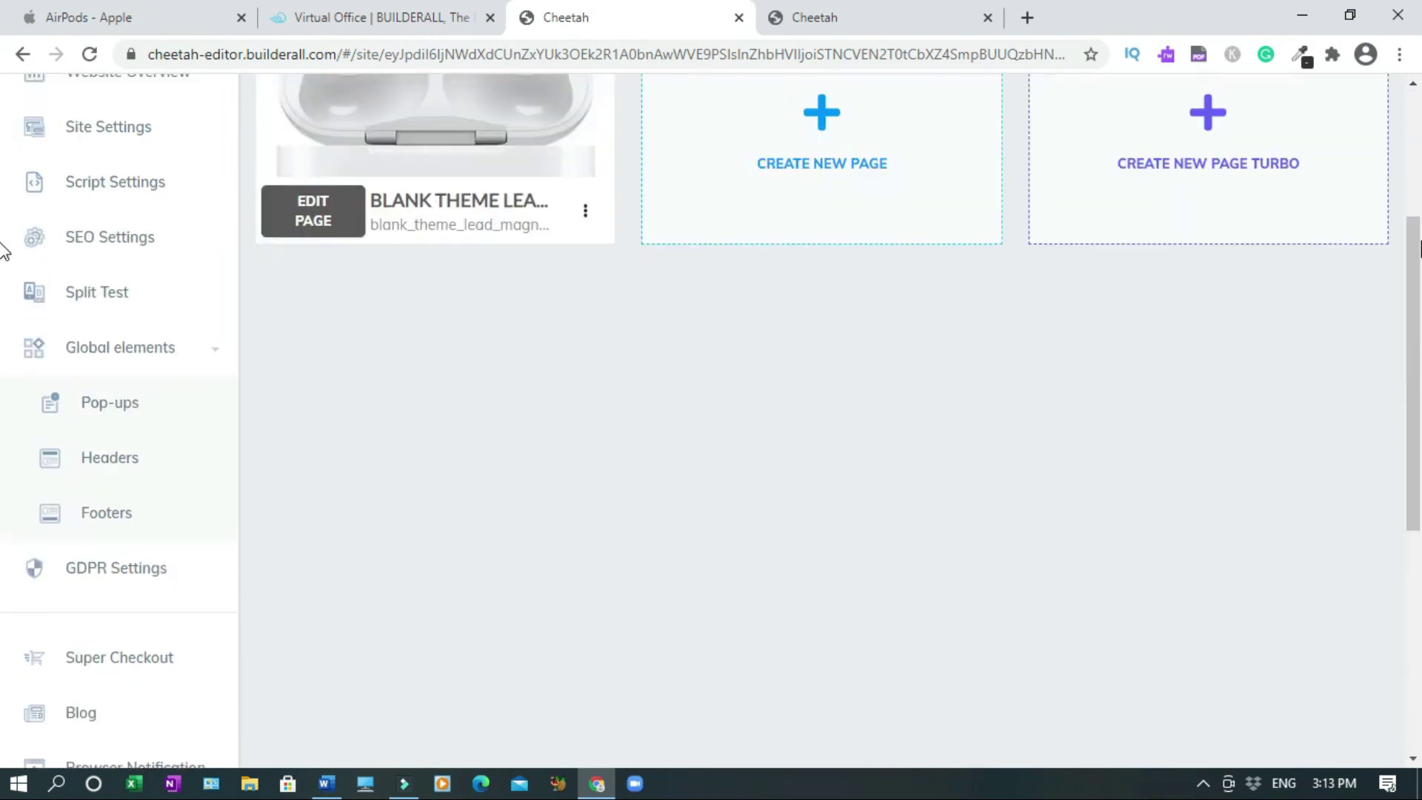
pyautogui.scroll(4, 13, 247)
# - From the websites list, open the AirPod site live on its new domain
pyautogui.click(275, 168)
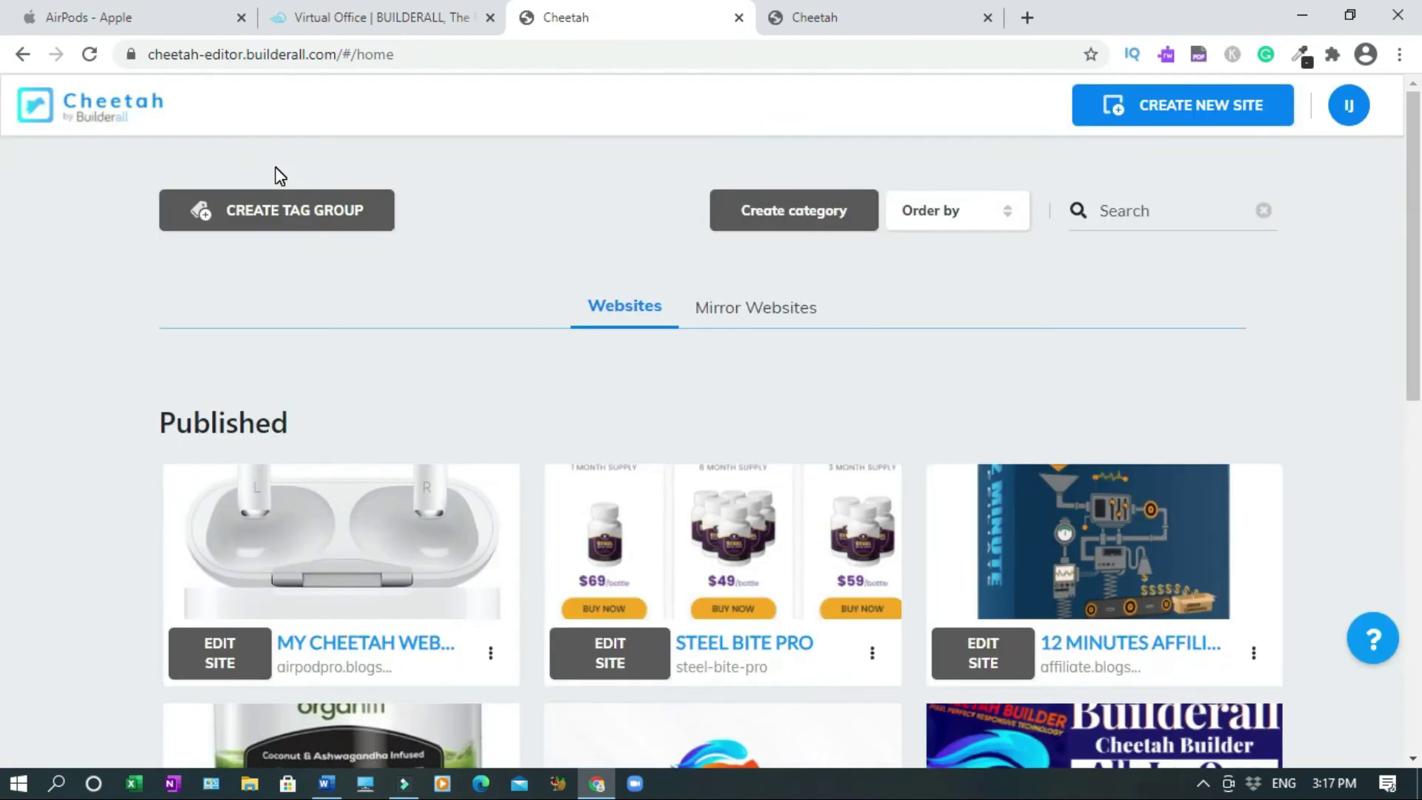
pyautogui.click(491, 653)
pyautogui.click(472, 284)
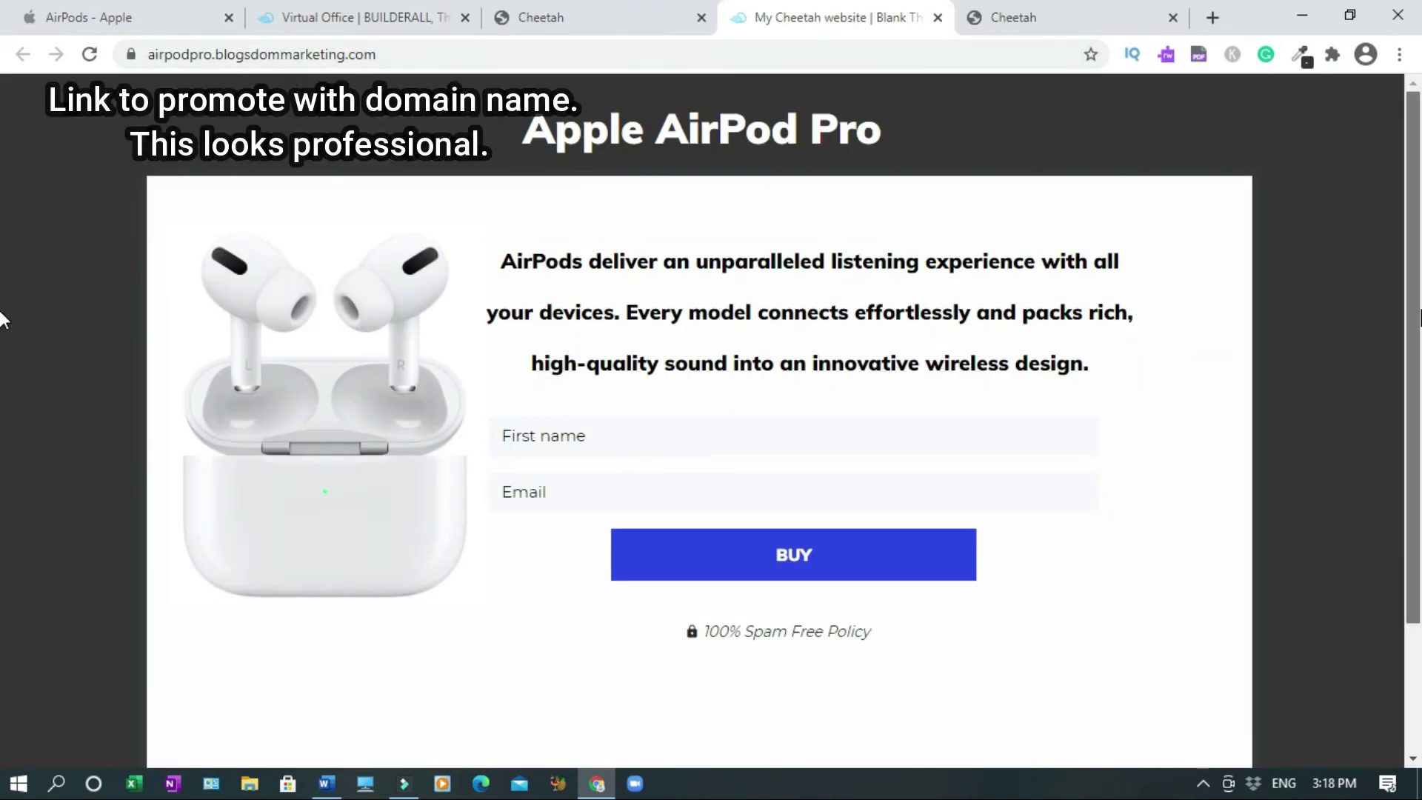
pyautogui.scroll(-2, 676, 723)
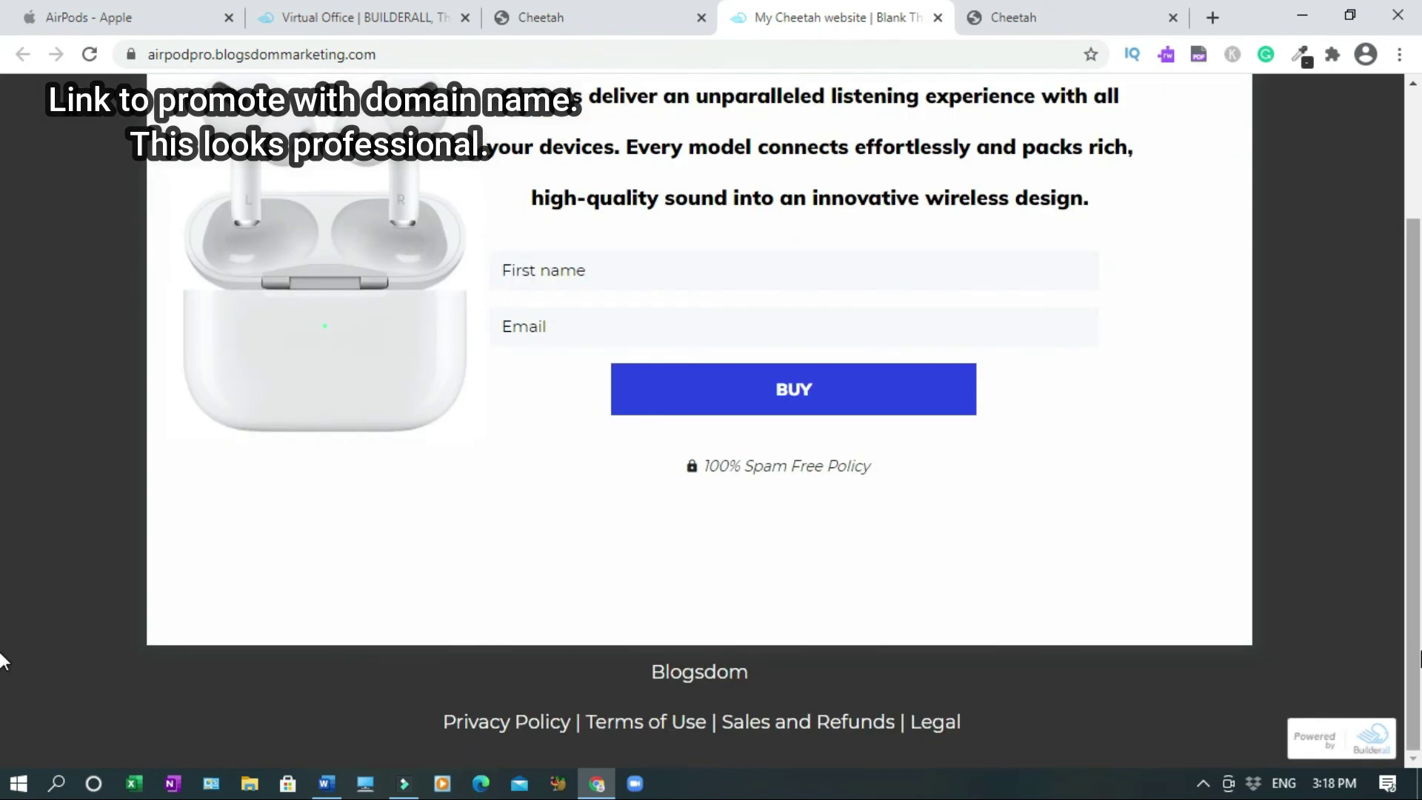
pyautogui.scroll(2, 2, 511)
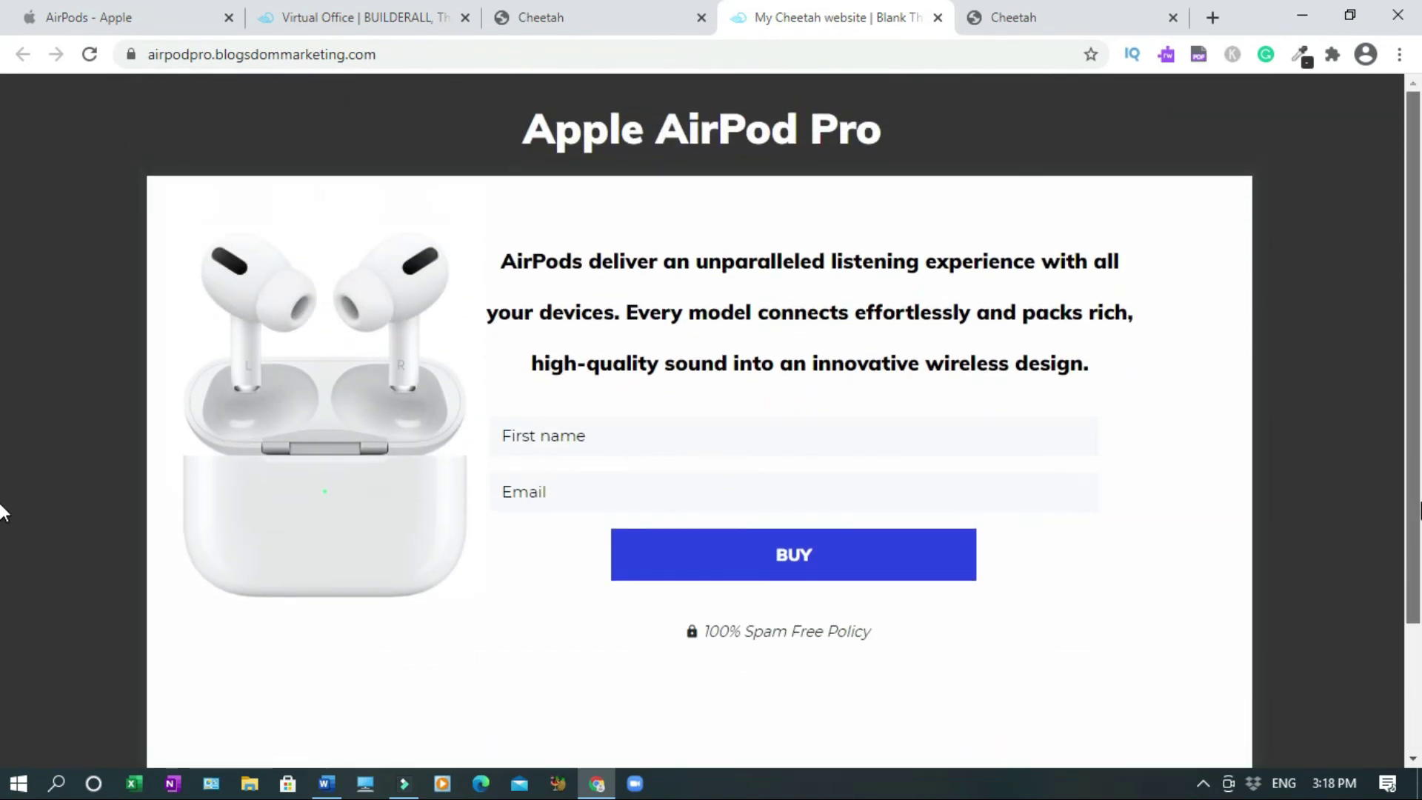
# - Autofill the signup form with a different saved email address and submit BUY
pyautogui.click(727, 438)
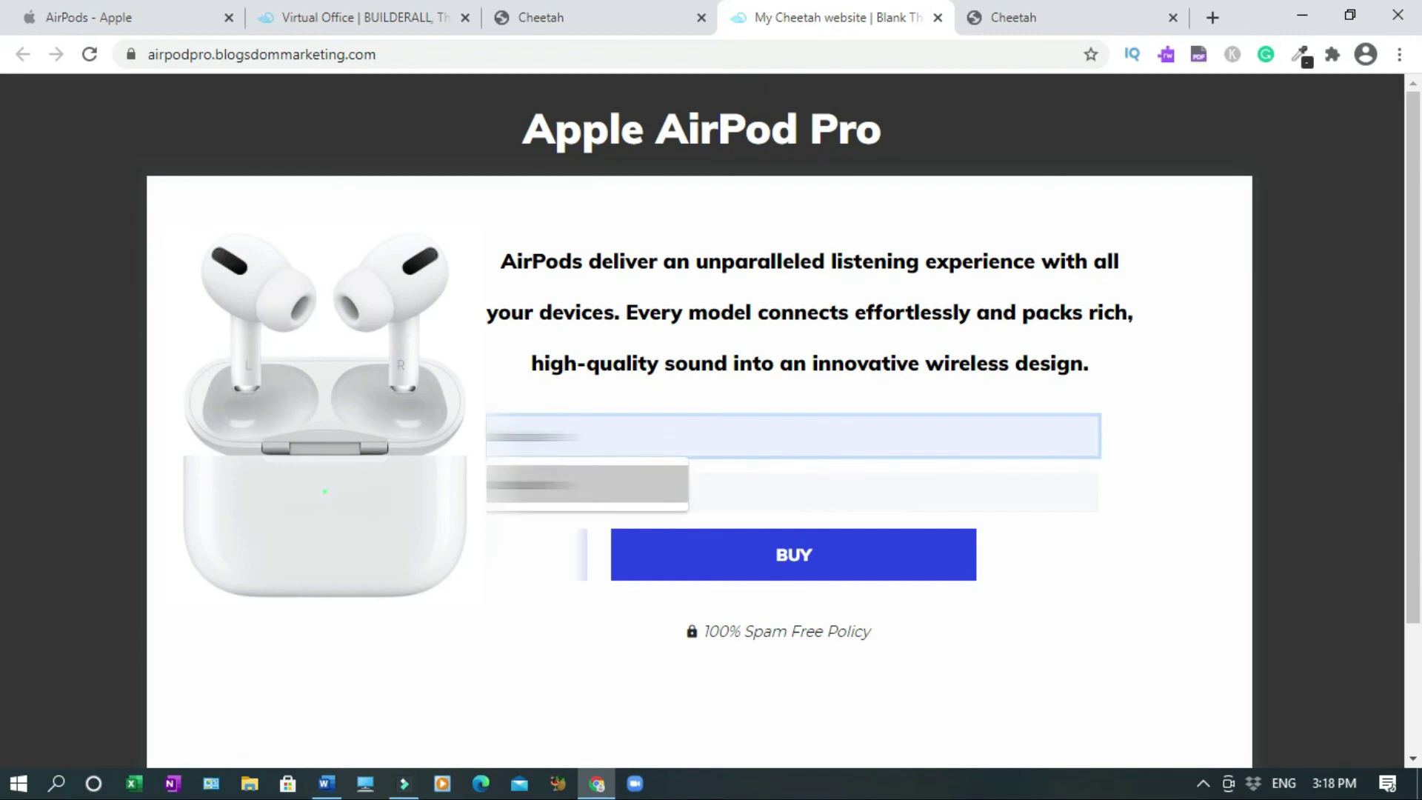
pyautogui.click(563, 492)
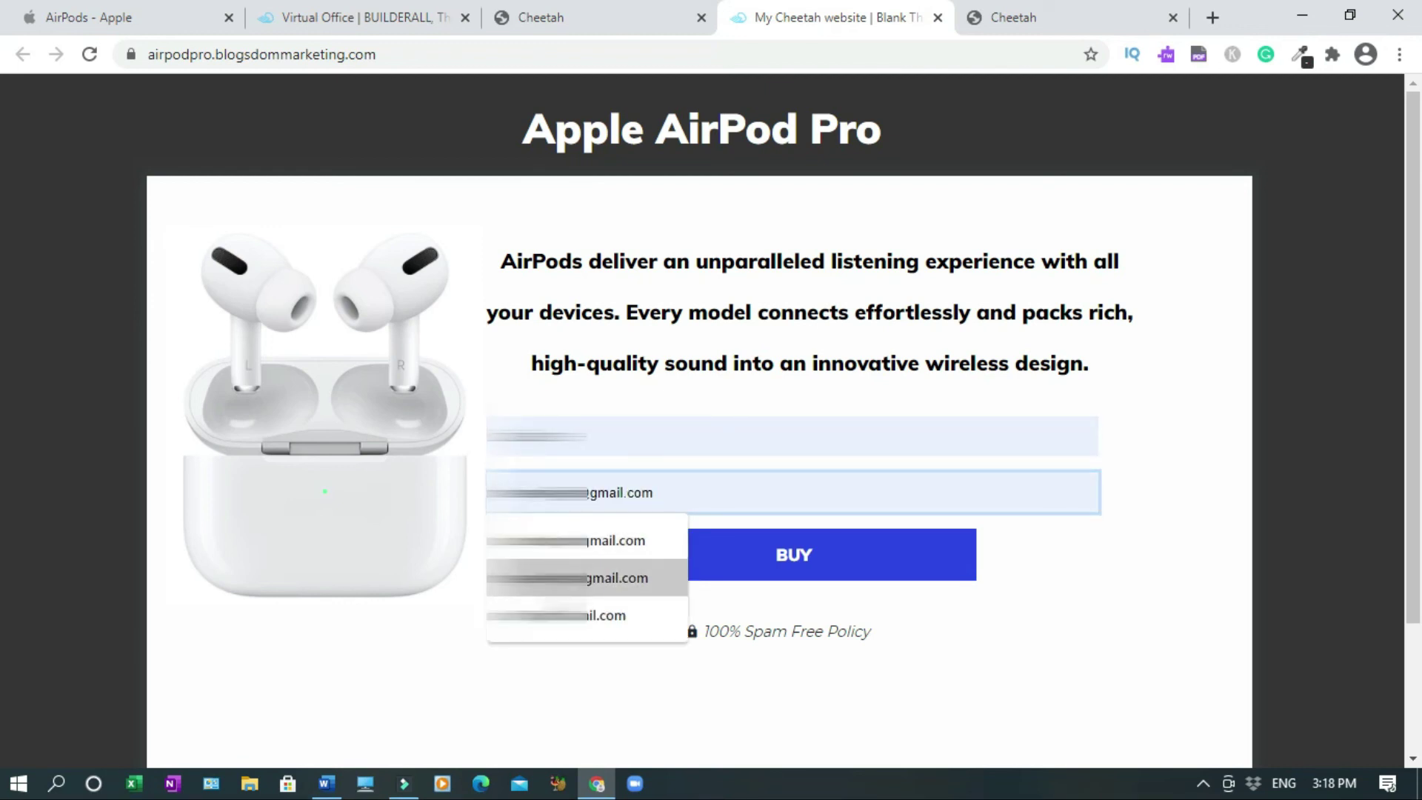
pyautogui.click(585, 614)
pyautogui.click(752, 555)
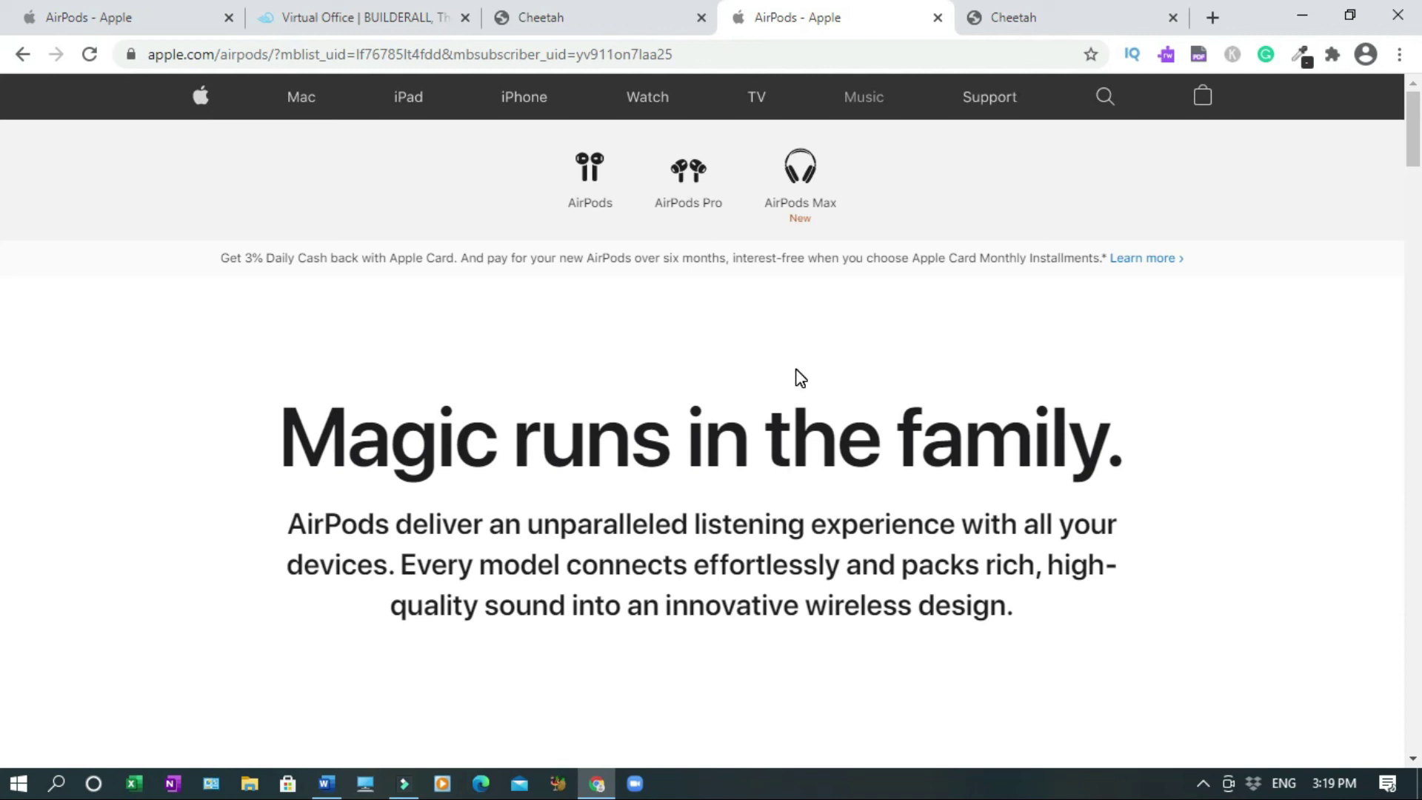
# - Open the Autoresponder from the Builderall office page in a new tab
pyautogui.click(343, 29)
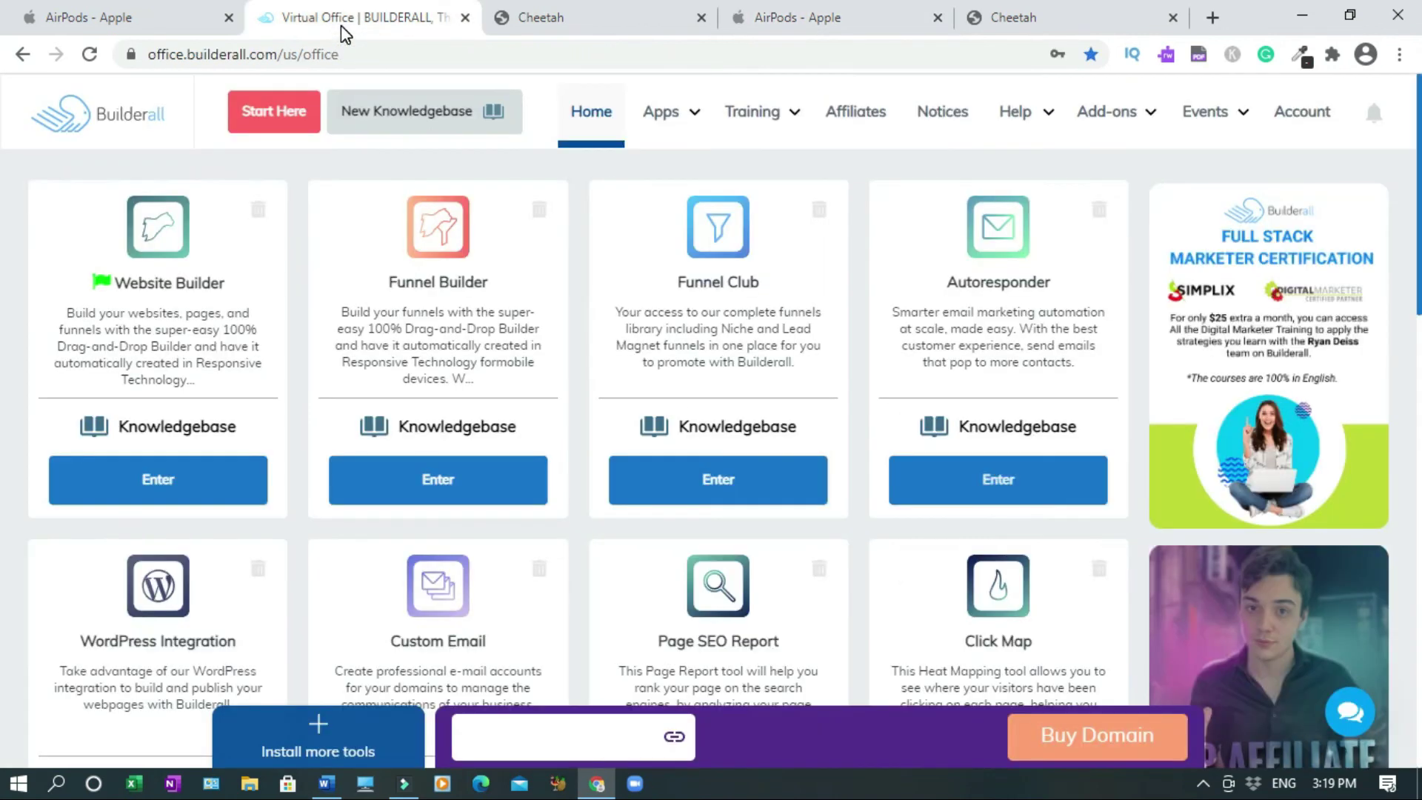
pyautogui.rightClick(1083, 483)
pyautogui.click(1167, 488)
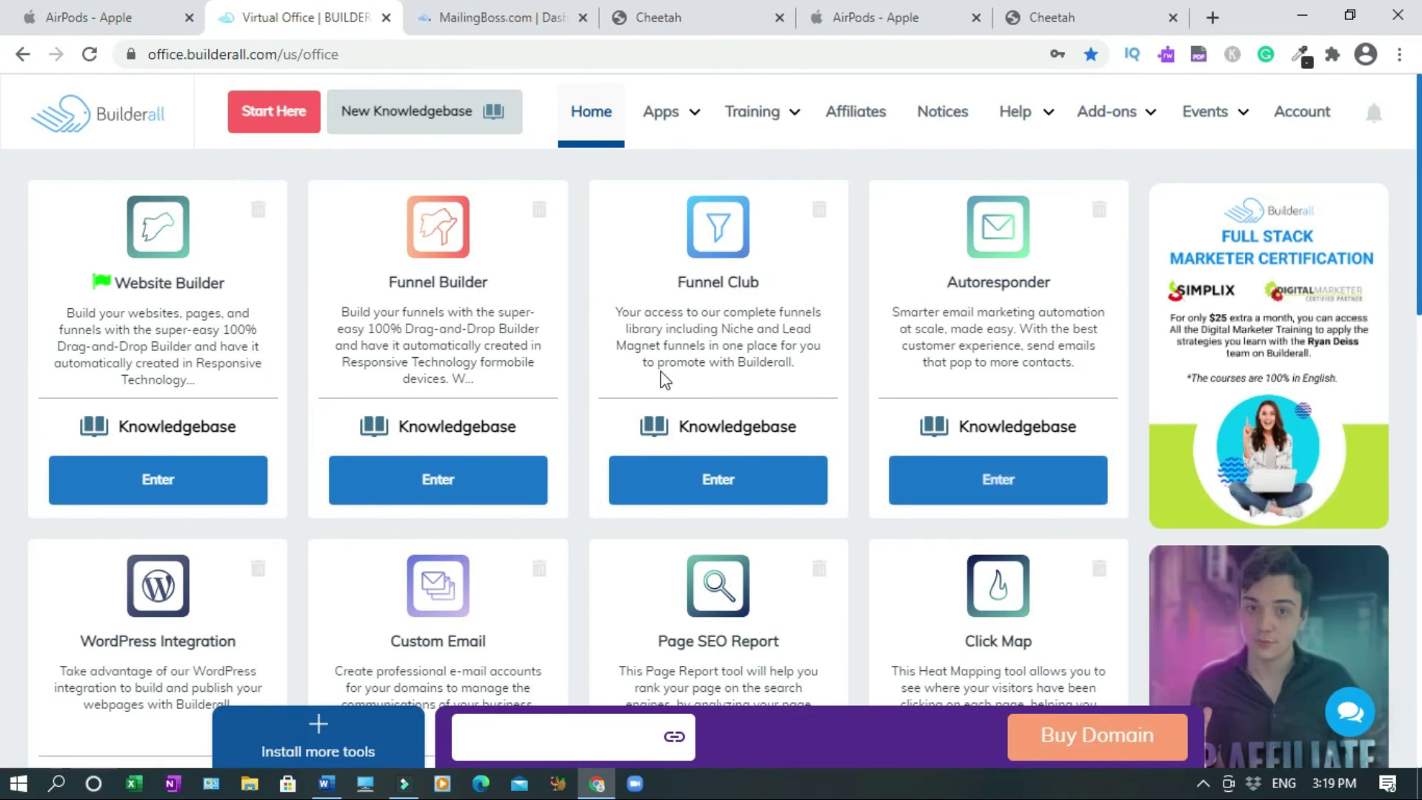
# - In MailingBoss, go to all lists and view the Apple AirPod Pro subscribers
pyautogui.click(460, 17)
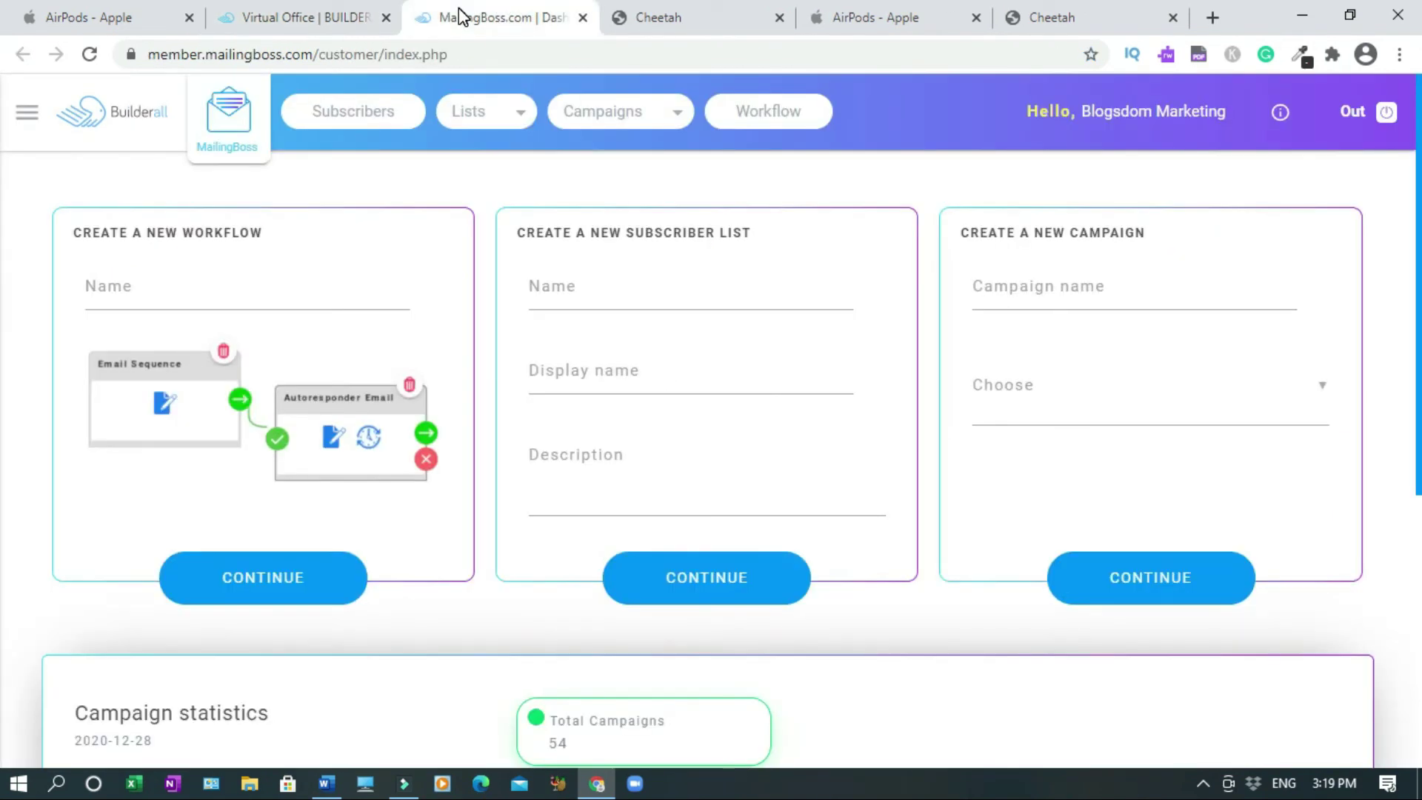
pyautogui.click(518, 120)
pyautogui.click(489, 134)
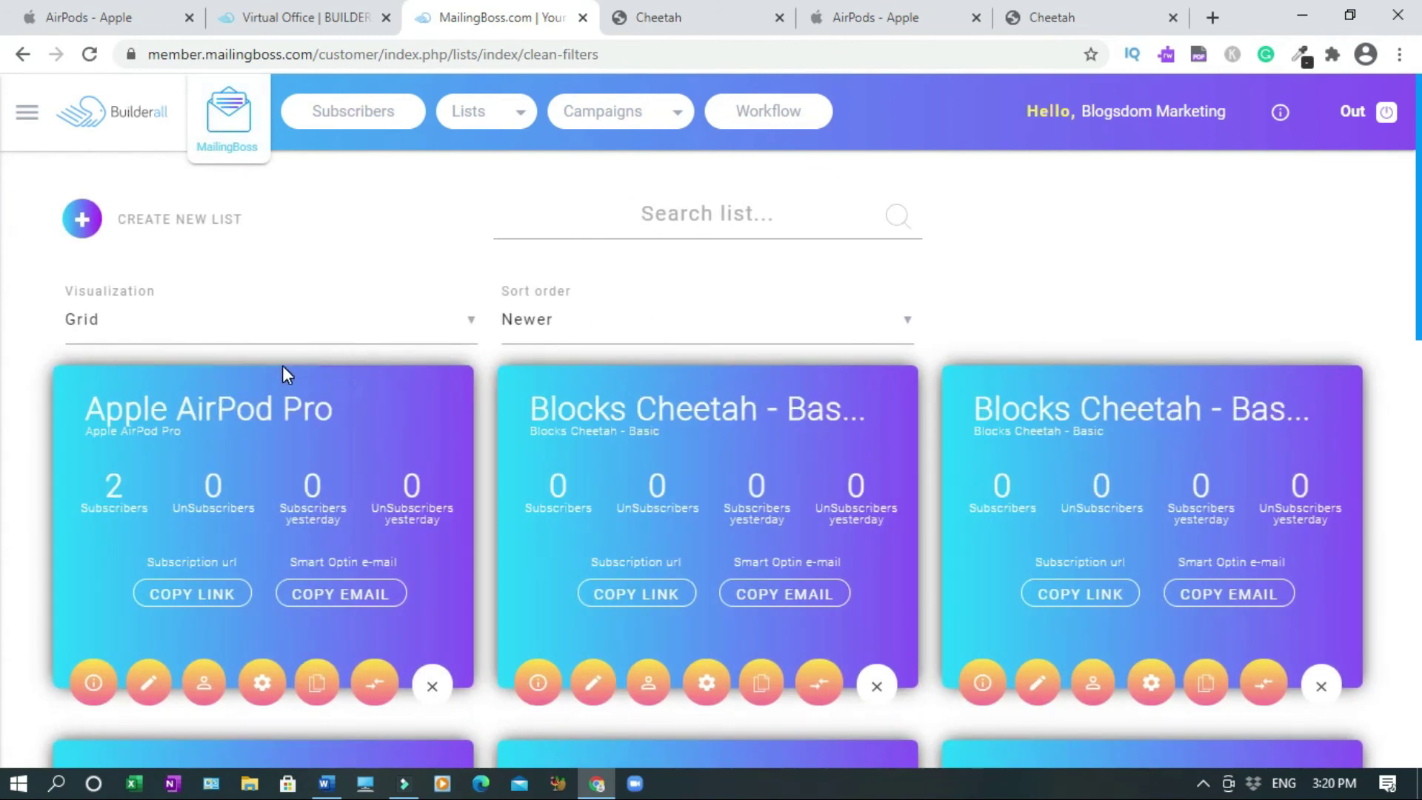
pyautogui.click(205, 692)
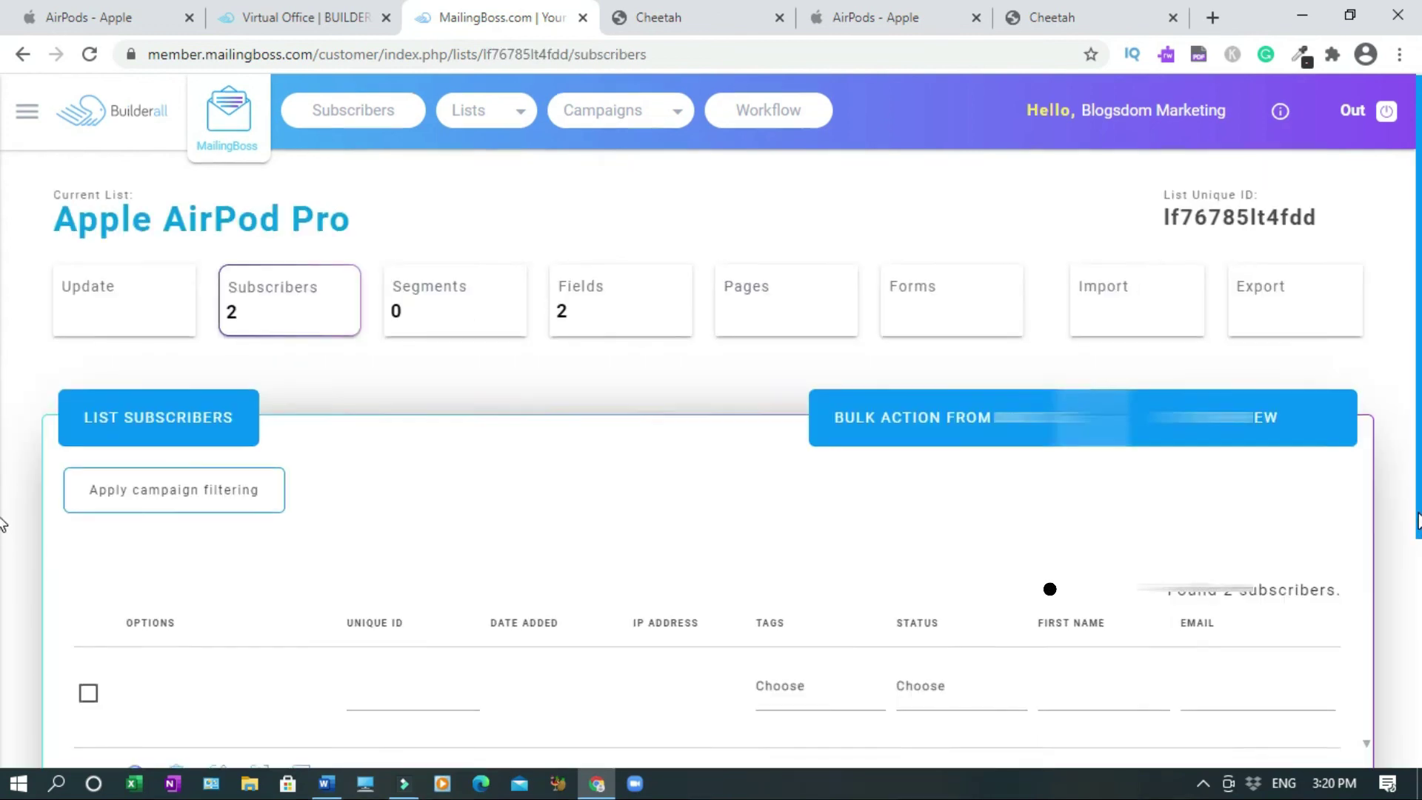
pyautogui.scroll(-5, 861, 477)
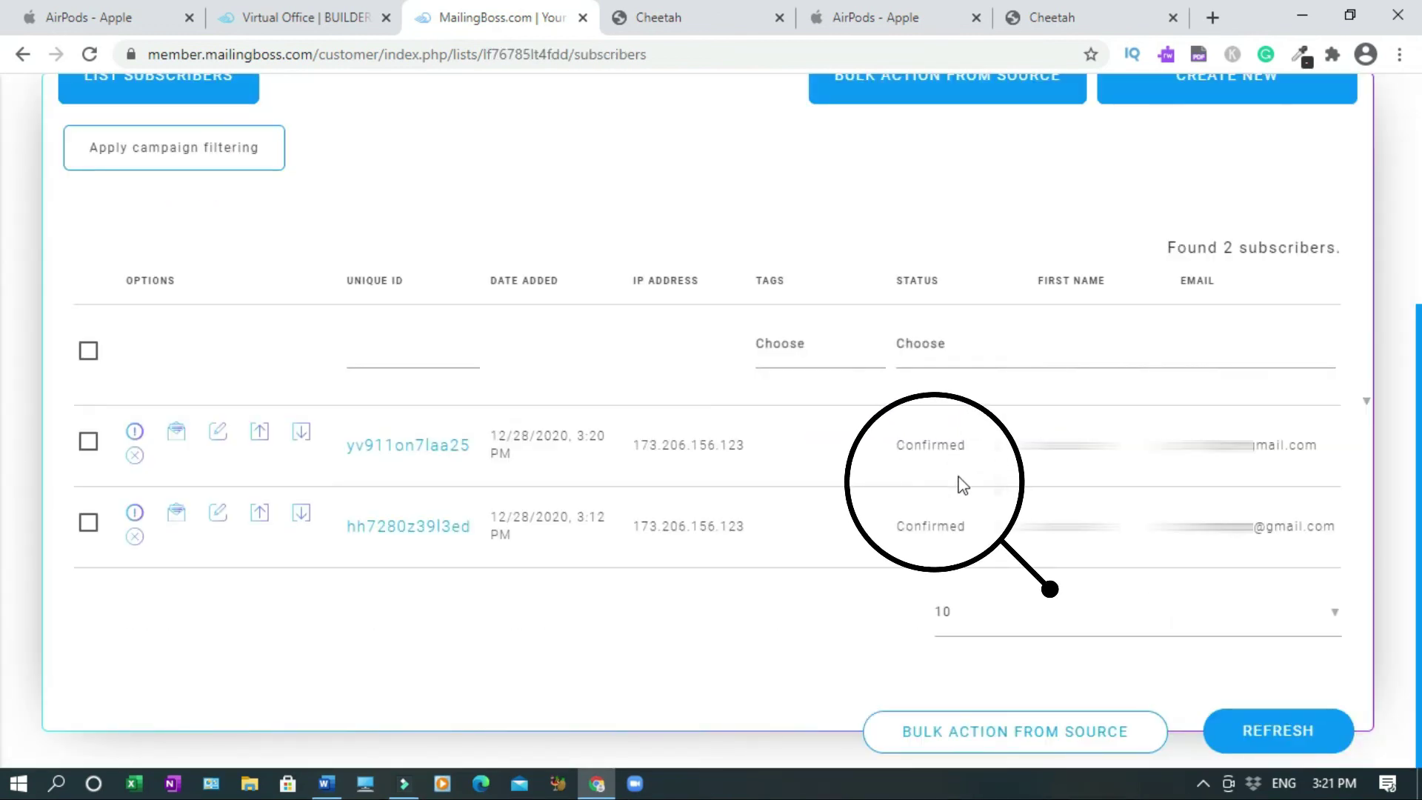